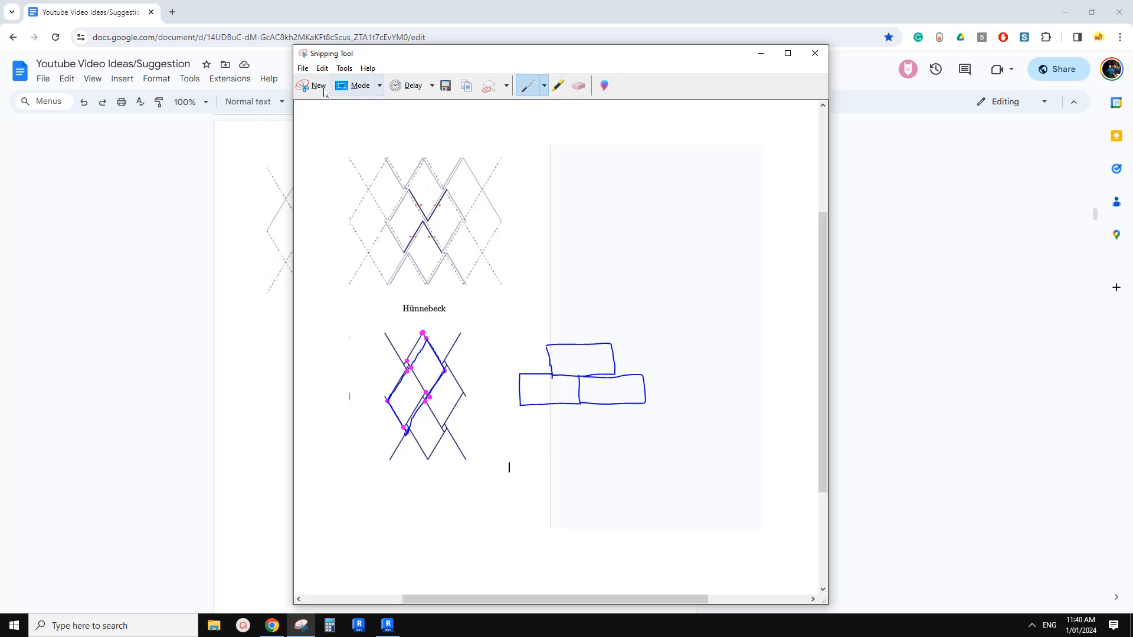
Capture a new snip of the Hünnebeck pattern from the document and move its window clear of the other patterns
left_click(313, 85)
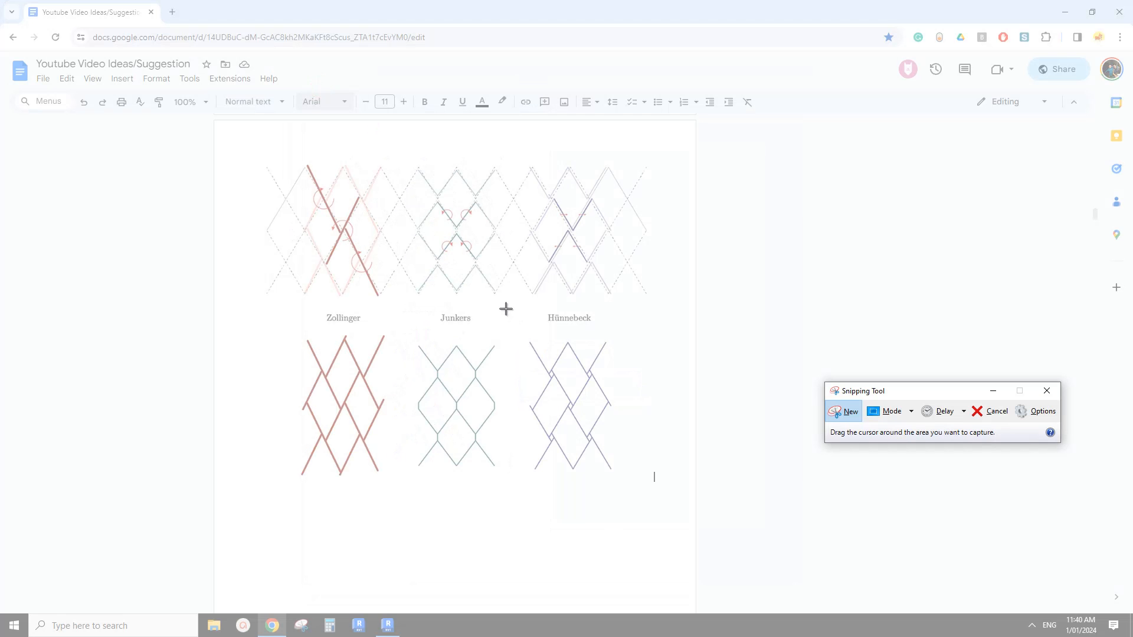
left_click_drag(505, 307, 915, 531)
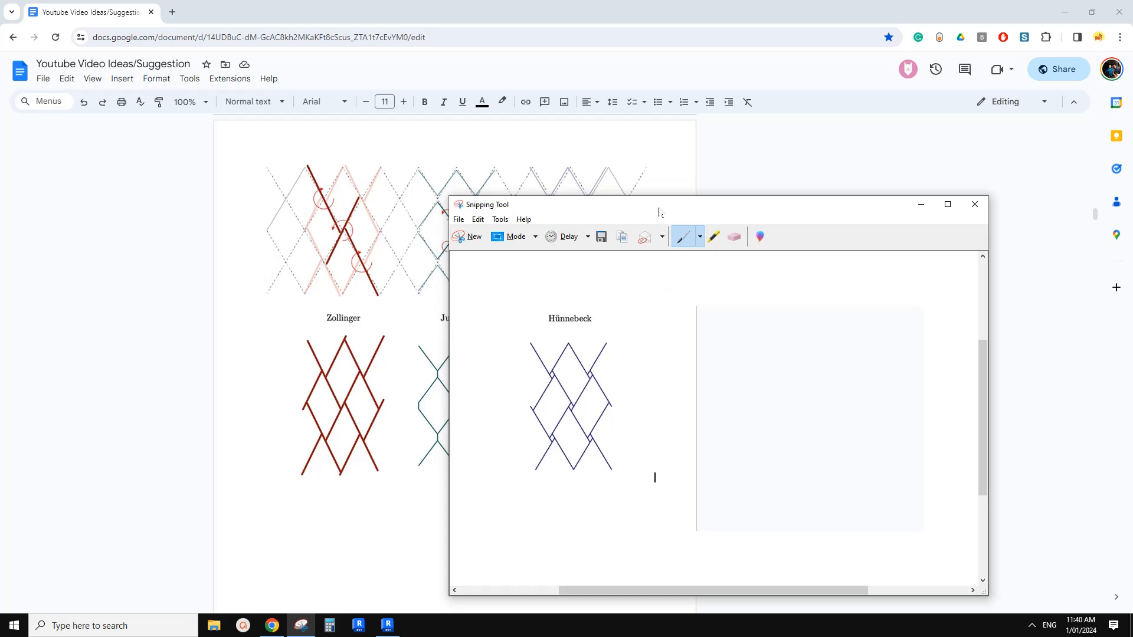
left_click_drag(659, 211, 439, 136)
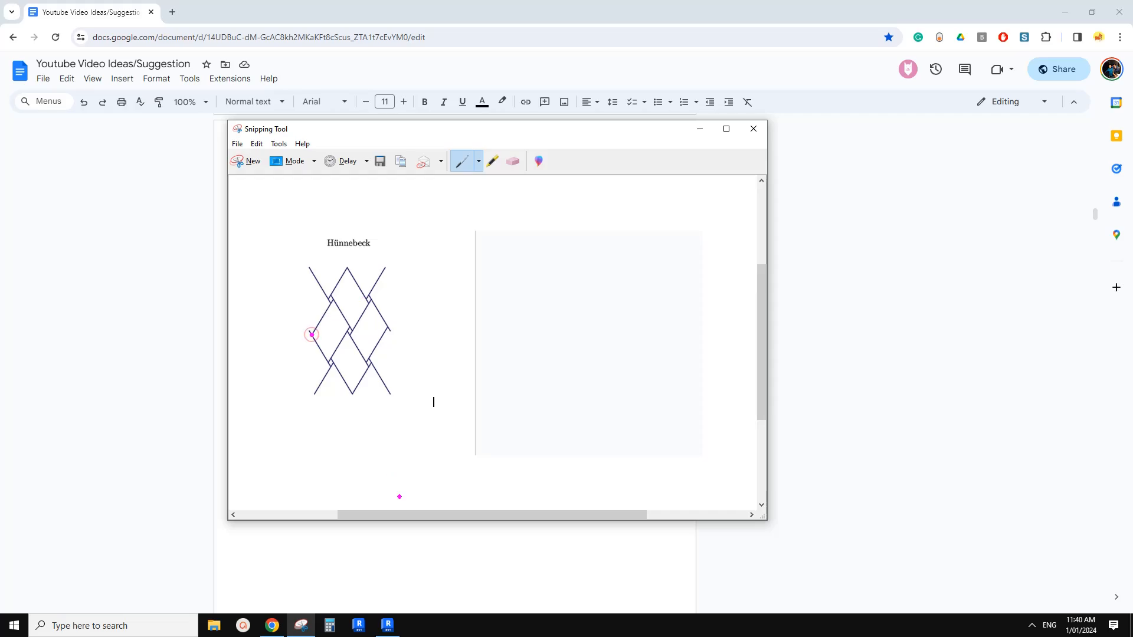
Switch to Revit and change the divided surface from the Family1 panel to the plain 1/2 Step pattern
left_click(388, 625)
middle_click_drag(434, 269, 600, 374, "shift")
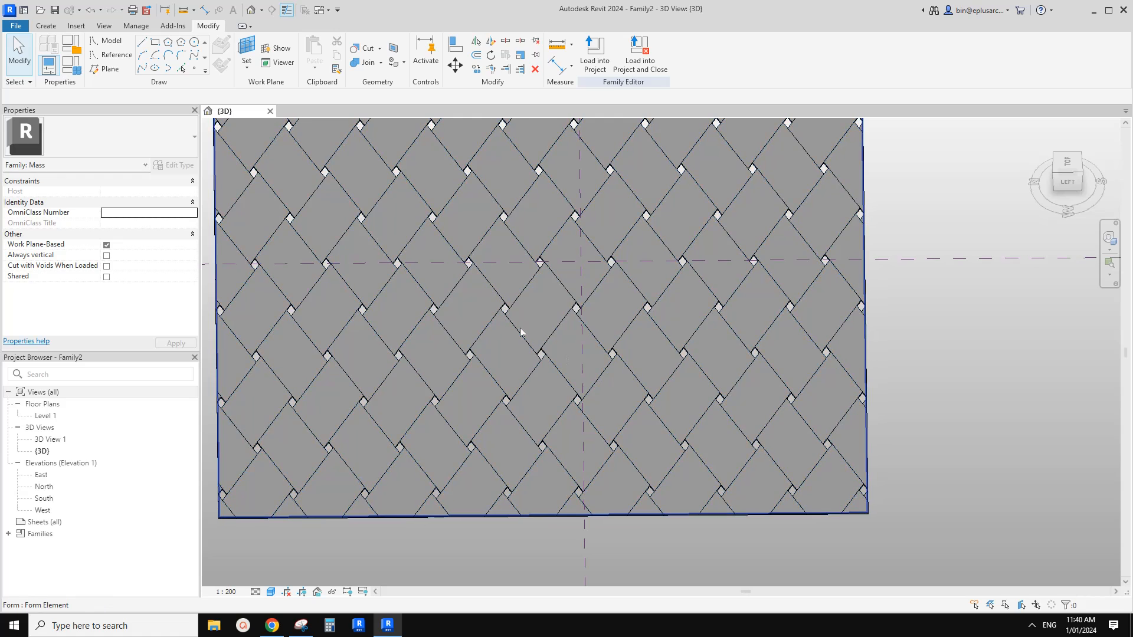
left_click(519, 328)
left_click(233, 196)
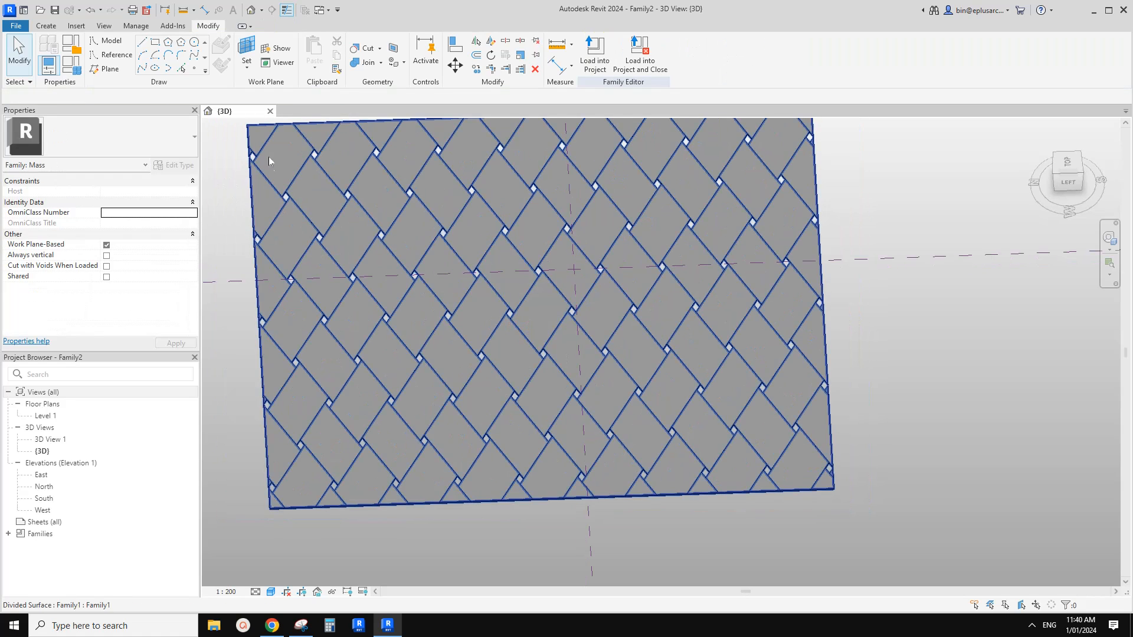
middle_click_drag(268, 157, 265, 190)
left_click(275, 190)
left_click(120, 139)
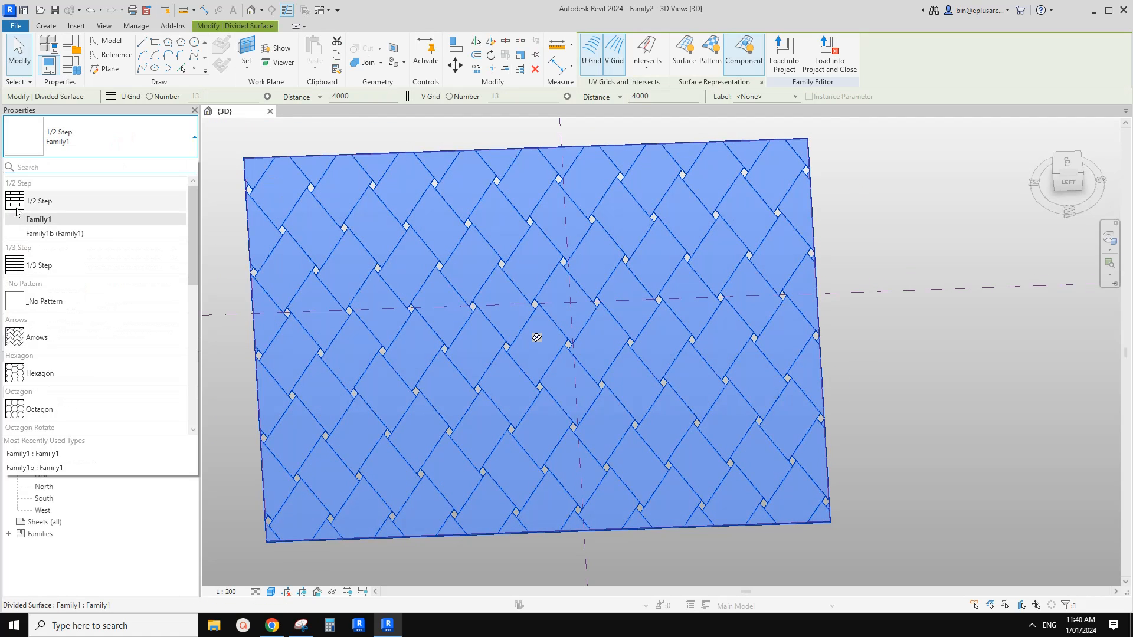
left_click(47, 202)
scroll(495, 260, "up", 2)
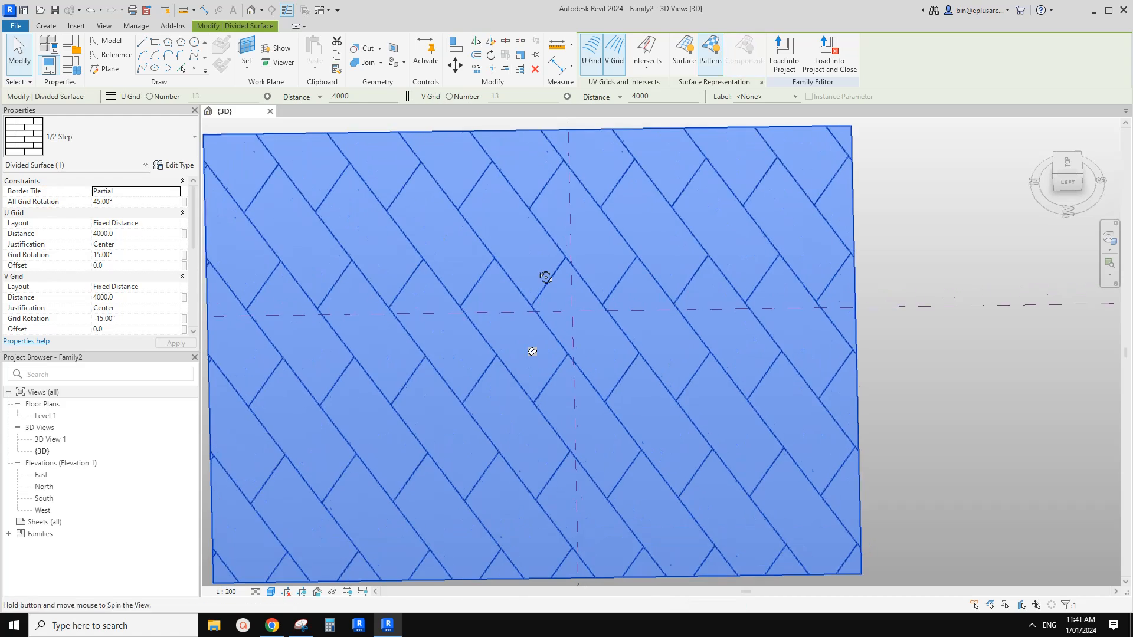
key("Escape")
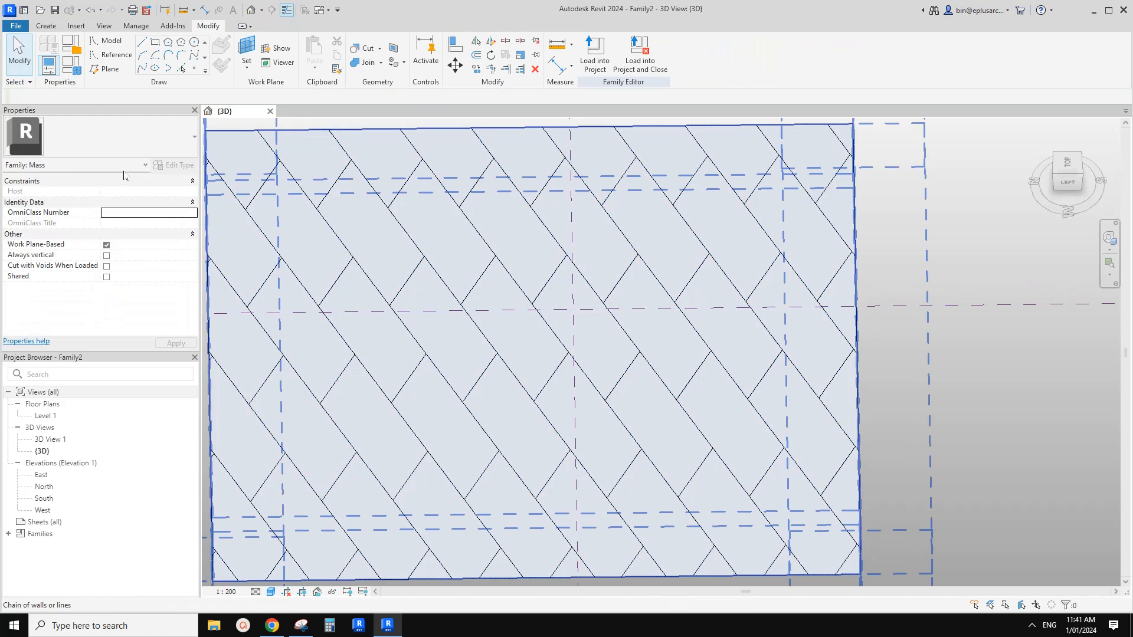
Compare the 1/2 Step pattern on the divided surface with the Hünnebeck reference snip
left_click(380, 189)
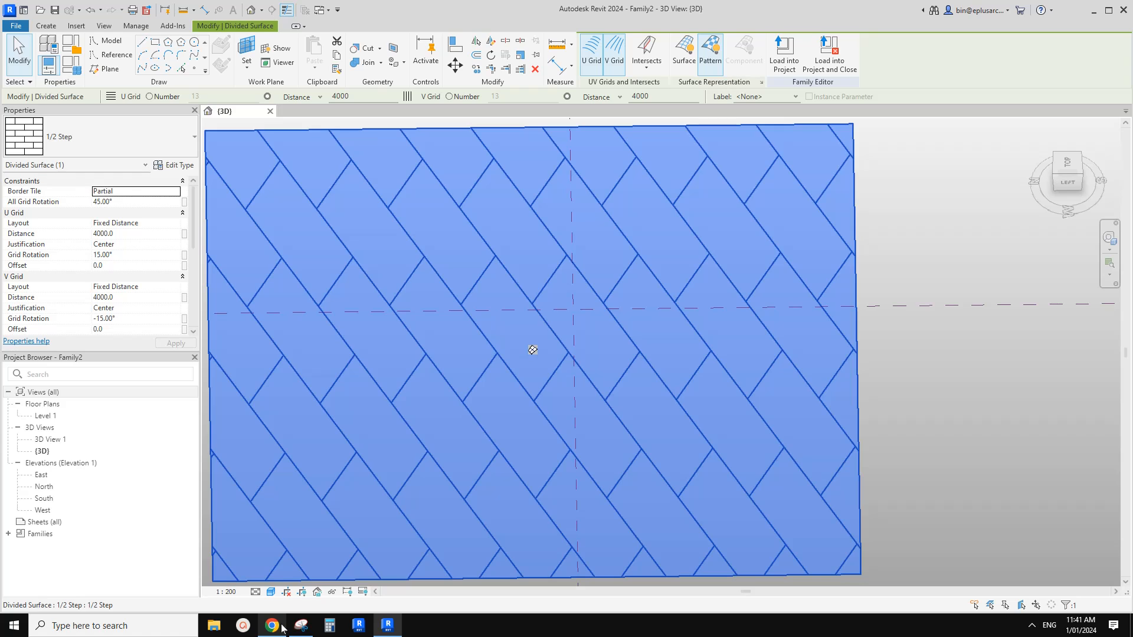
left_click(301, 625)
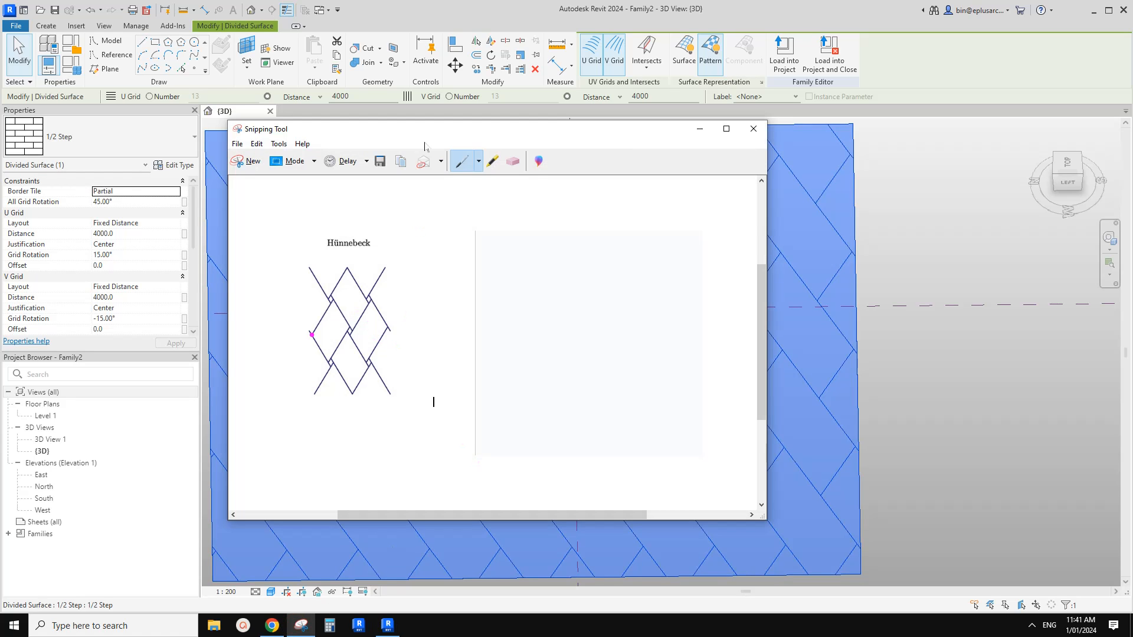
left_click(785, 282)
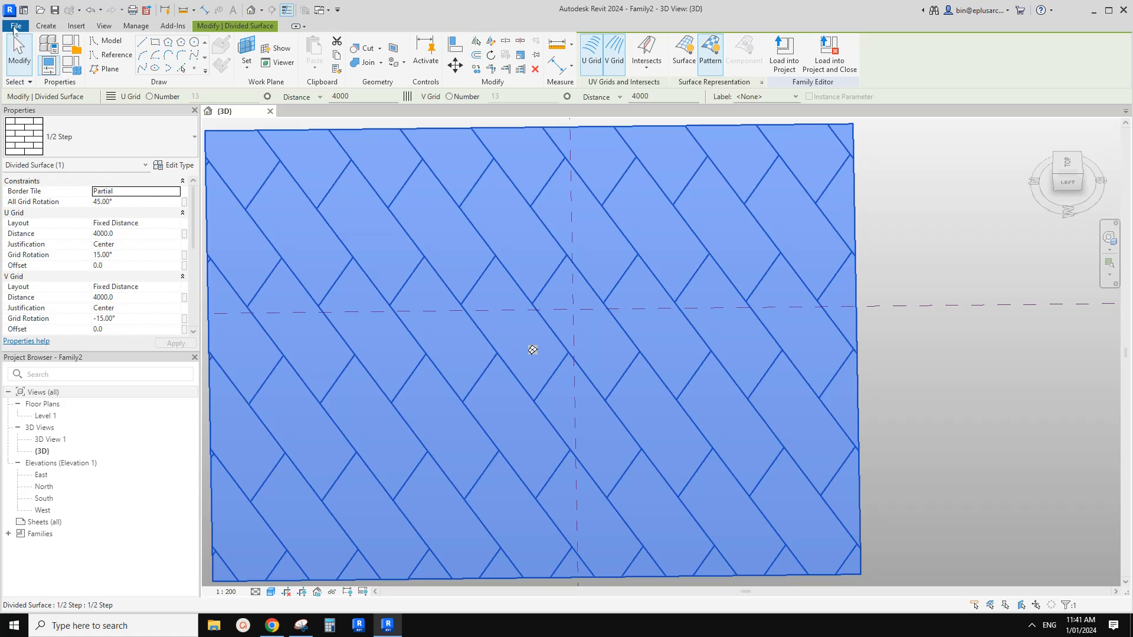
Create a new family from the Metric Curtain Panel Pattern Based.rft template
left_click(14, 28)
left_click(75, 74)
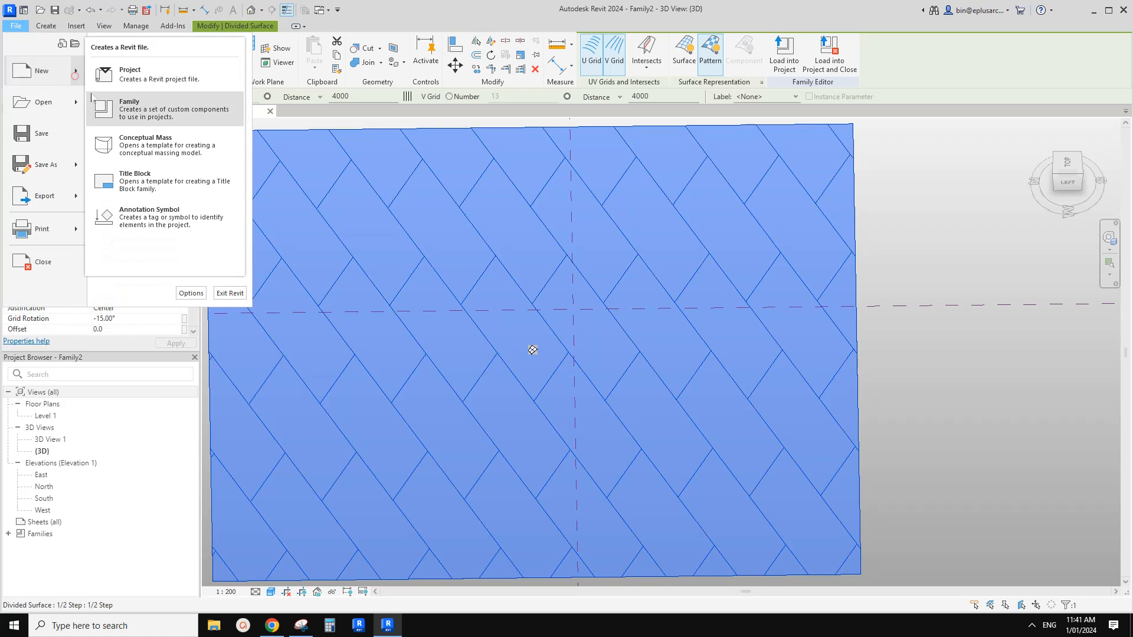
left_click(157, 112)
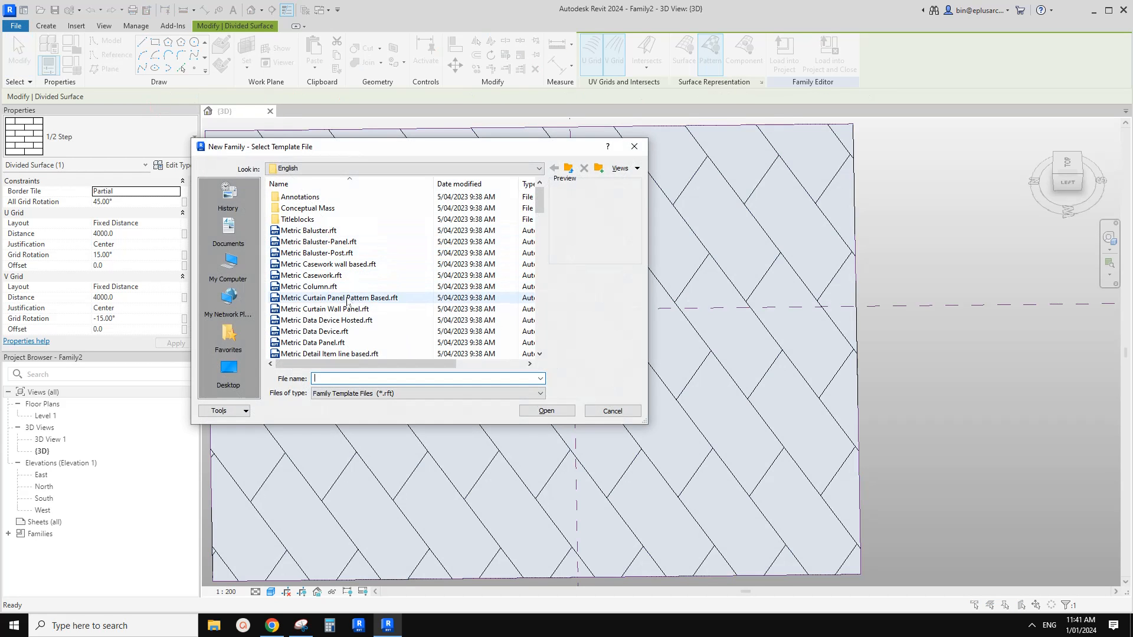
double_click(357, 298)
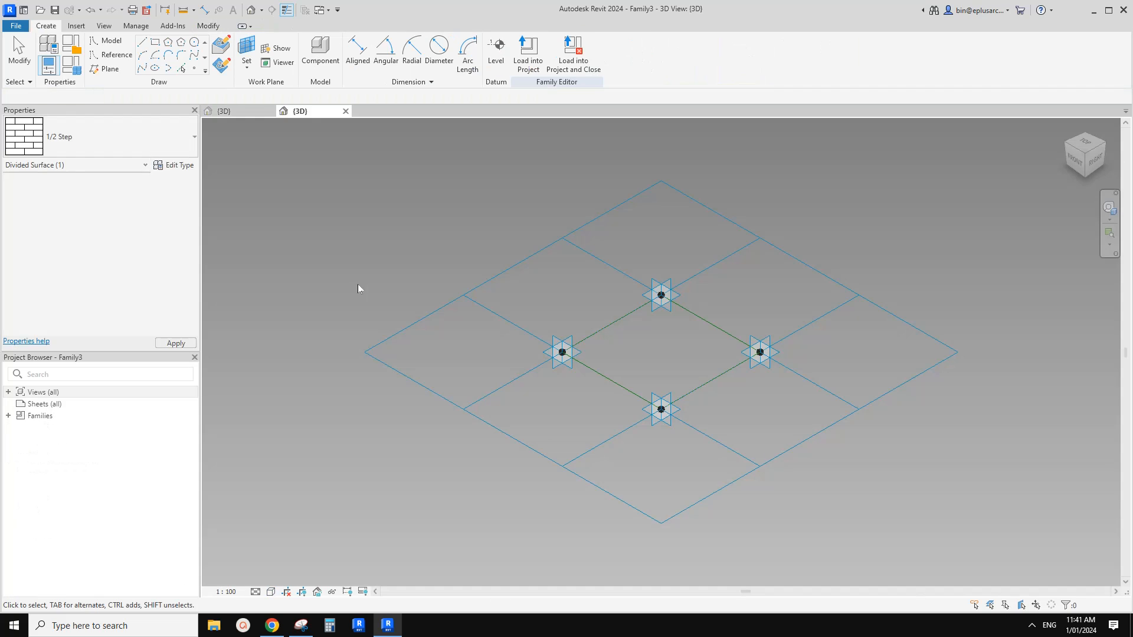
Set the new family's tile pattern grid to 1/2 Step
left_click(539, 252)
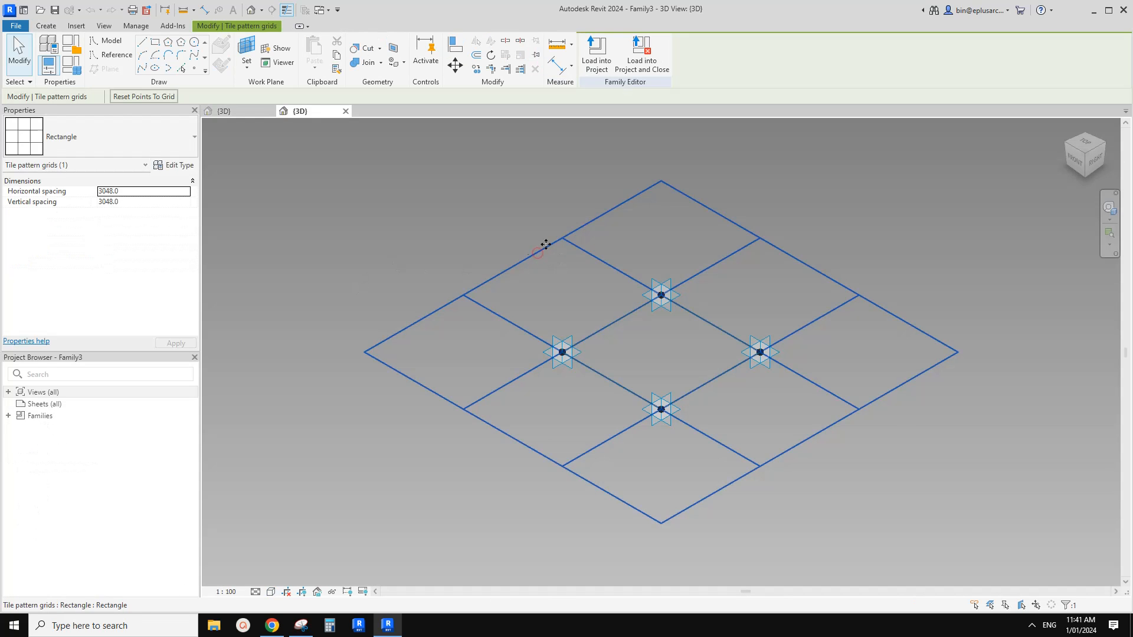
left_click(156, 136)
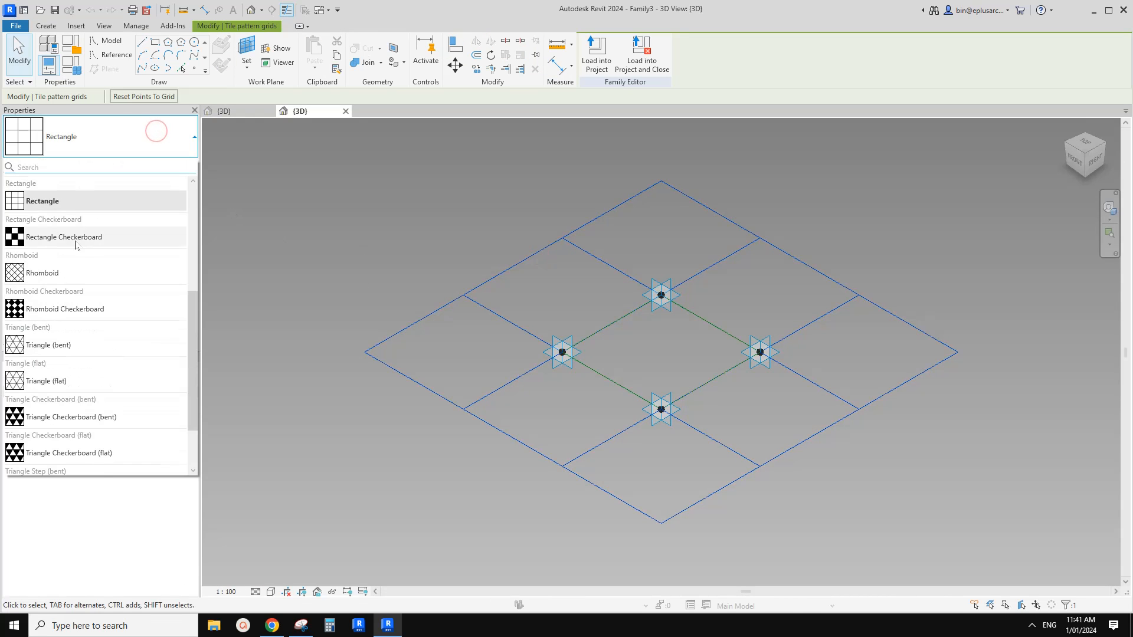
left_click(34, 201)
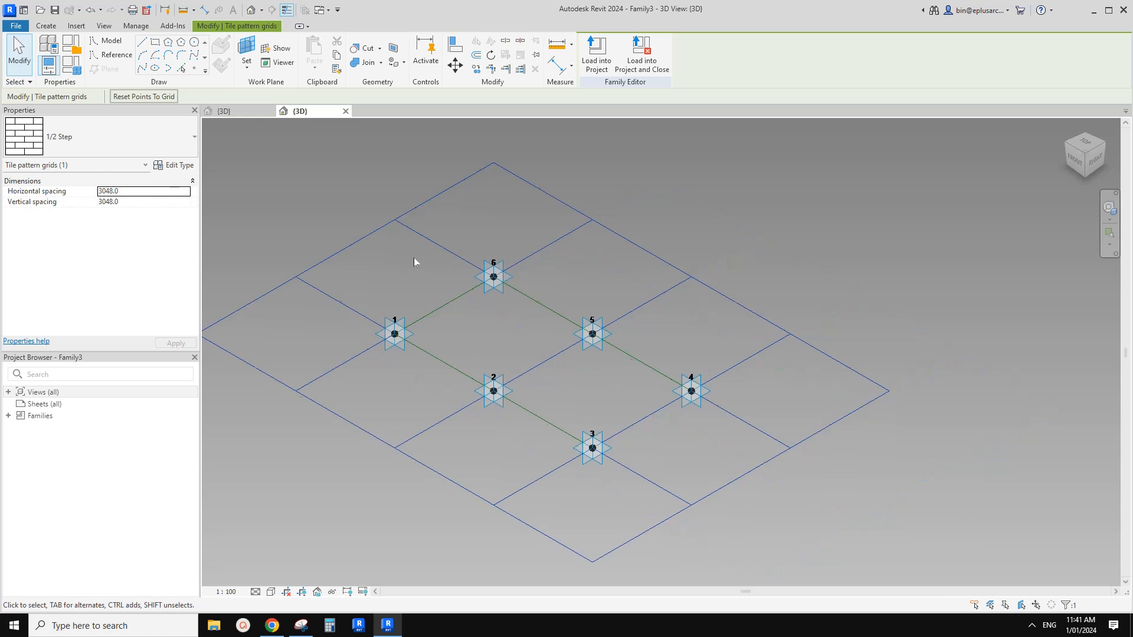
middle_click_drag(520, 341, 491, 359, "shift")
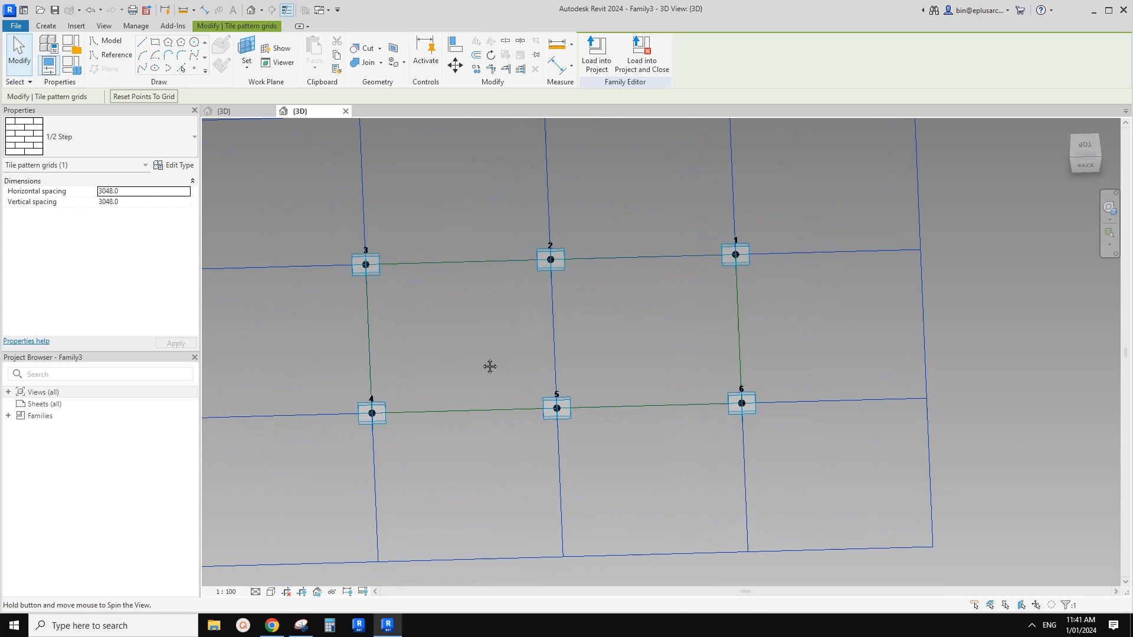
Switch to Snipping Tool and mark the six corner points of one Hünnebeck tile in magenta
left_click(301, 625)
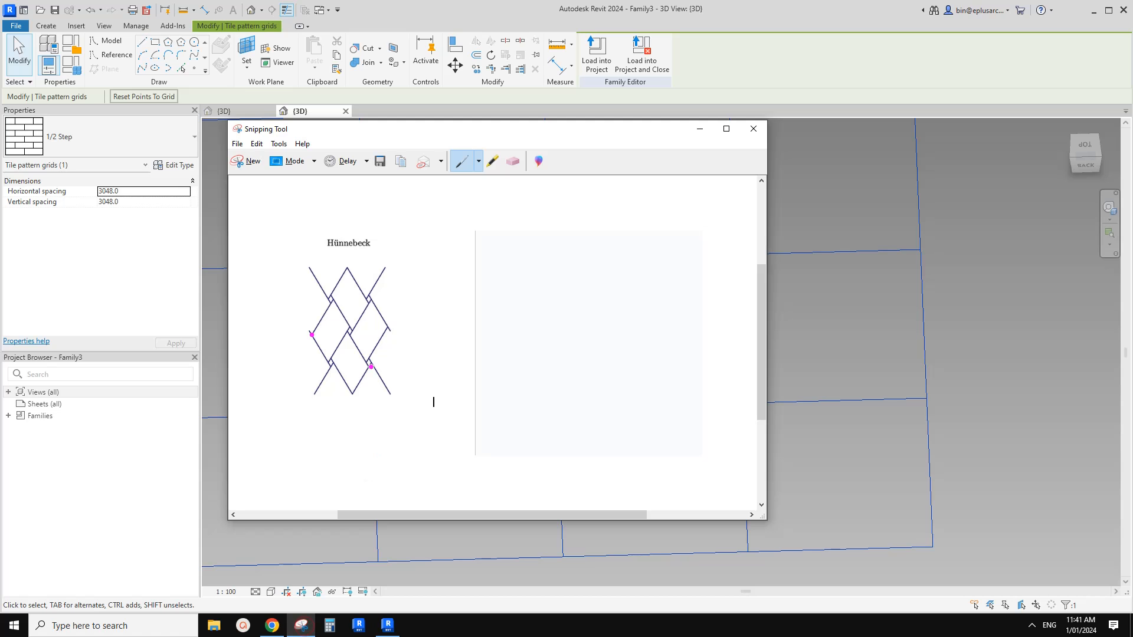
left_click_drag(444, 139, 503, 164)
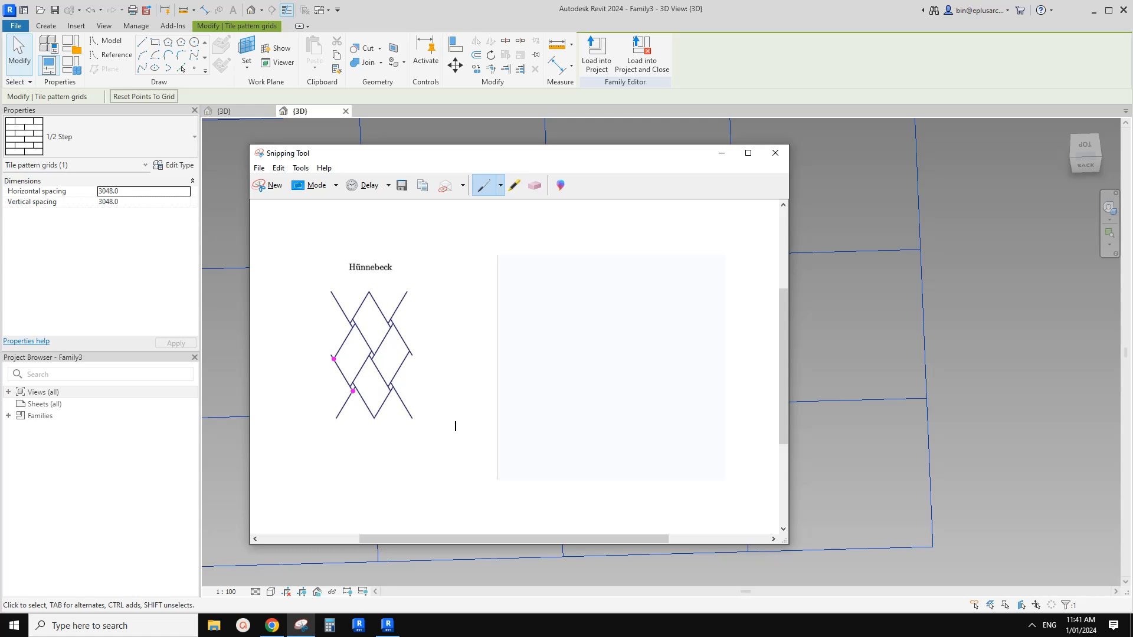
left_click(353, 391)
left_click(371, 360)
left_click(372, 298)
left_click(391, 329)
Trace the tile outline through the six marked points with the Blue Pen
left_click(499, 190)
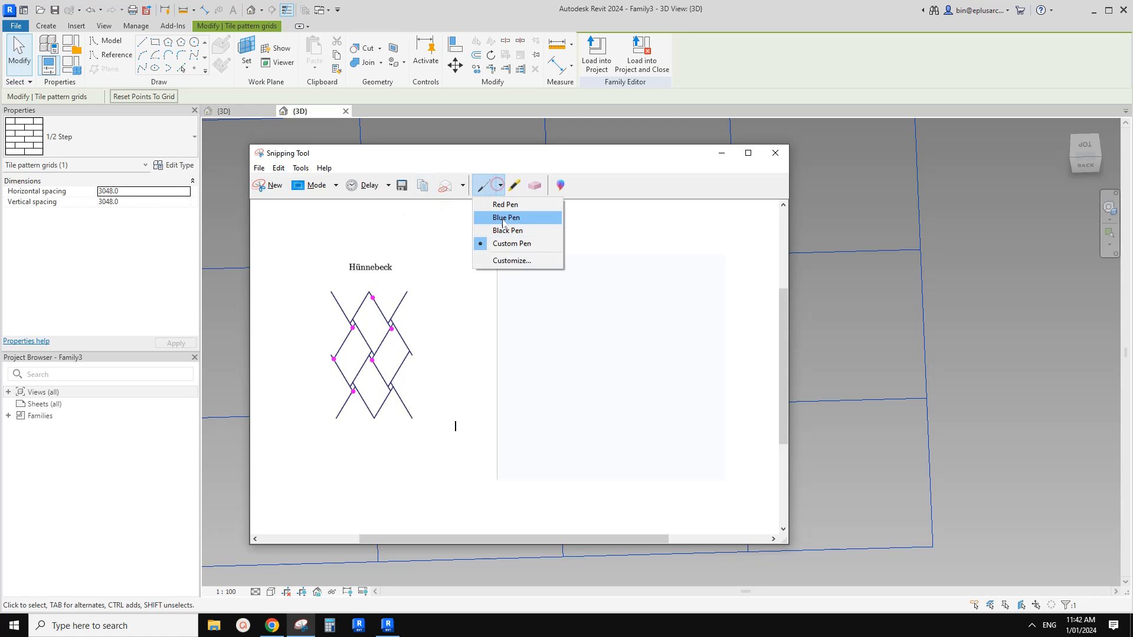
left_click(501, 216)
mouse_move(373, 298)
left_mouse_down()
mouse_move(334, 360)
mouse_move(354, 390)
mouse_move(391, 330)
mouse_move(373, 298)
left_mouse_up()
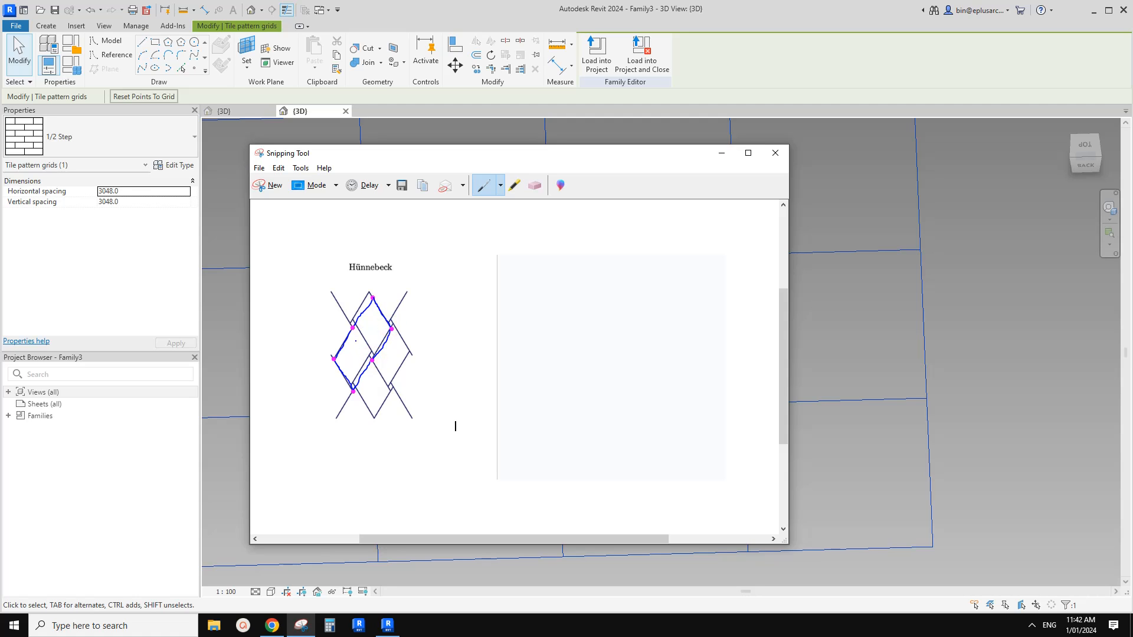
Sketch the neighbouring interlocking tiles around the traced one with the Custom Pen, and erase those sketches
left_click(499, 185)
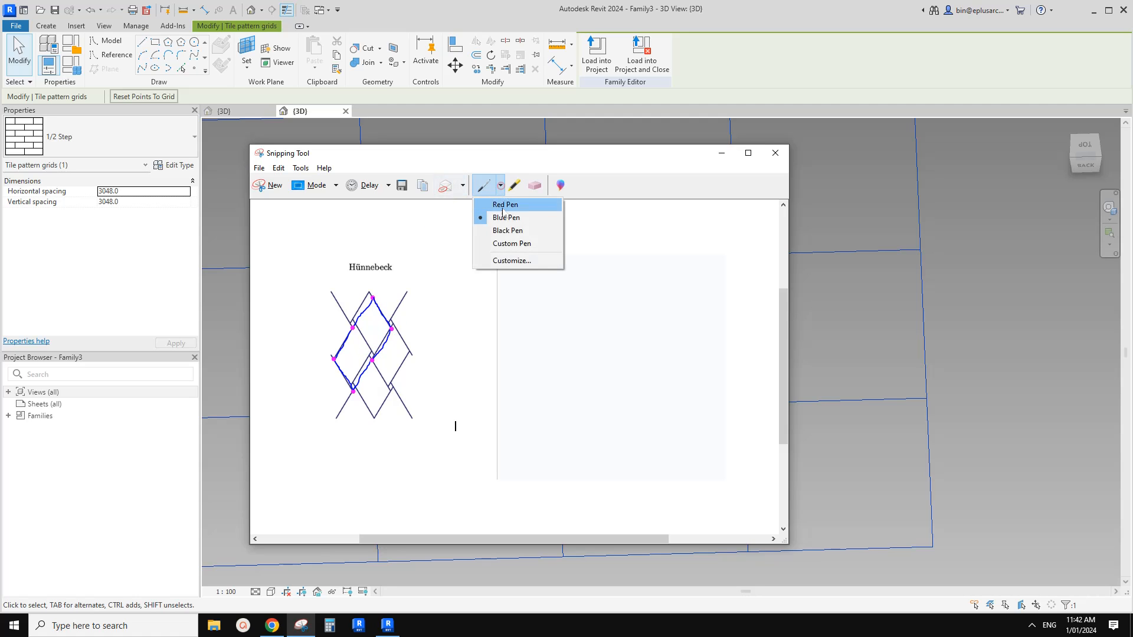
left_click(500, 244)
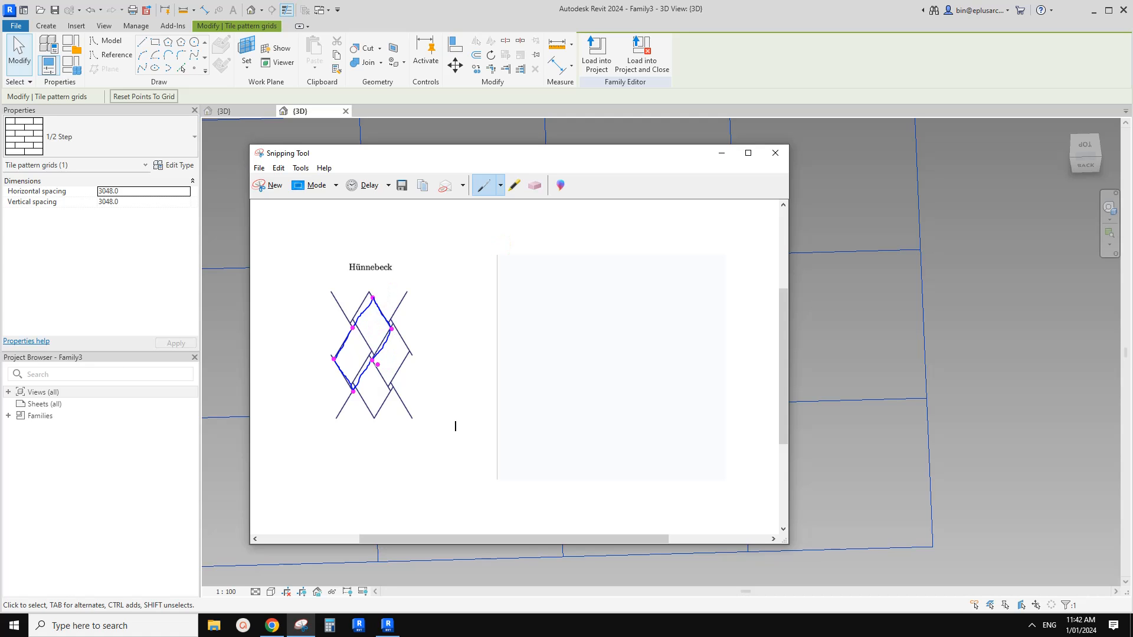
mouse_move(372, 360)
left_mouse_down()
mouse_move(390, 388)
mouse_move(435, 317)
mouse_move(417, 300)
mouse_move(390, 329)
left_mouse_up()
mouse_move(352, 393)
left_mouse_down()
mouse_move(333, 421)
mouse_move(350, 443)
mouse_move(389, 391)
mouse_move(387, 443)
mouse_move(430, 387)
mouse_move(392, 330)
mouse_move(416, 301)
mouse_move(472, 306)
mouse_move(466, 352)
mouse_move(431, 388)
left_mouse_up()
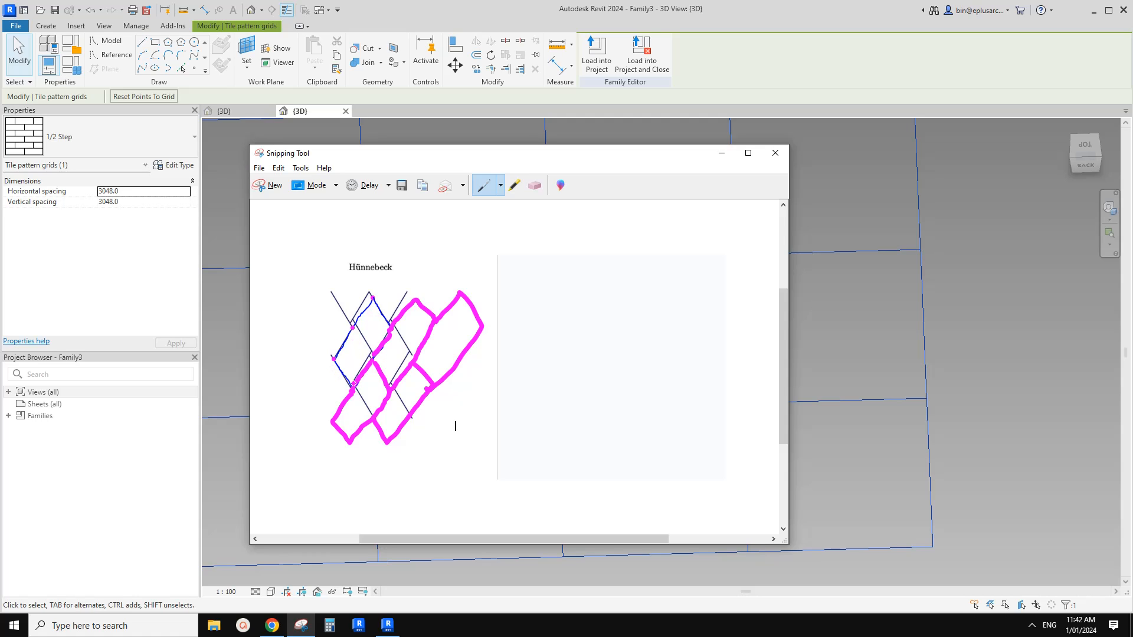
left_click(534, 185)
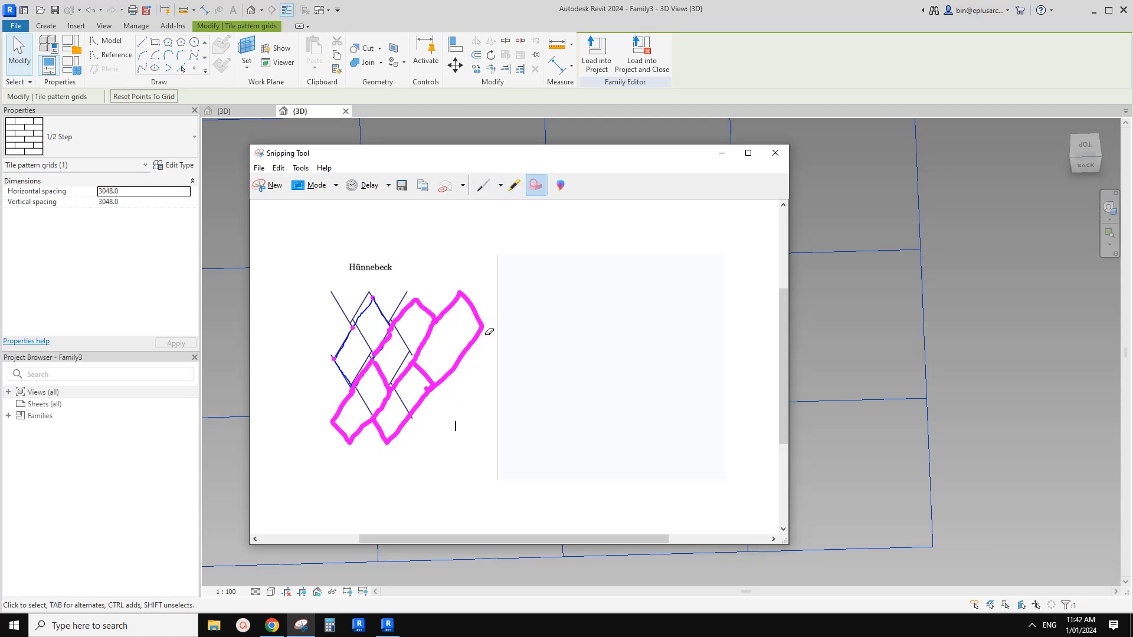
mouse_move(488, 329)
left_mouse_down()
mouse_move(435, 344)
mouse_move(392, 394)
mouse_move(382, 373)
mouse_move(394, 337)
left_mouse_up()
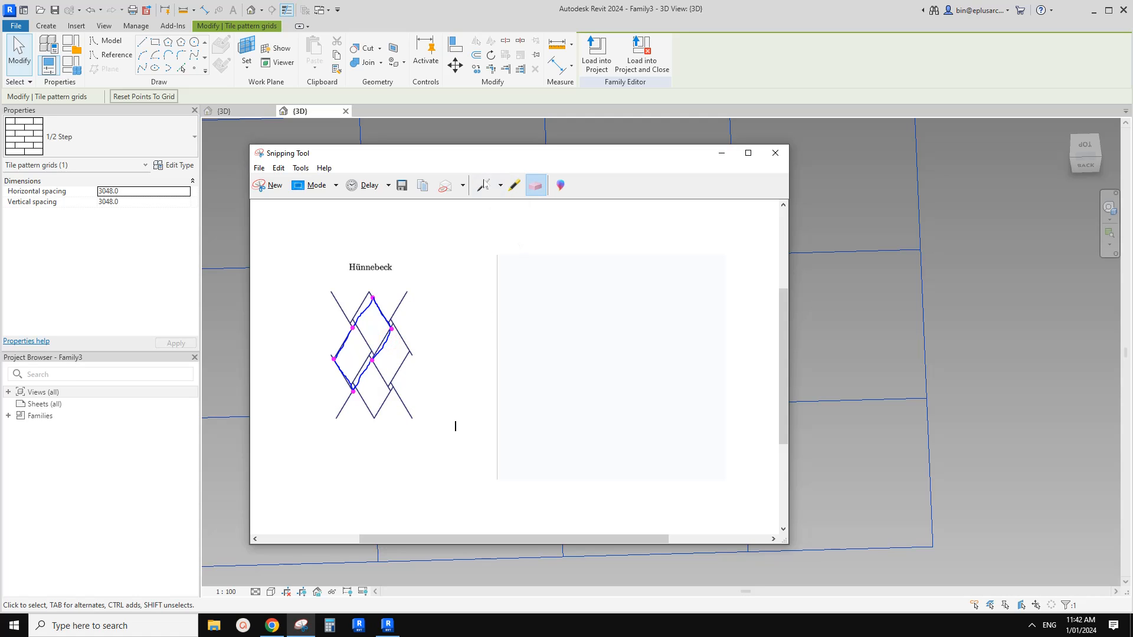
Mark the extra beam joint points along the traced tile in magenta and place the snip beside the Revit tile grid
left_click(483, 185)
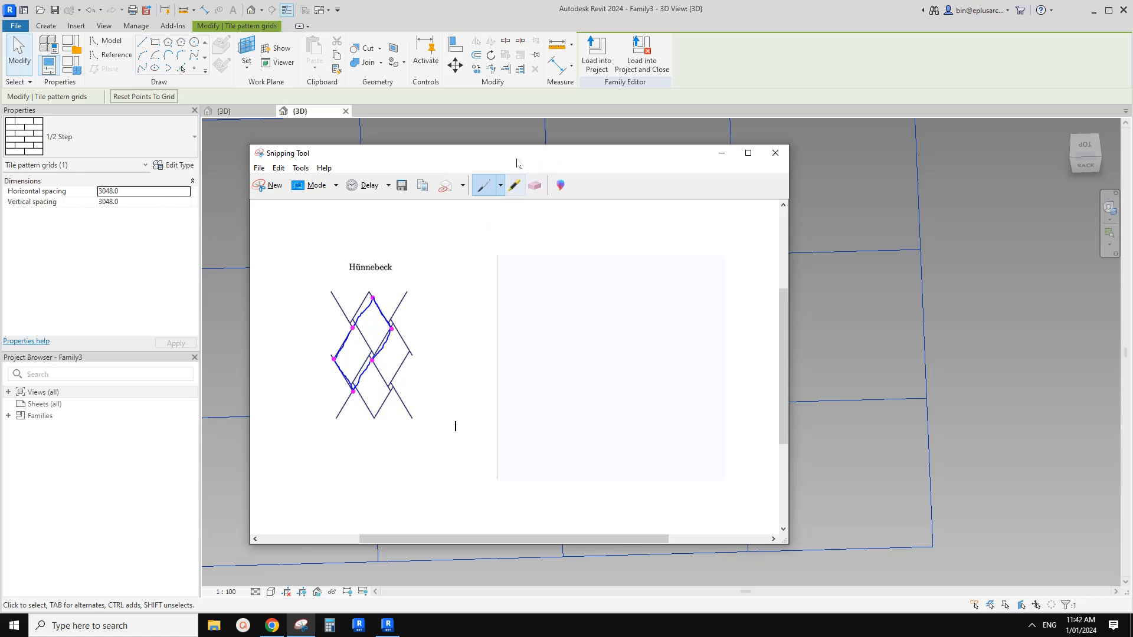
left_click_drag(518, 158, 701, 180)
middle_click_drag(479, 338, 460, 369, "shift")
left_click(299, 625)
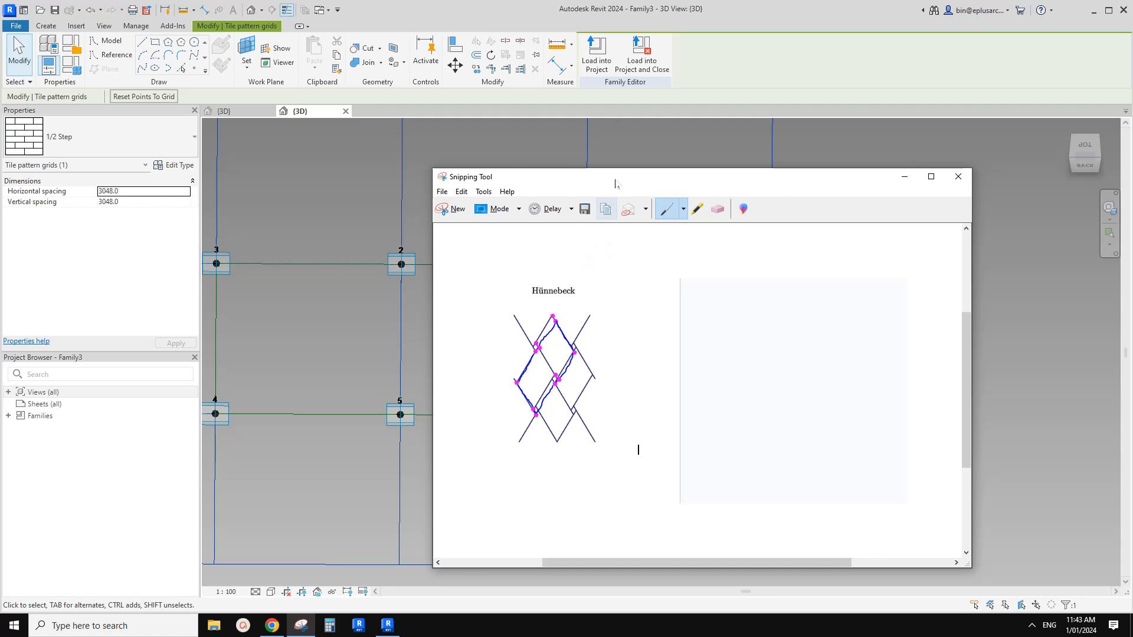
left_click_drag(614, 177, 711, 153)
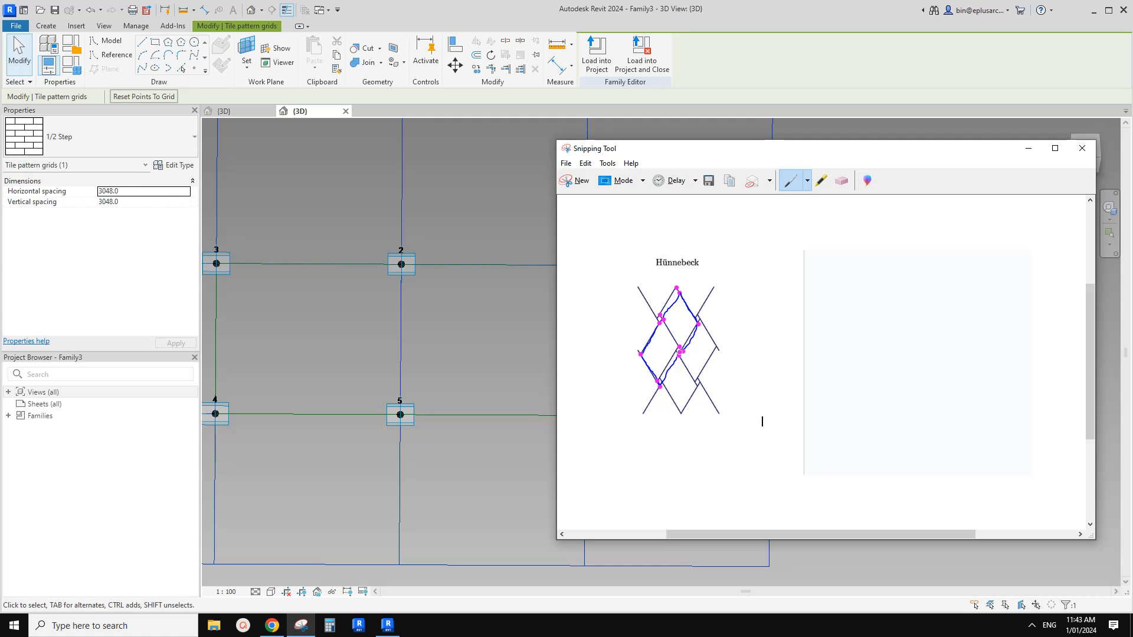
Place a reference point on the tile edge between points 3 and 4, close to point 4
middle_click_drag(398, 304, 411, 303)
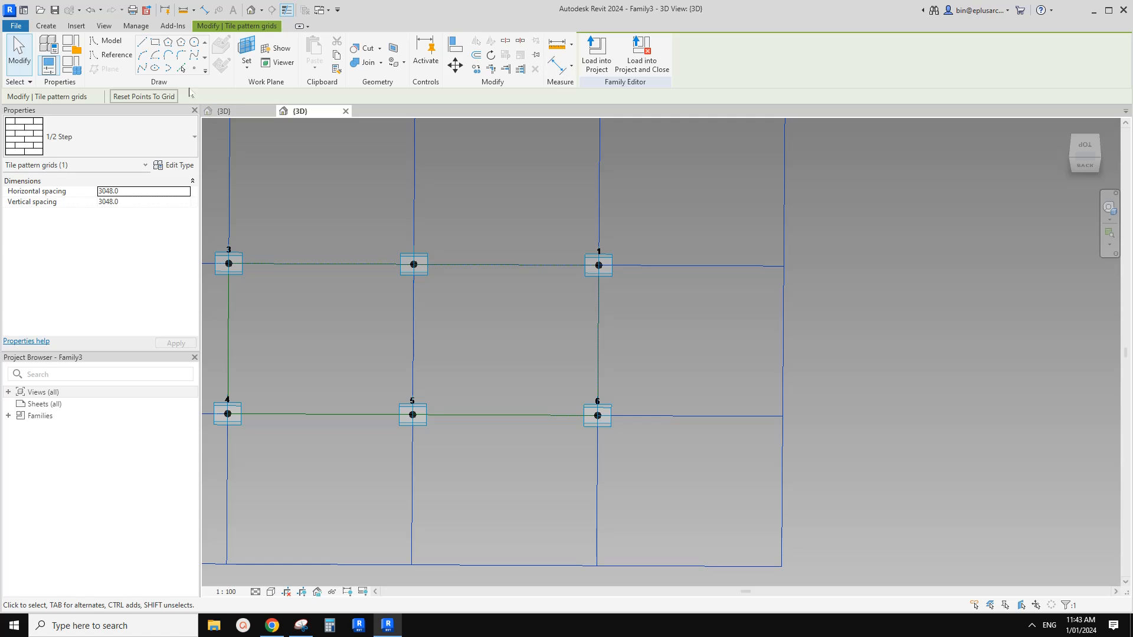
left_click(199, 69)
middle_click_drag(378, 257, 352, 251, "shift")
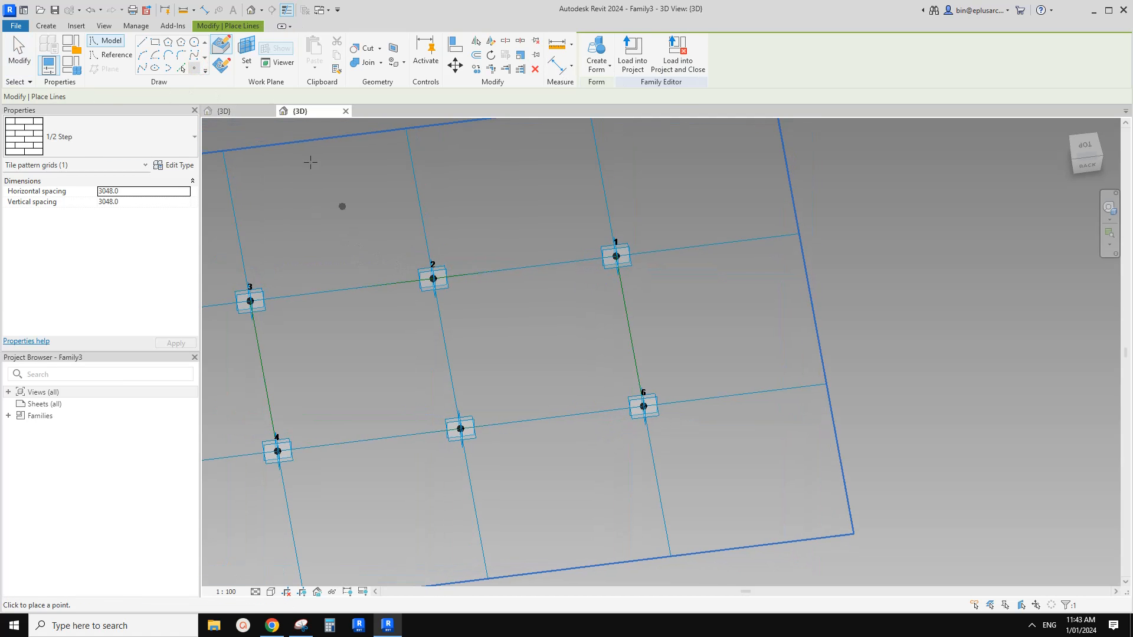
left_click(222, 45)
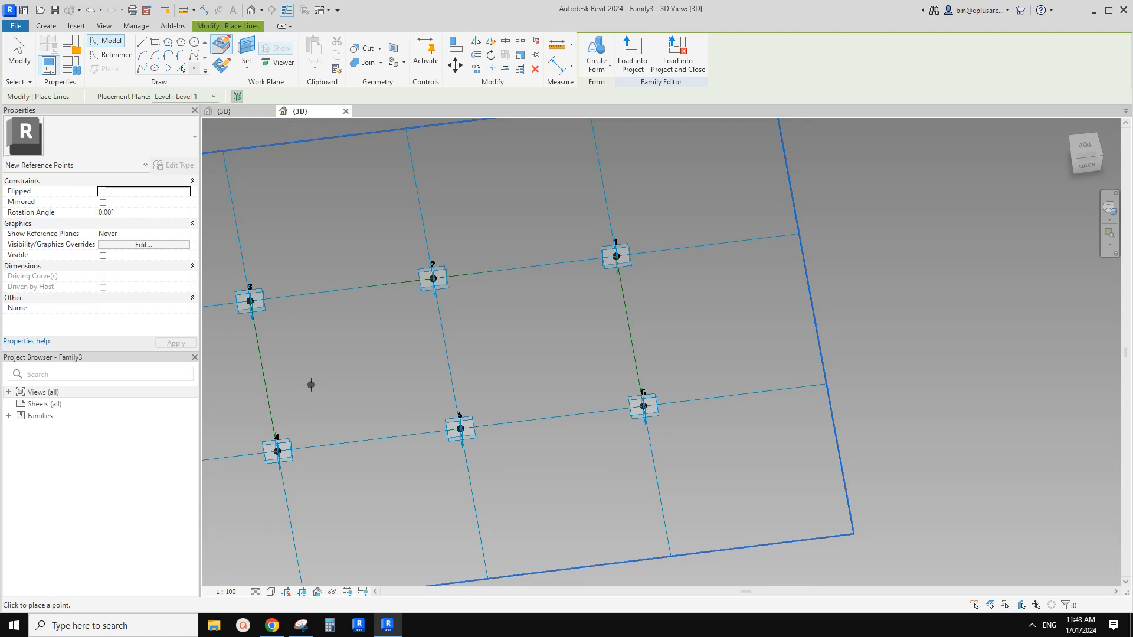
left_click(270, 409)
scroll(425, 386, "up", 2)
middle_click_drag(291, 425, 407, 387)
scroll(472, 382, "up", 1)
key("Escape")
Measure the reference point between points 3 and 4 from the End of its line, using the Segment Length measurement type
left_click(337, 378)
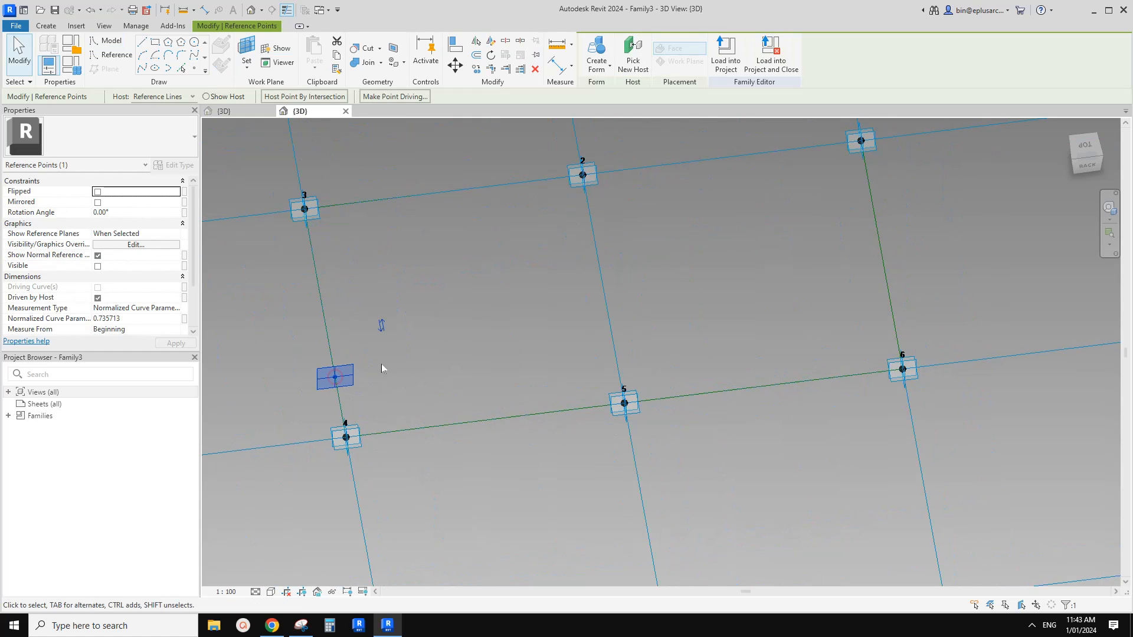
left_click(381, 324)
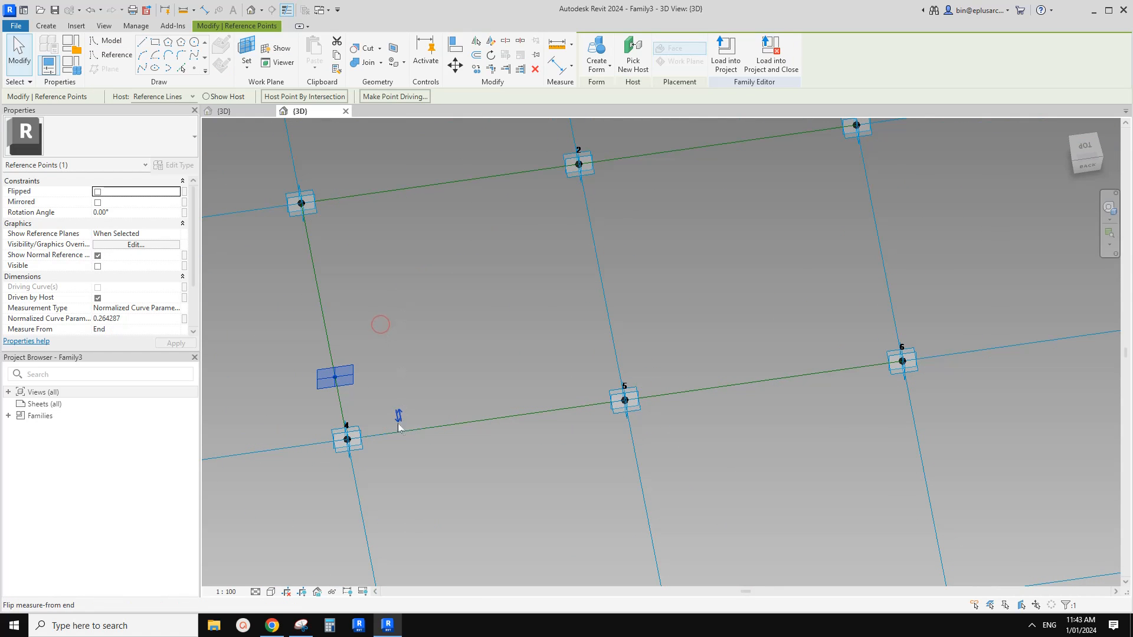
middle_click_drag(397, 420, 390, 449, "shift")
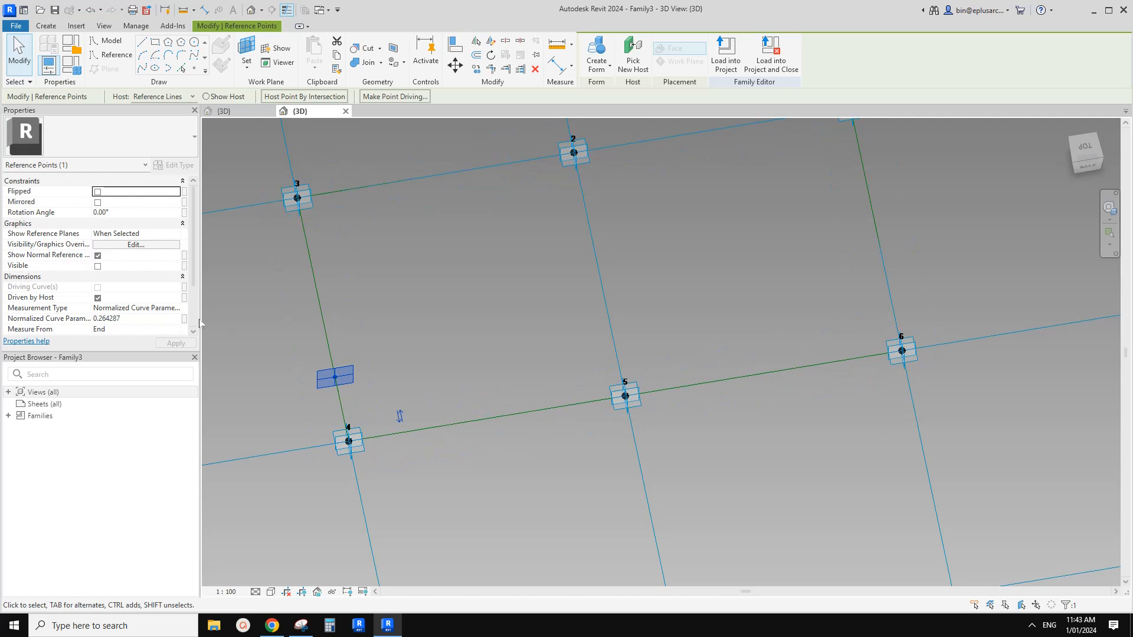
left_click(176, 308)
left_click(176, 307)
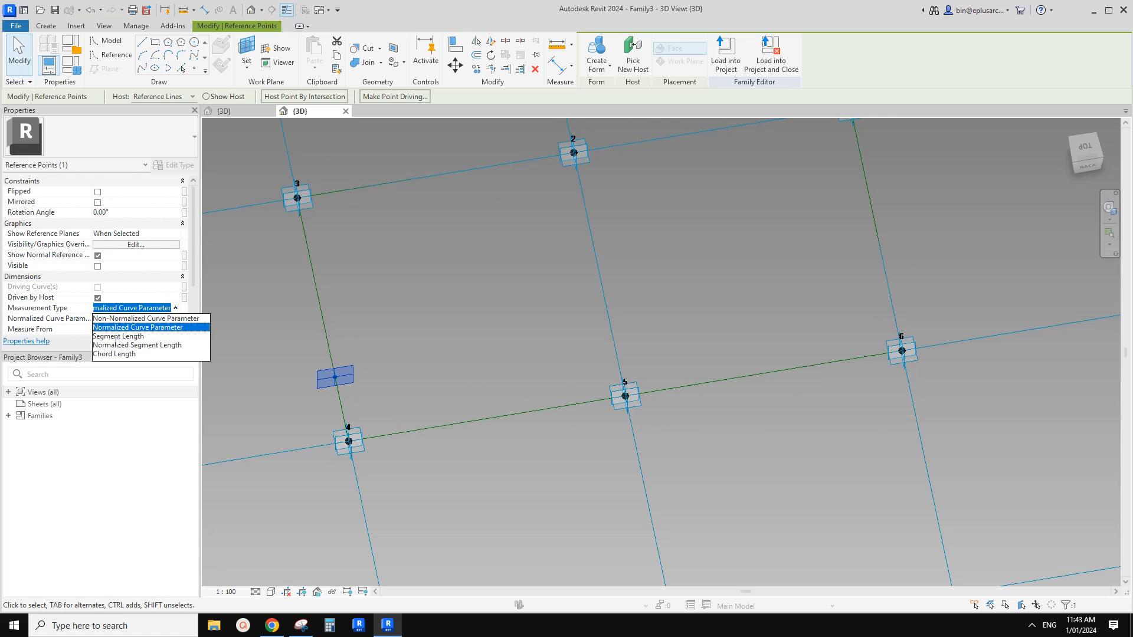
left_click(117, 336)
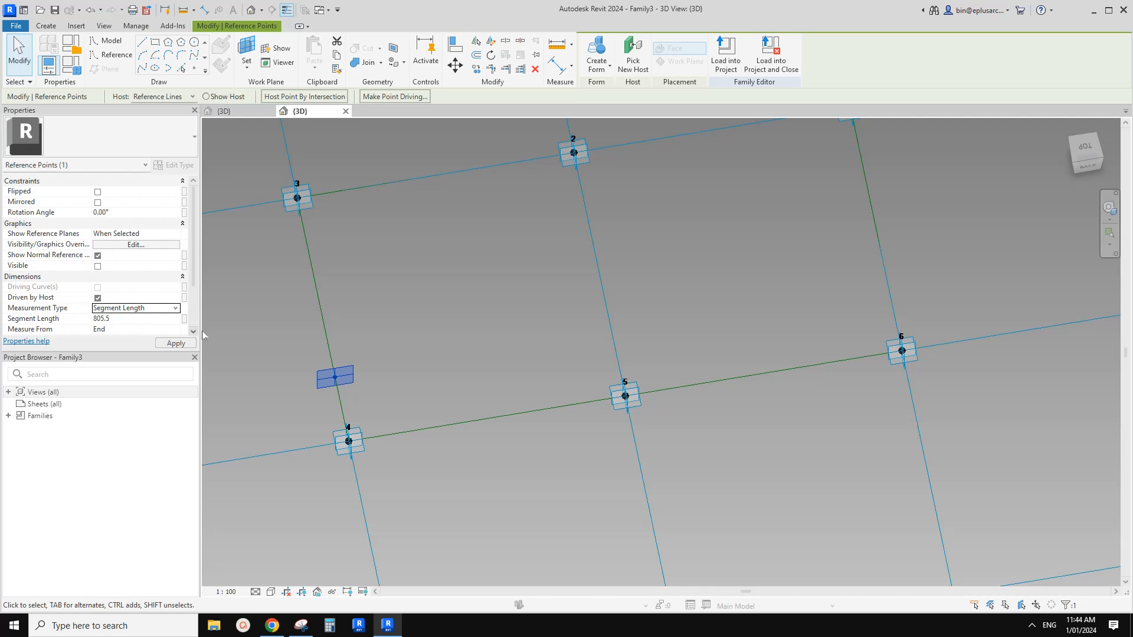
Associate the point's Segment Length with a new family type parameter named "ofs"
left_click(184, 319)
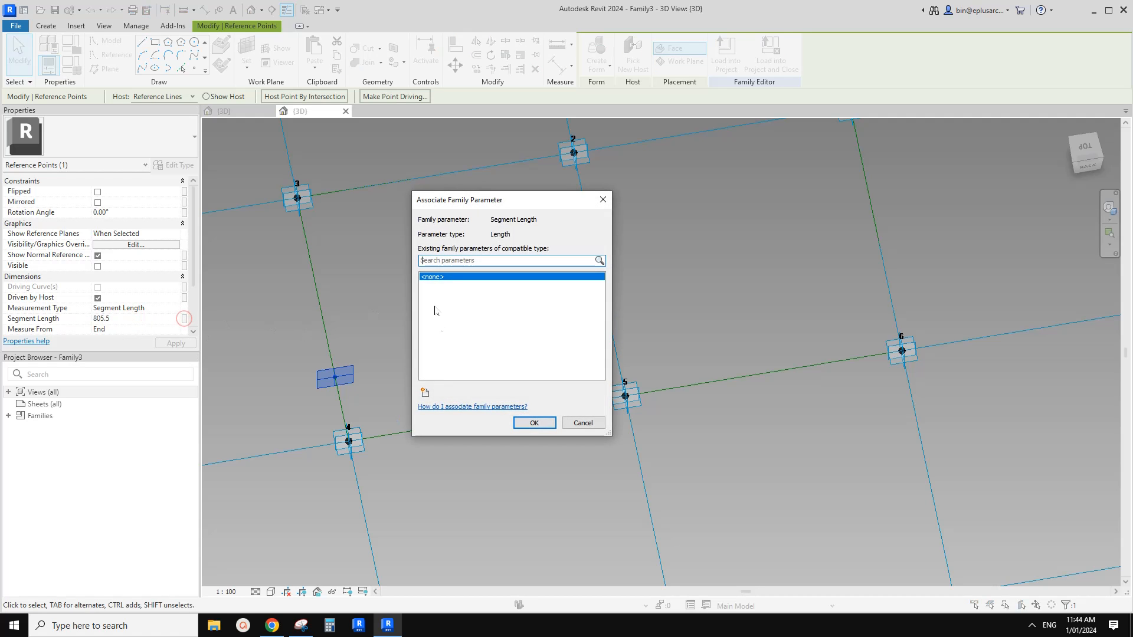
left_click(425, 392)
type("ofs")
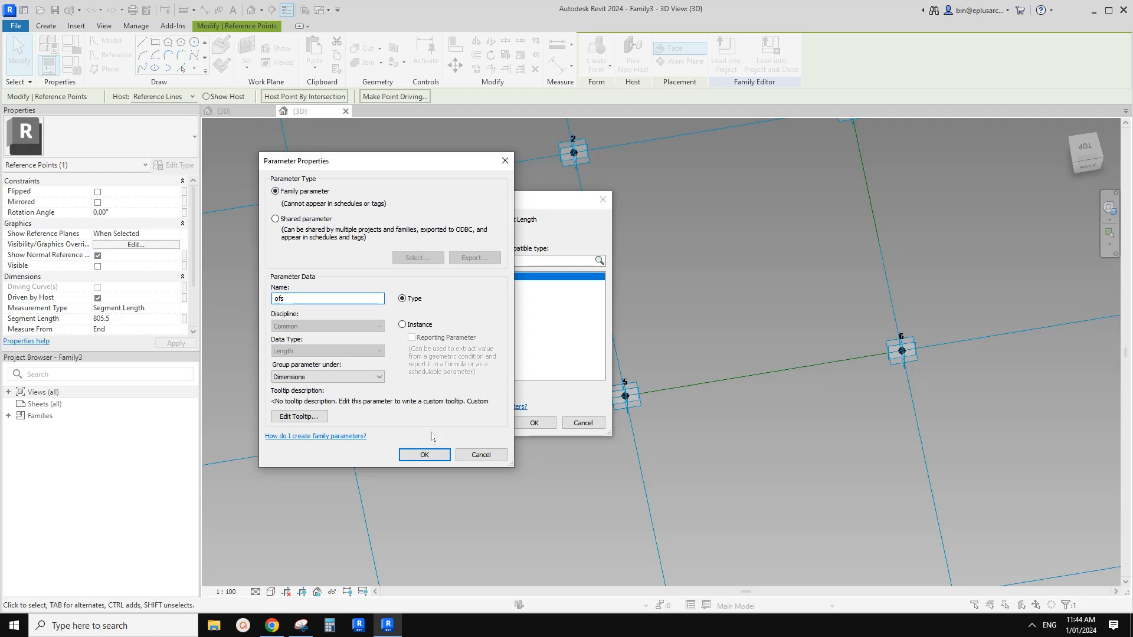
left_click(424, 454)
left_click(533, 423)
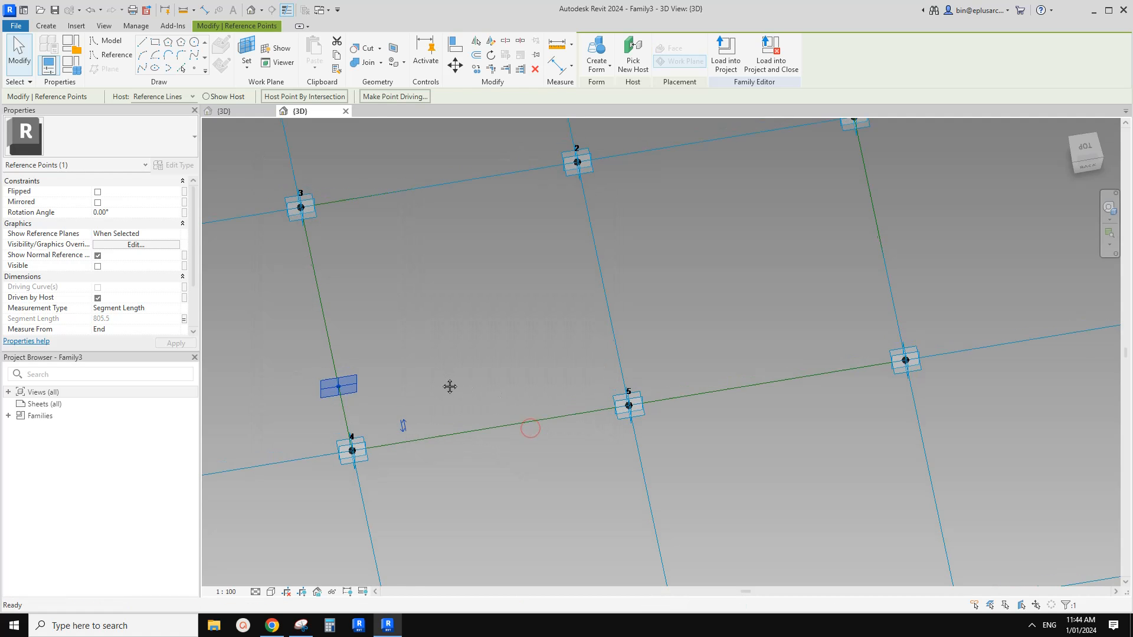
Following the Hünnebeck snip in Snipping Tool, place a reference point on the tile edge between points 1 and 2, close to point 2
middle_click_drag(450, 386, 444, 387, "shift")
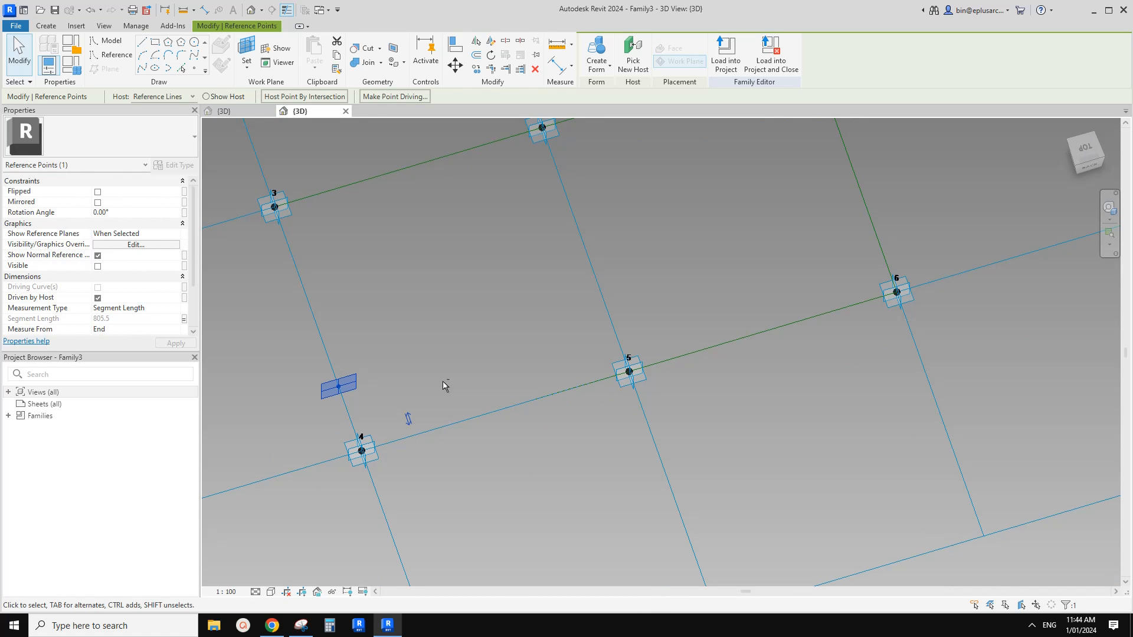
left_click(301, 625)
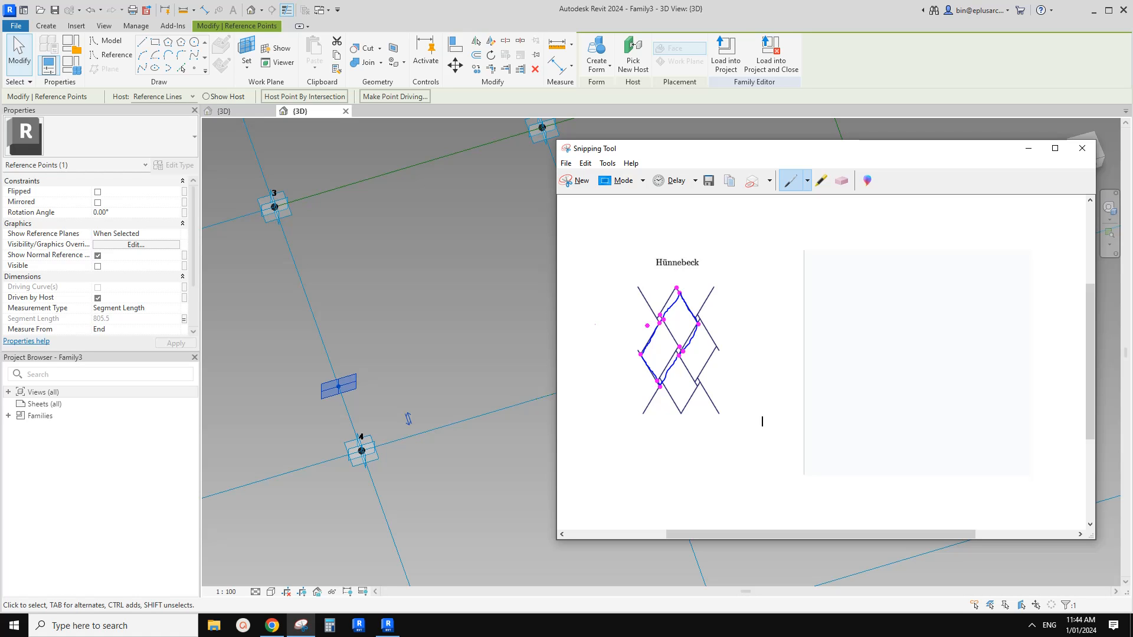
middle_click_drag(478, 249, 447, 318)
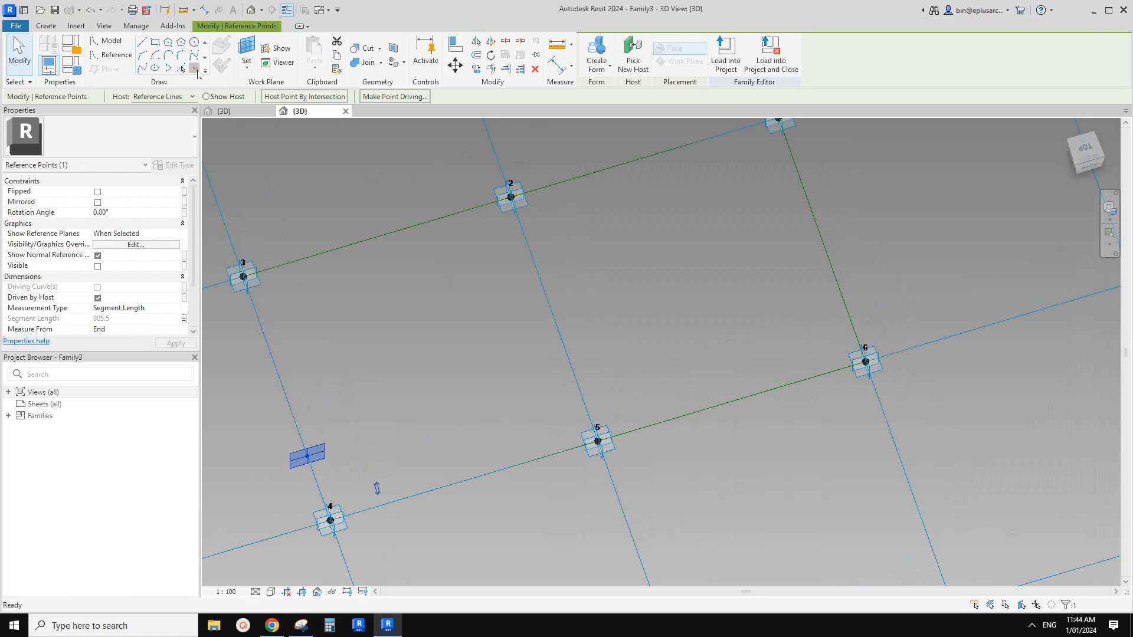
left_click(194, 69)
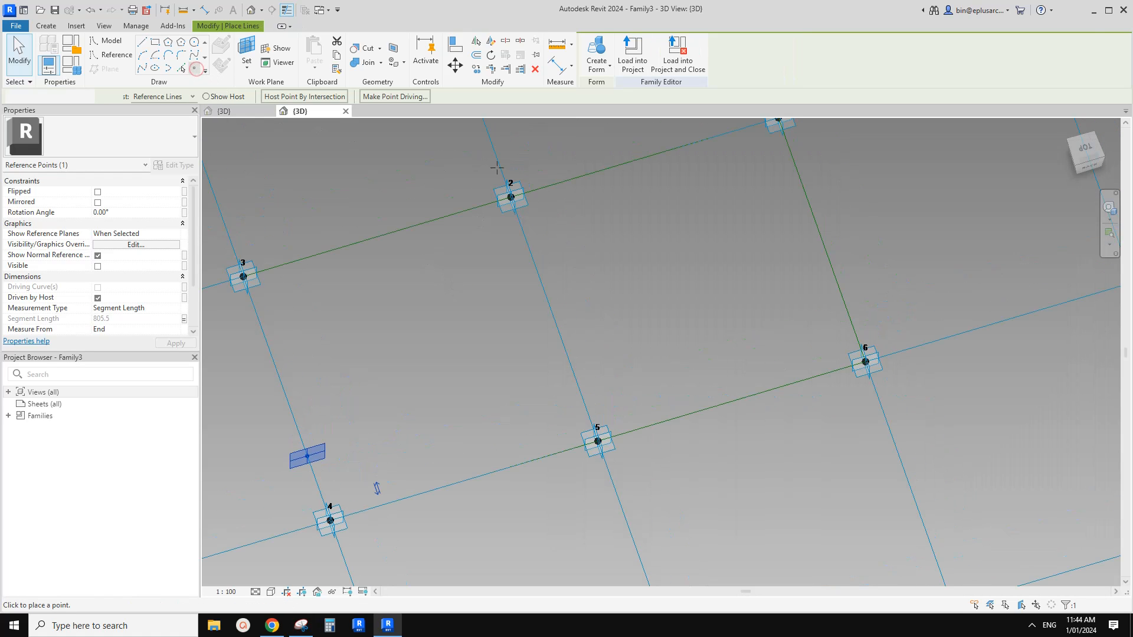
left_click(547, 187)
key("Escape")
key("Escape")
left_click(546, 188)
middle_click_drag(546, 190, 515, 234)
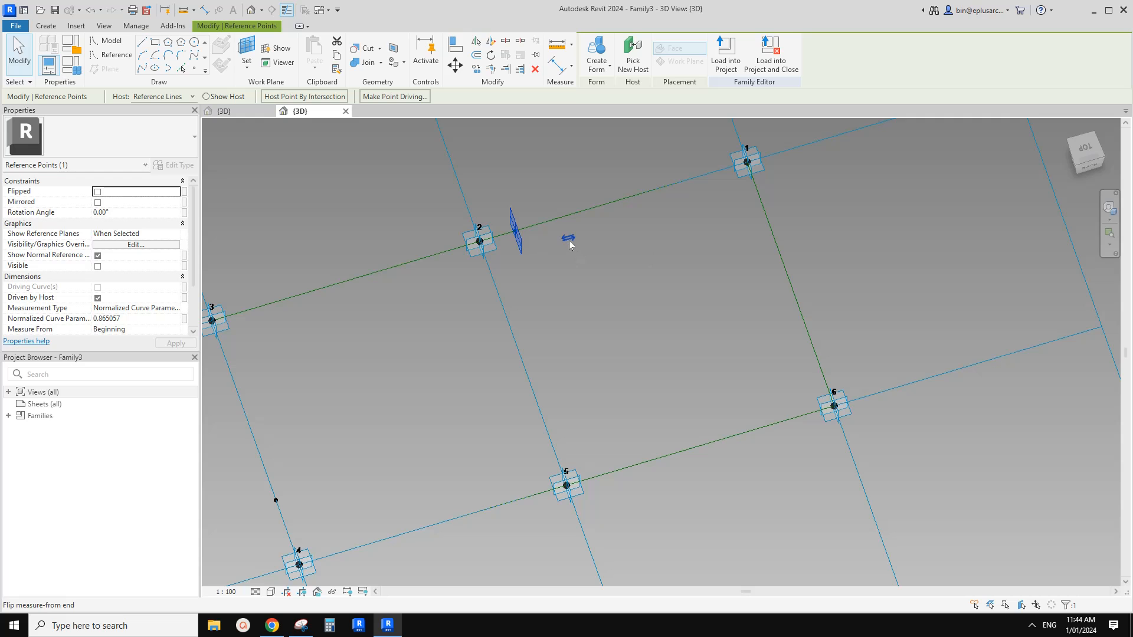
Measure the point between 1 and 2 from the End by Segment Length, and associate that length with the ofs parameter
key("Tab")
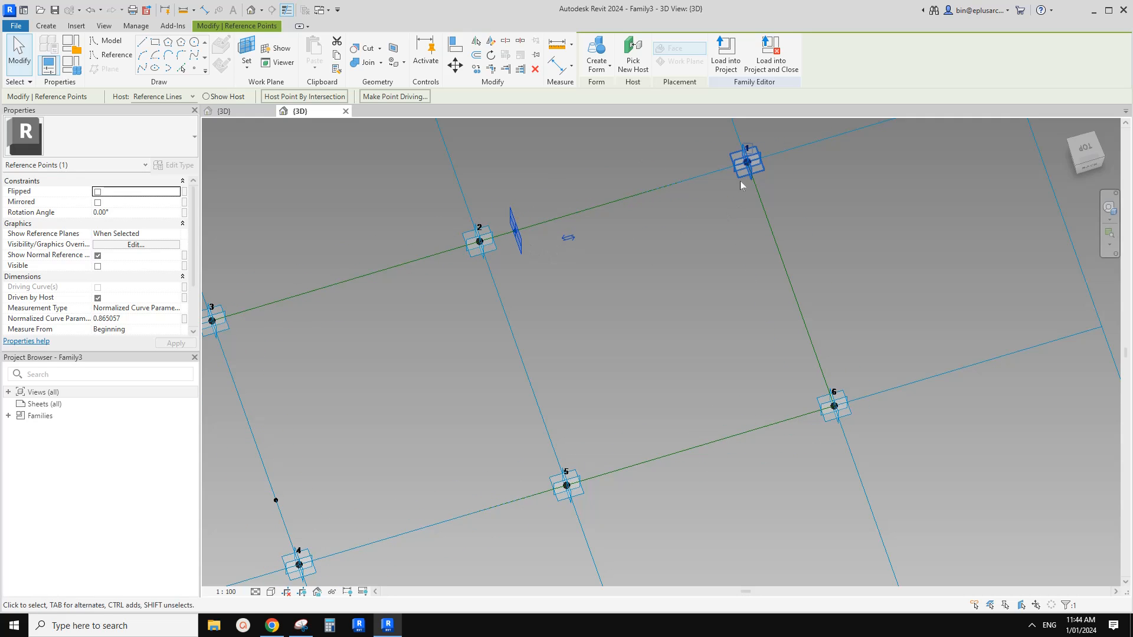
left_click(569, 238)
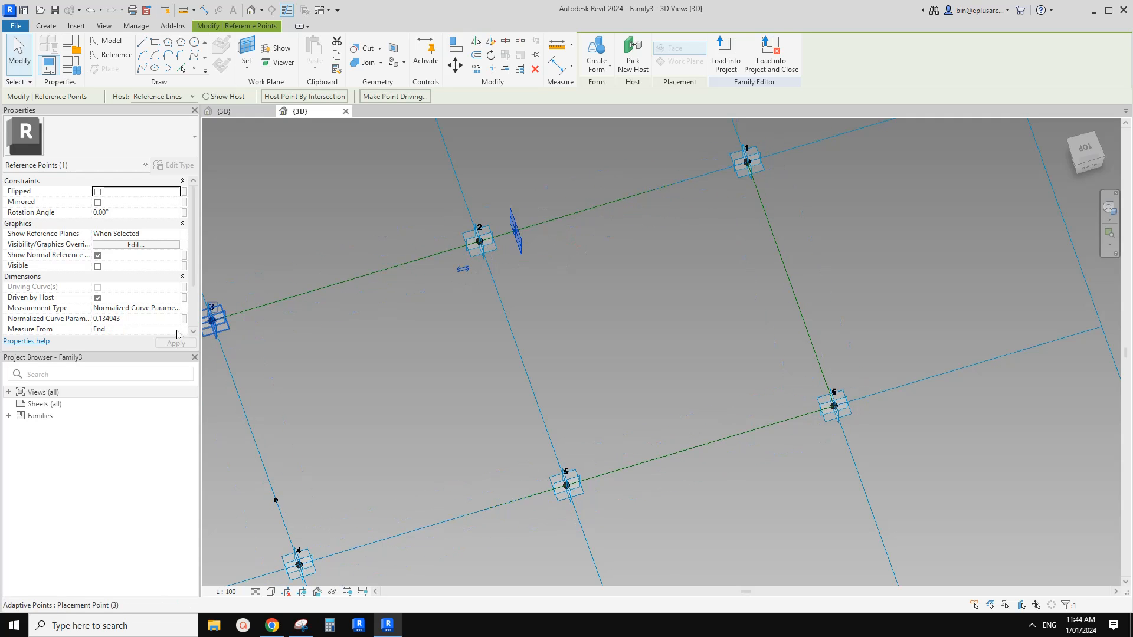
left_click(178, 309)
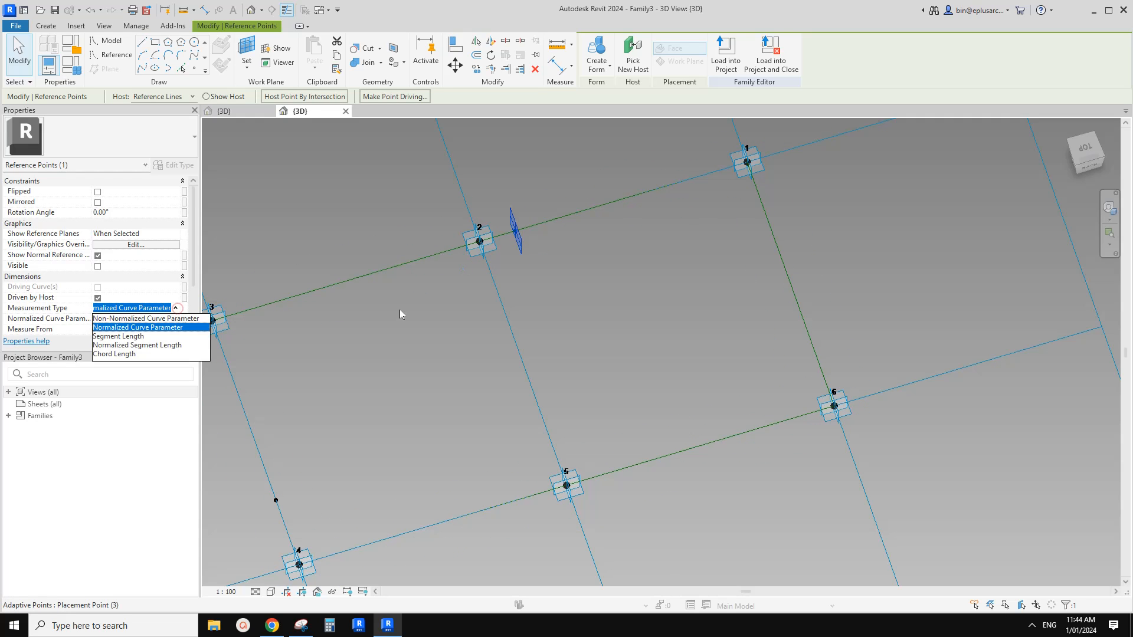
left_click(121, 336)
left_click(184, 319)
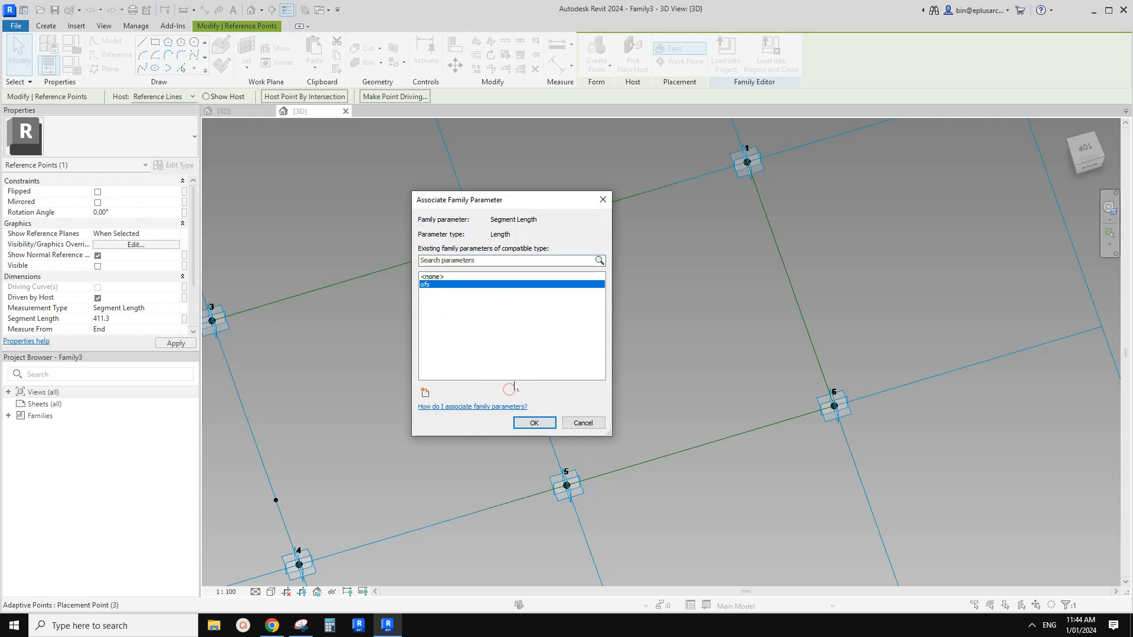
left_click(536, 422)
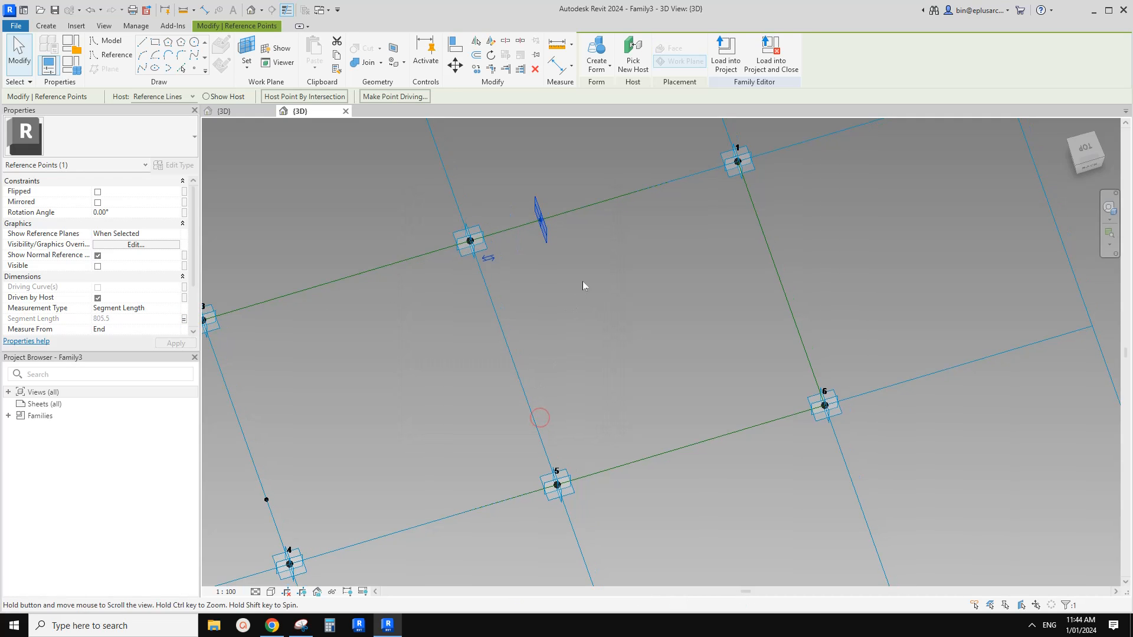
Check the Hünnebeck snip and place a reference point on the tile edge between points 5 and 6, close to point 5
left_click(301, 626)
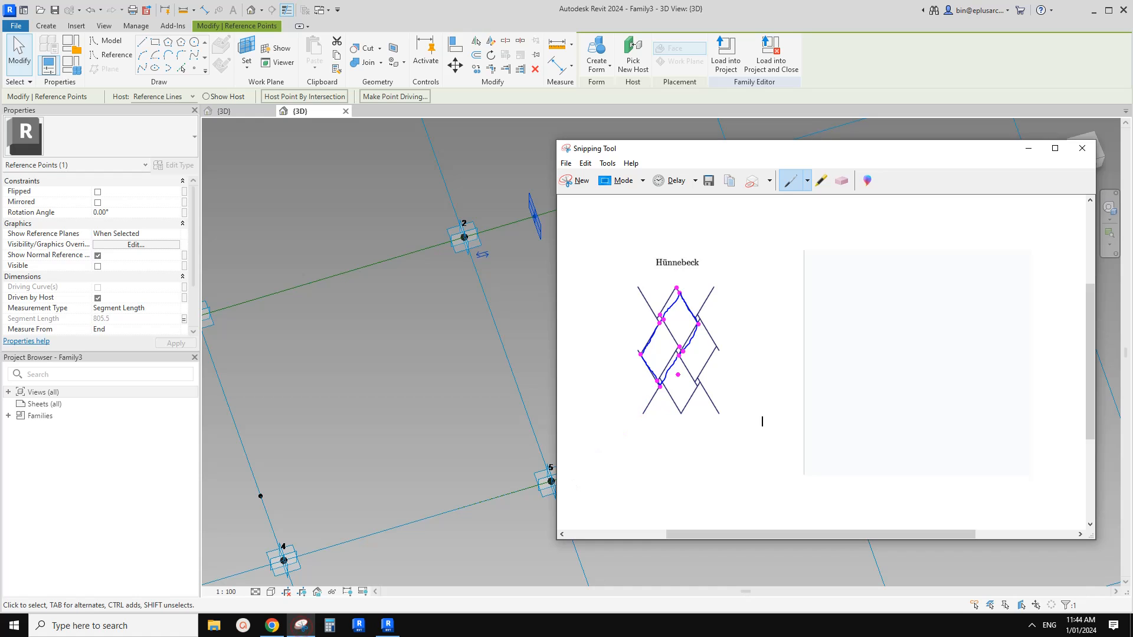
middle_click_drag(409, 422, 394, 406)
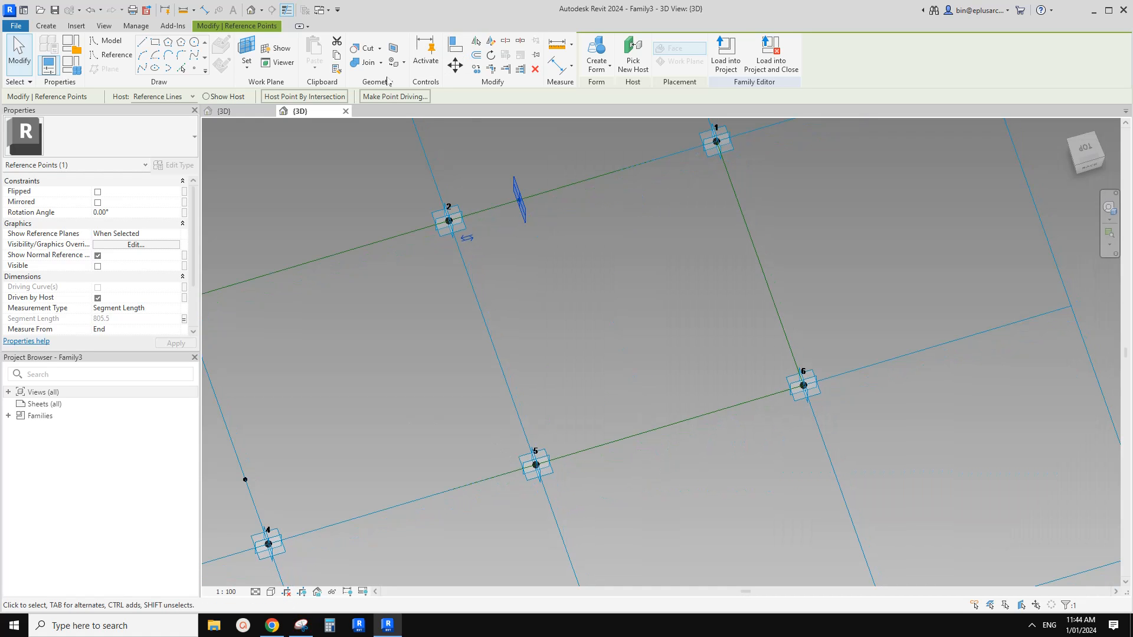
left_click(183, 69)
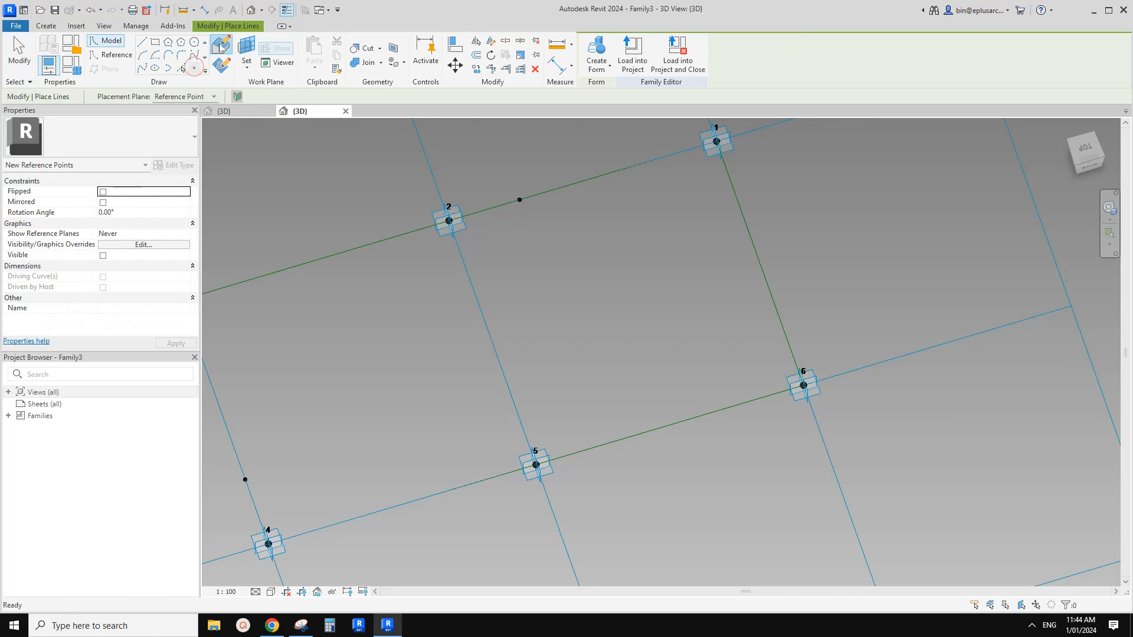
left_click(588, 448)
key("Escape")
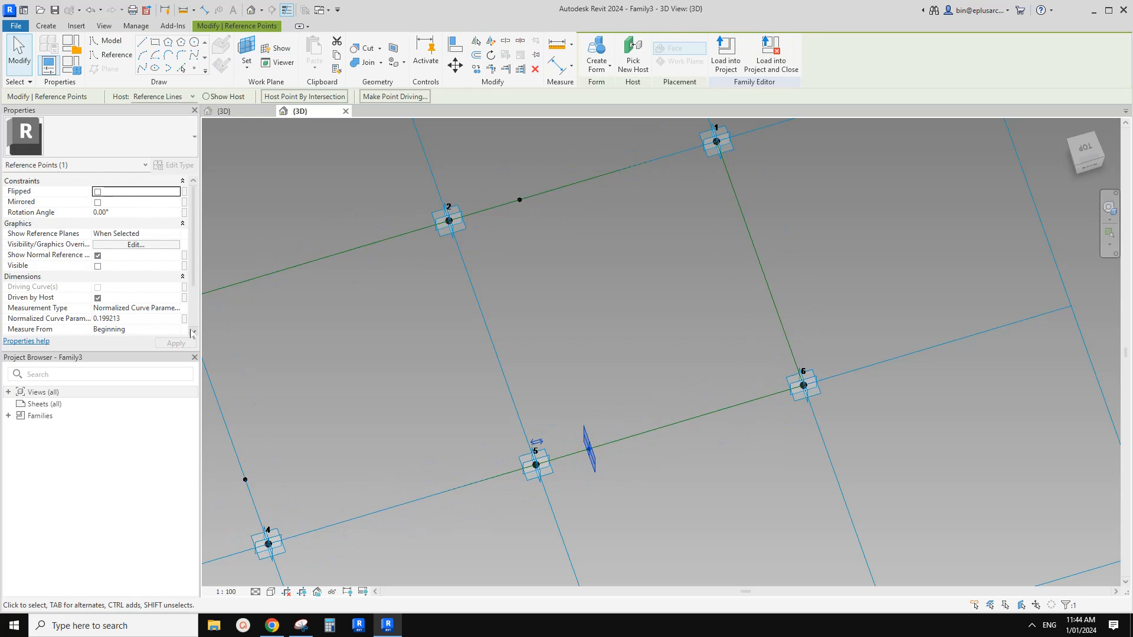
Switch the point between 5 and 6 to the Segment Length measurement type and associate that length with the ofs parameter
left_click(173, 308)
left_click(118, 334)
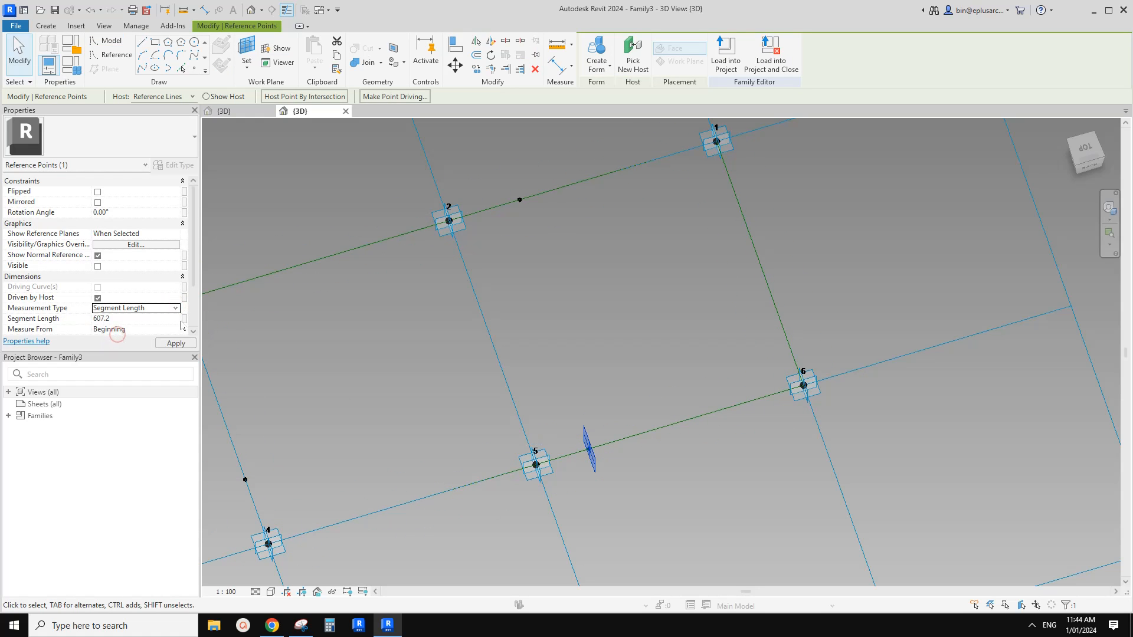
left_click(184, 319)
left_click(429, 284)
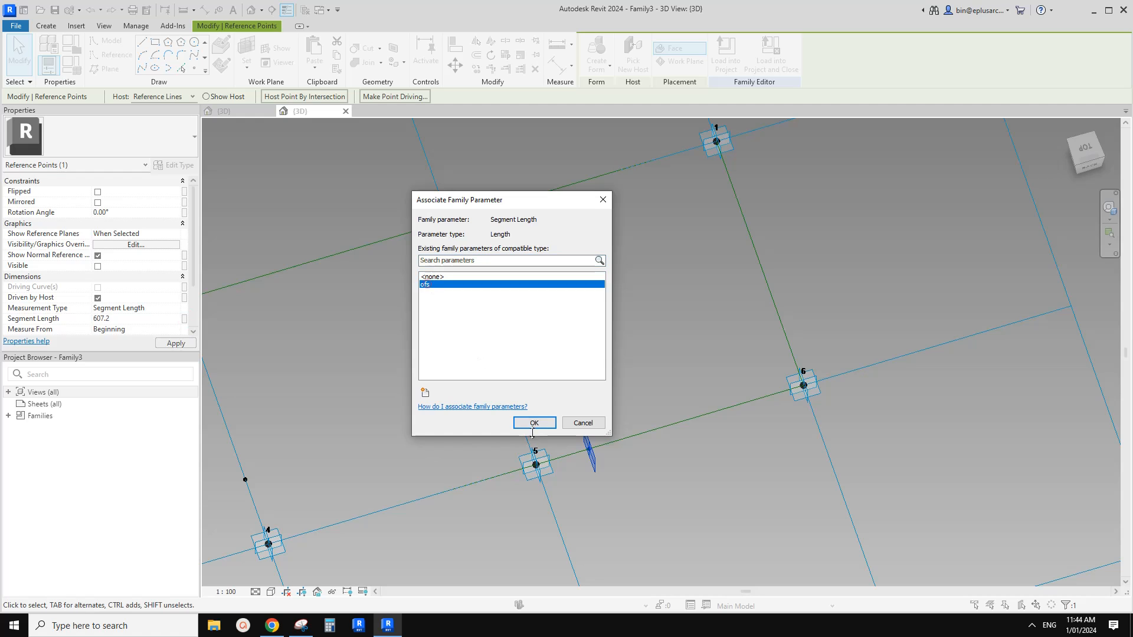
left_click(535, 425)
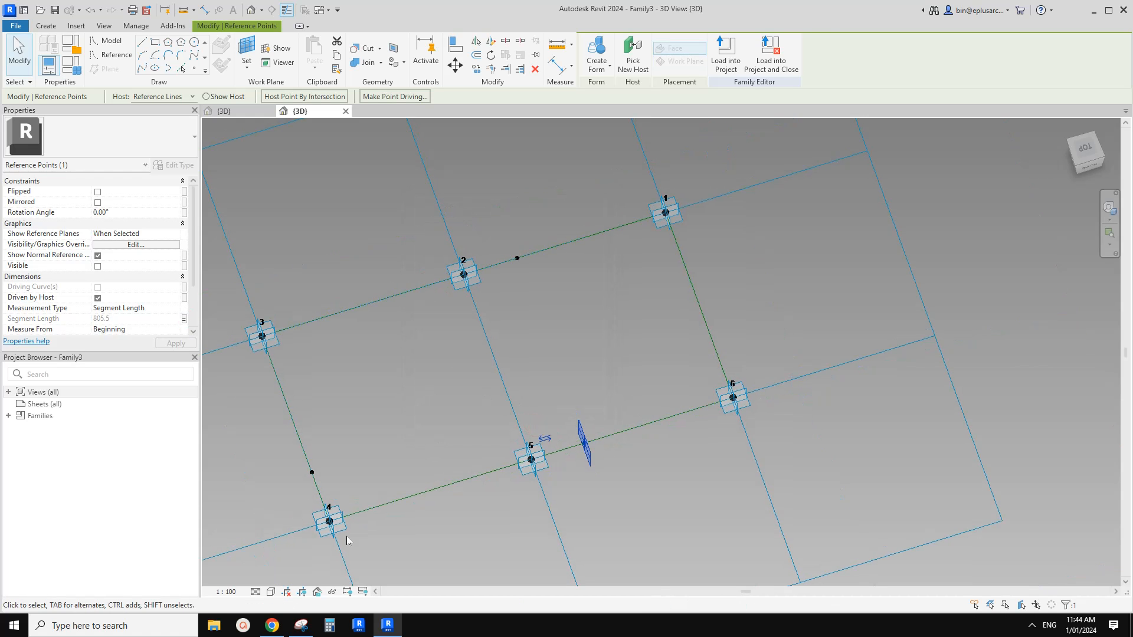
Consult the Hünnebeck snip again and place a reference point on the tile edge between points 1 and 6, close to point 1
left_click(301, 625)
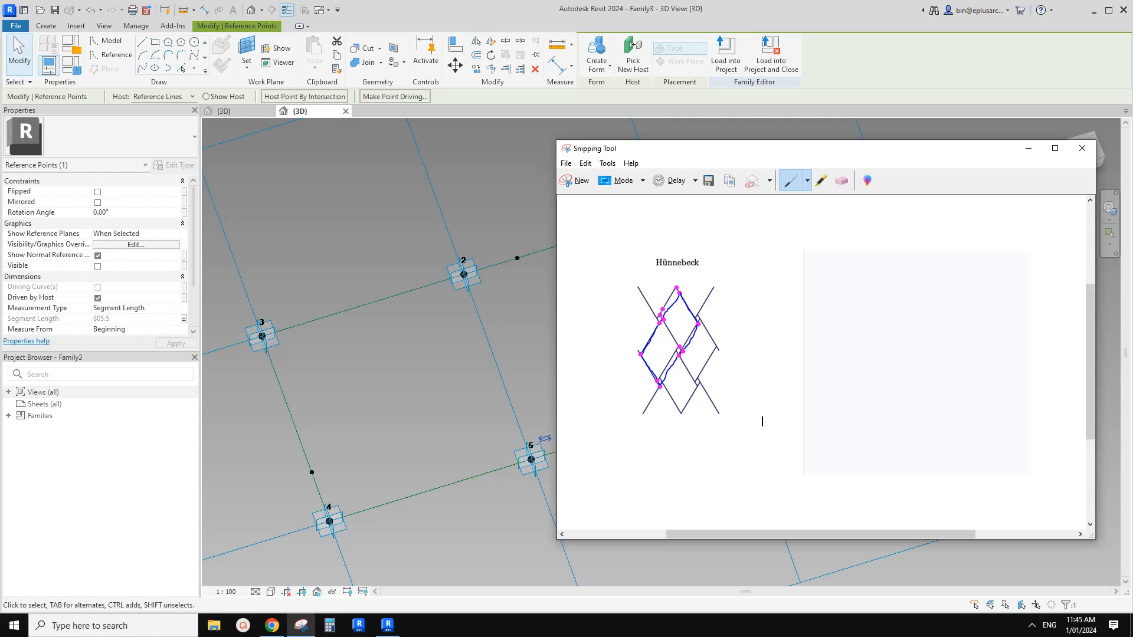
middle_click(426, 278)
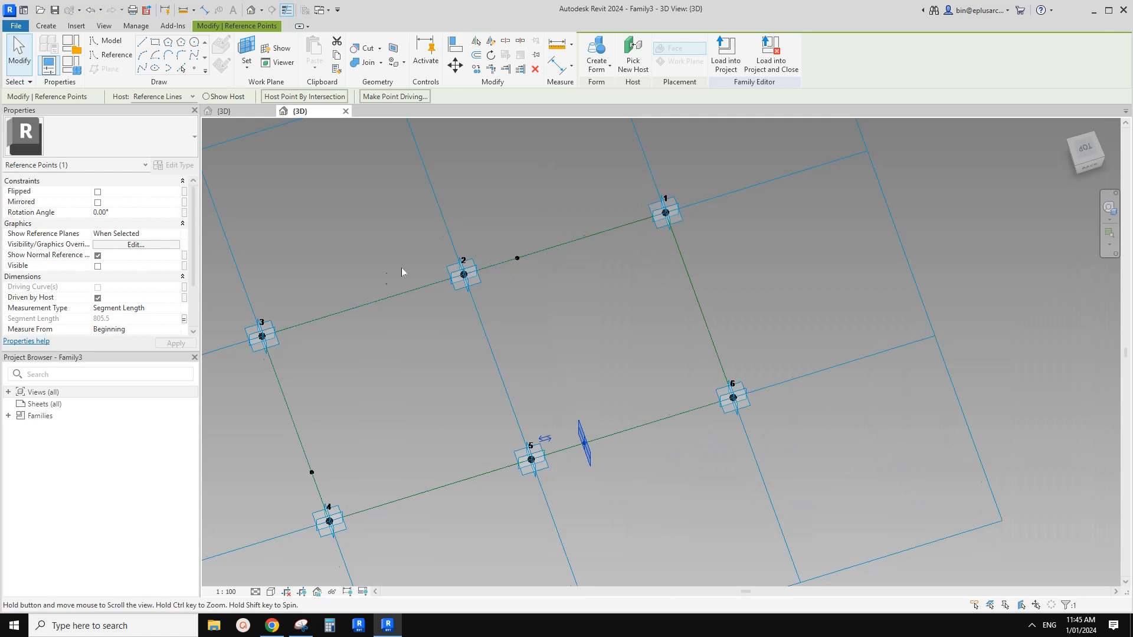
middle_click_drag(640, 270, 562, 325)
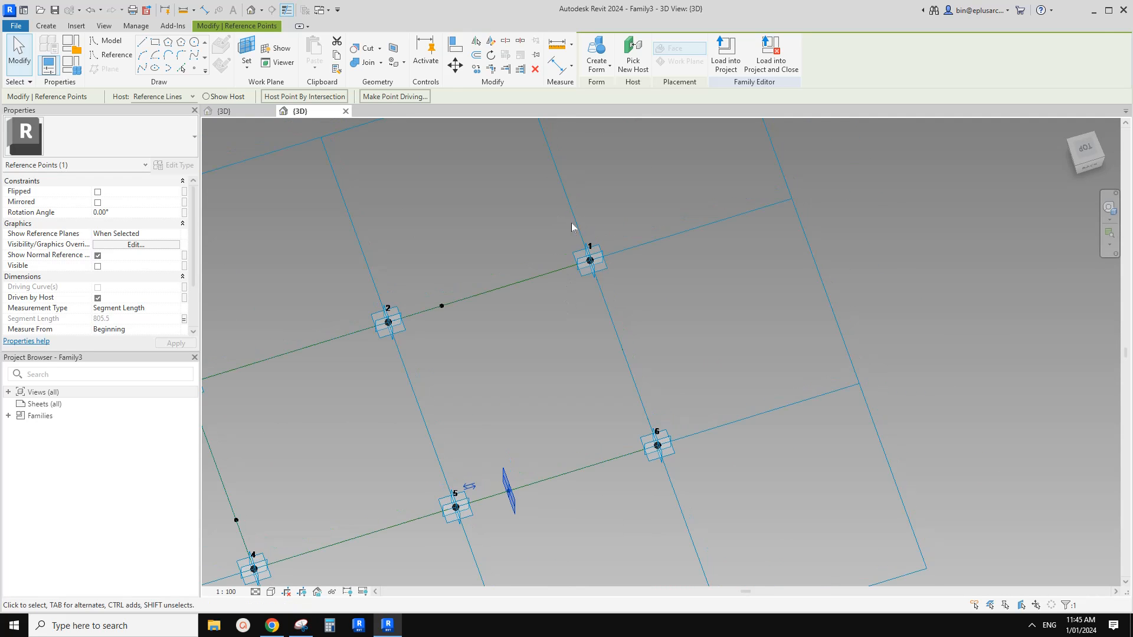
left_click(195, 68)
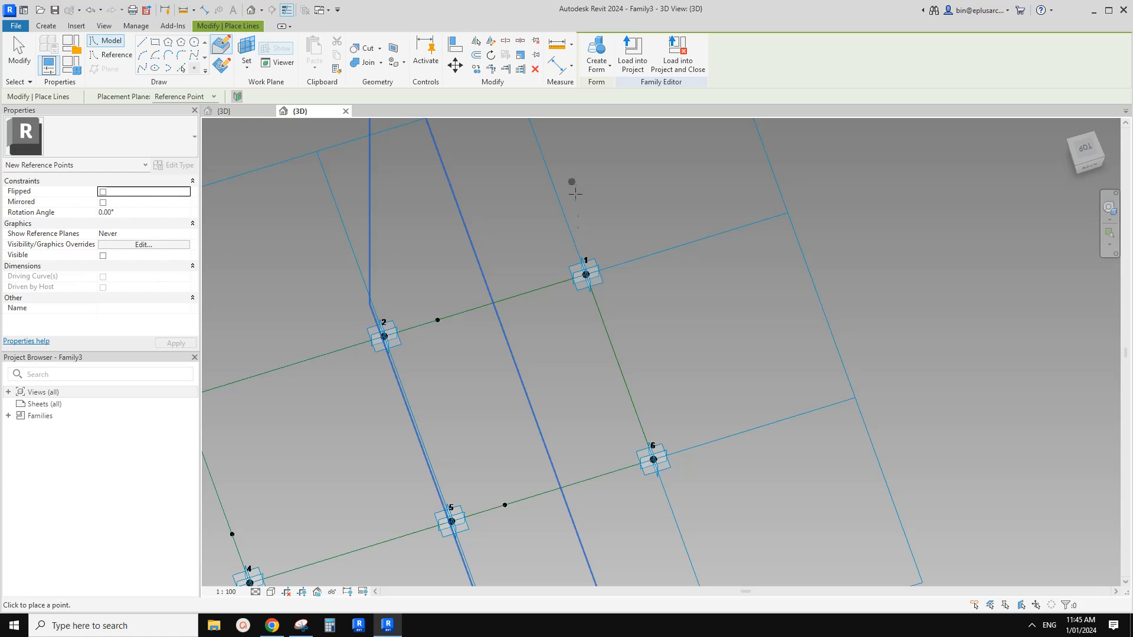
middle_click_drag(560, 303, 595, 296, "shift")
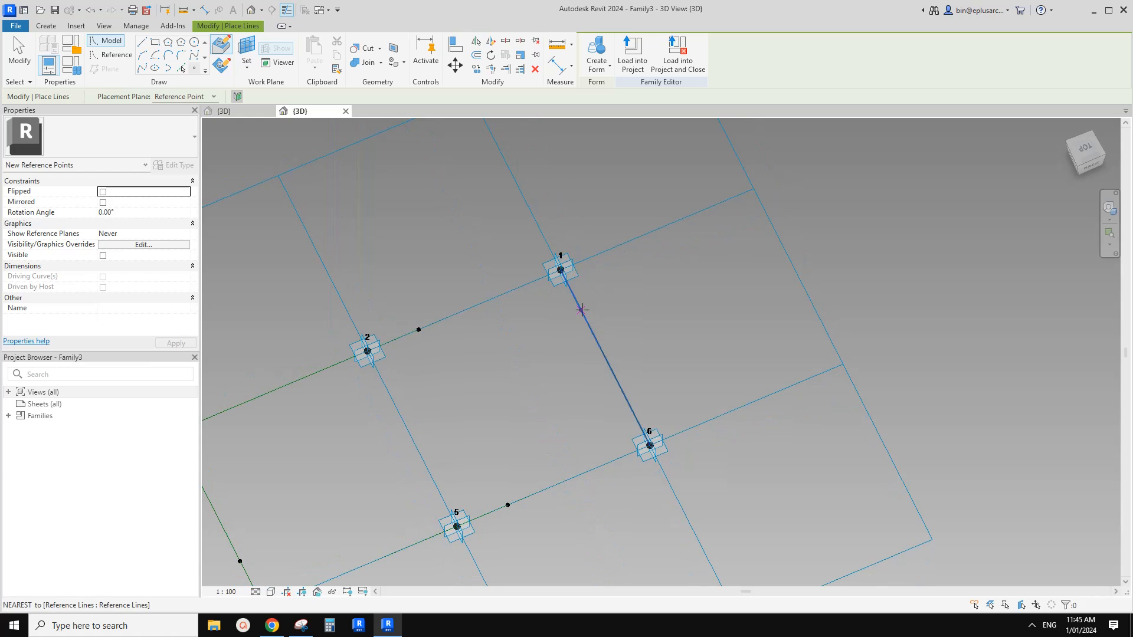
left_click(582, 310)
key("Escape")
key("Tab")
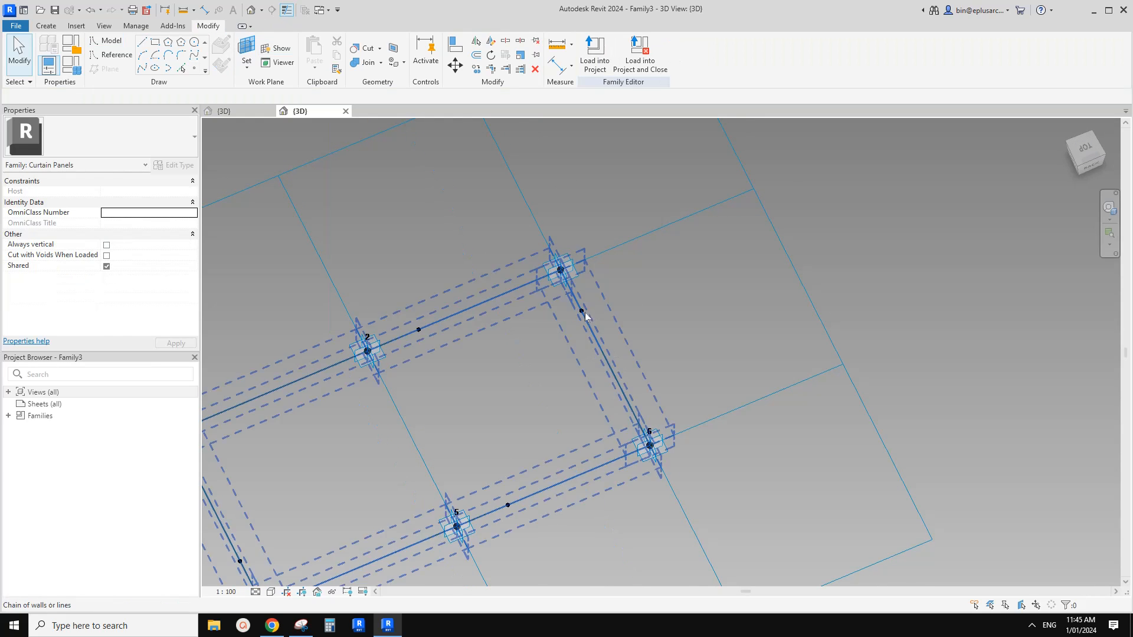
Set Show Reference Planes to Always for the reference point between points 1 and 6
left_click(582, 311)
middle_click_drag(558, 335, 590, 326, "shift")
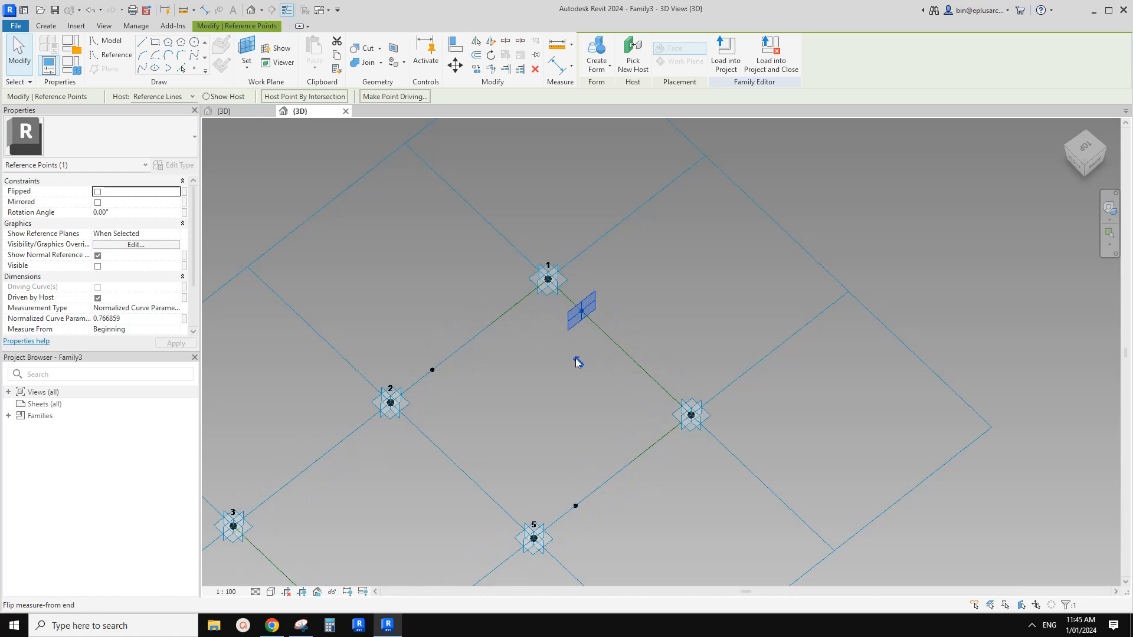
middle_click_drag(588, 353, 591, 355, "shift")
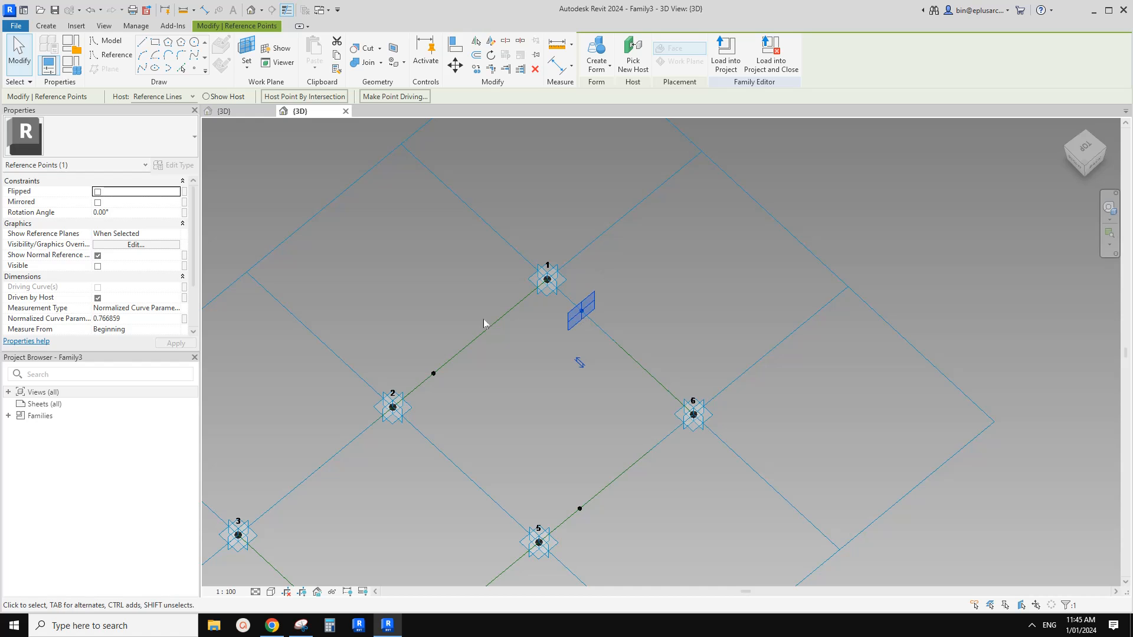
left_click(176, 234)
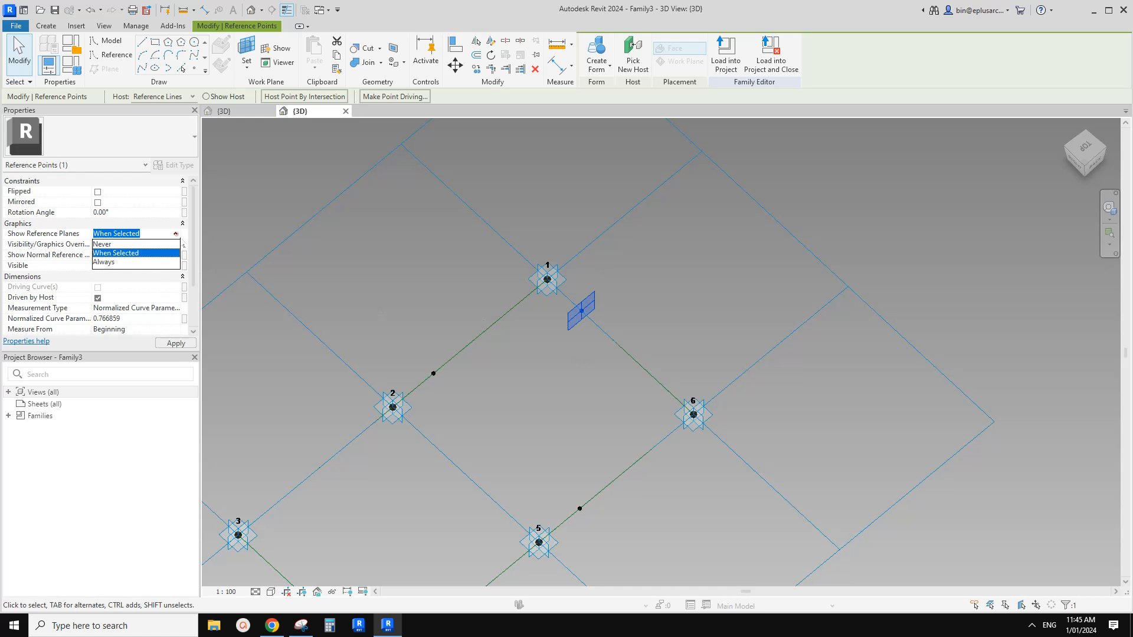
left_click(114, 264)
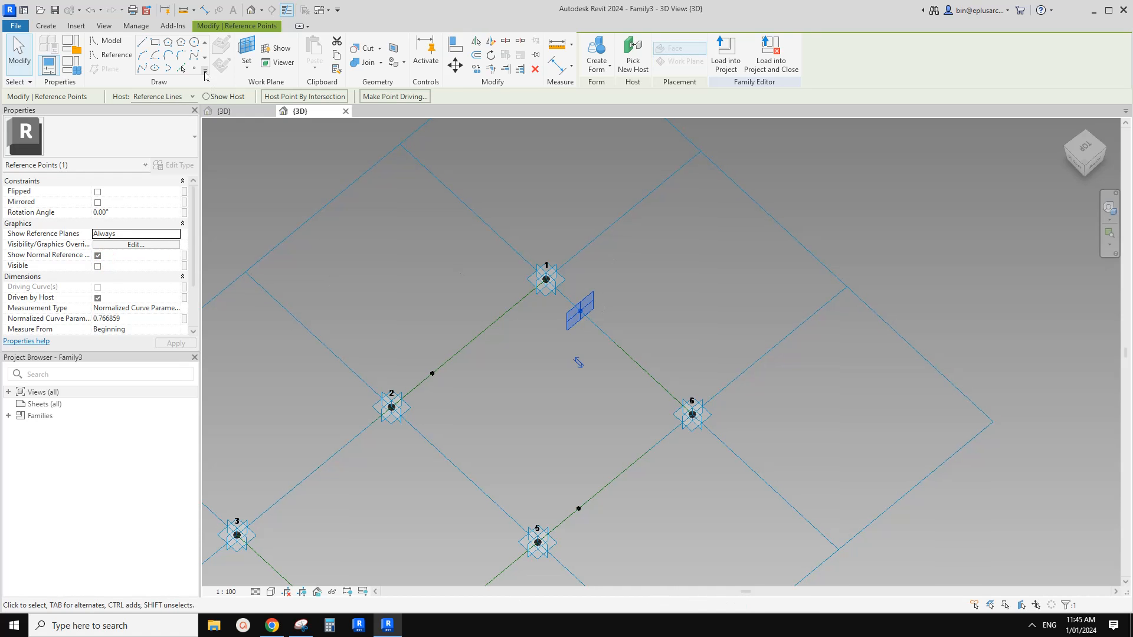
Place a second reference point on the work plane of the point between points 1 and 6, coincident with that point
left_click(195, 68)
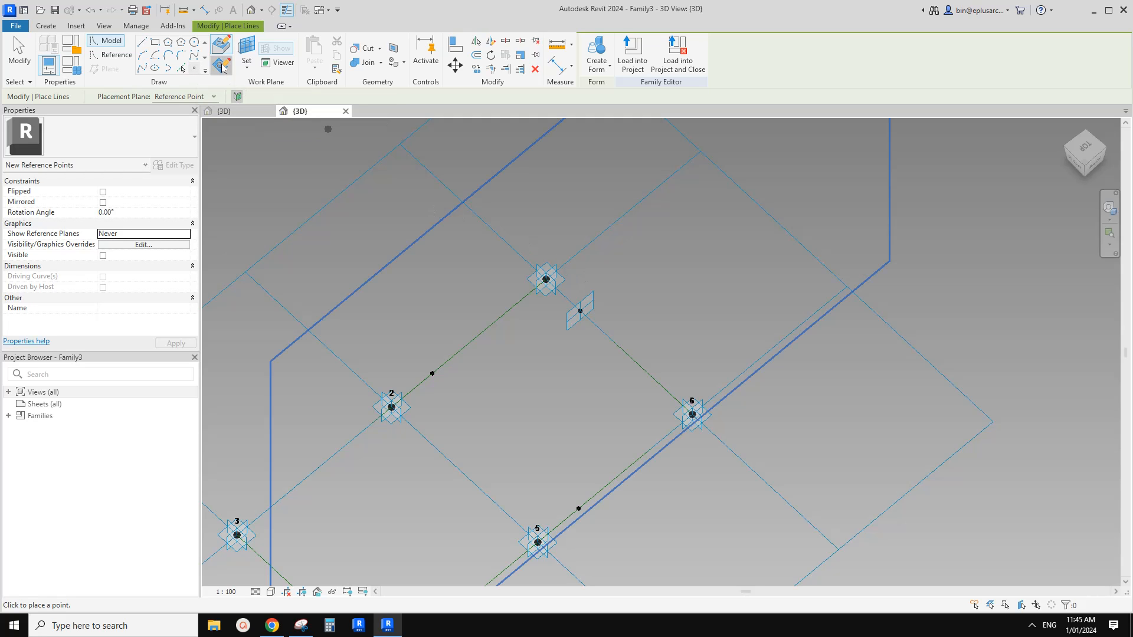
left_click(247, 50)
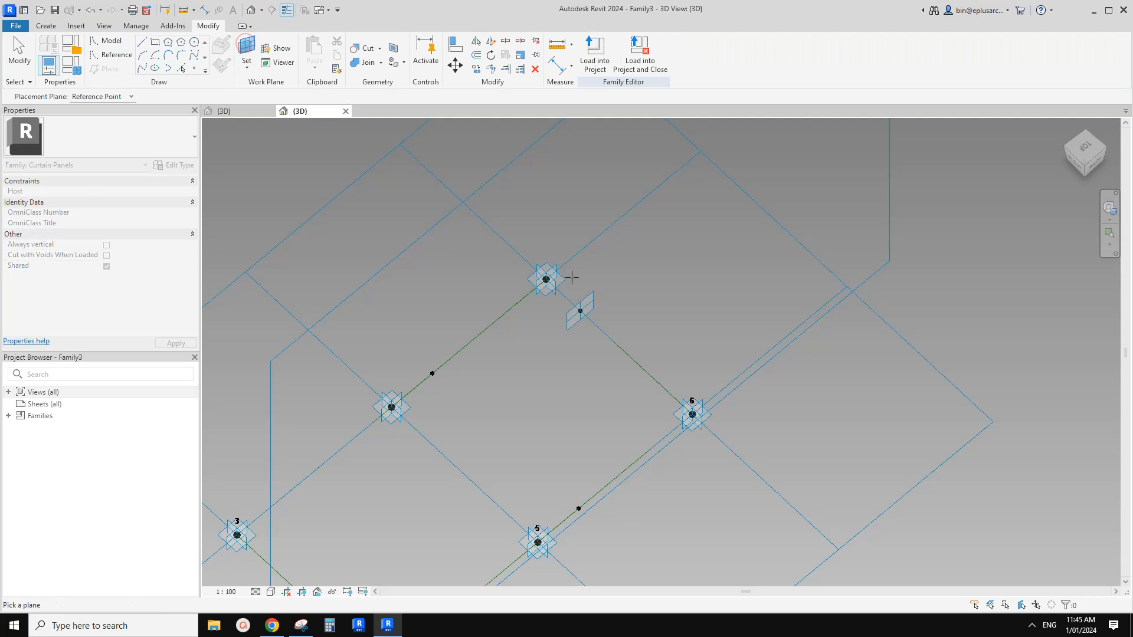
left_click(581, 308)
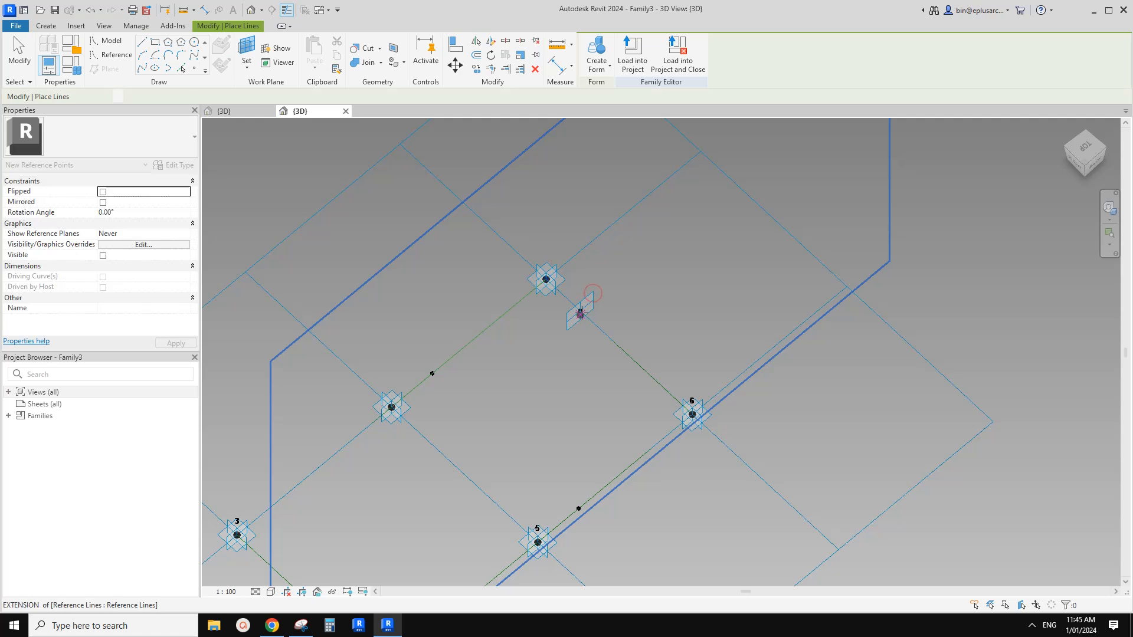
left_click(580, 311)
left_click(617, 351)
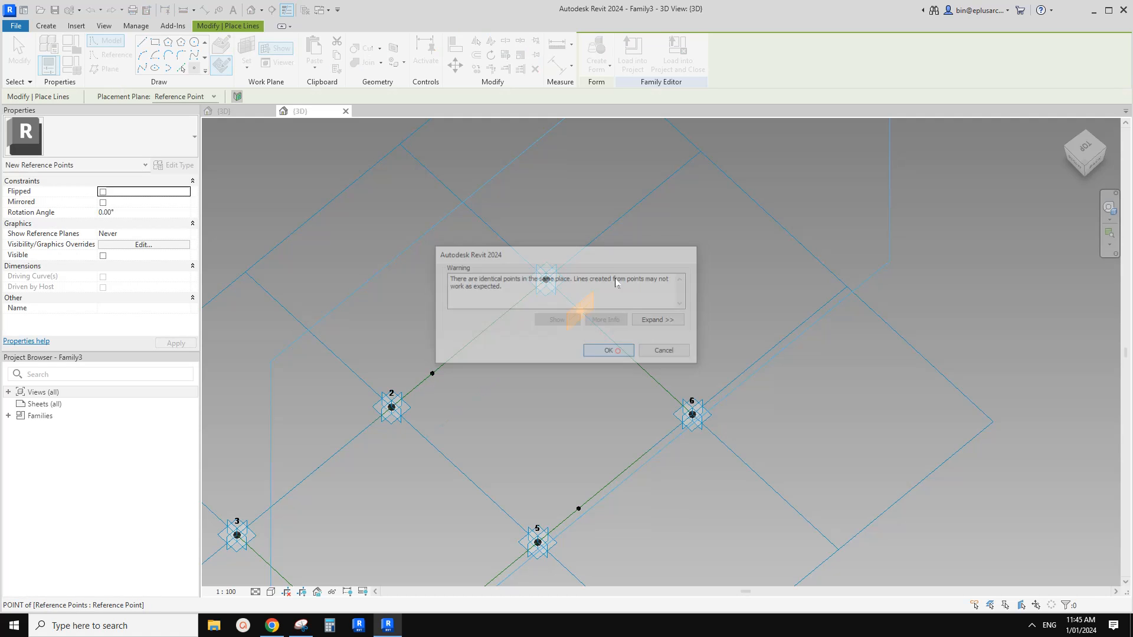
Associate the Offset of the new plane-hosted point between points 1 and 6 with the ofs parameter
left_click(580, 310)
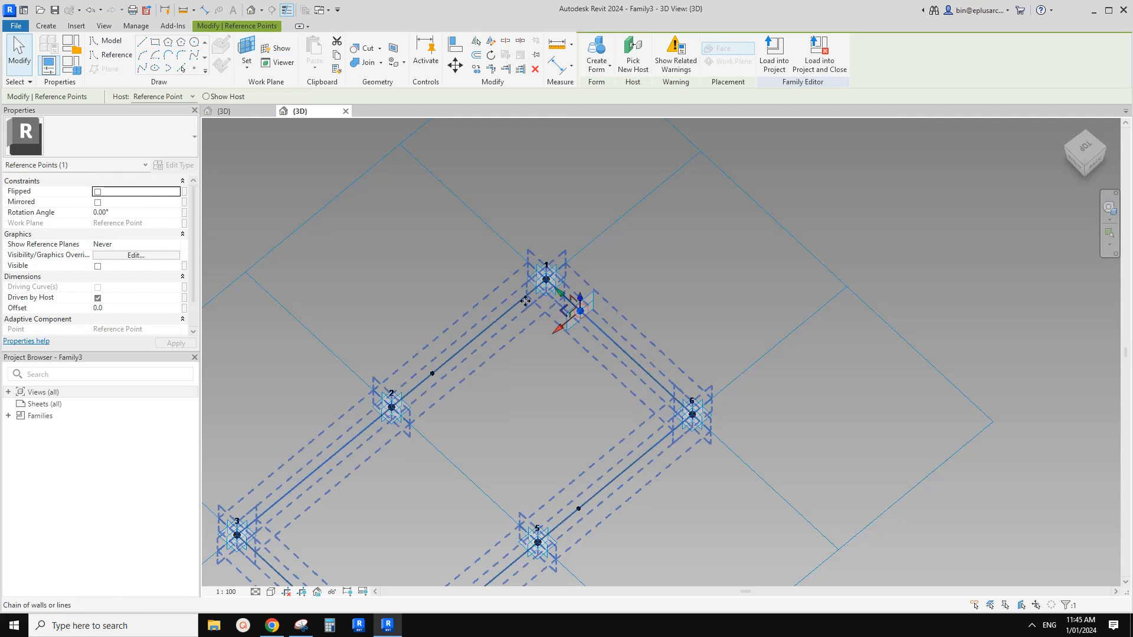
left_click(184, 308)
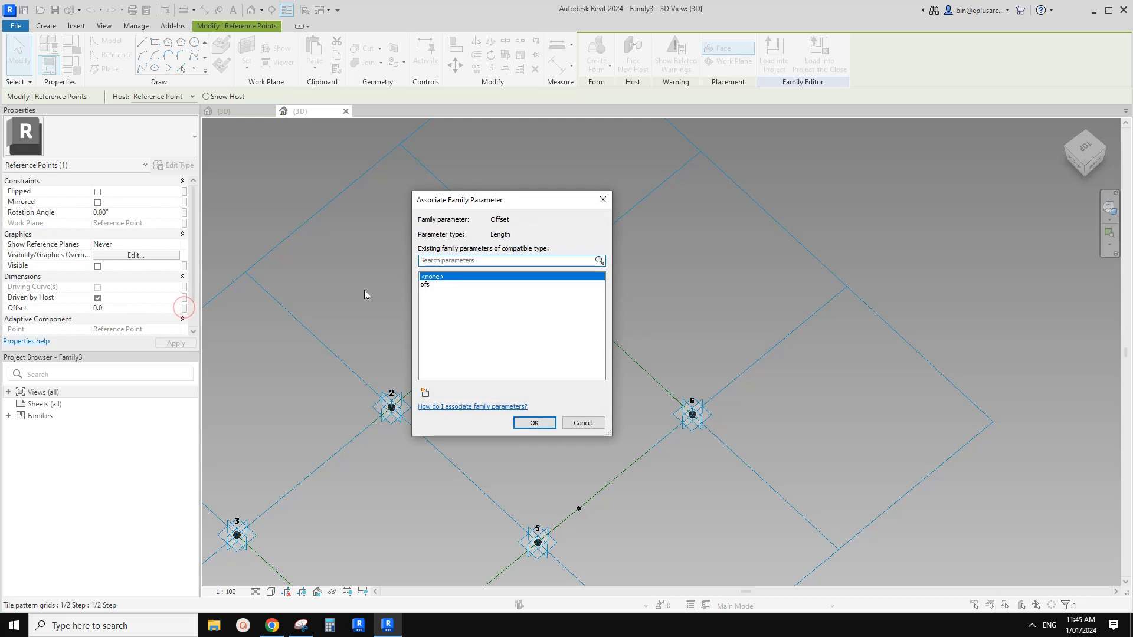
left_click(425, 285)
left_click(534, 423)
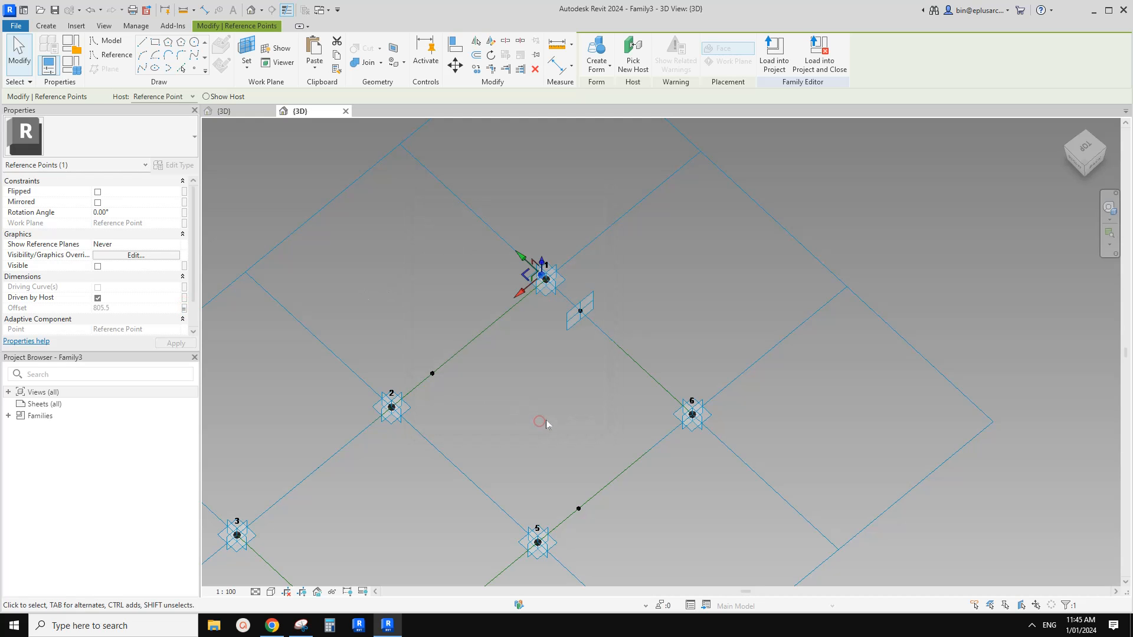
left_click(567, 345)
Move the host point on edge 1–6 onto point 1 and set its Show Reference Planes to When Selected
left_click_drag(593, 311, 552, 262)
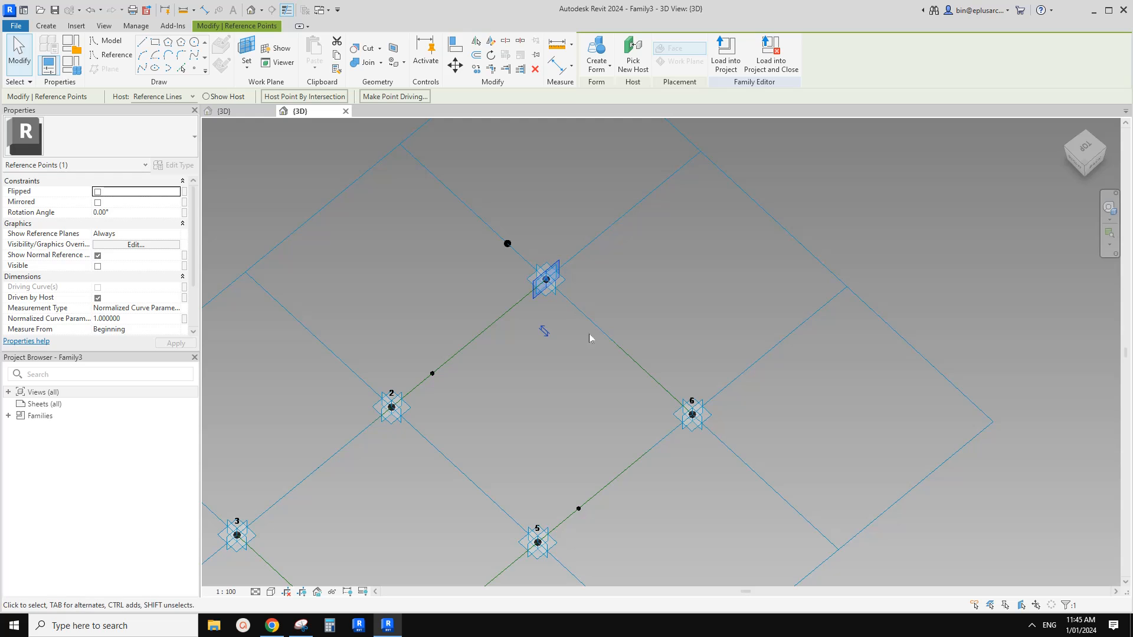
middle_click_drag(573, 343, 369, 257, "shift")
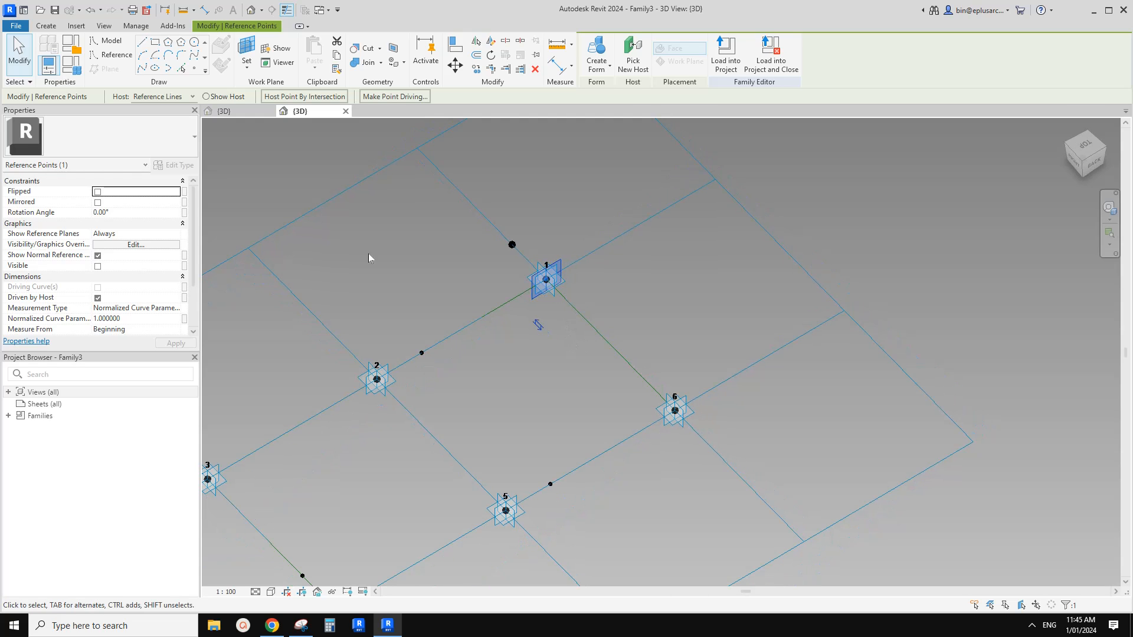
left_click(176, 234)
left_click(107, 252)
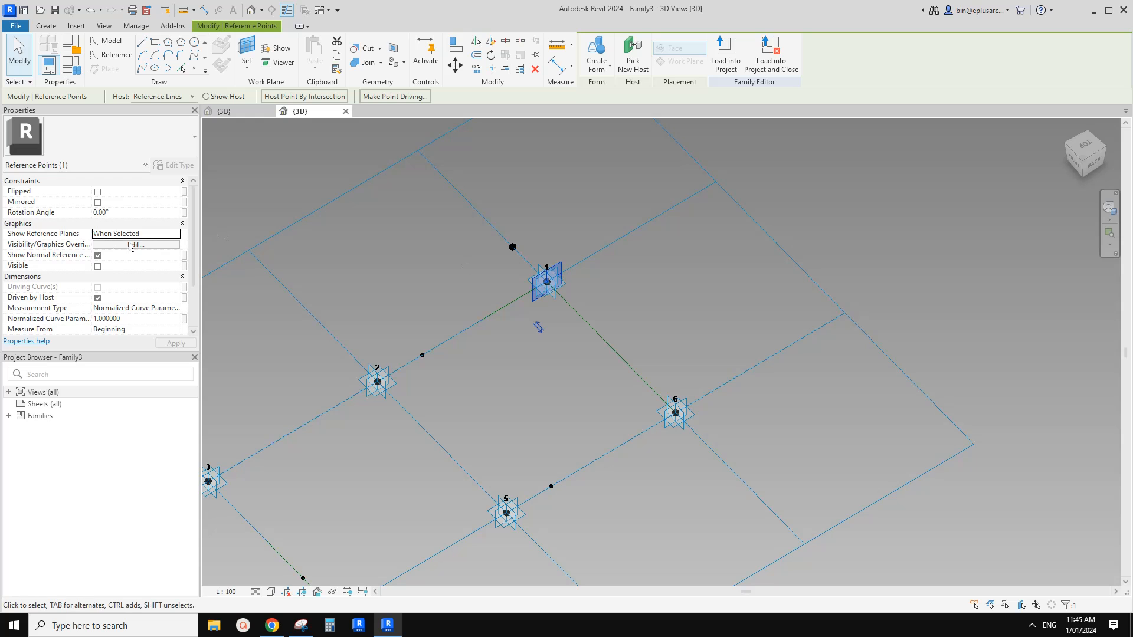
left_click(453, 234)
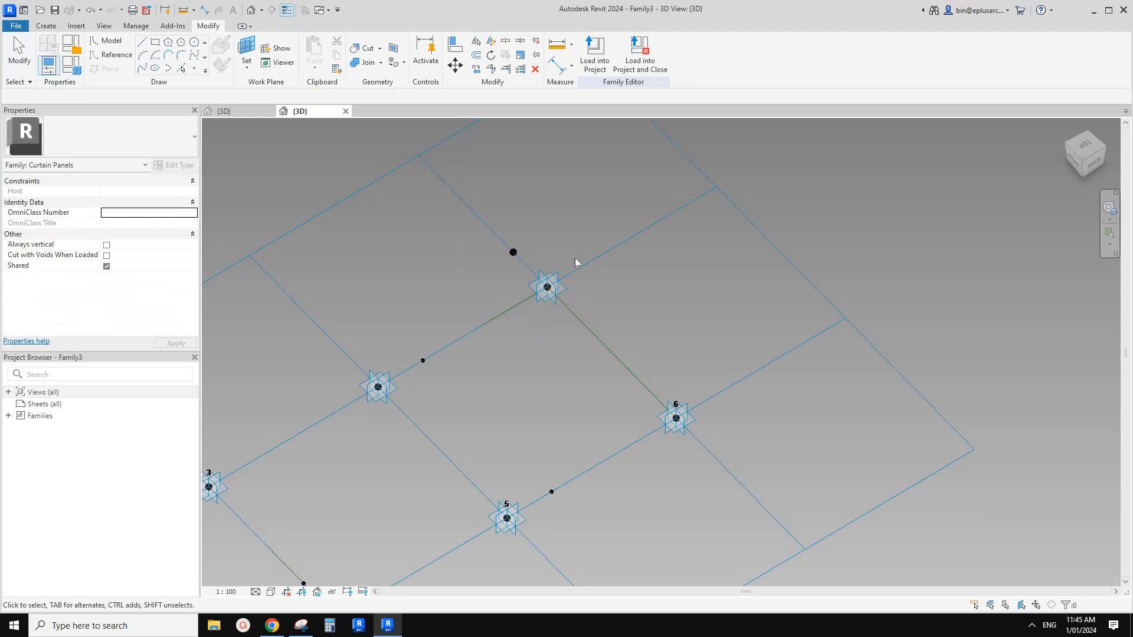
Check the Hünnebeck snip and connect the offset points on edges 1–2 and 5–6 with a spline set as a reference line
middle_click_drag(549, 300, 519, 413)
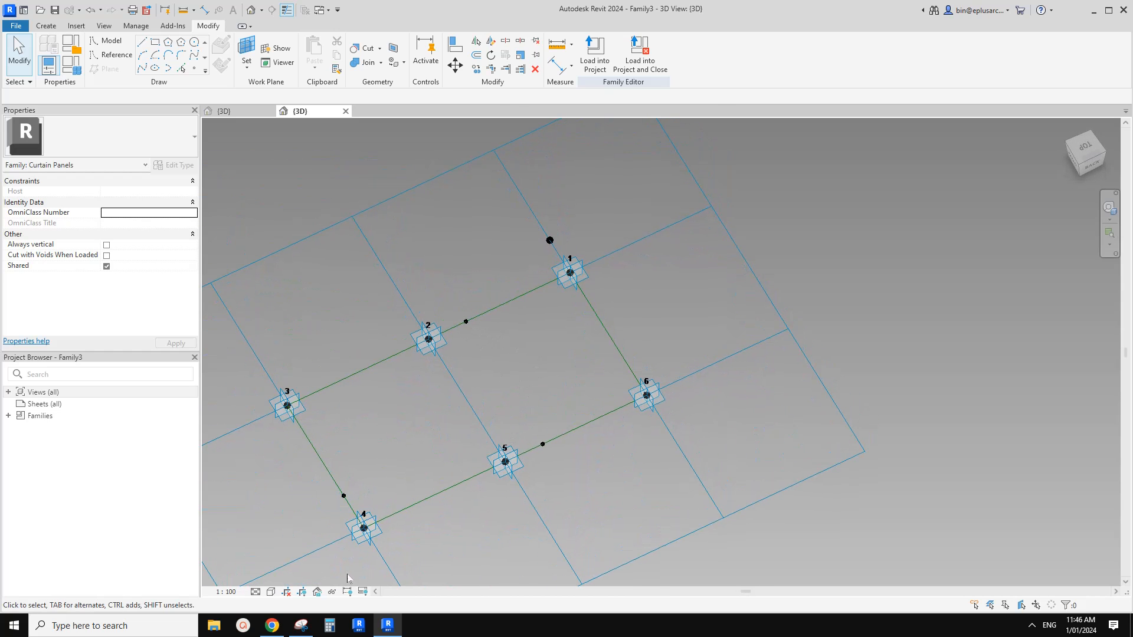
left_click(301, 625)
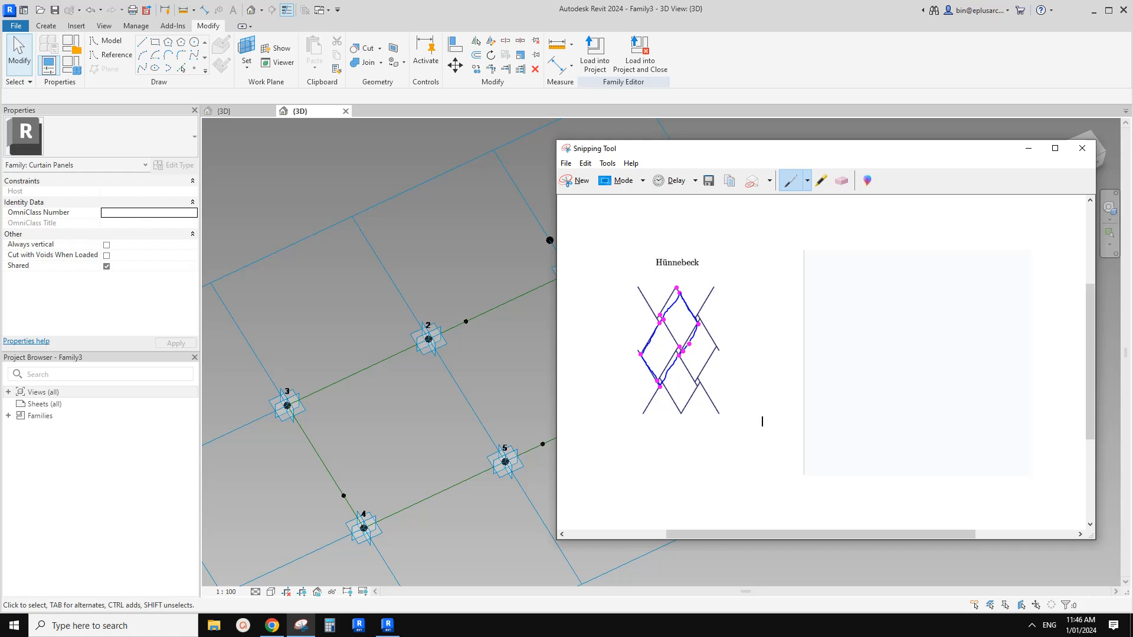
left_click(498, 338)
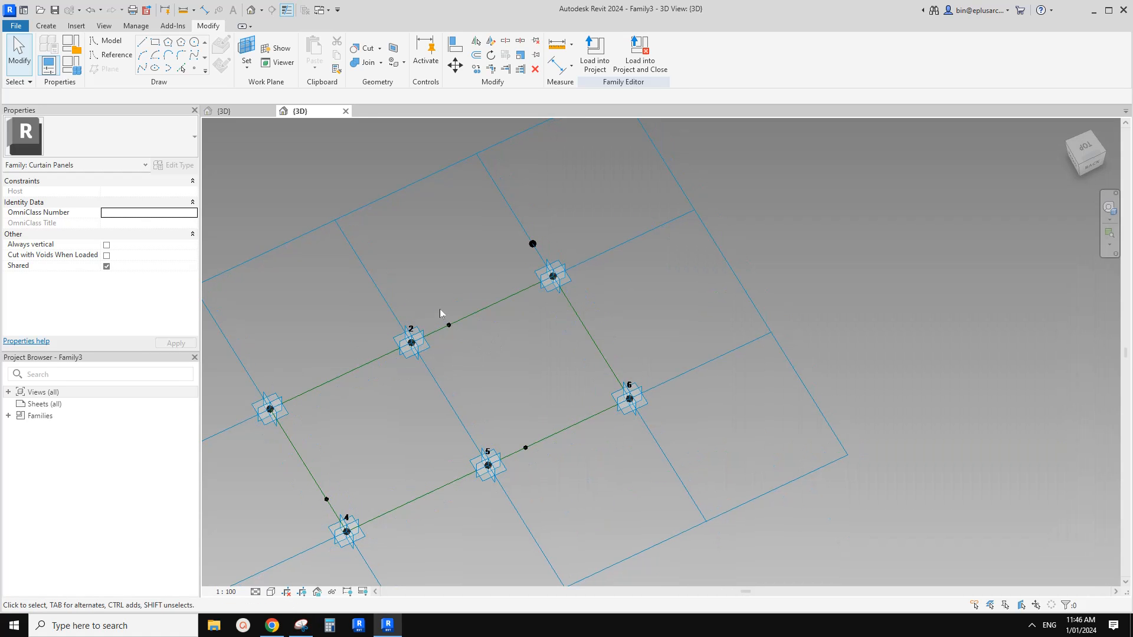
left_click_drag(440, 309, 477, 353)
left_click_drag(516, 422, 536, 456, "ctrl")
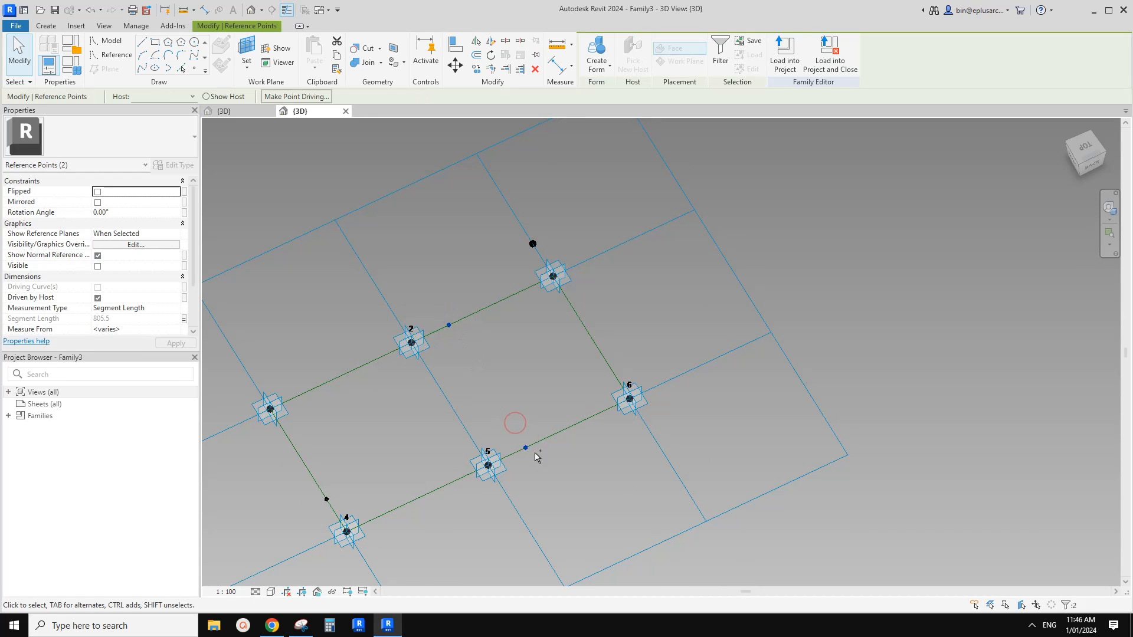
left_click(140, 68)
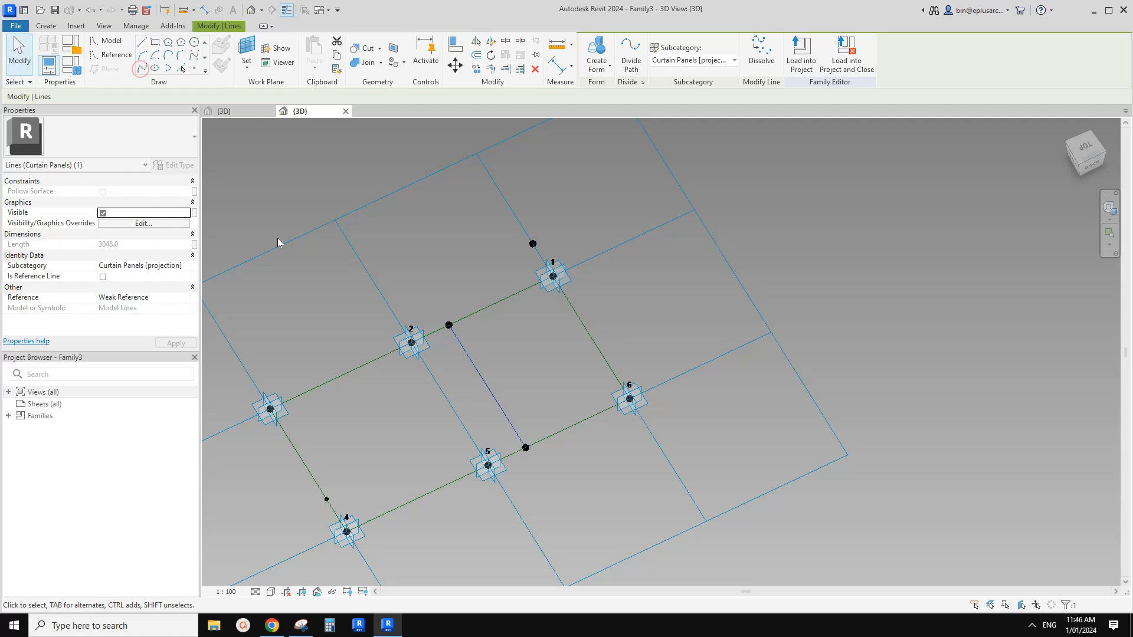
left_click(107, 277)
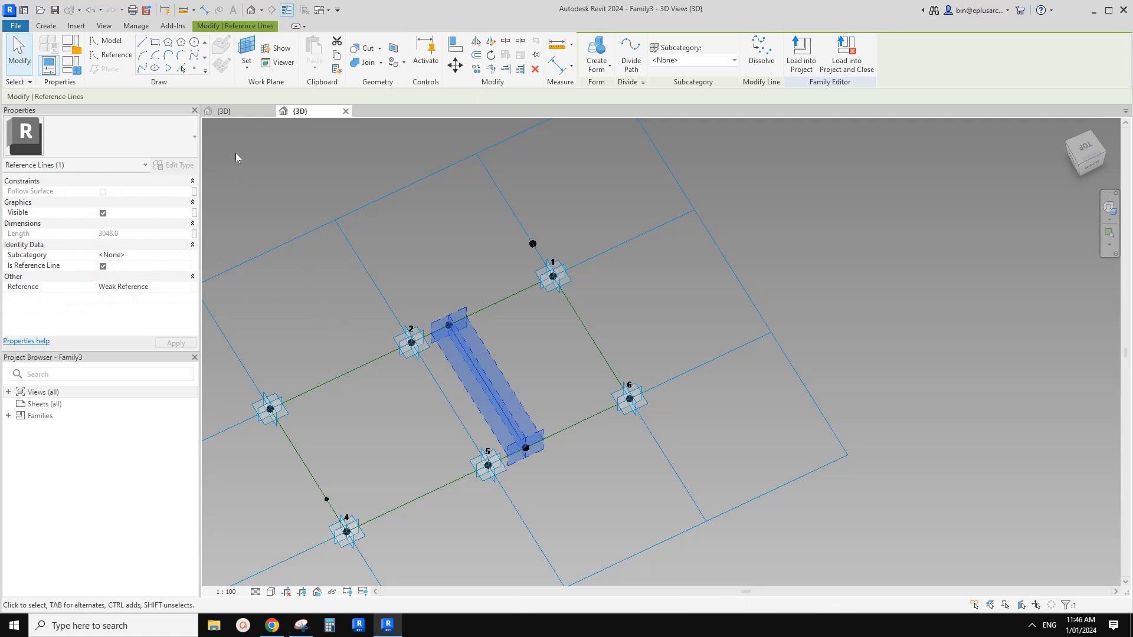
Place a reference point on the inner reference line, close to its end on edge 5–6
left_click(194, 68)
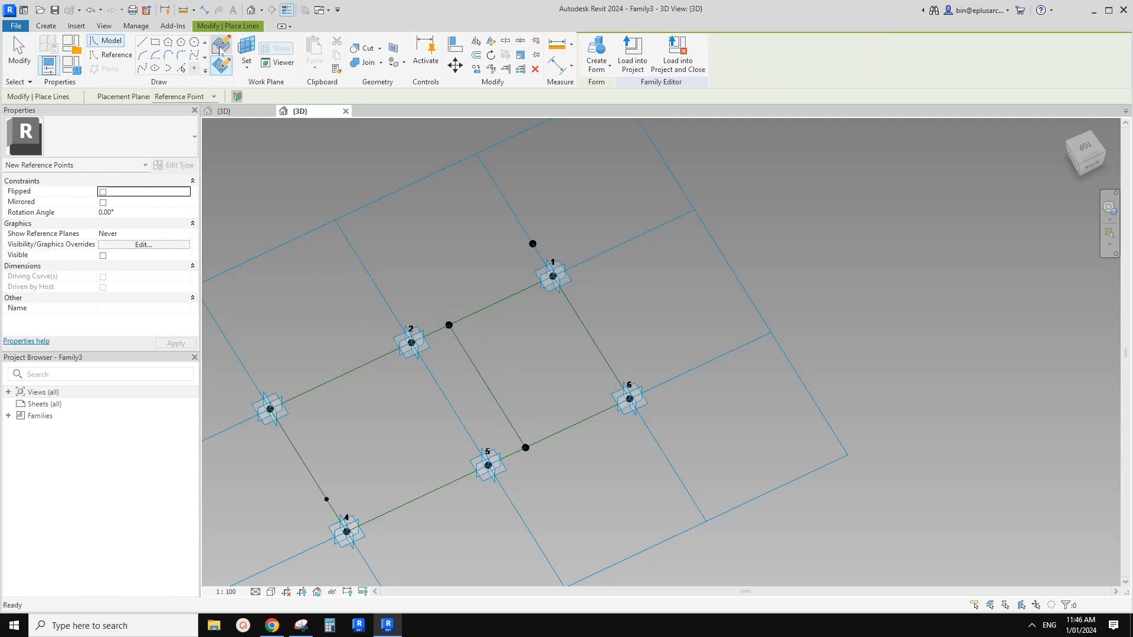
left_click(510, 423)
key("Escape")
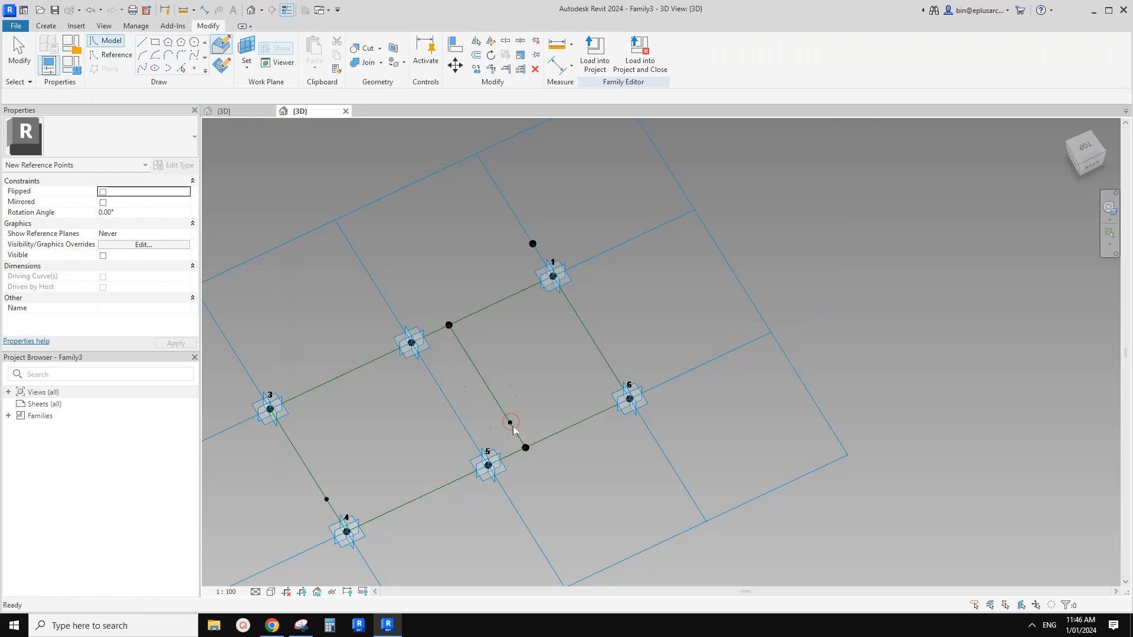
Measure the inner line's point from the End by Segment Length, and associate that length with the ofs parameter
left_click(511, 424)
middle_click_drag(511, 423, 496, 396, "shift")
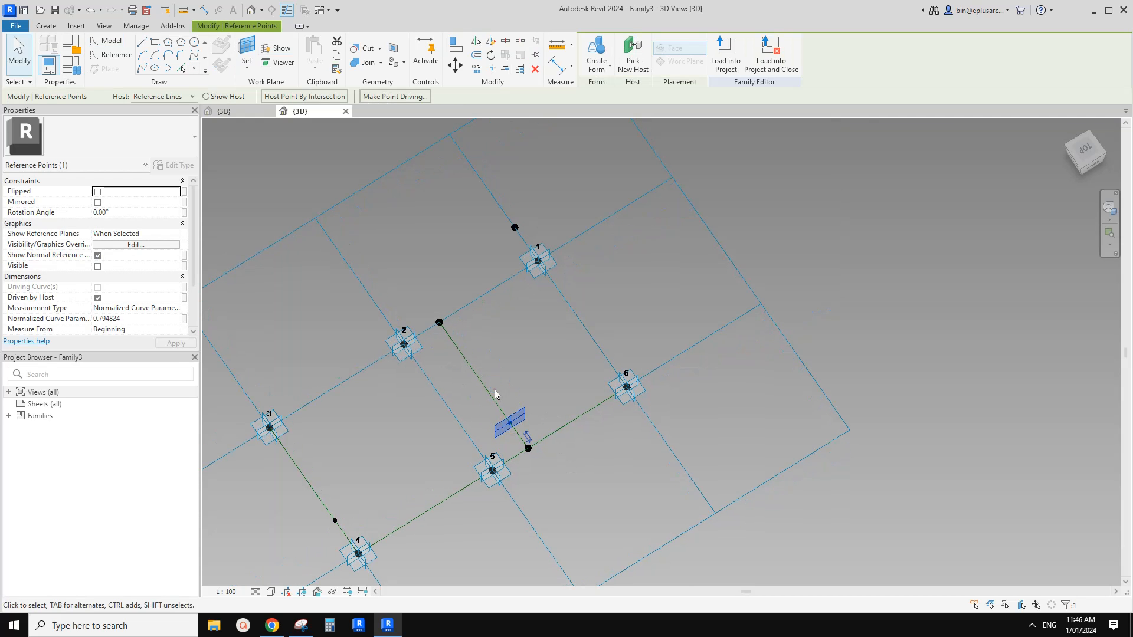
left_click(526, 436)
left_click(180, 307)
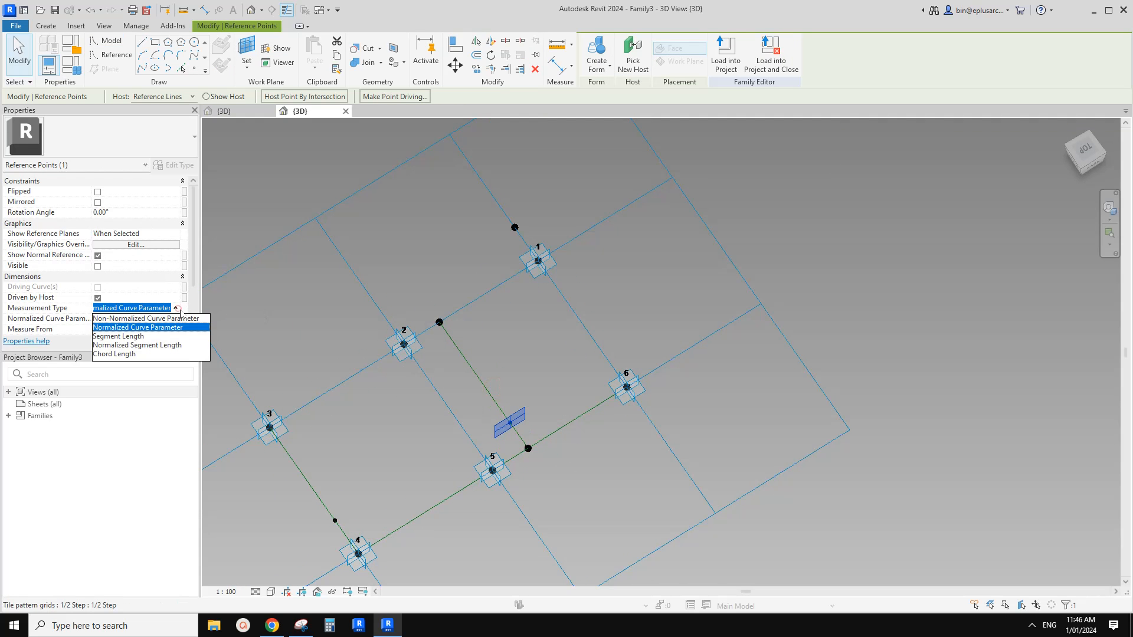
left_click(124, 336)
left_click(184, 319)
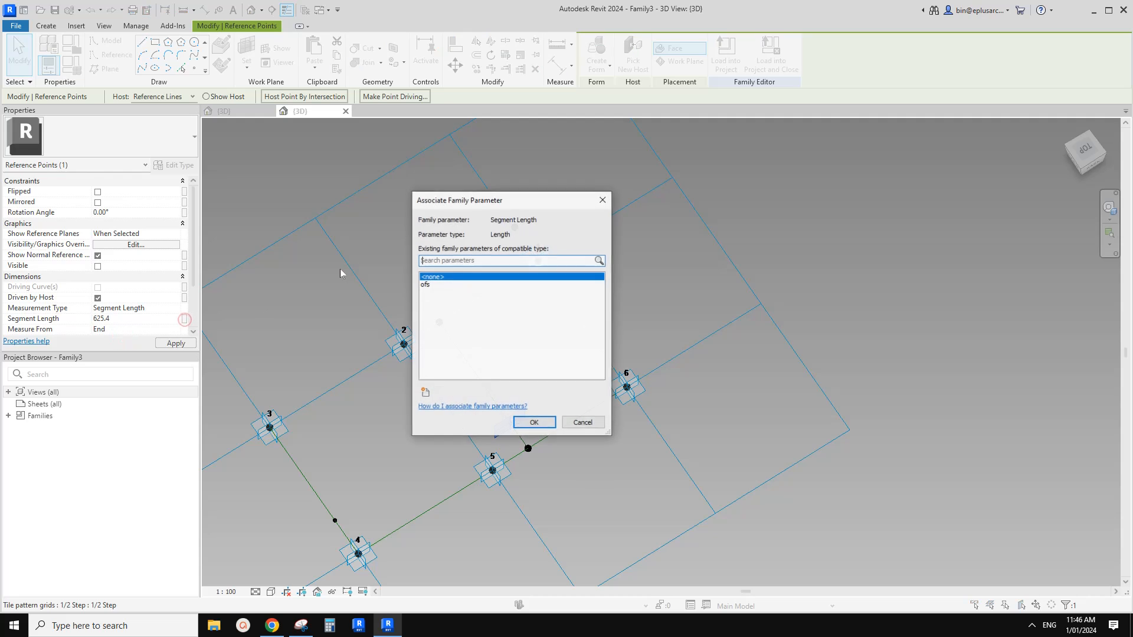
left_click(431, 284)
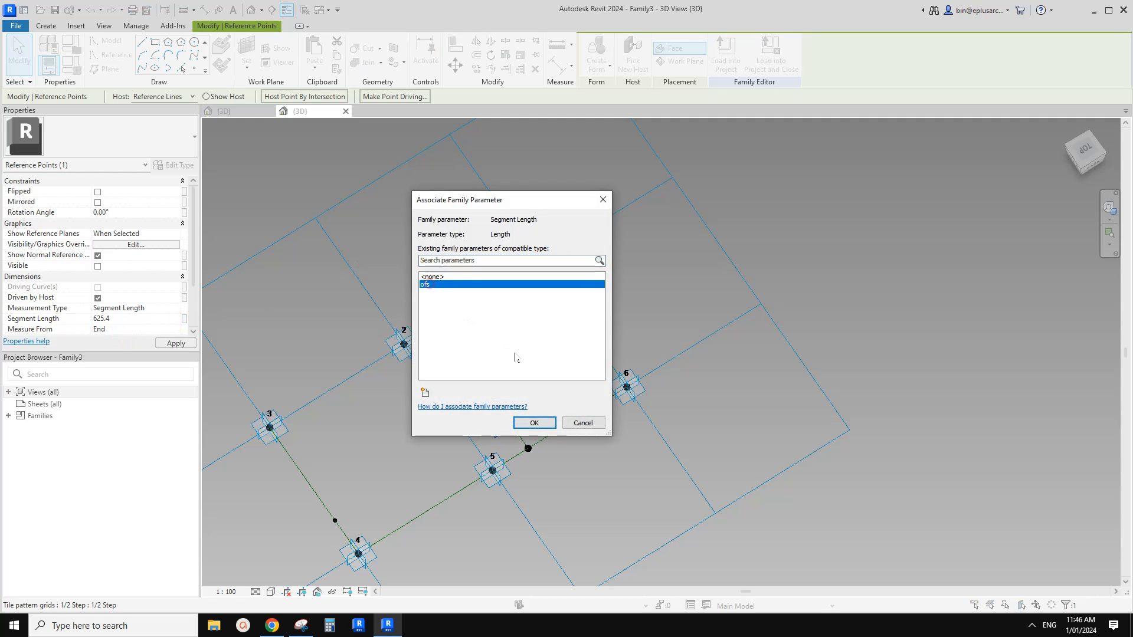
left_click(534, 422)
Place another reference point on the inner reference line, close to its end on edge 1–2
scroll(472, 366, "up", 1)
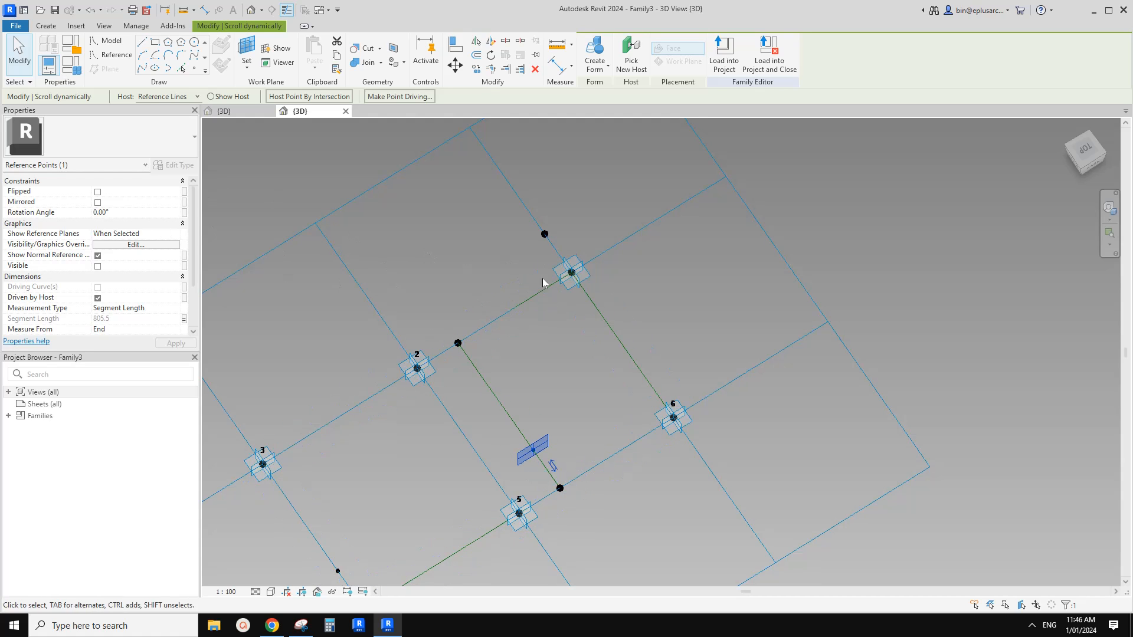
middle_click_drag(572, 284, 571, 289)
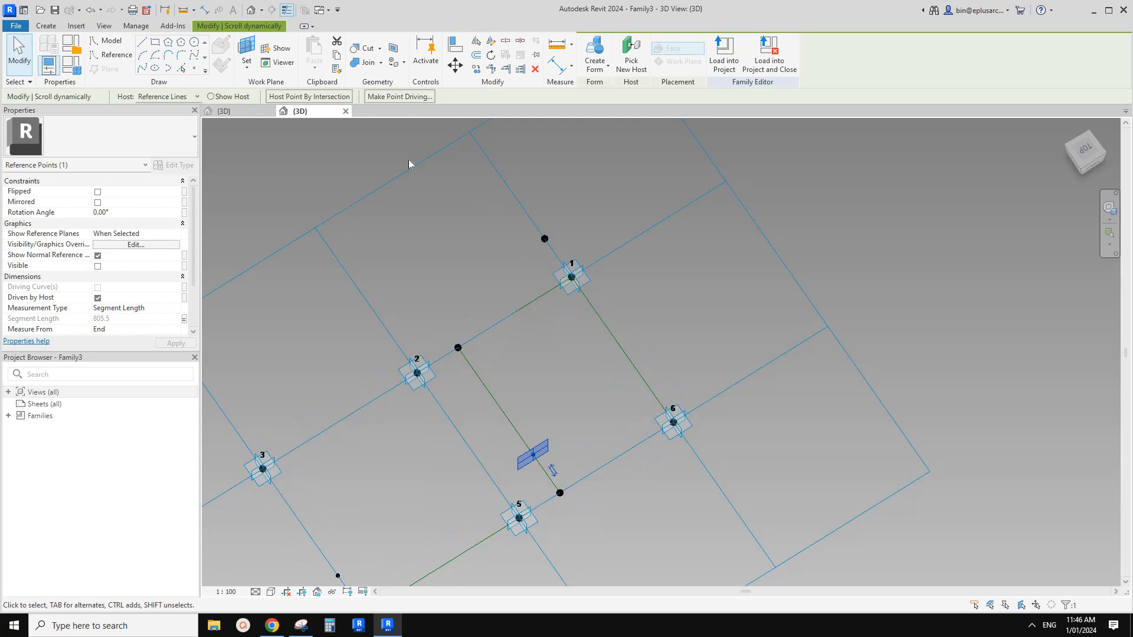
left_click(195, 69)
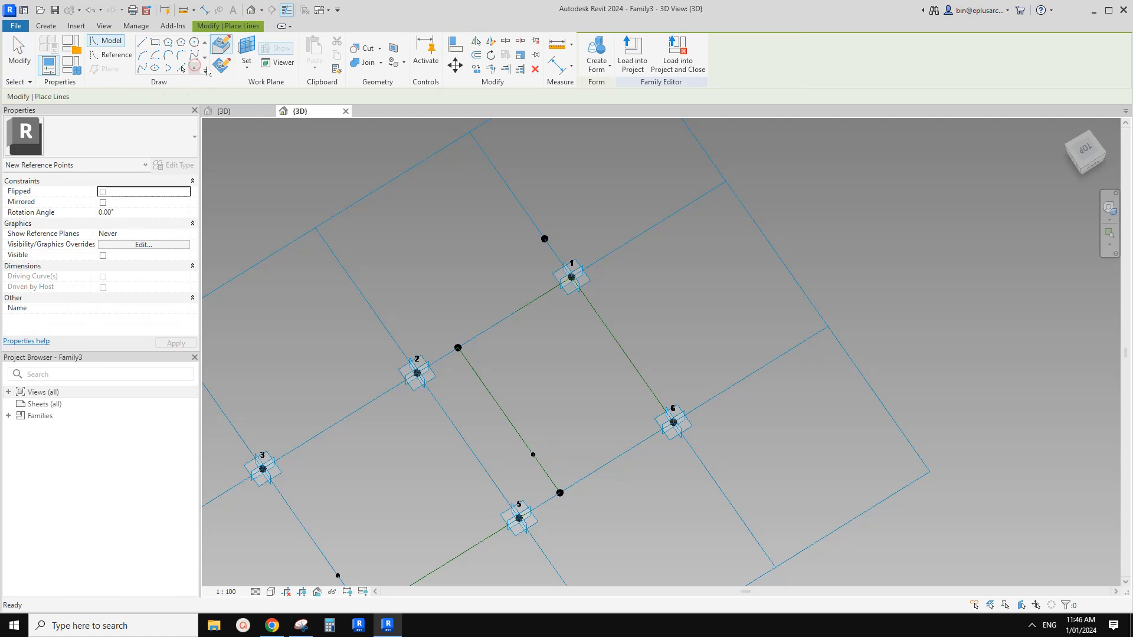
left_click(485, 387)
Place a coincident reference point on the work plane of the inner line's point nearest edge 1–2
left_click(222, 67)
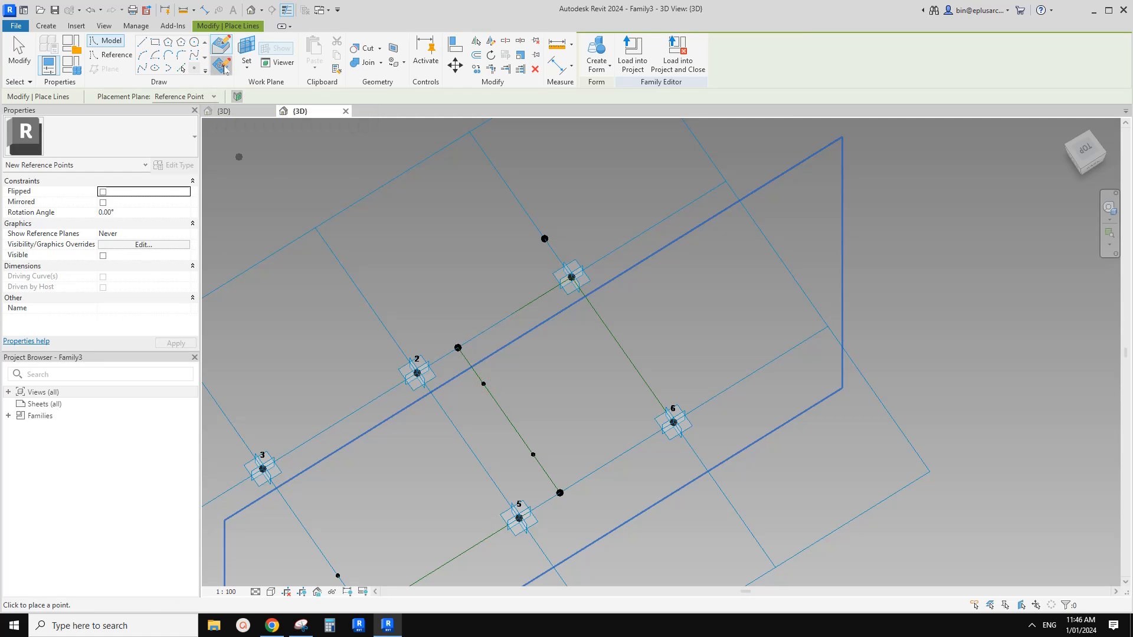
left_click(247, 48)
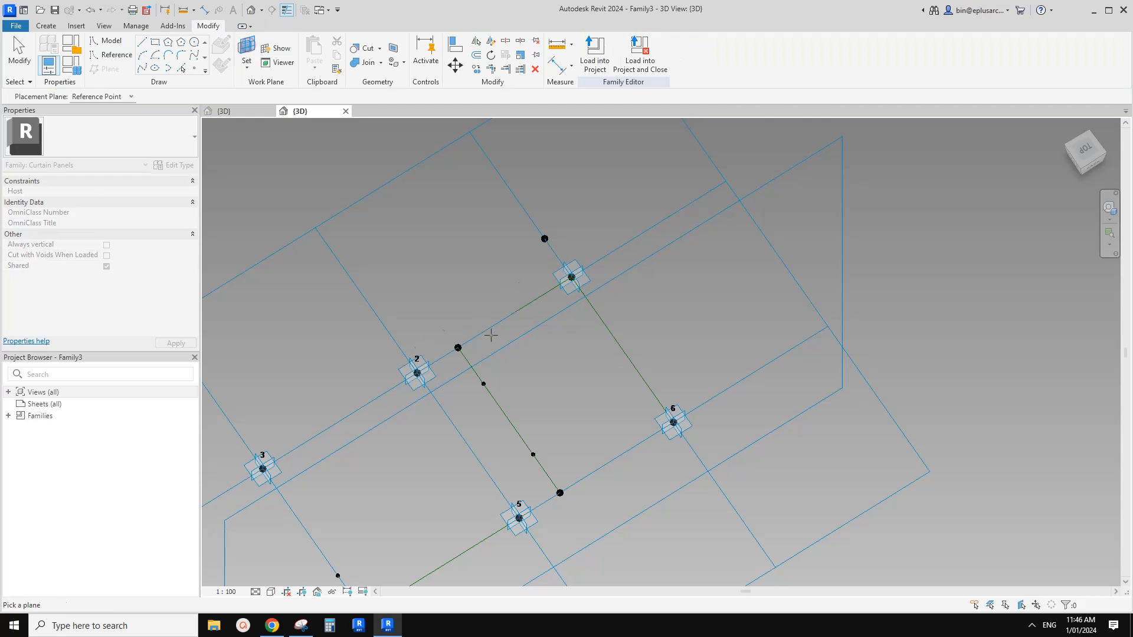
left_click(484, 384)
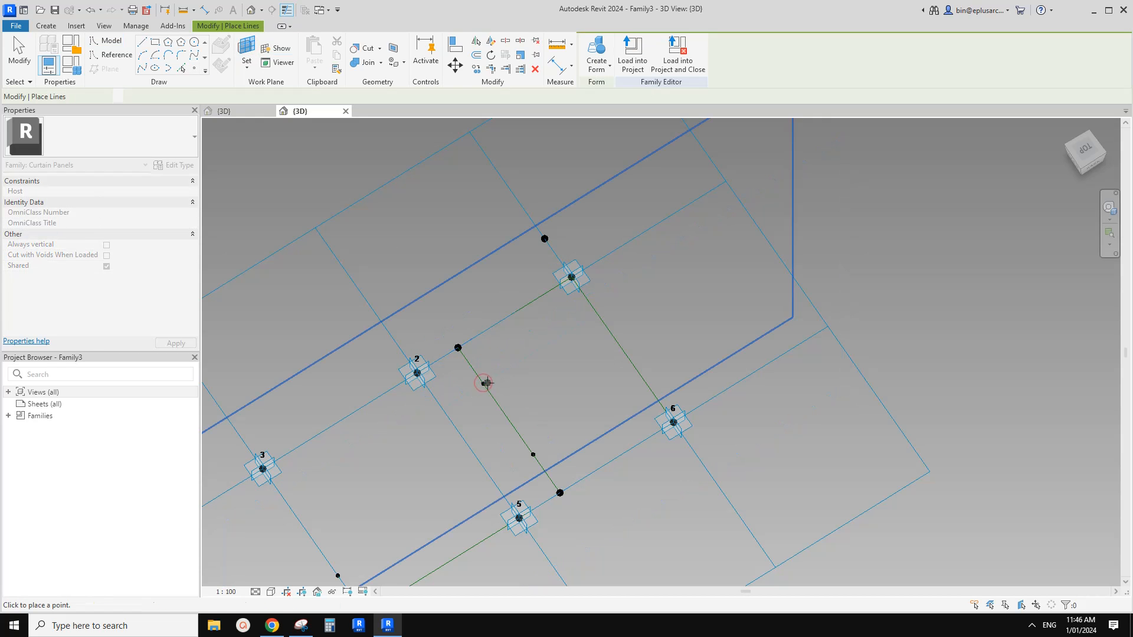
left_click(484, 384)
left_click(608, 349)
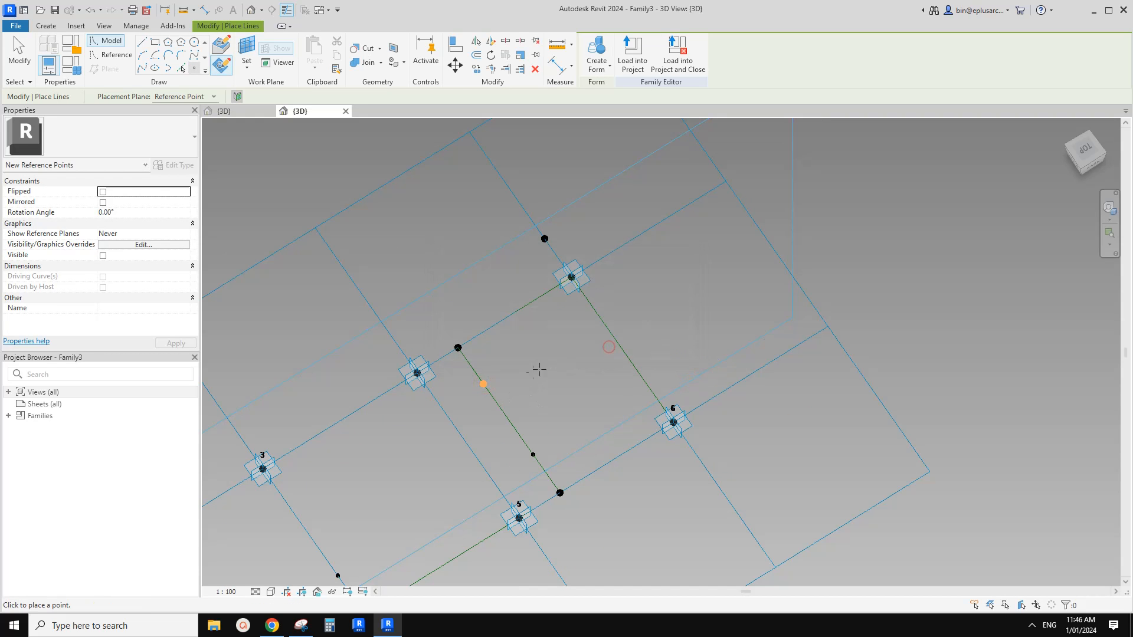
key("Escape")
Shift the plane-hosted point along the inner line towards edge 5–6 and associate its Offset with the ofs parameter
left_click(483, 384)
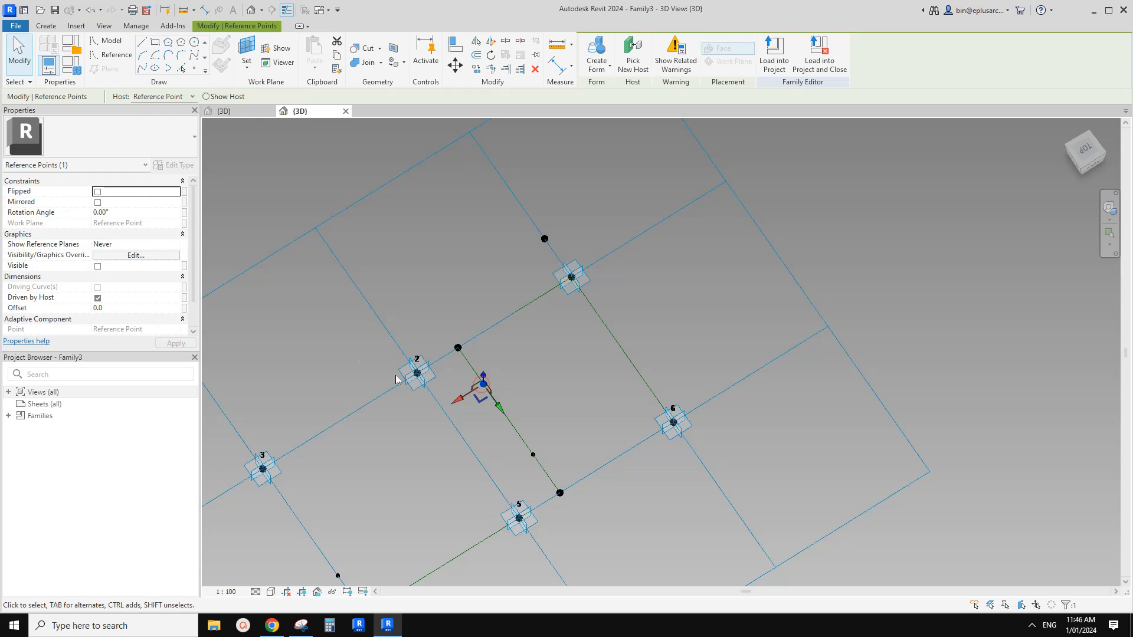
left_click_drag(502, 413, 520, 438)
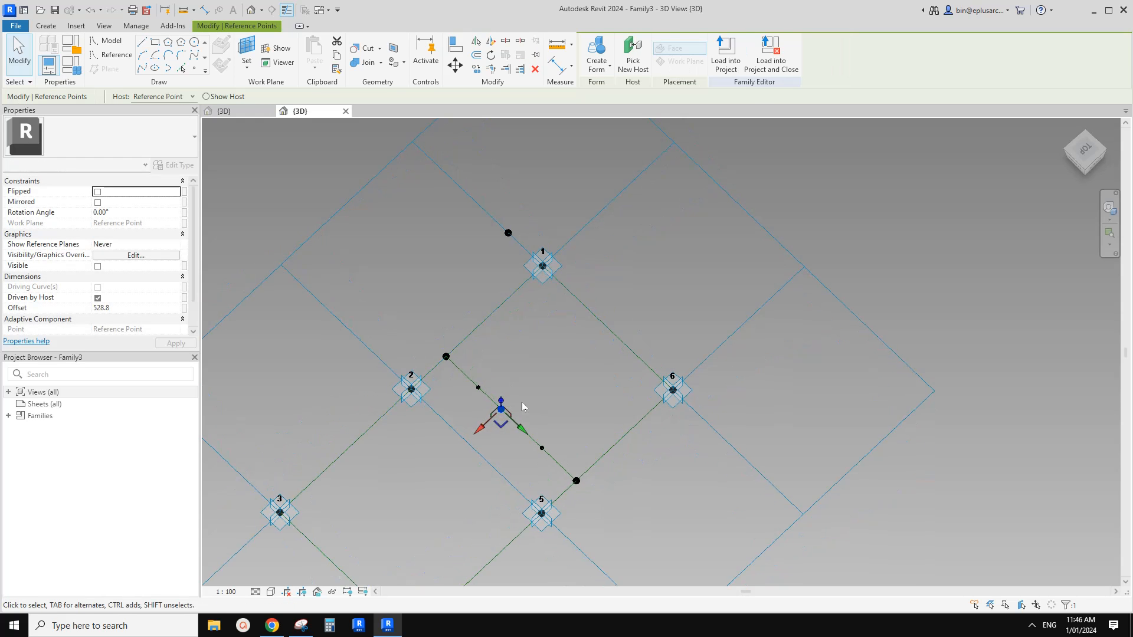
left_click(184, 308)
left_click(426, 286)
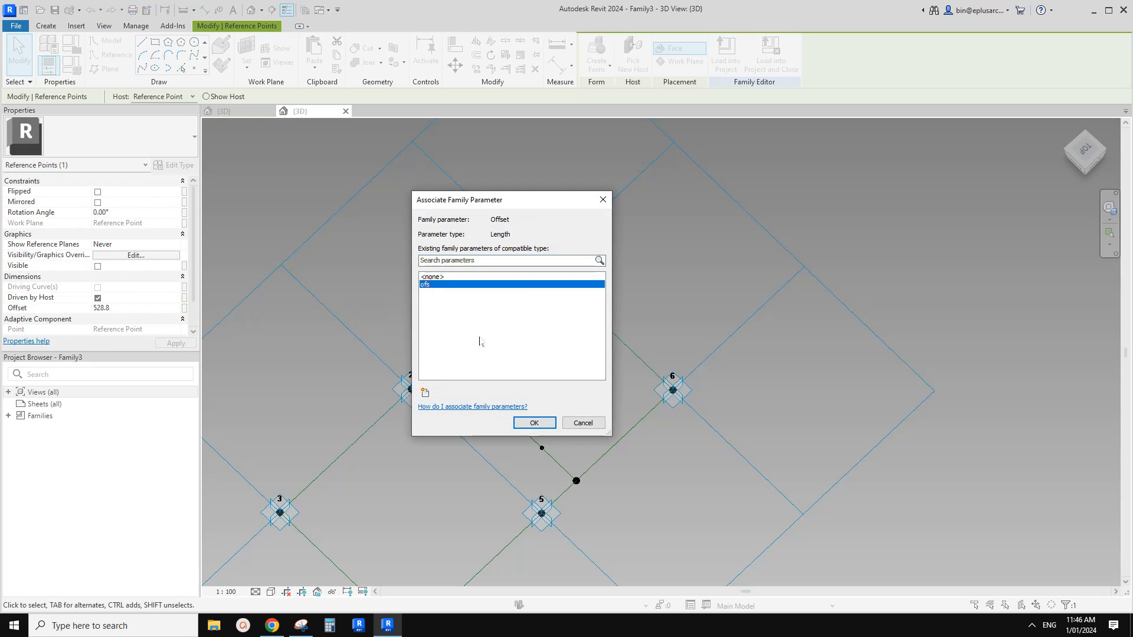
left_click(534, 423)
left_click(533, 342)
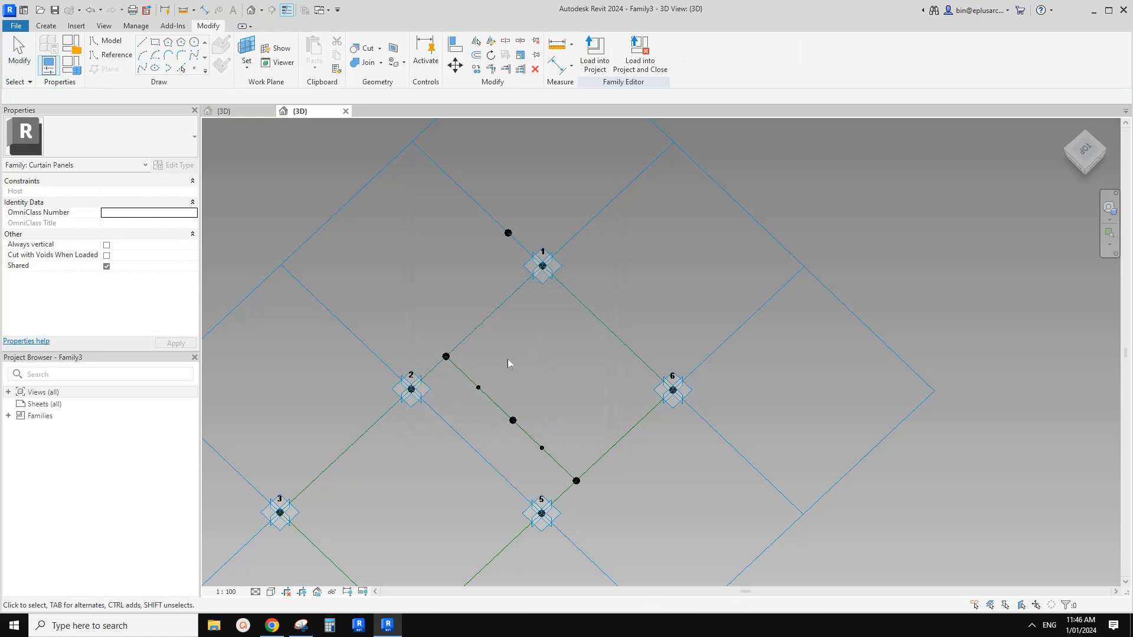
Flip the inner line's reference point nearest edge 1–2 so its hosted offset point lies outside edge 1–2
left_click(478, 388)
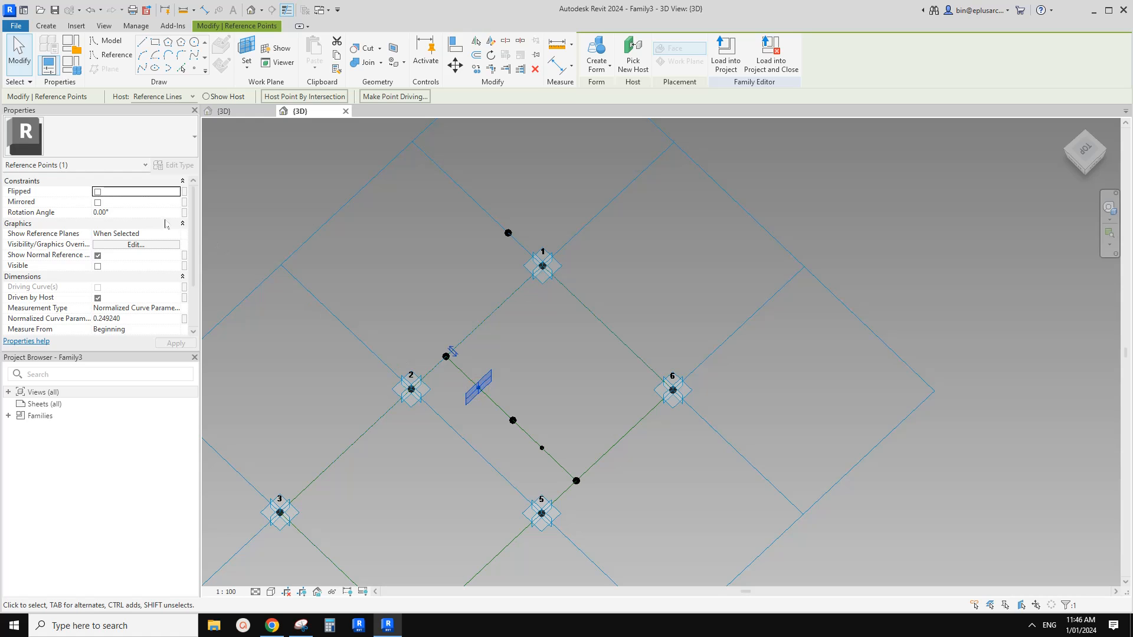
left_click(97, 193)
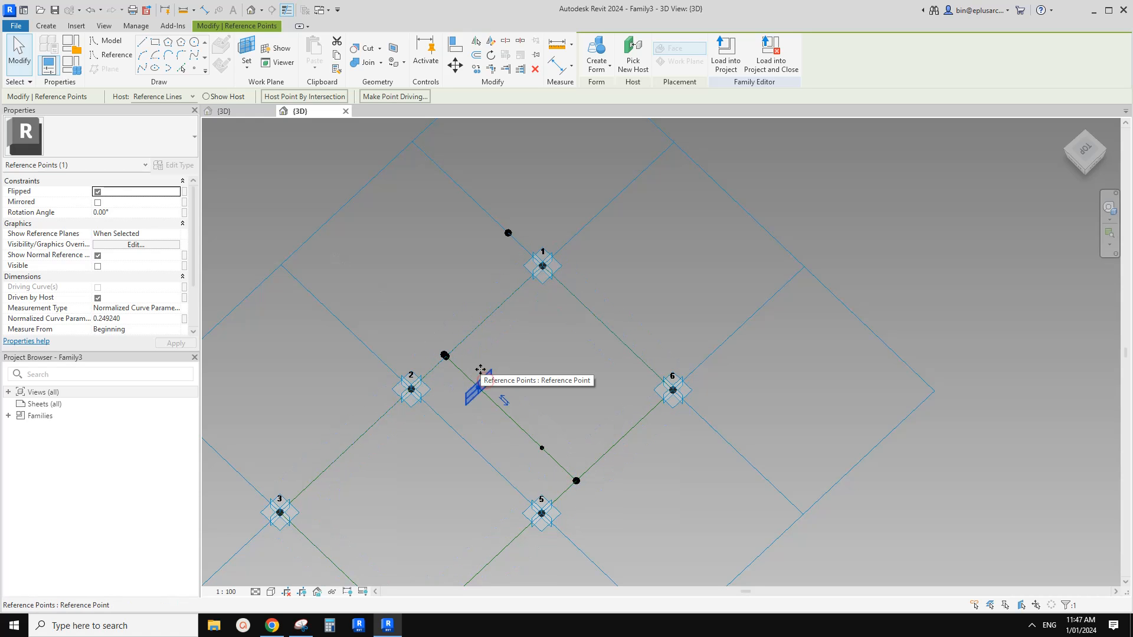
left_click_drag(479, 372, 451, 313)
left_click(504, 342)
mouse_move(504, 342)
middle_mouse_down("shift")
mouse_move(549, 356)
mouse_move(509, 358)
mouse_move(521, 356)
middle_mouse_up("shift")
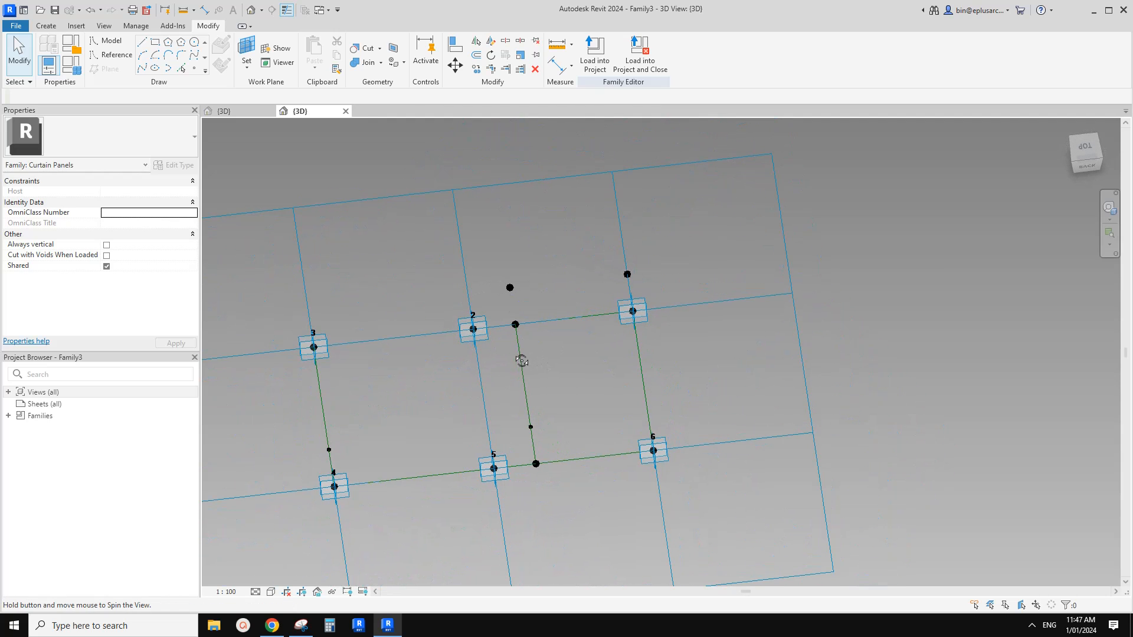
Check the Hünnebeck sketch in Snipping Tool and create a reference line from the inner line's end point on edge 5–6 to point 6
left_click(301, 625)
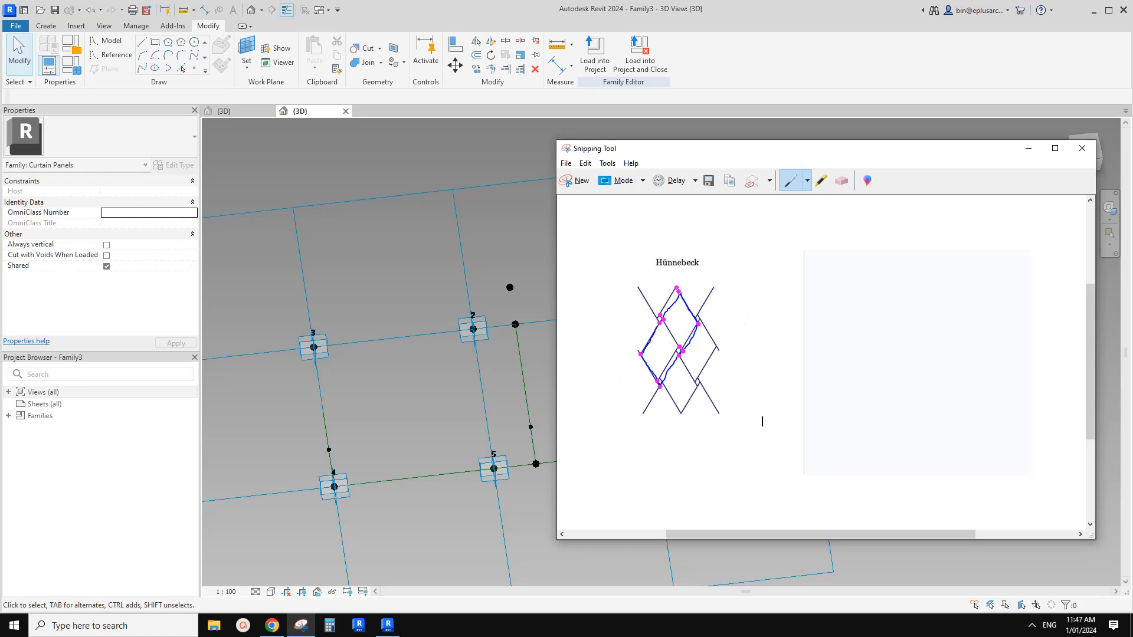
left_click(436, 346)
middle_click_drag(436, 346, 552, 367, "shift")
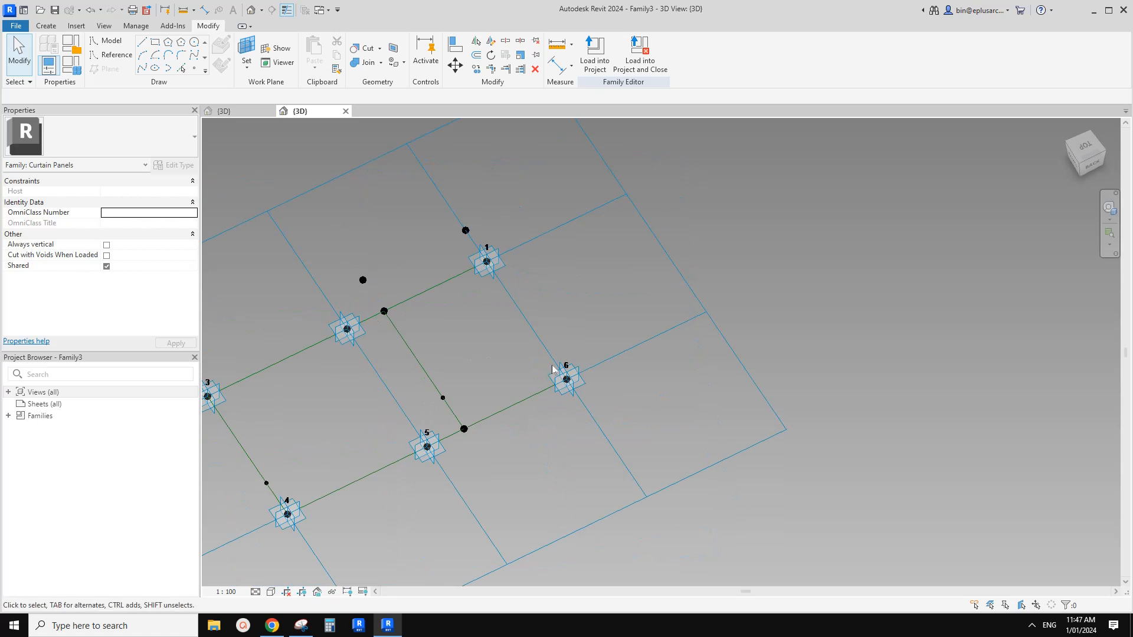
left_click(463, 429)
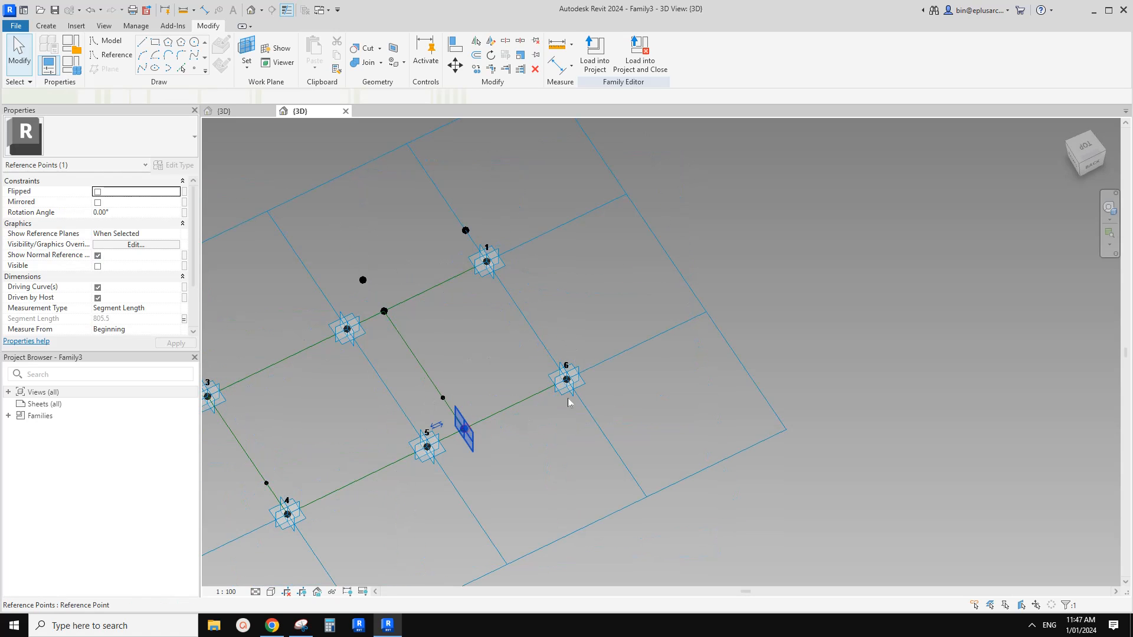
left_click(578, 386, "ctrl")
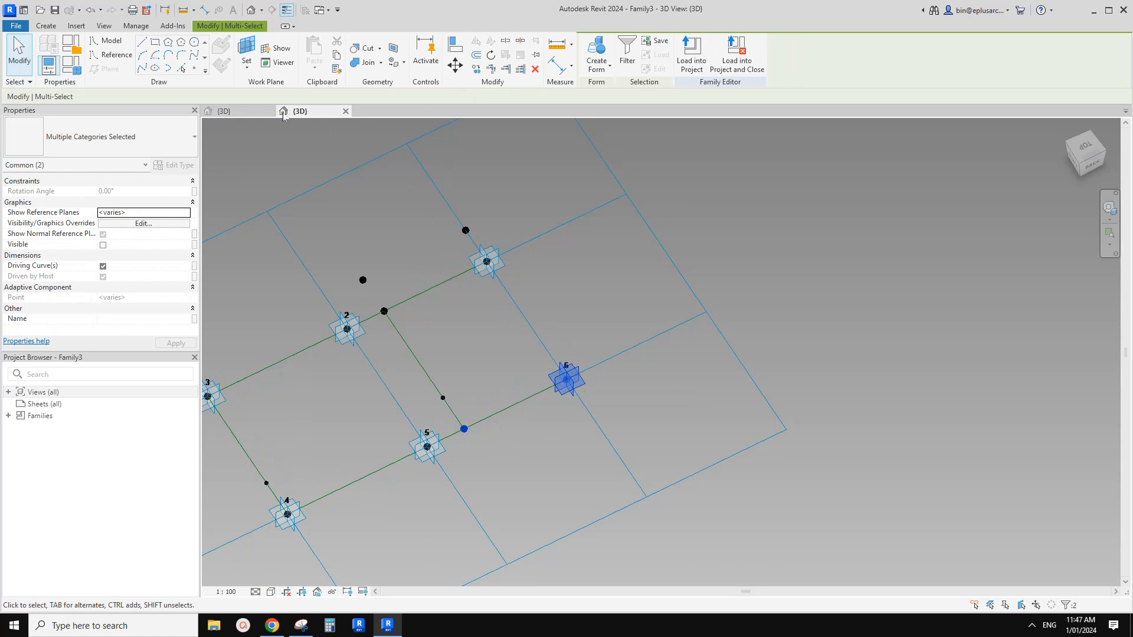
left_click(142, 68)
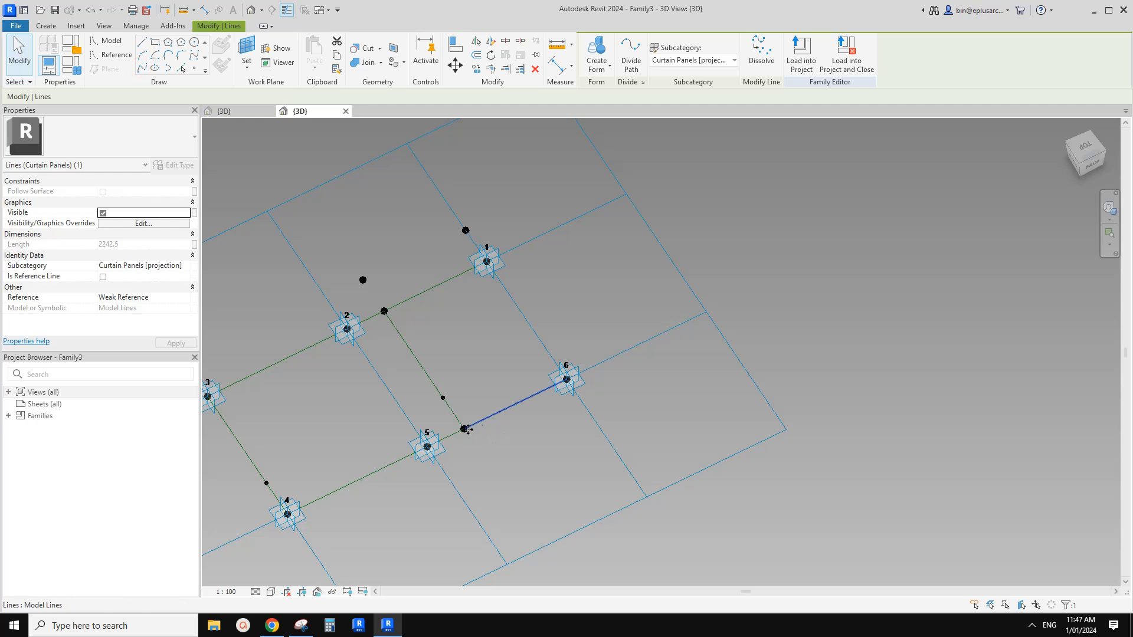
left_click(103, 277)
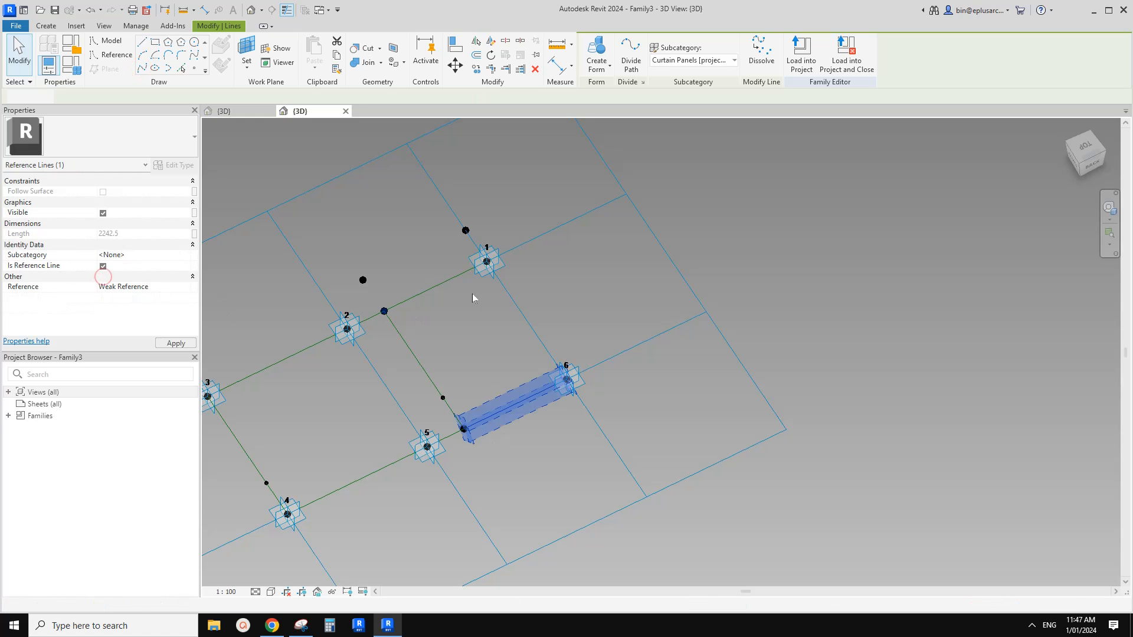
left_click(472, 286)
Connect the two offset points outside edge 1–2 with a spline through points and make it a reference line
left_click(466, 231)
left_click(362, 280, "ctrl")
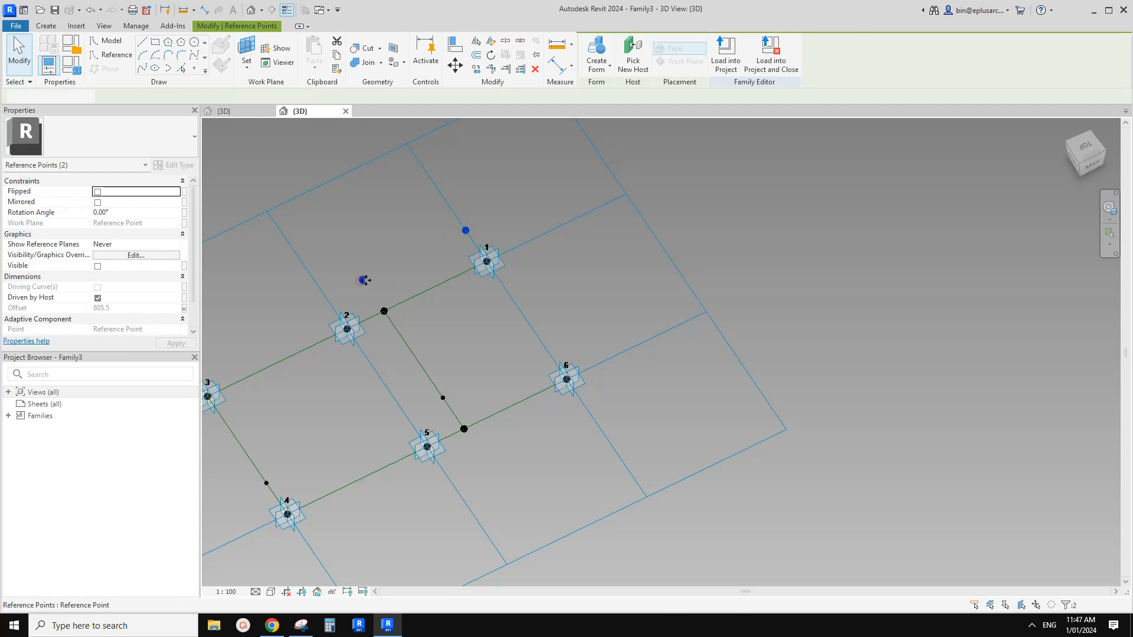
left_click(142, 69)
left_click(103, 277)
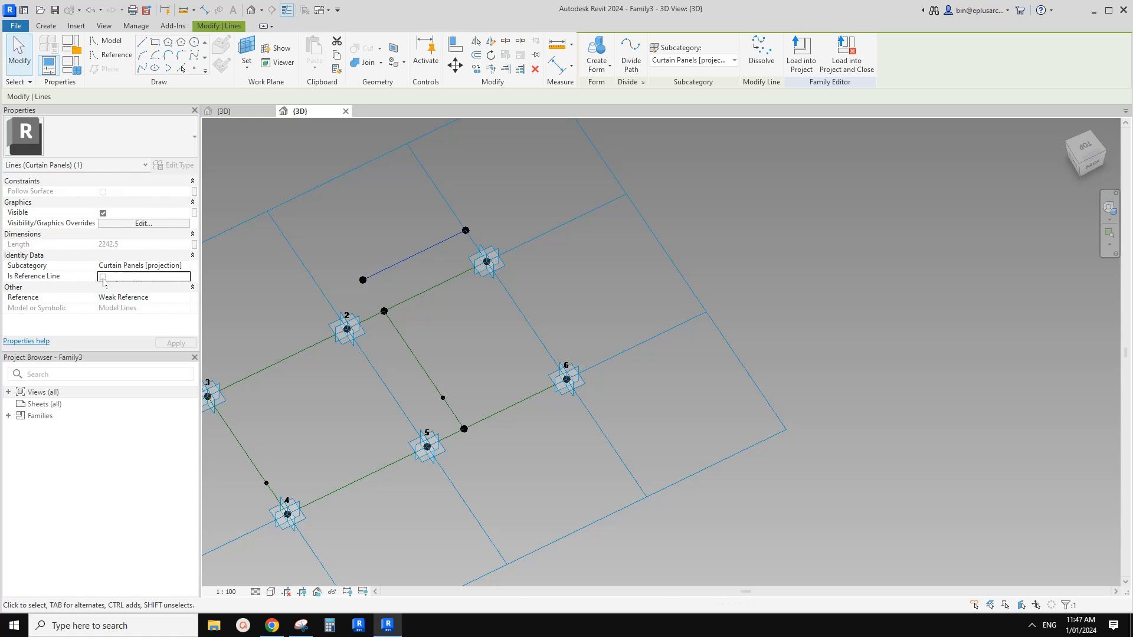
left_click(404, 213)
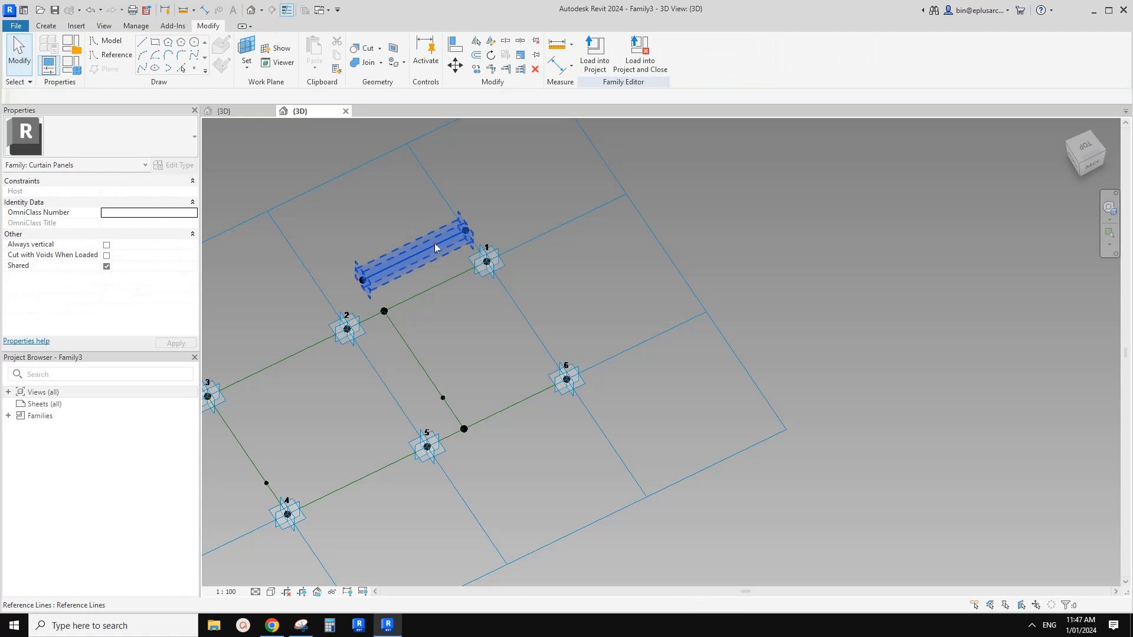
Try to create a flat surface form between the outer reference line and the reference line on edge 5–6
left_click(434, 245)
key("Tab")
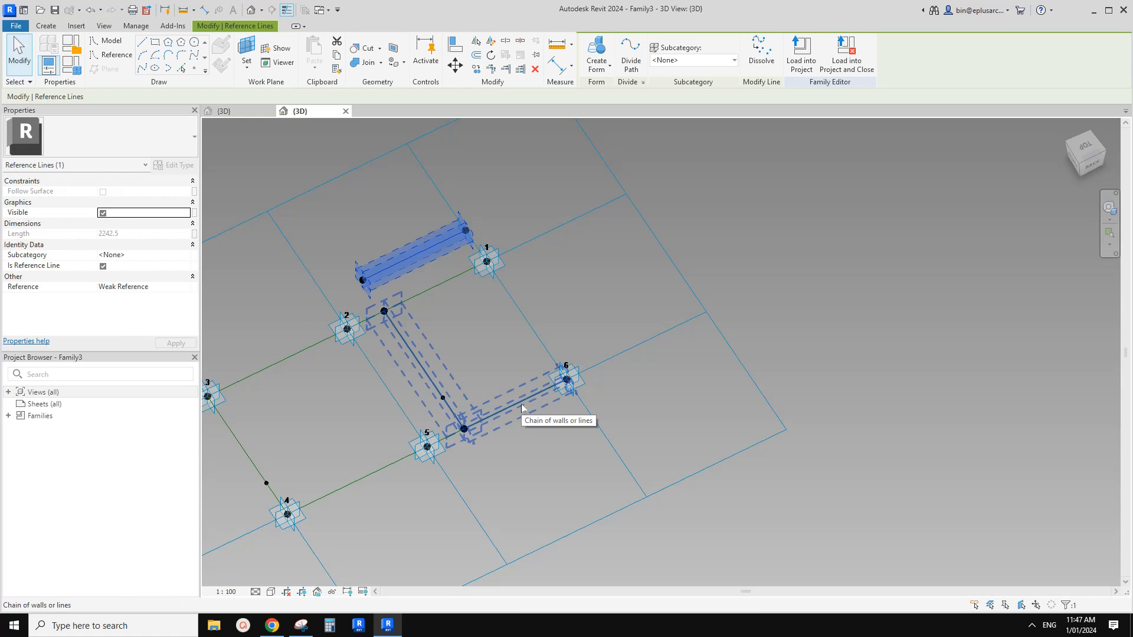
key("Tab")
left_click(521, 403, "ctrl")
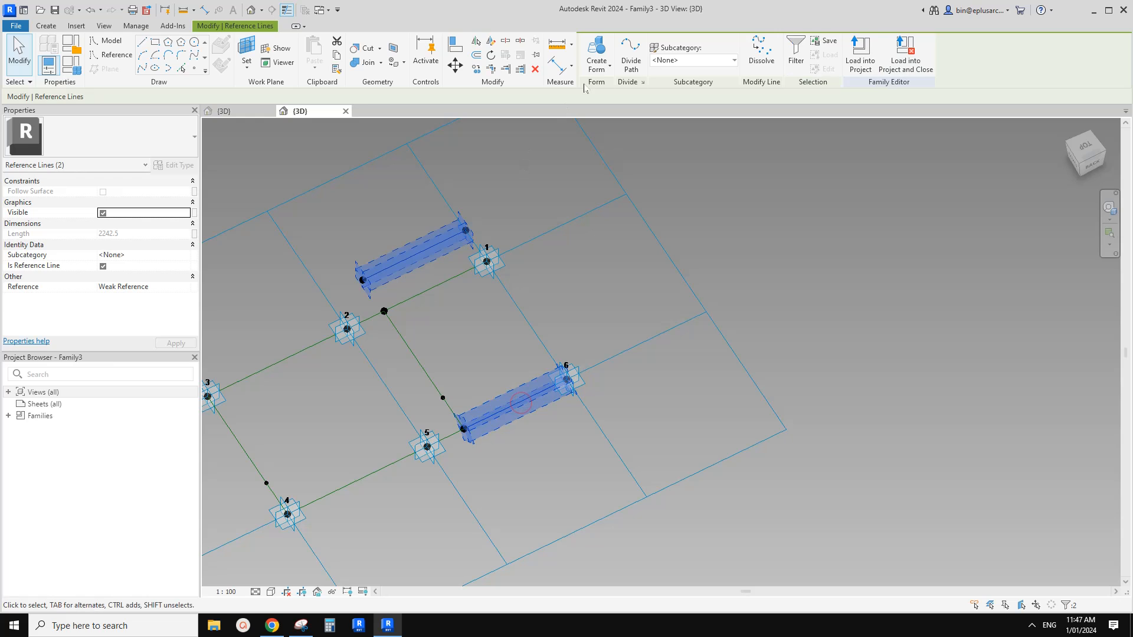
left_click(597, 46)
key("Escape")
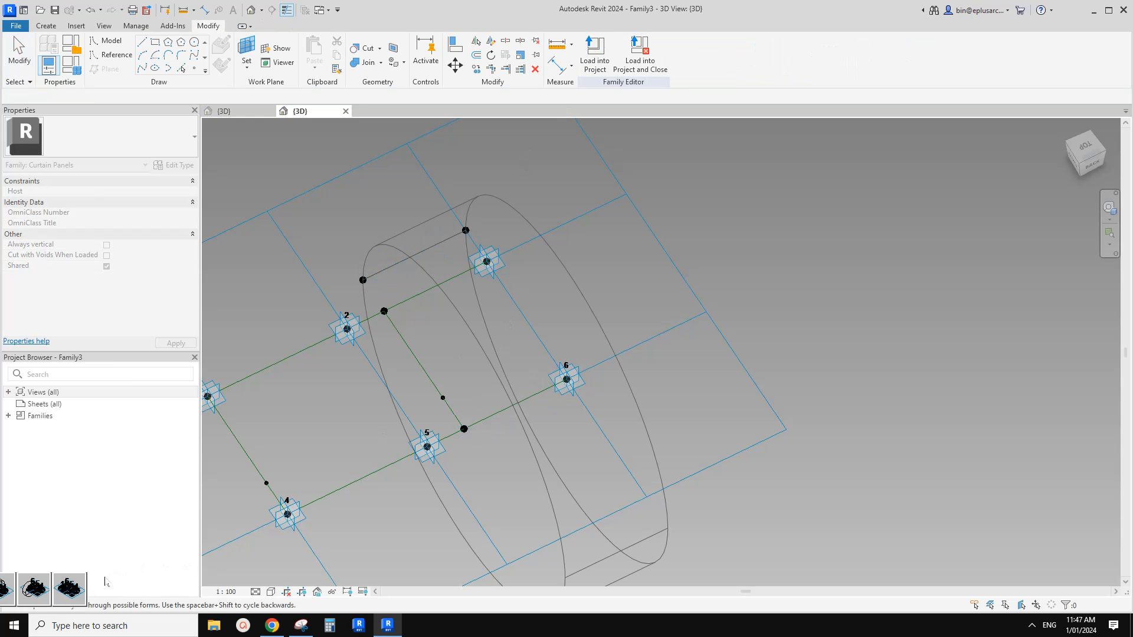
left_click(71, 586)
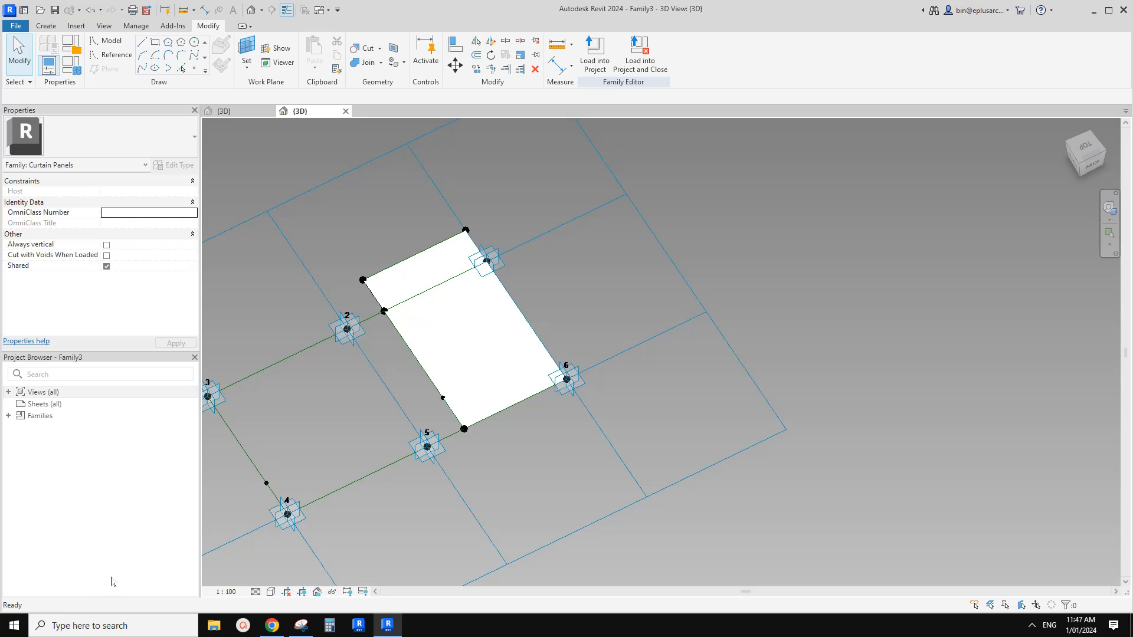
Try to create a solid form from the flat surface, and undo the surface form
middle_click_drag(494, 380, 501, 354, "shift")
left_click(458, 335)
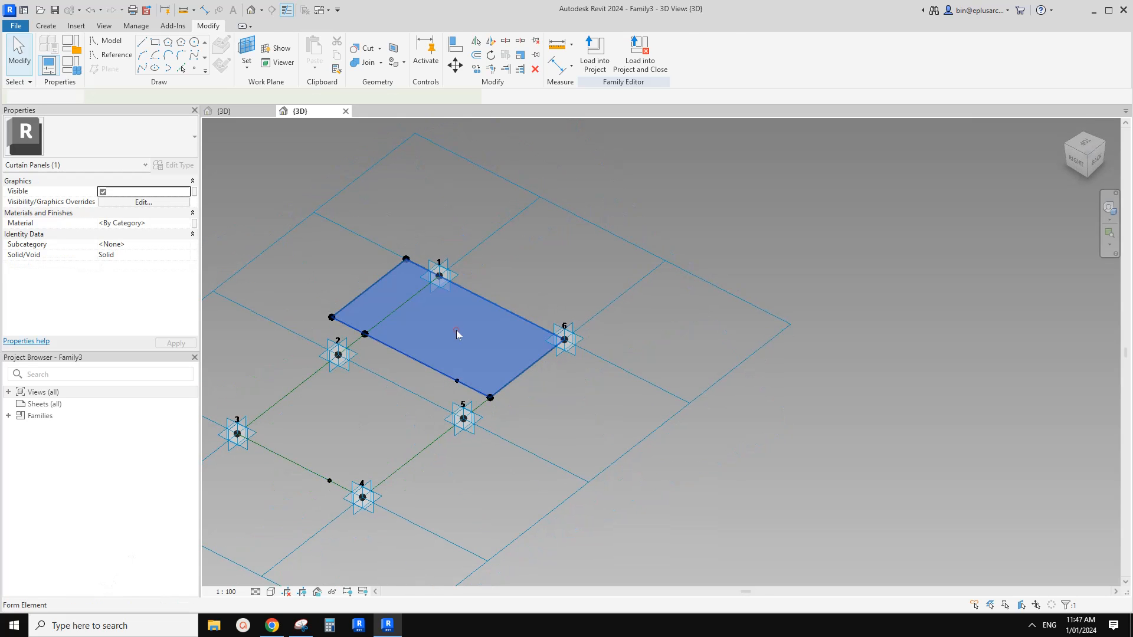
middle_click_drag(428, 326, 439, 381, "shift")
middle_click_drag(410, 340, 407, 364)
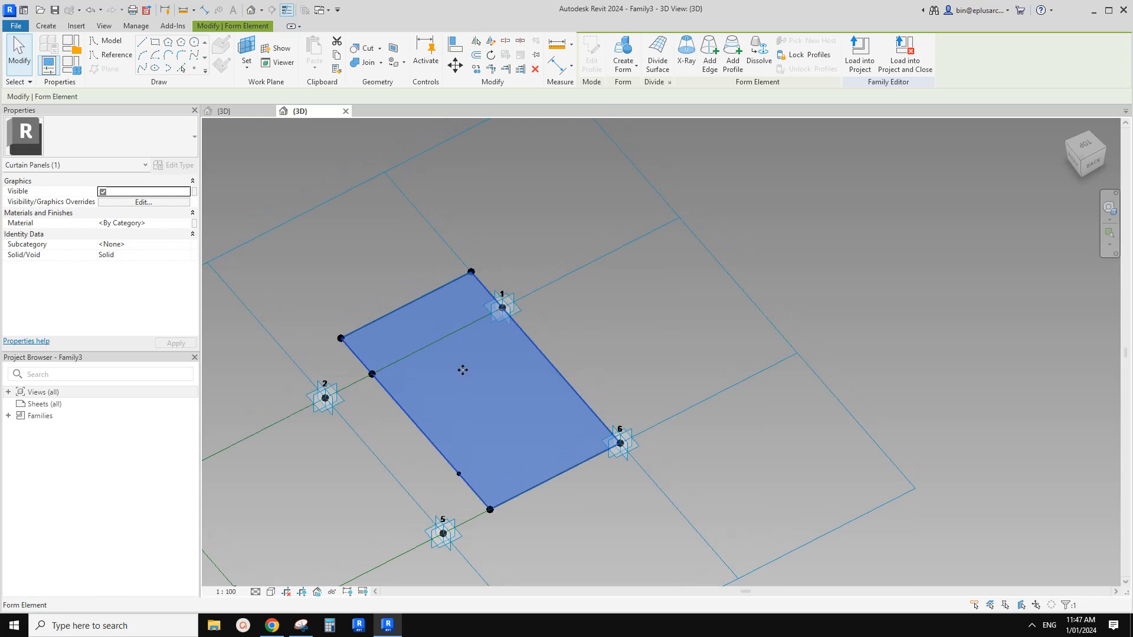
middle_click_drag(471, 350, 455, 354)
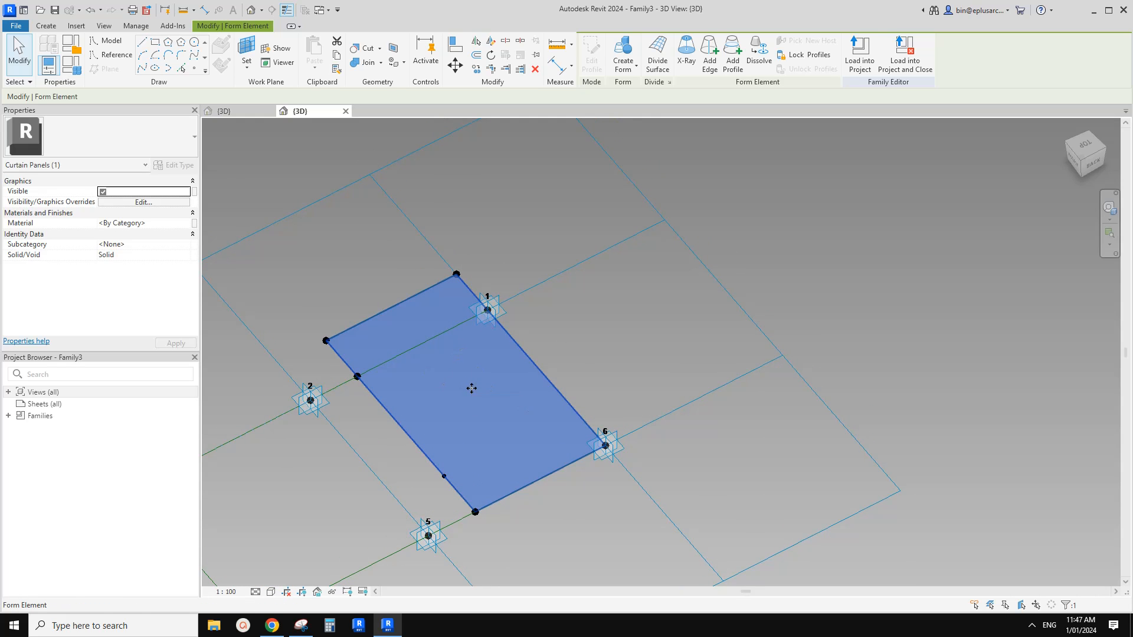
left_click(628, 48)
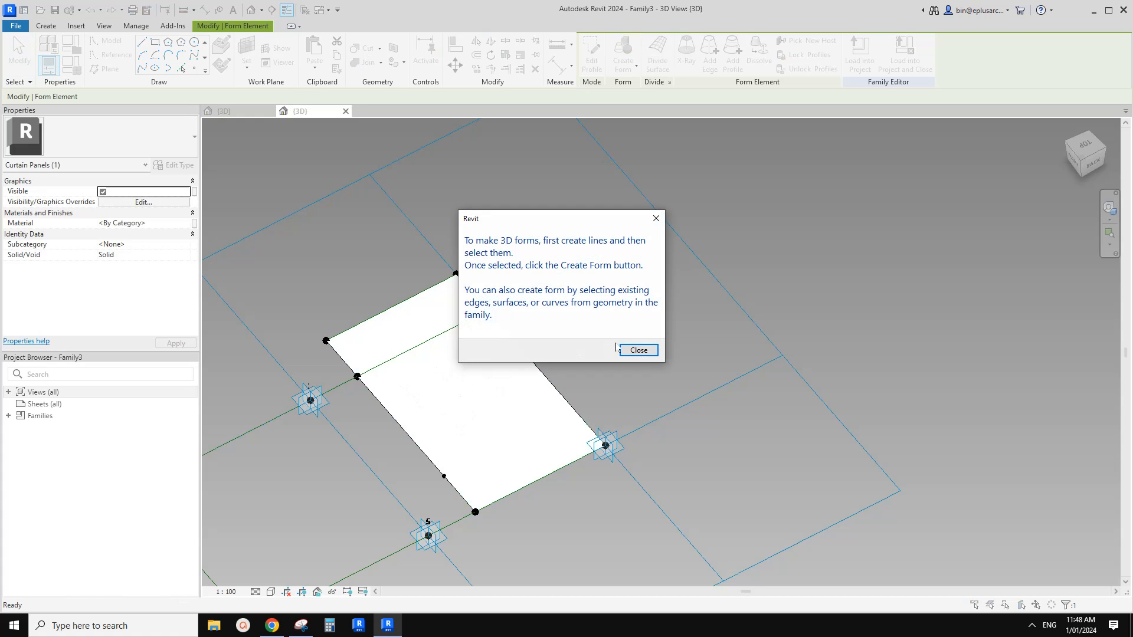
left_click(637, 350)
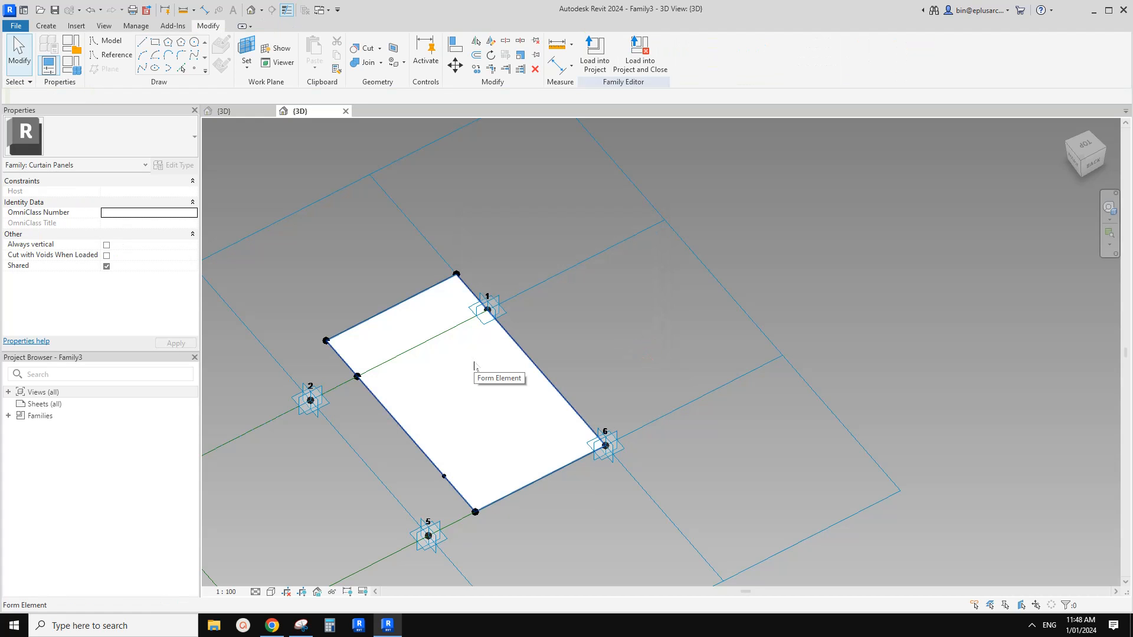
key("ctrl+z")
key("ctrl+z")
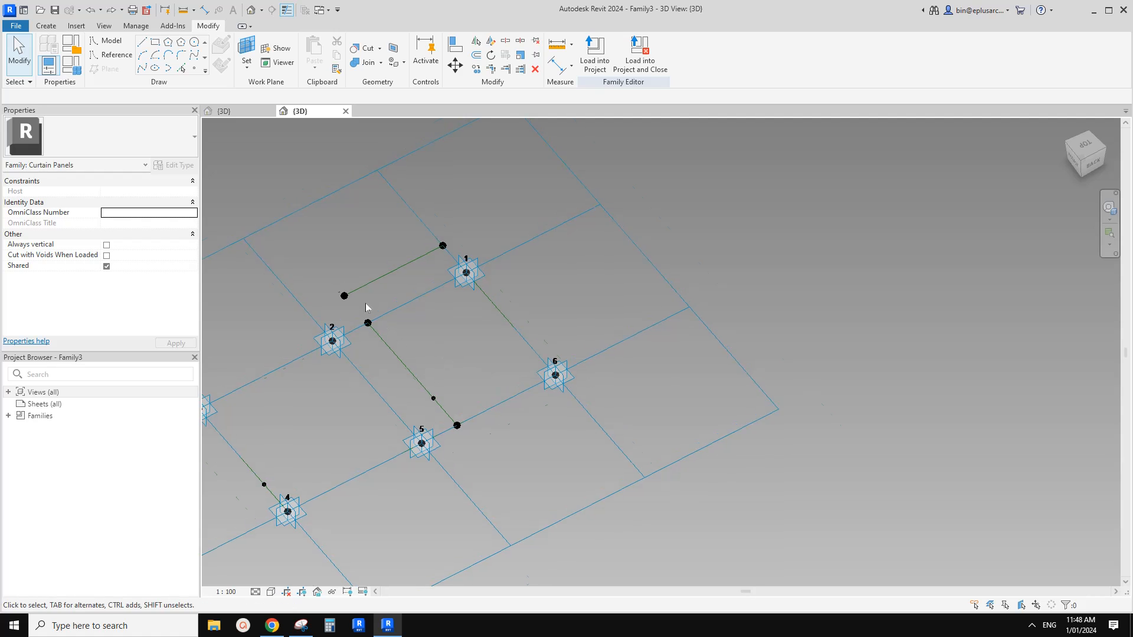
Create a reference line from the outer offset point near point 2 to the inner line's end point on edge 5–6
left_click(342, 295)
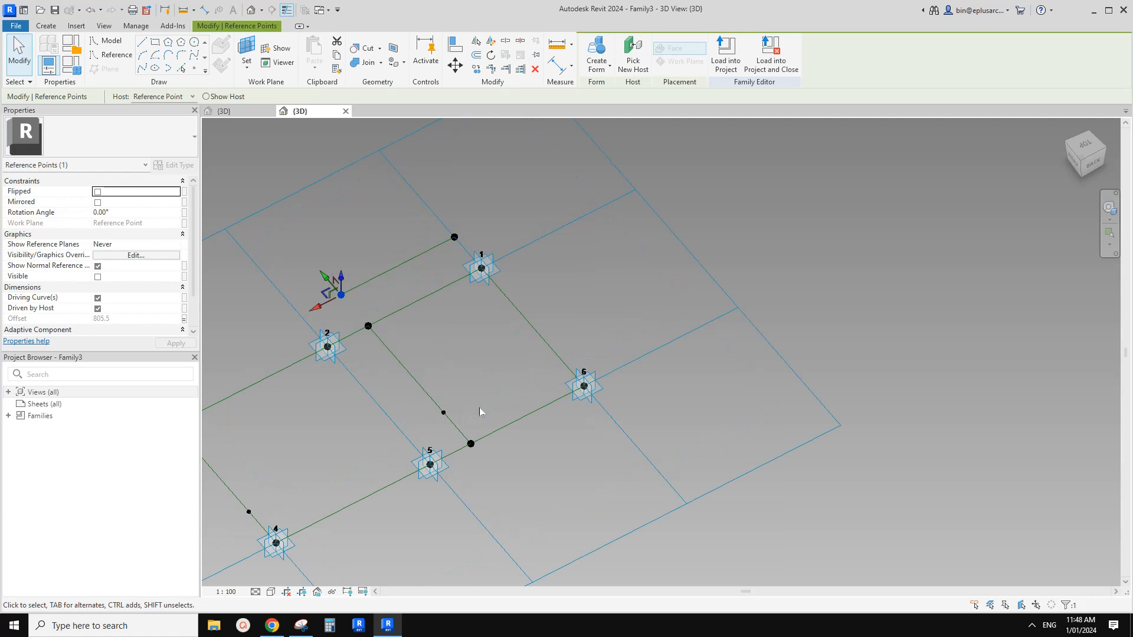
middle_click_drag(421, 347, 429, 356)
scroll(351, 306, "up", 1)
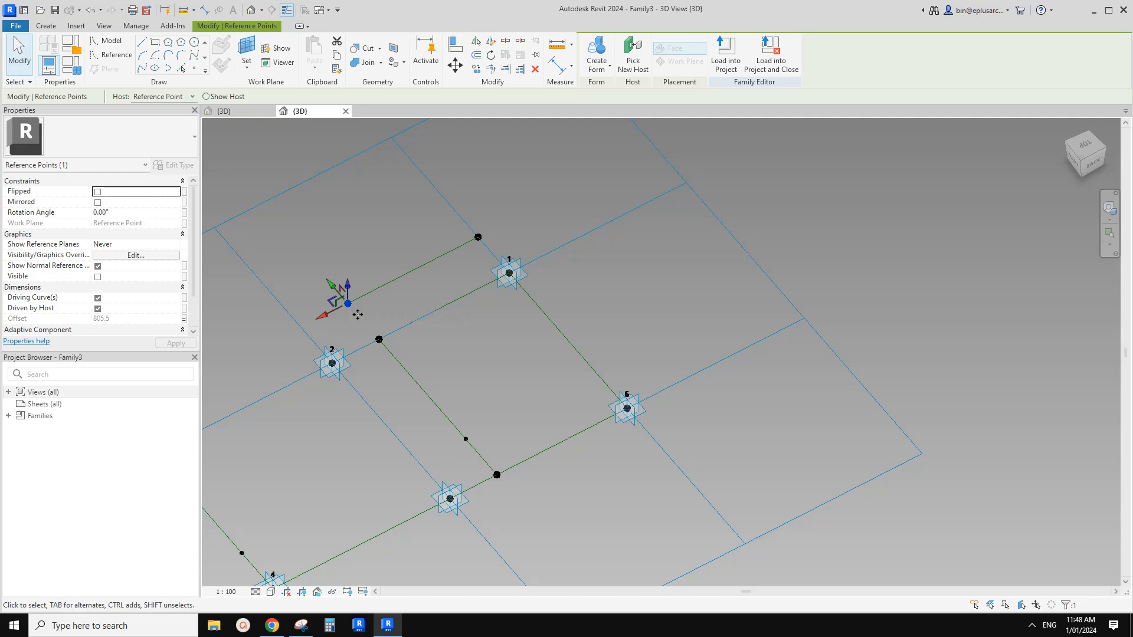
left_click(497, 476, "ctrl")
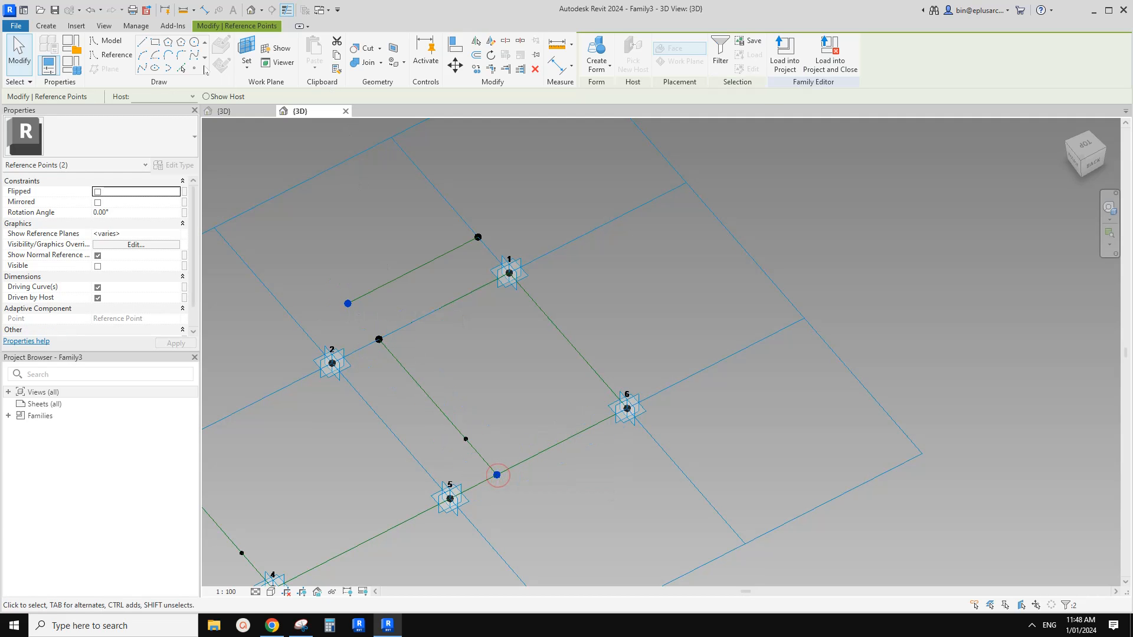
left_click(142, 69)
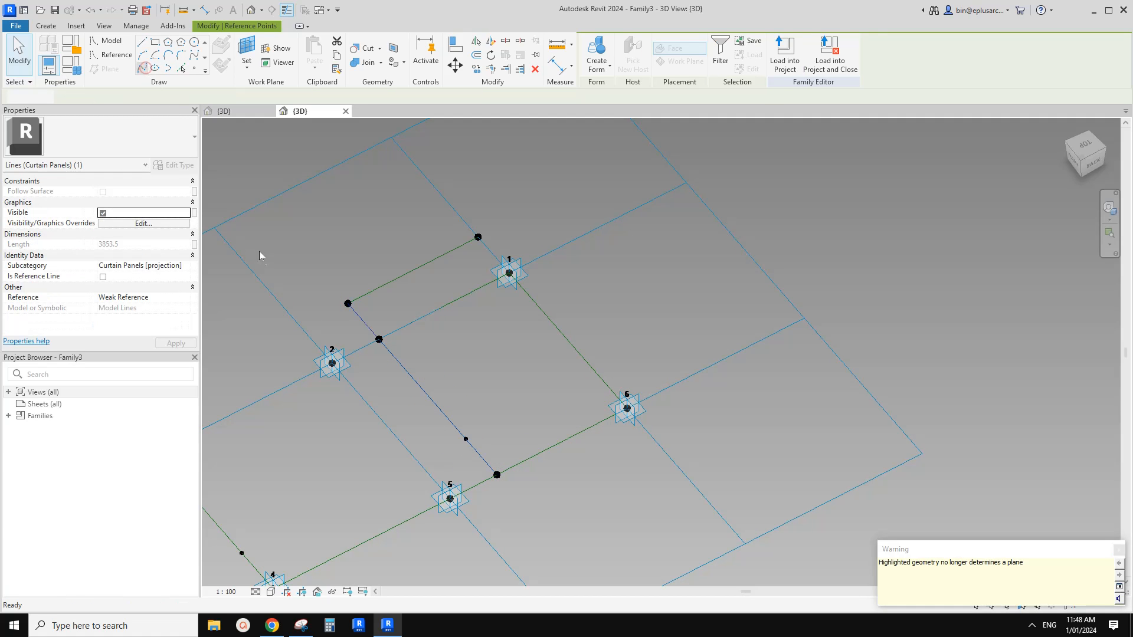
left_click(103, 278)
Create a reference line from the outer offset point near point 1 to point 6
left_click(479, 238)
left_click(479, 238)
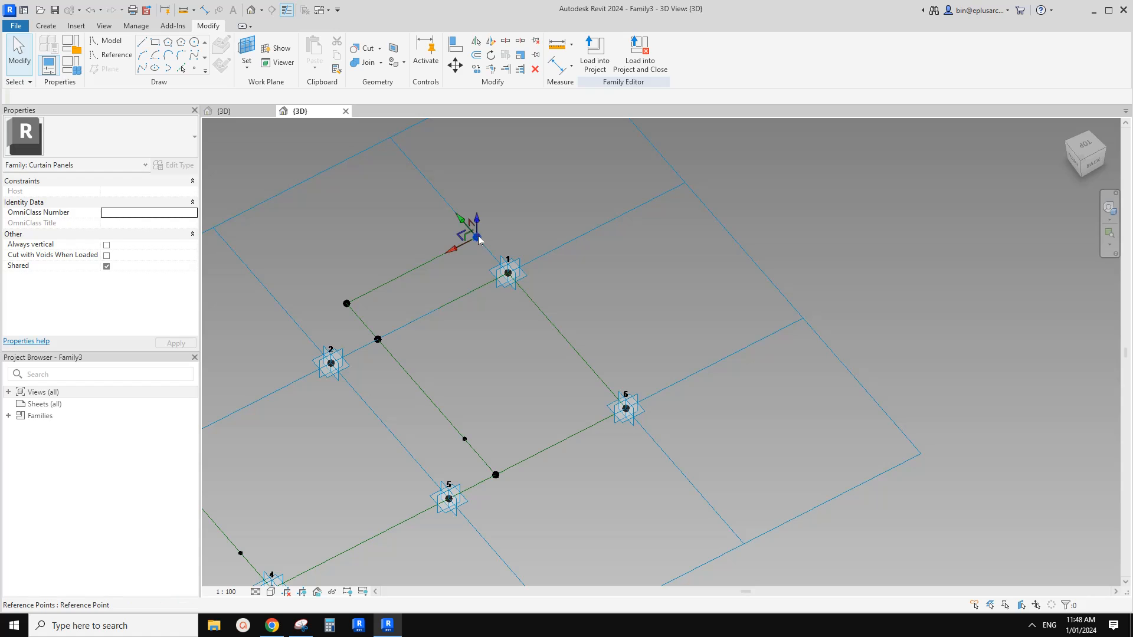
left_click(626, 408, "ctrl")
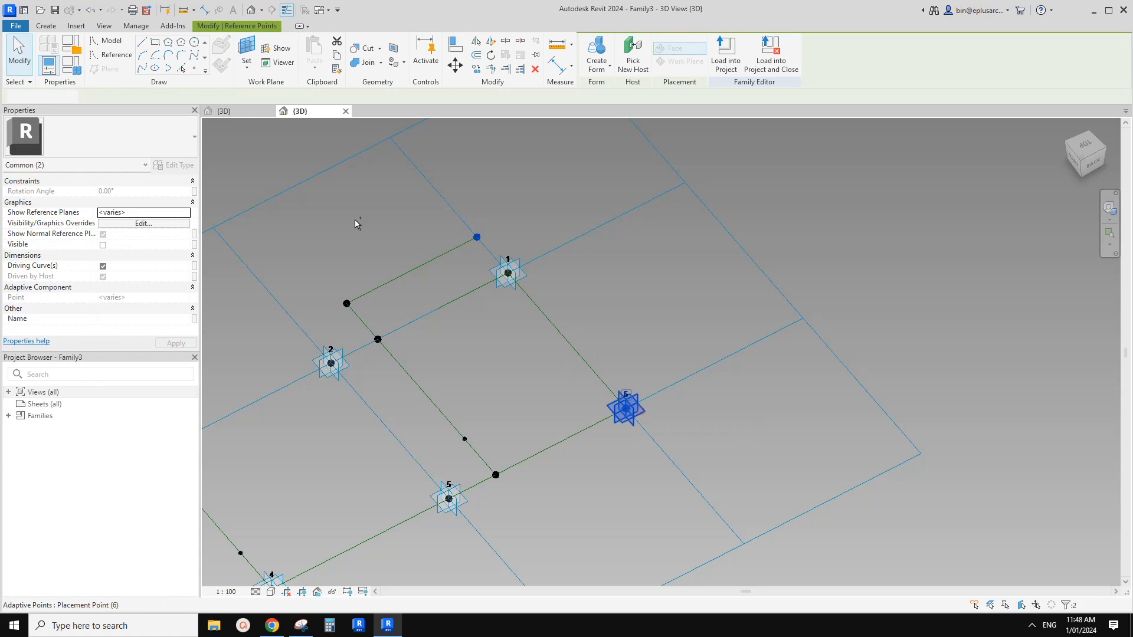
left_click(143, 68)
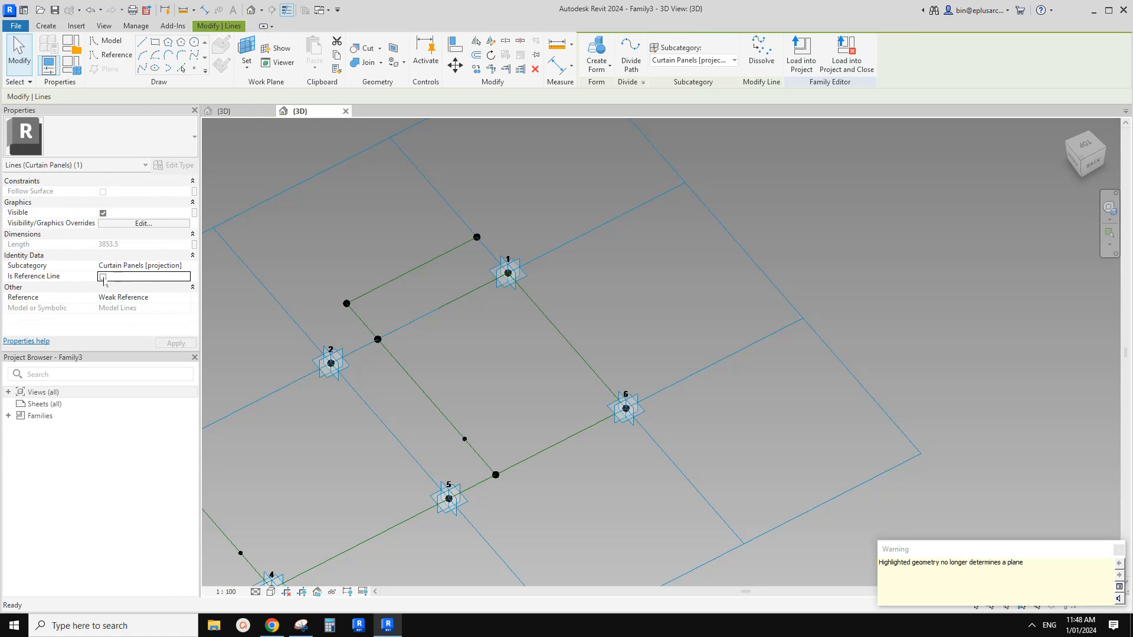
left_click(103, 277)
Create a solid form from the closed frame of four reference lines, choosing the extruded box variant
left_click(602, 235)
key("Tab")
left_click(431, 259)
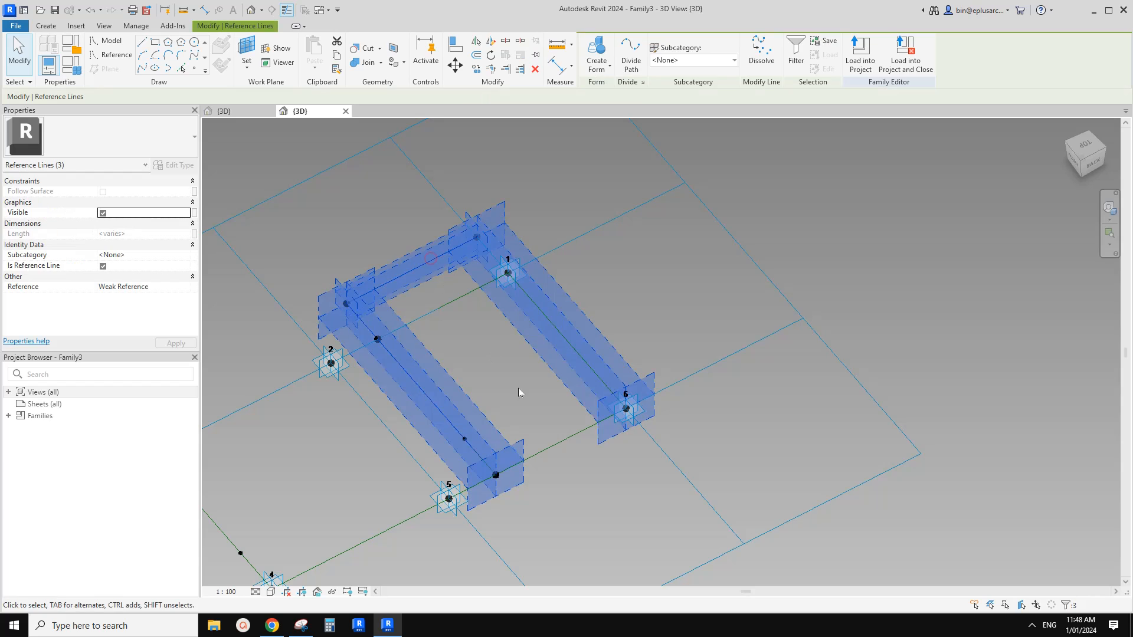
left_click(571, 435, "ctrl")
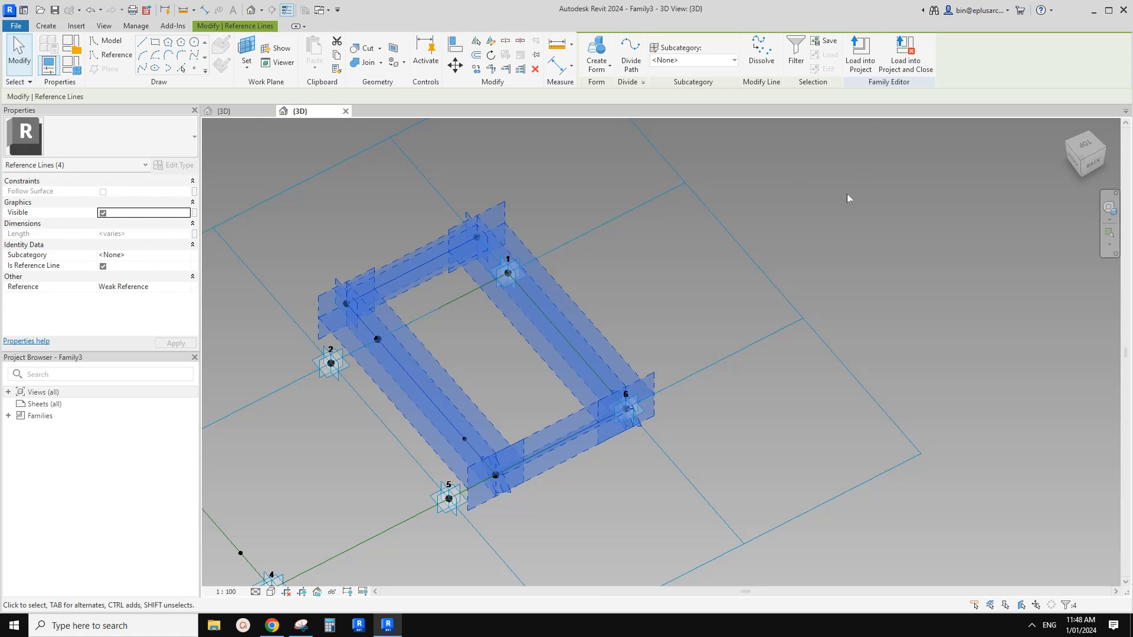
left_click(796, 53)
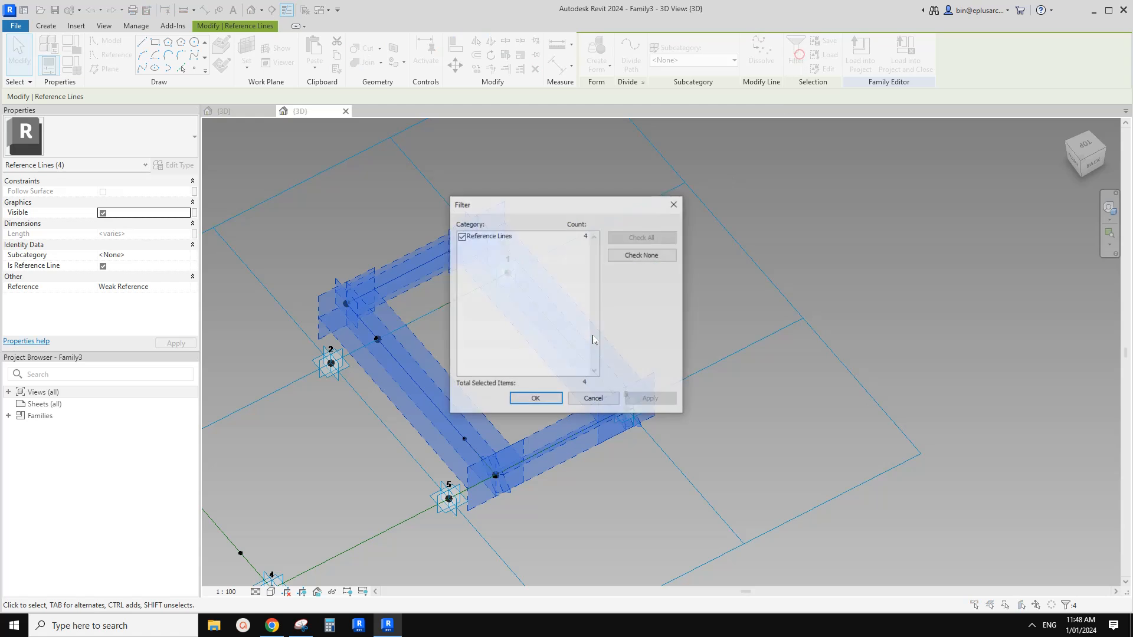
left_click(535, 400)
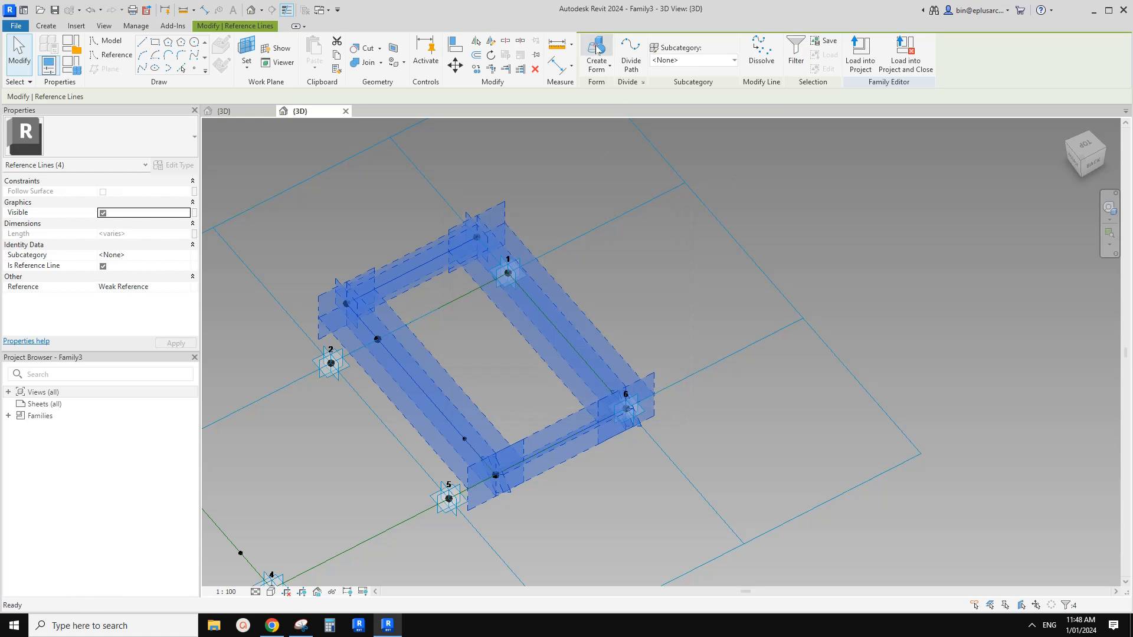
left_click(596, 53)
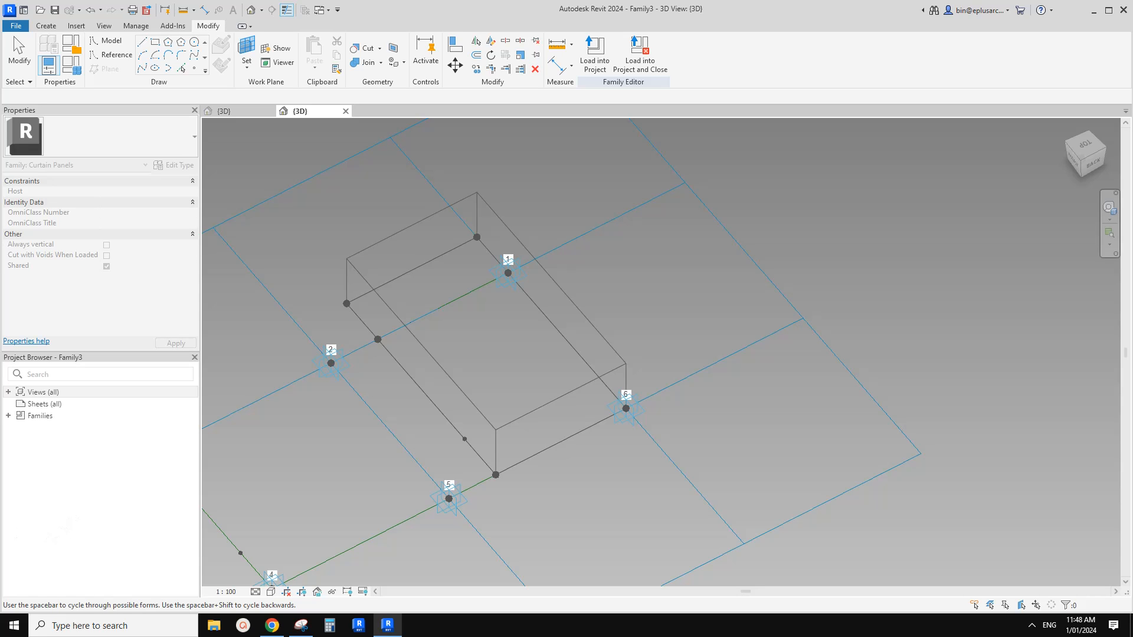
key("space")
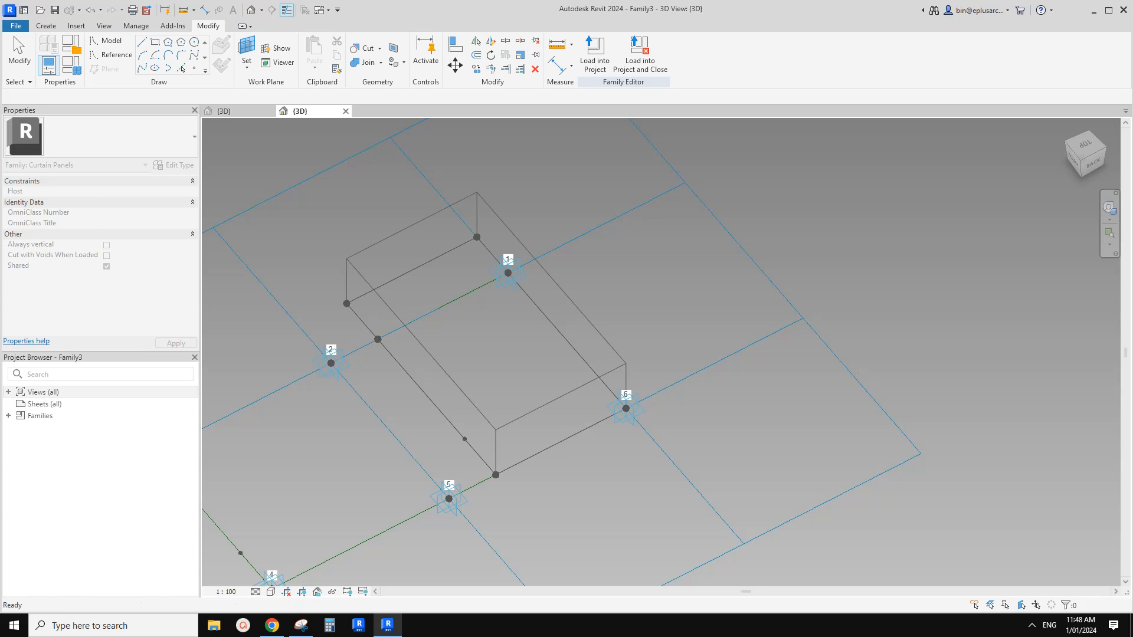
Set the solid form's positive offset to 100
left_click_drag(141, 193, 98, 187)
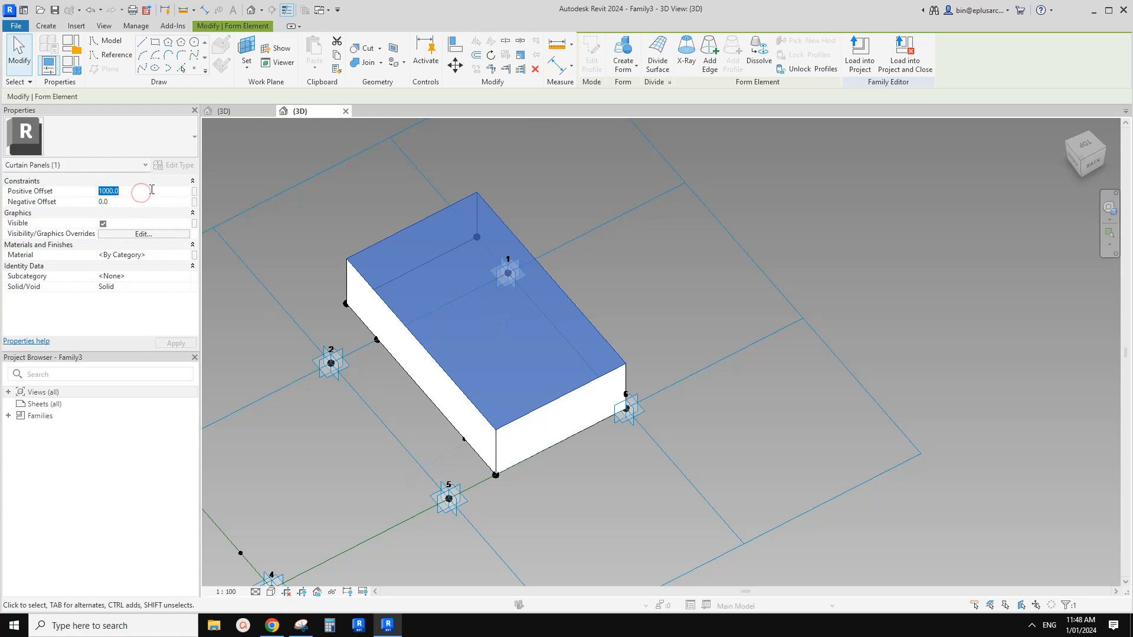
scroll(279, 239, "up", 1)
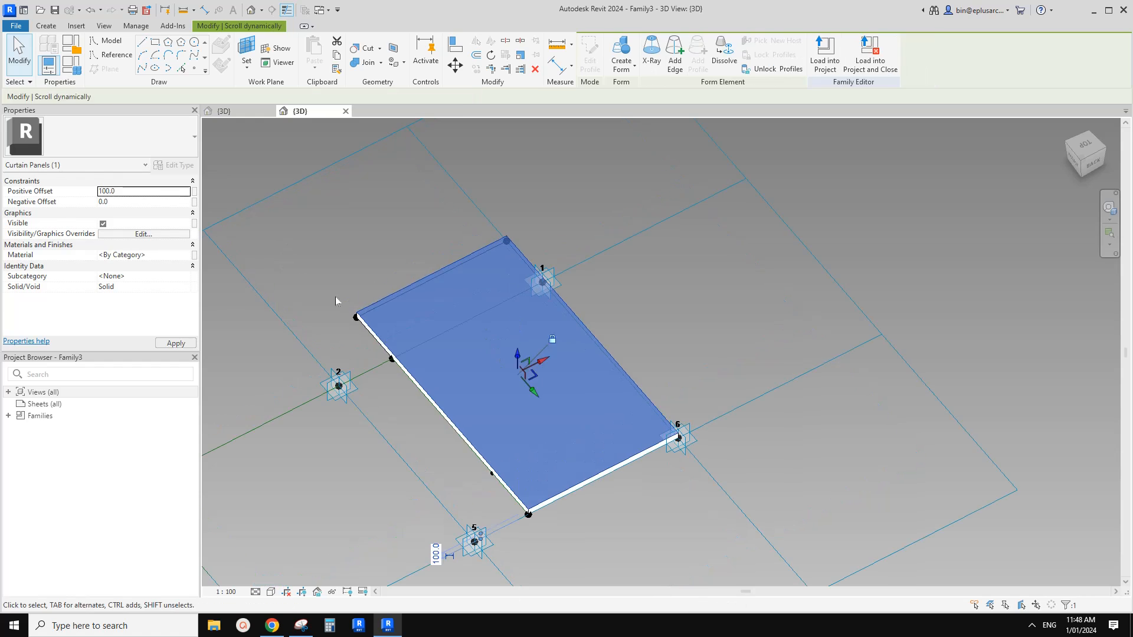
left_click(335, 296)
Check the Hünnebeck lamella pattern sketch in Snipping Tool and return to the Revit family
middle_click_drag(446, 340, 512, 309, "shift")
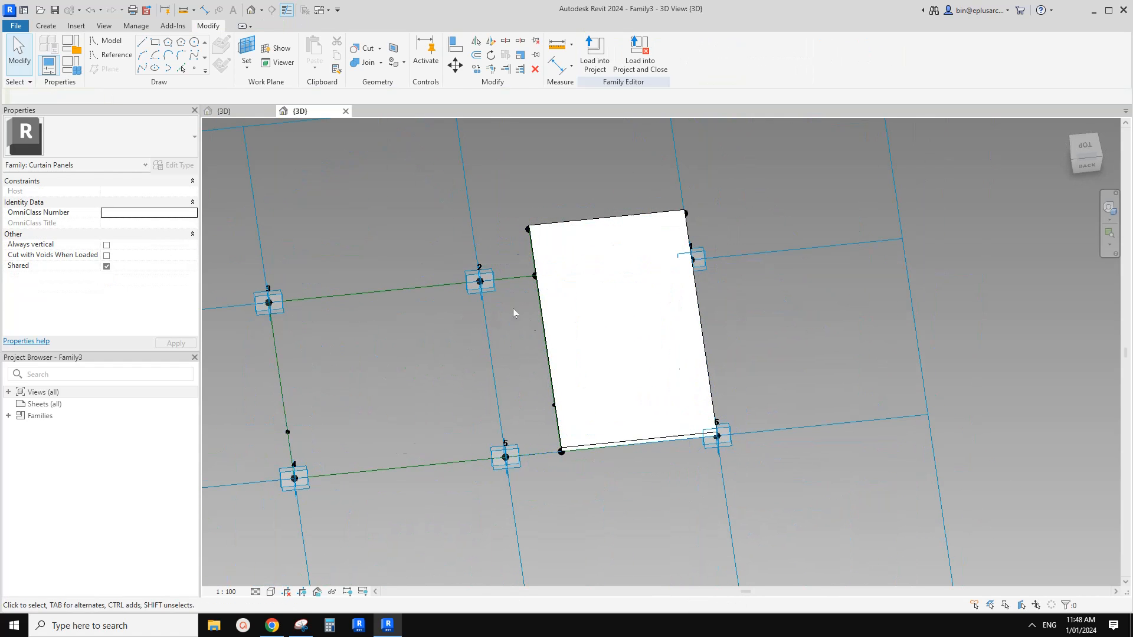
left_click(301, 626)
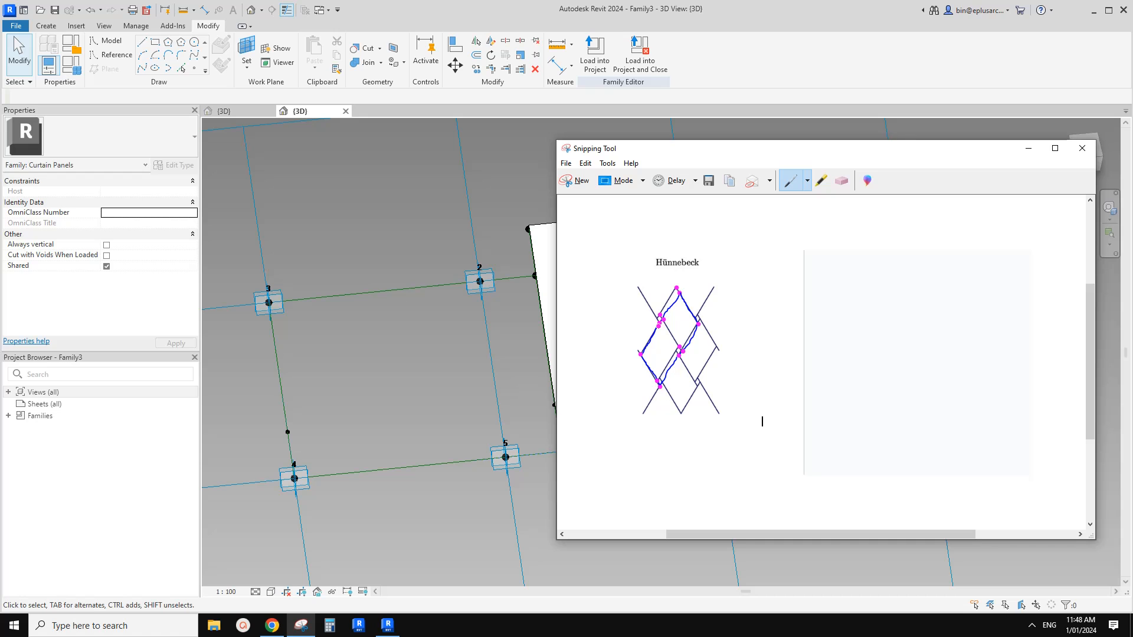
left_click(380, 324)
middle_click_drag(405, 328, 424, 328, "shift")
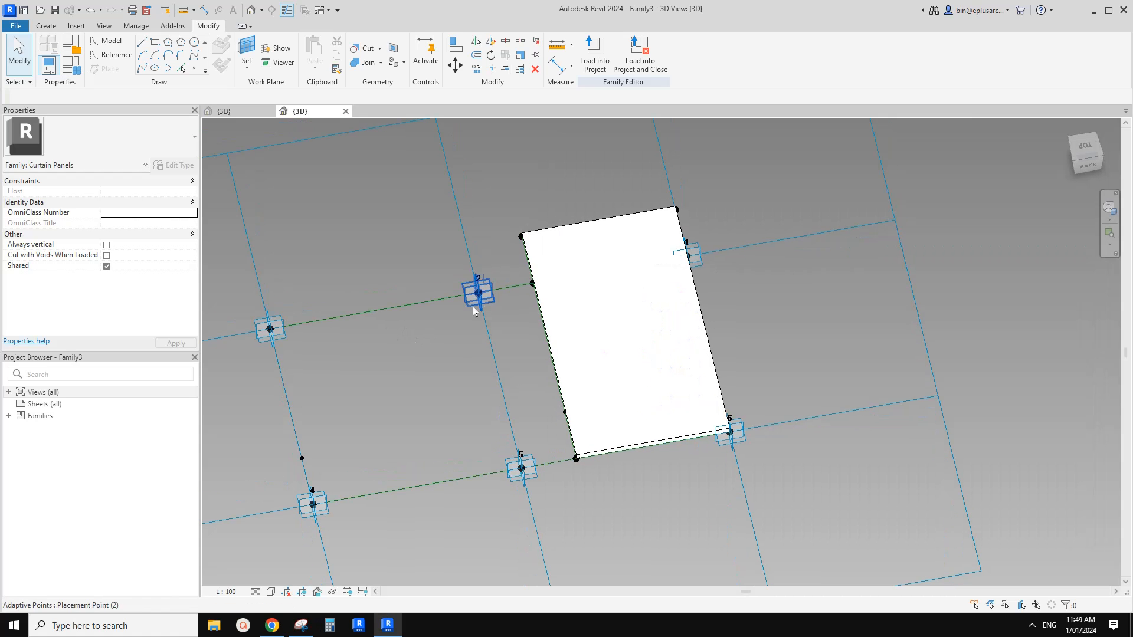
Examine the overlapping reference points on edge 1–2 at the form's side near point 2 and what hosts them
left_click_drag(517, 268, 553, 304)
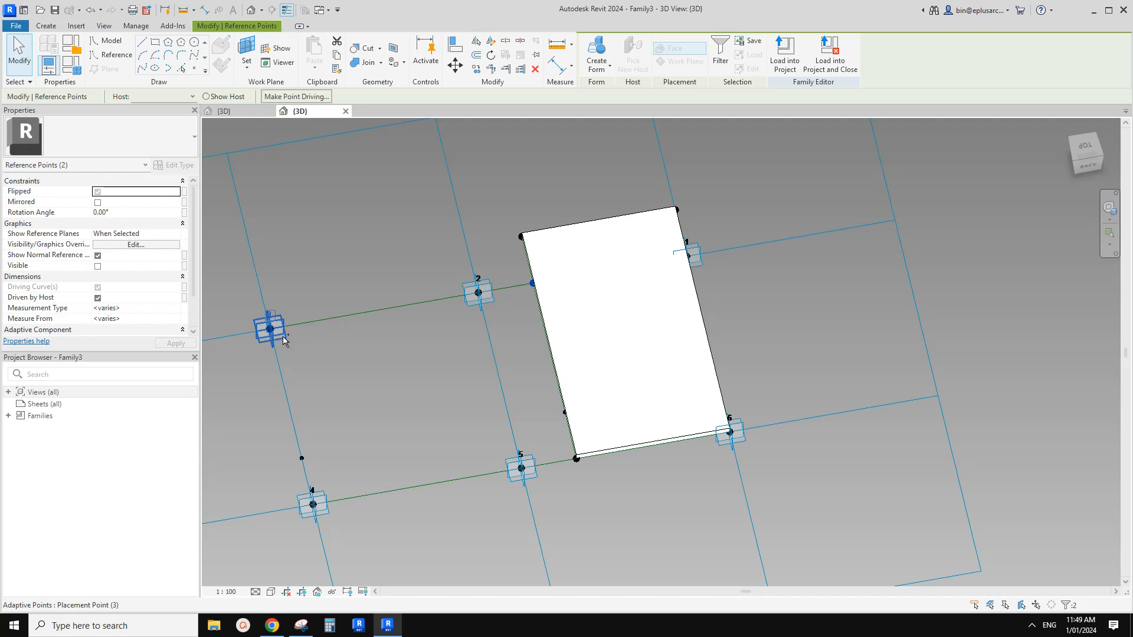
left_click_drag(512, 265, 549, 304)
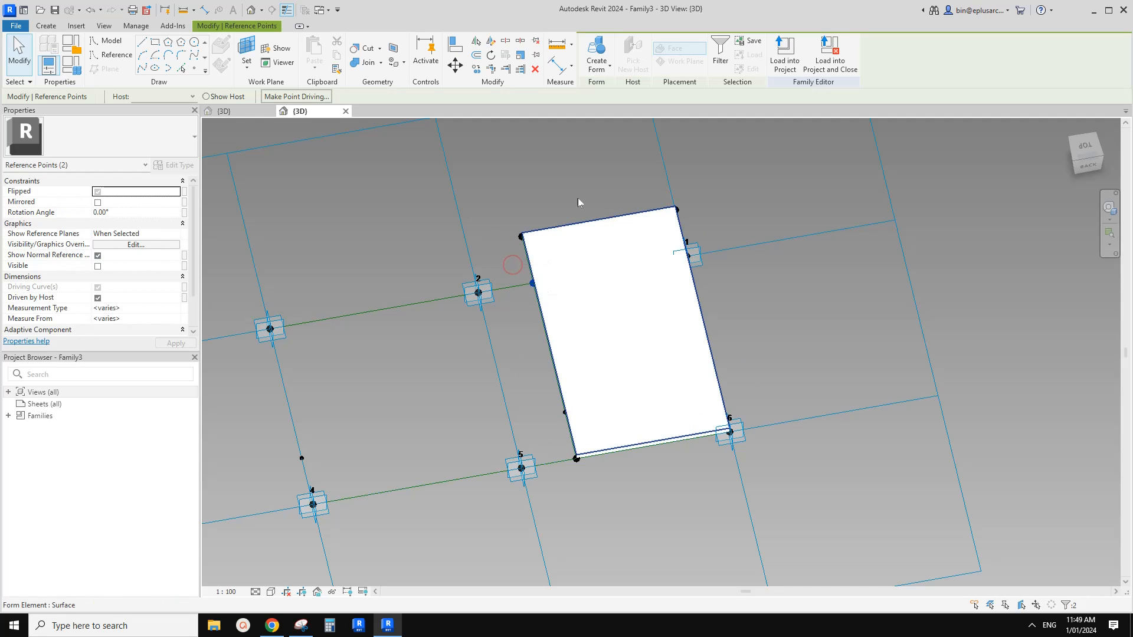
left_click(718, 50)
key("Escape")
key("Escape")
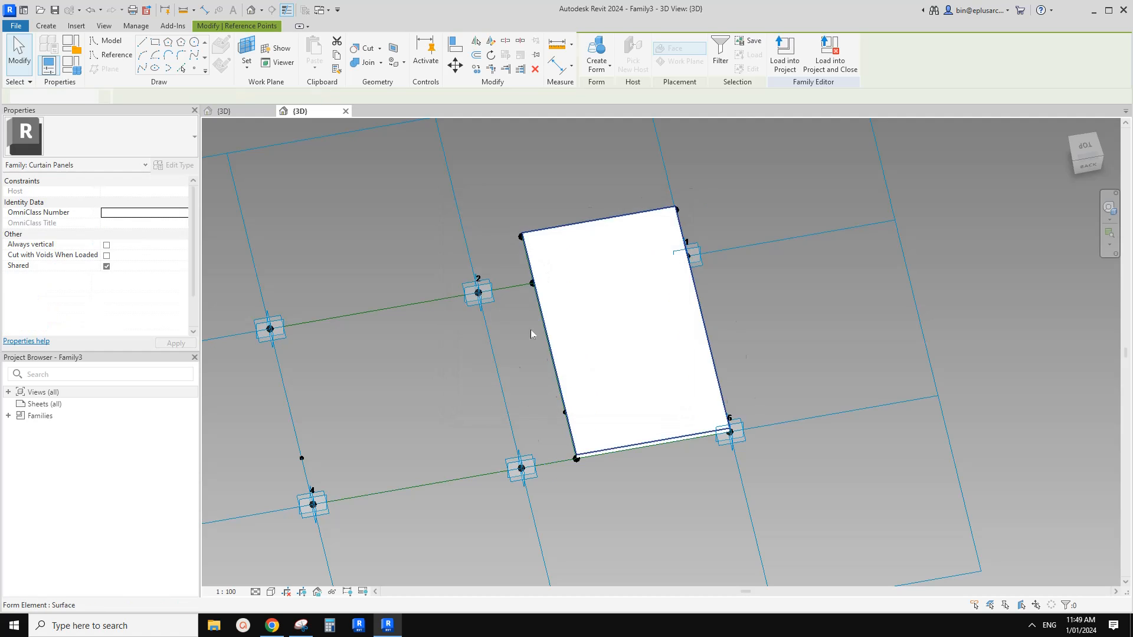
scroll(528, 308, "up", 2)
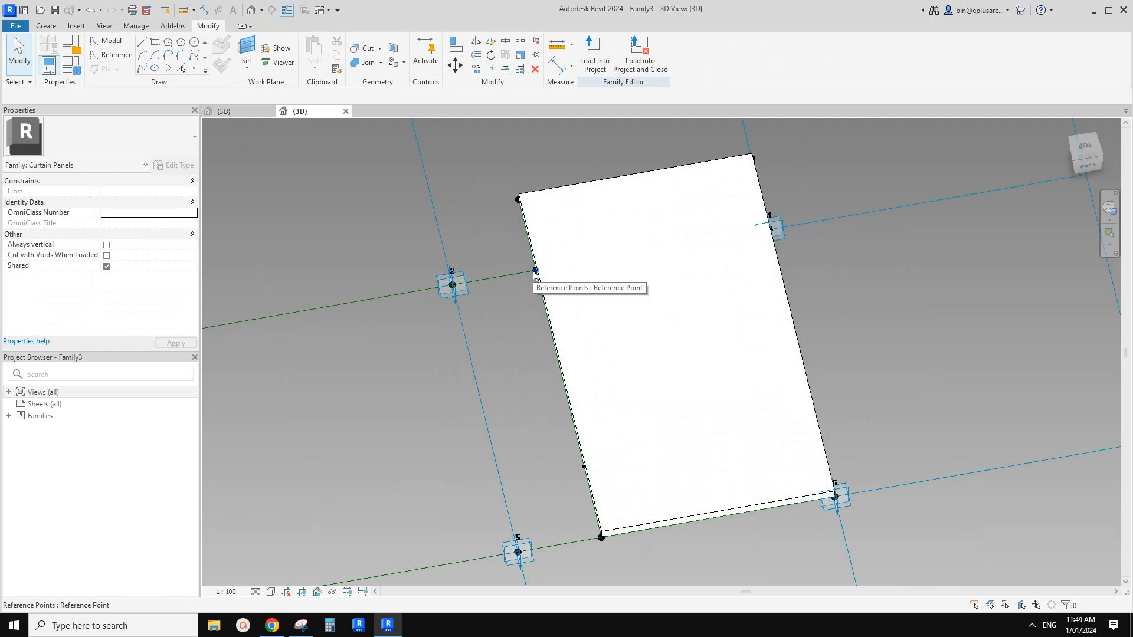
left_click(534, 274)
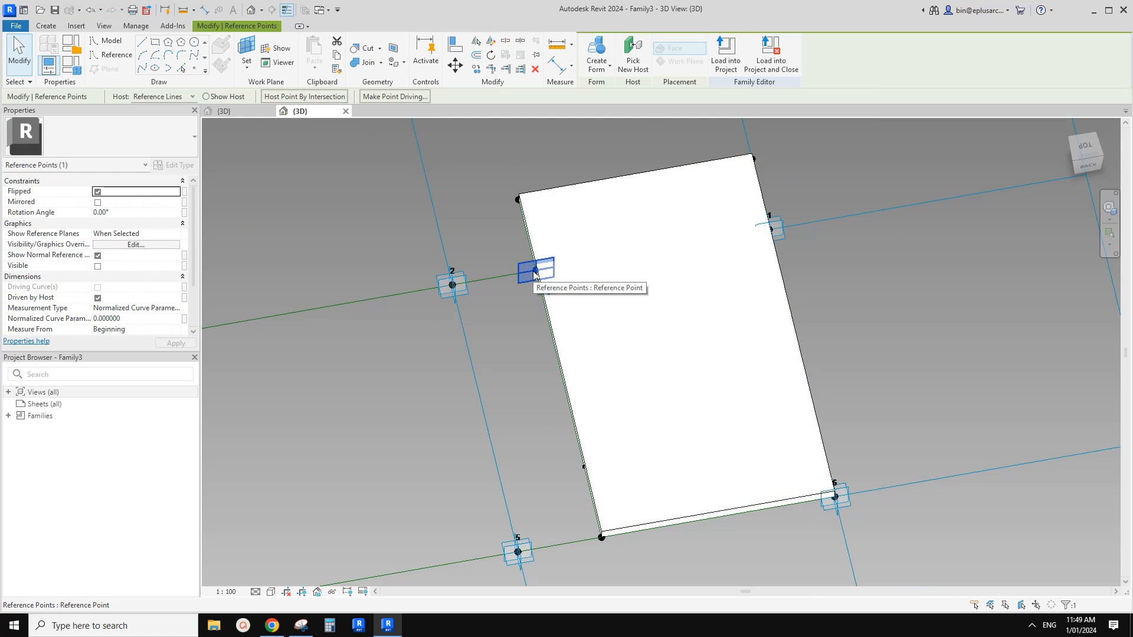
key("Escape")
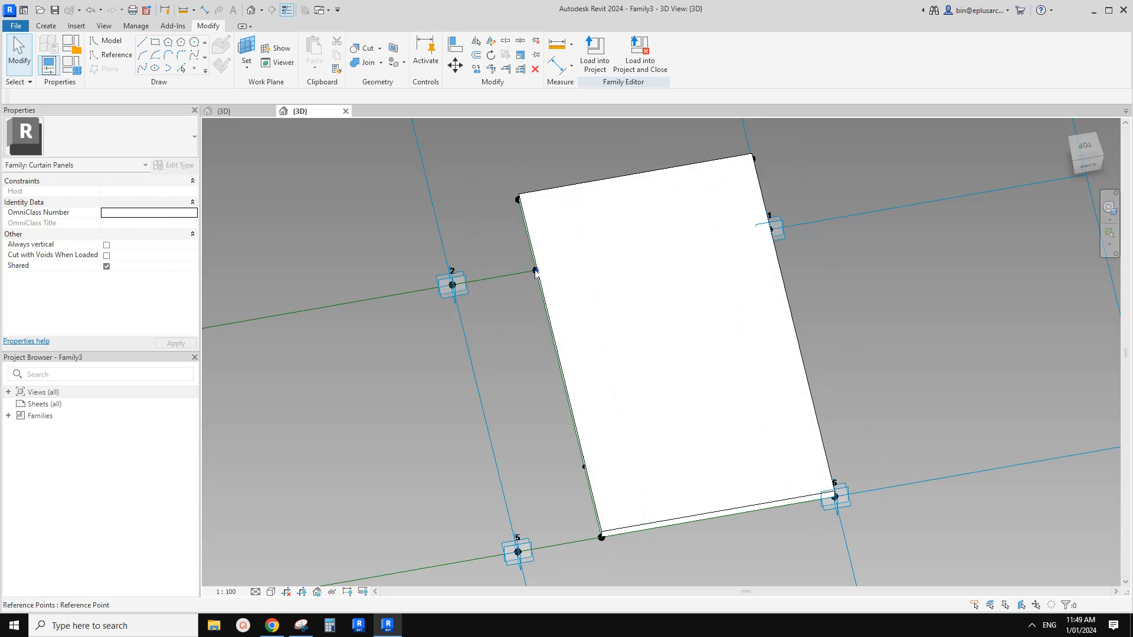
left_click(535, 271)
scroll(536, 278, "down", 2)
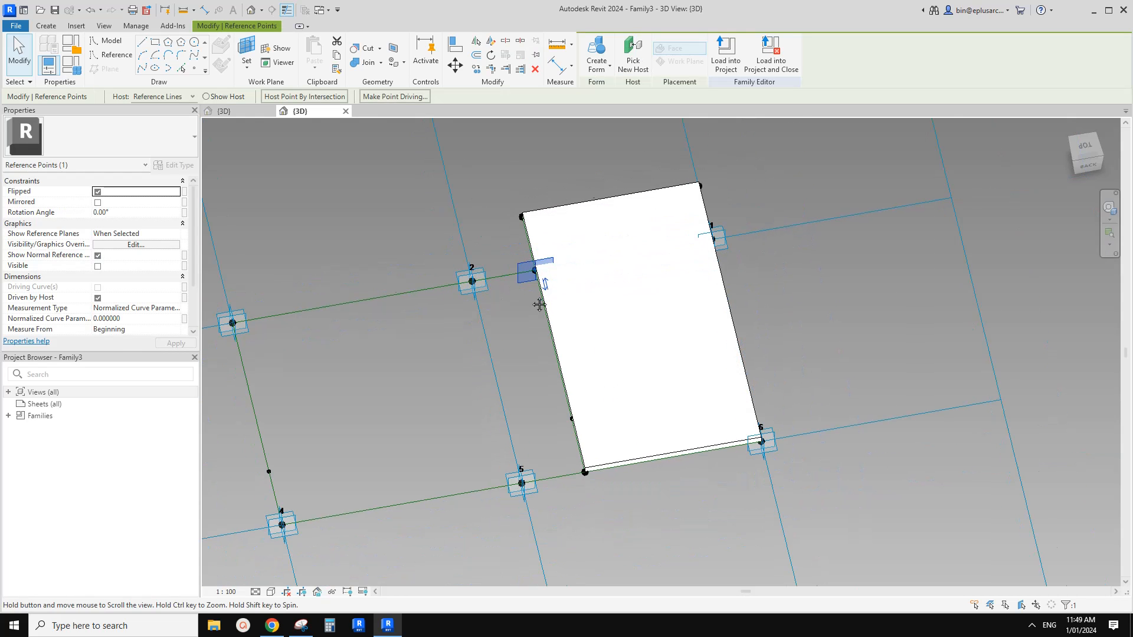
middle_click_drag(539, 305, 567, 294)
key("Escape")
scroll(563, 260, "up", 1)
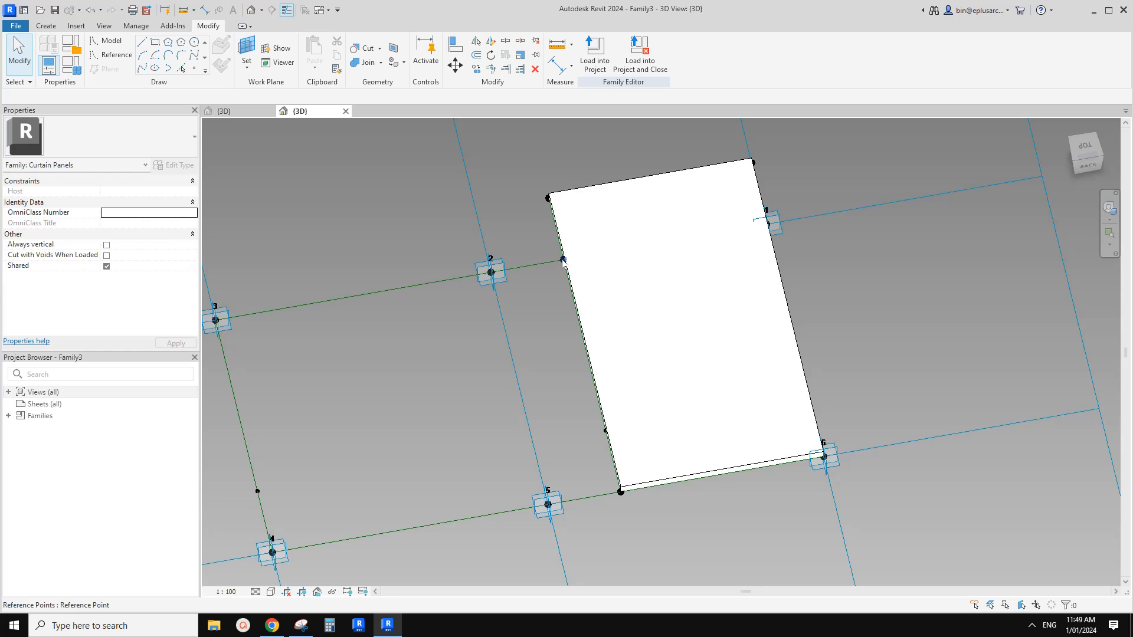
Temporarily hide the line end points overlapping the driving offset point on edge 1–2 near point 2
left_click(562, 261)
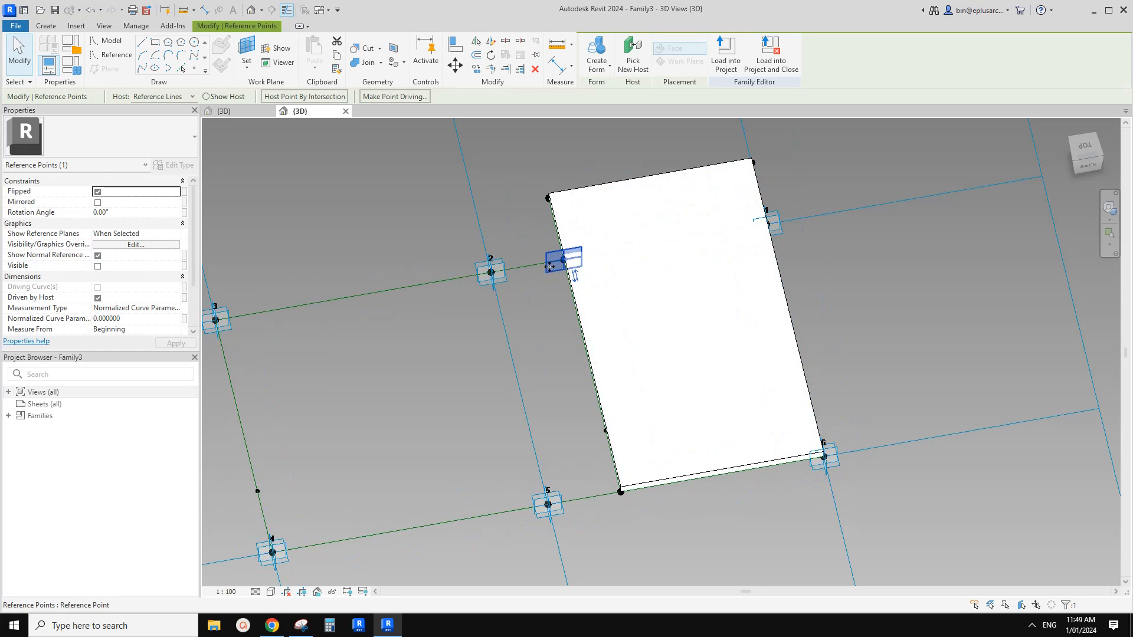
middle_click_drag(563, 260, 562, 266)
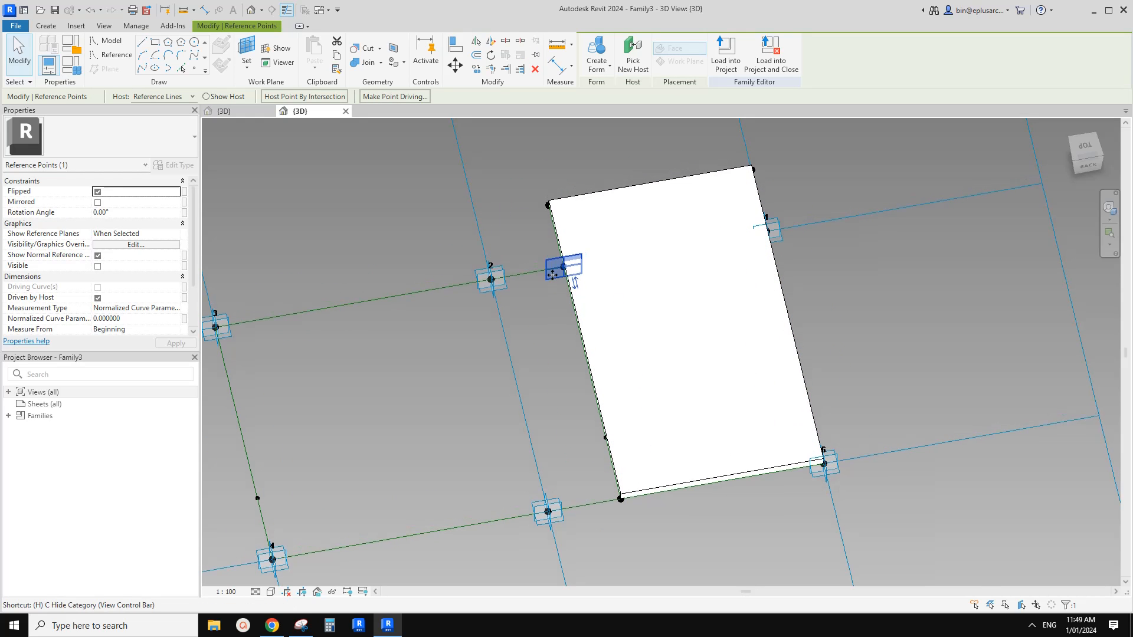
key("h")
key("h")
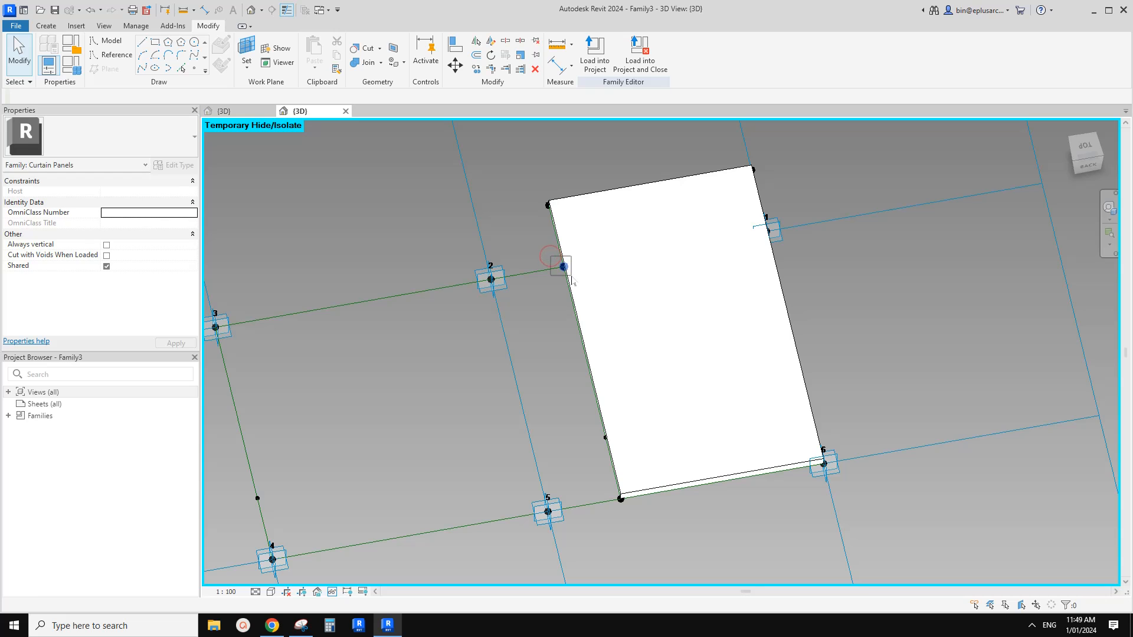
left_click(564, 267)
key("h")
key("h")
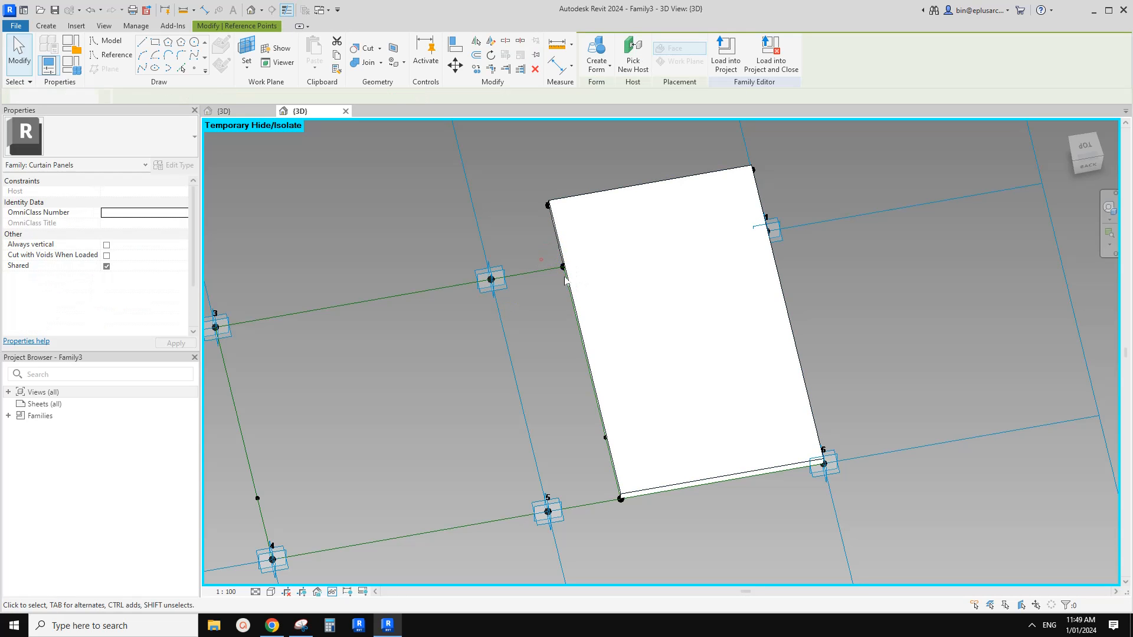
Create a reference line from the offset point on edge 1–2 near point 2 to point 3
left_click(564, 268)
middle_click_drag(565, 268, 578, 274)
middle_click_drag(323, 329, 395, 299)
left_click(357, 323, "ctrl")
scroll(423, 299, "down", 1)
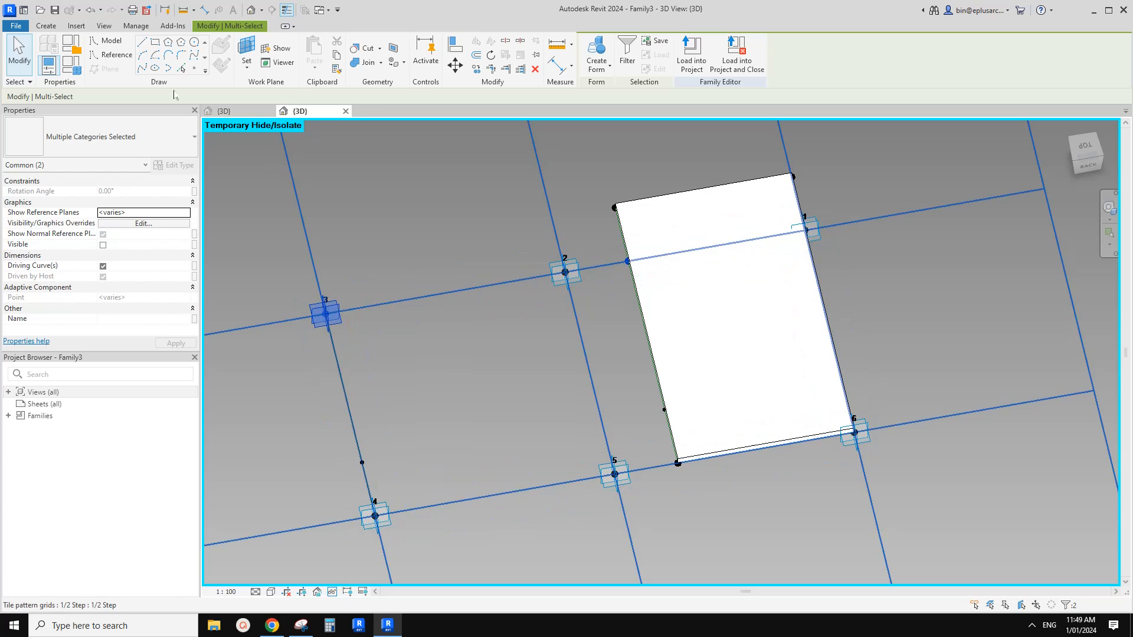
left_click(141, 70)
middle_click_drag(465, 270, 423, 279)
left_click(103, 276)
left_click(484, 335)
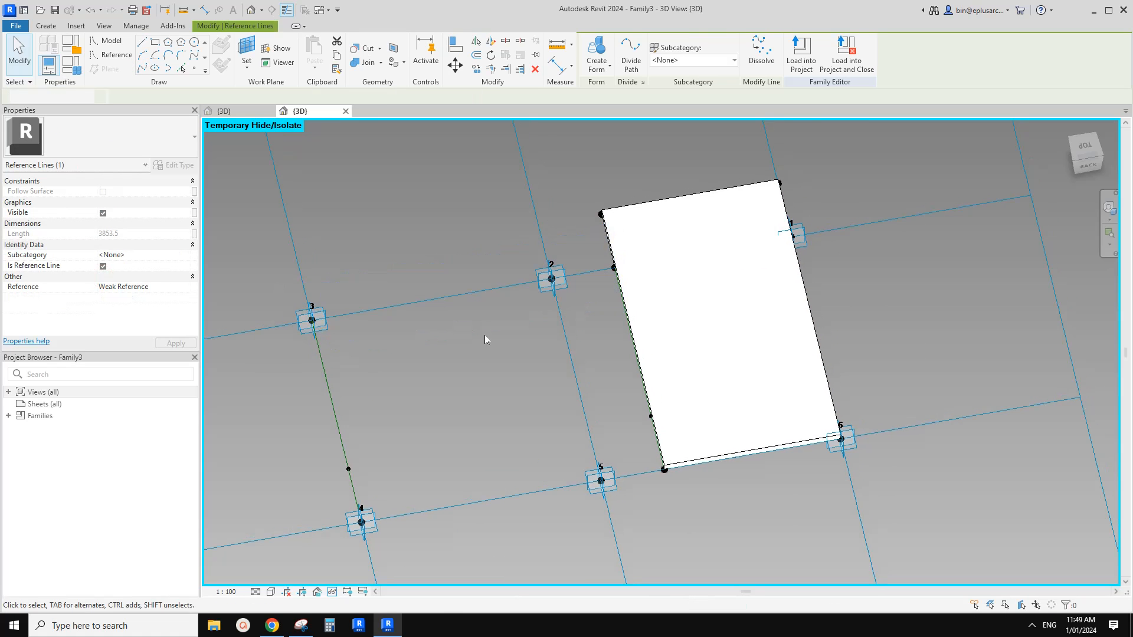
Create a reference line from point 3 to the offset point on edge 3–4 near point 4
left_click(348, 469)
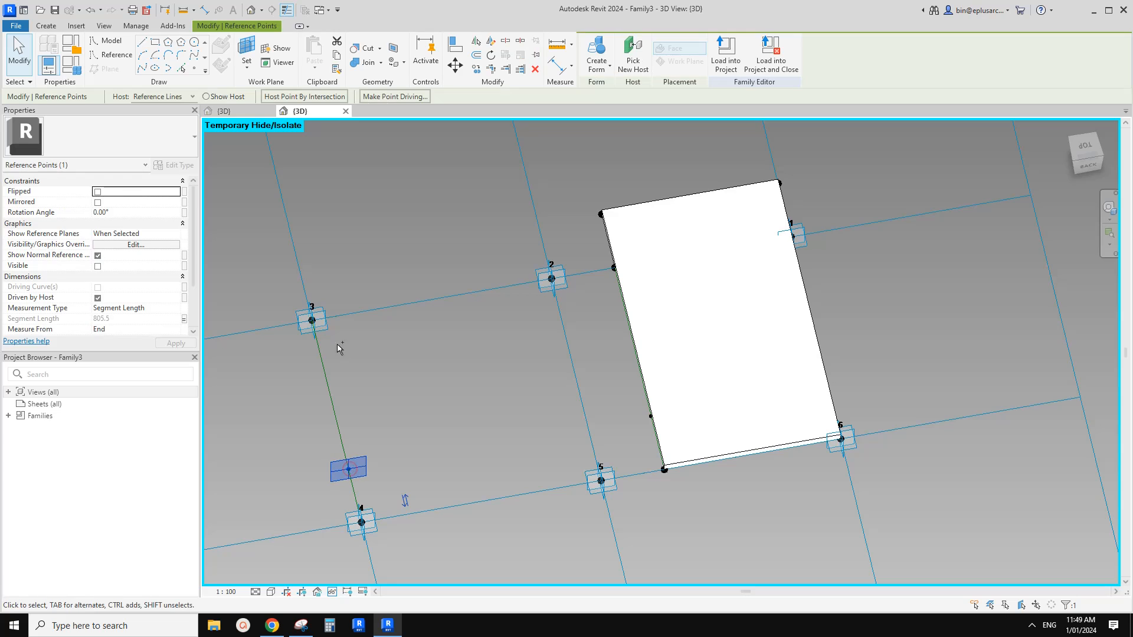
left_click(142, 70)
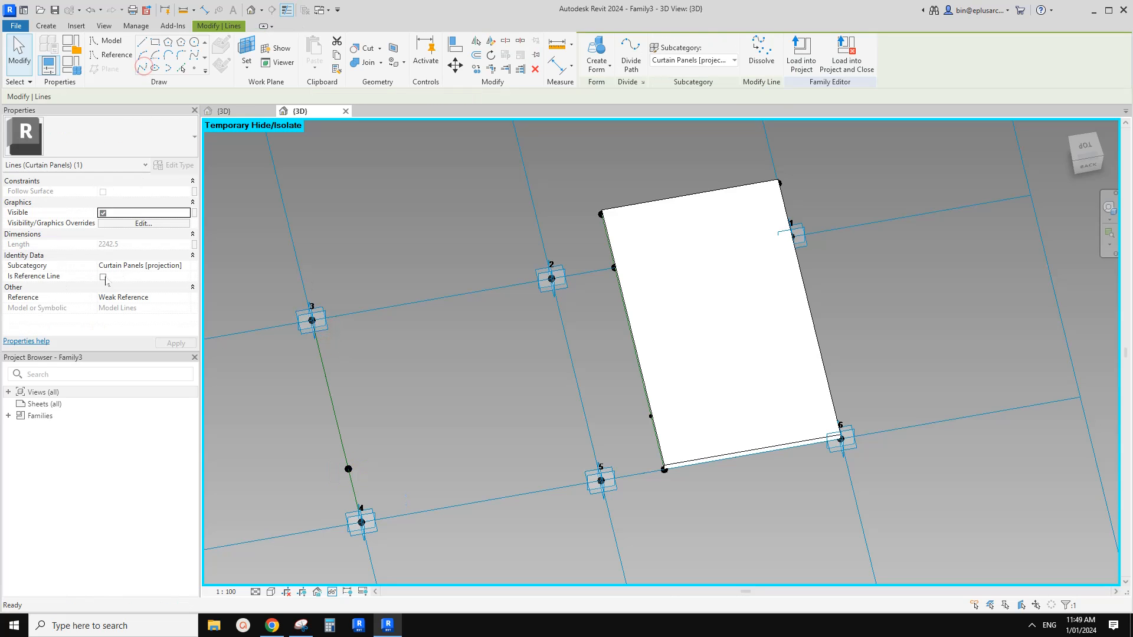
left_click(103, 276)
left_click(365, 316)
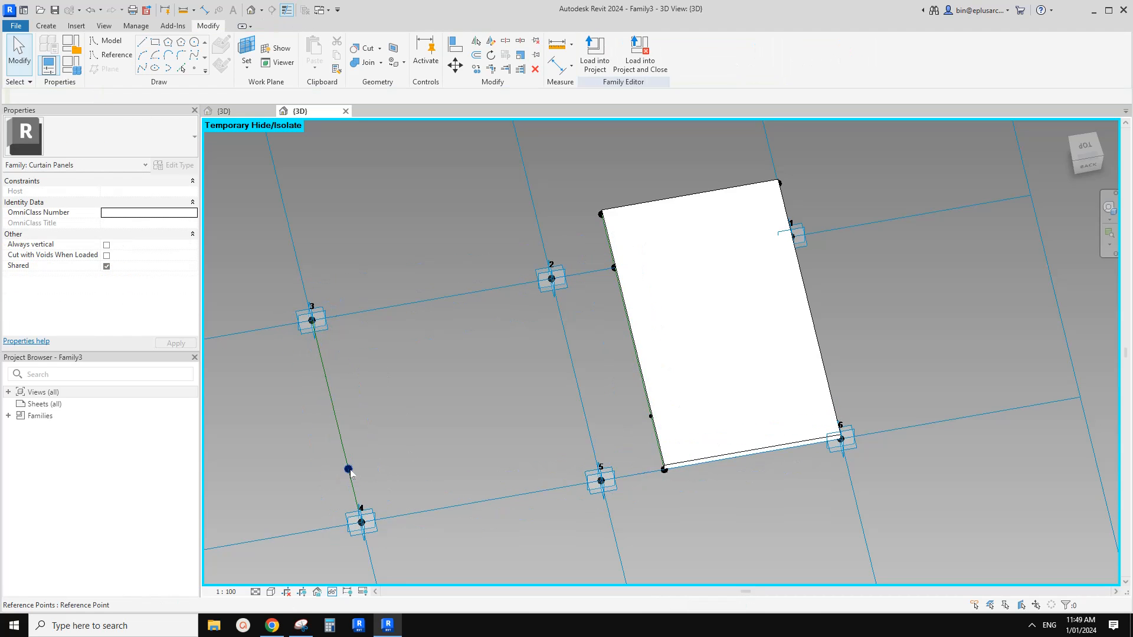
Create a reference line from the offset point near point 4 to the offset point on the inner line near edge 5–6
left_click(348, 469)
left_click(650, 416, "ctrl")
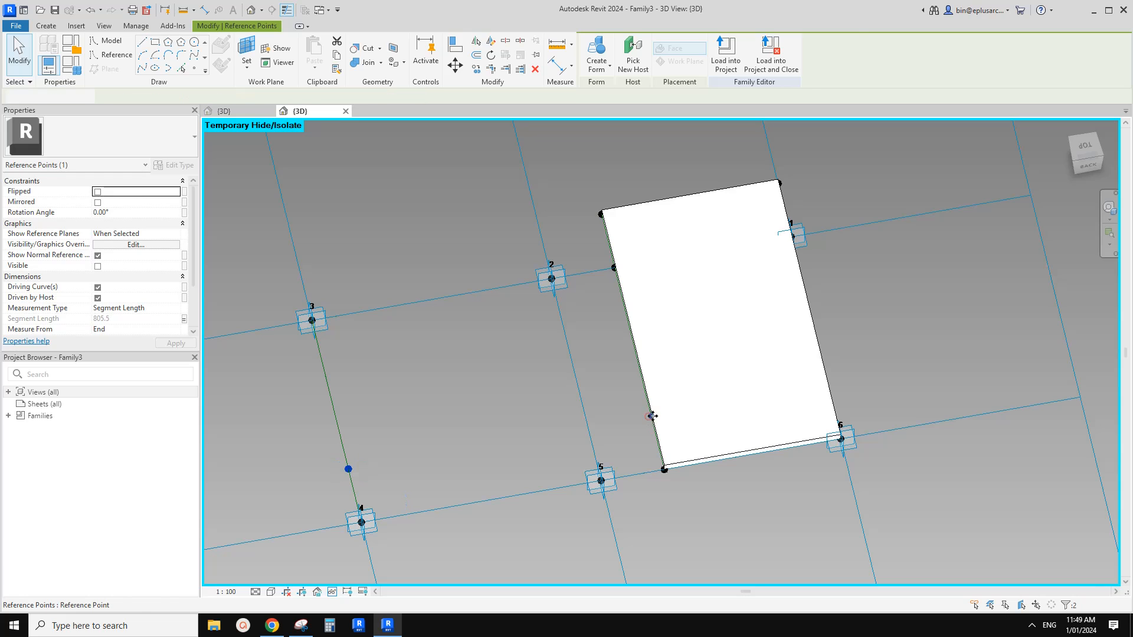
left_click(143, 69)
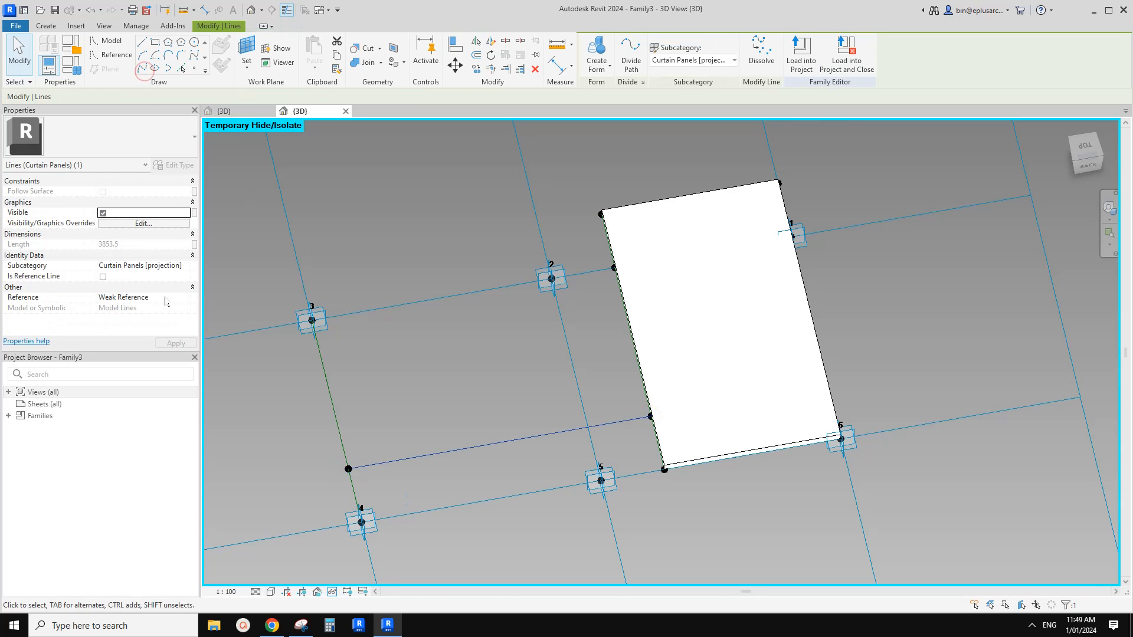
left_click(104, 277)
middle_click_drag(460, 302, 462, 302)
left_click(463, 302)
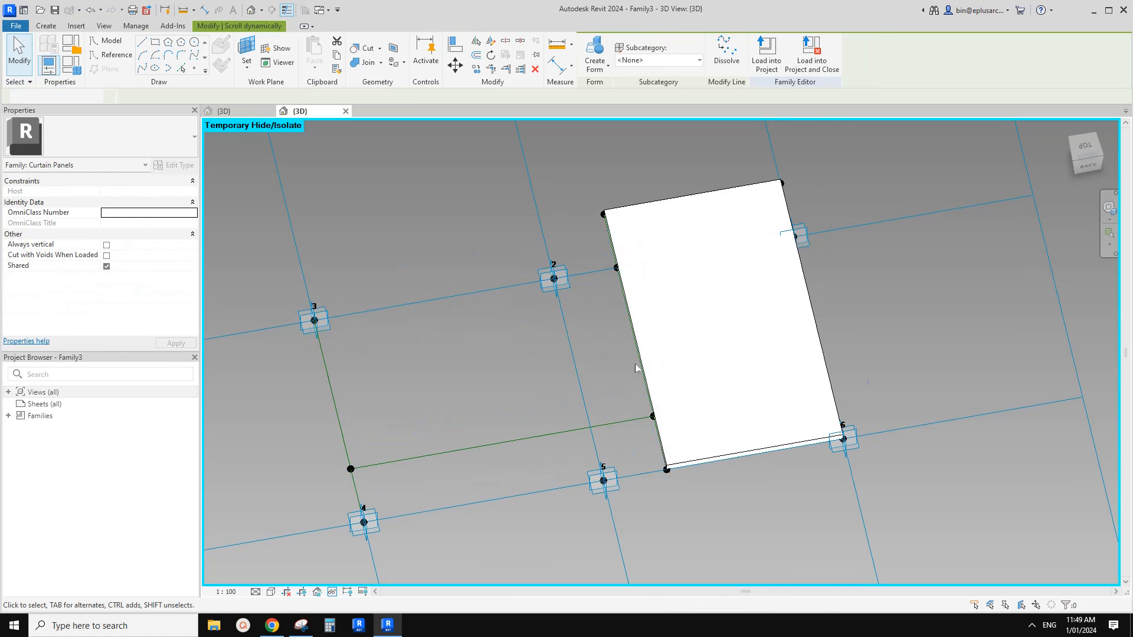
Create a reference line along the form's side from the offset point near point 2 to the offset point near edge 5–6
key("Tab")
key("Tab")
key("Tab")
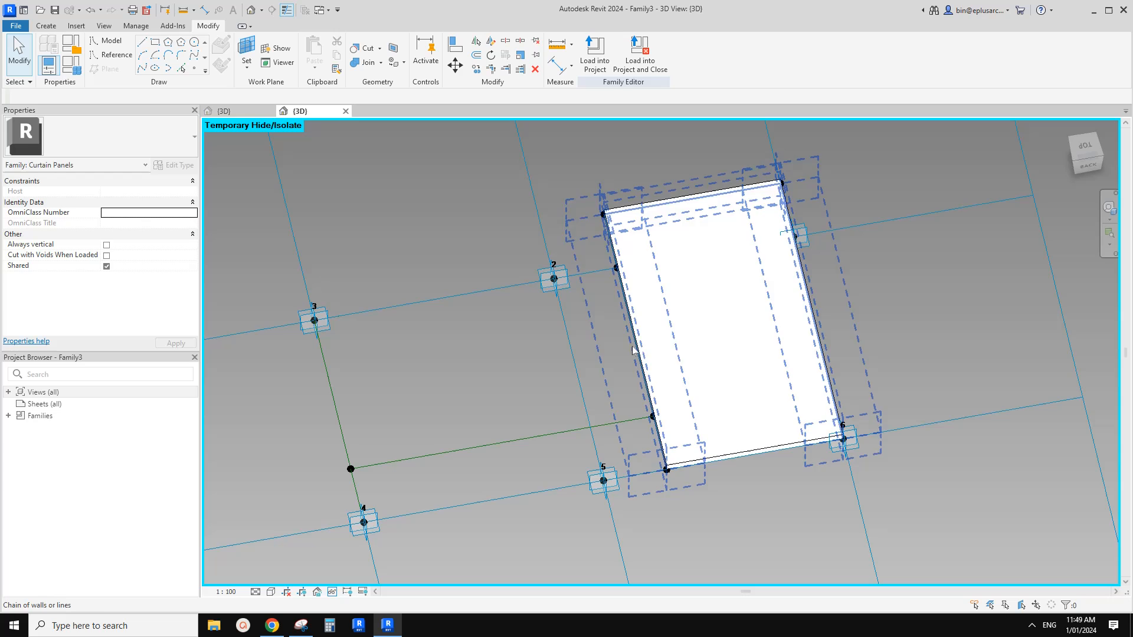
left_click(617, 269)
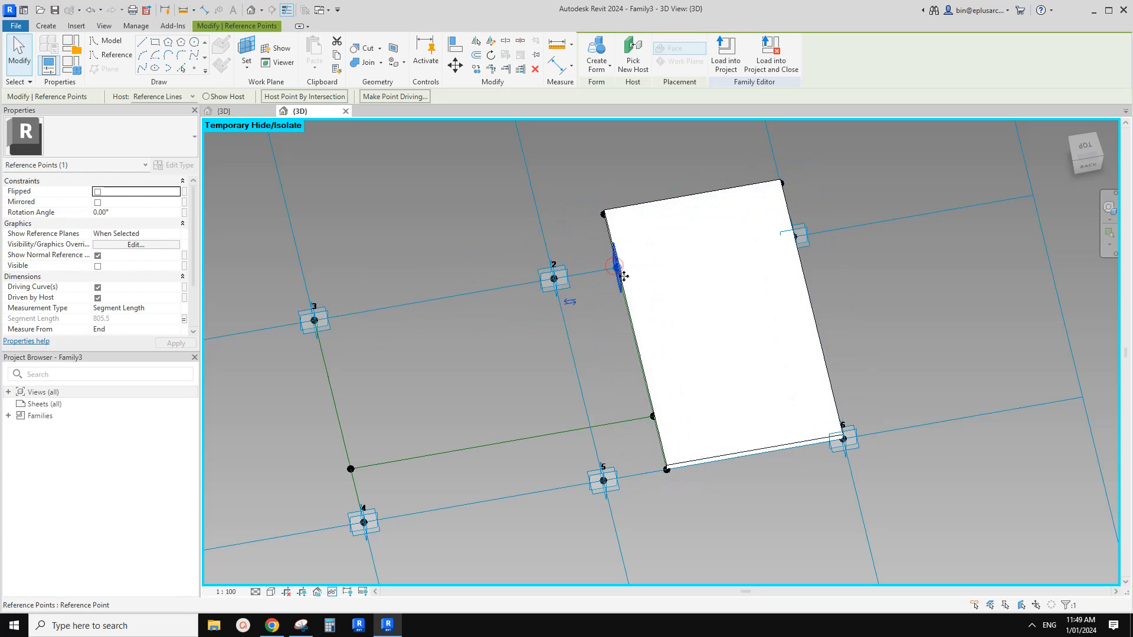
left_click(653, 417, "ctrl")
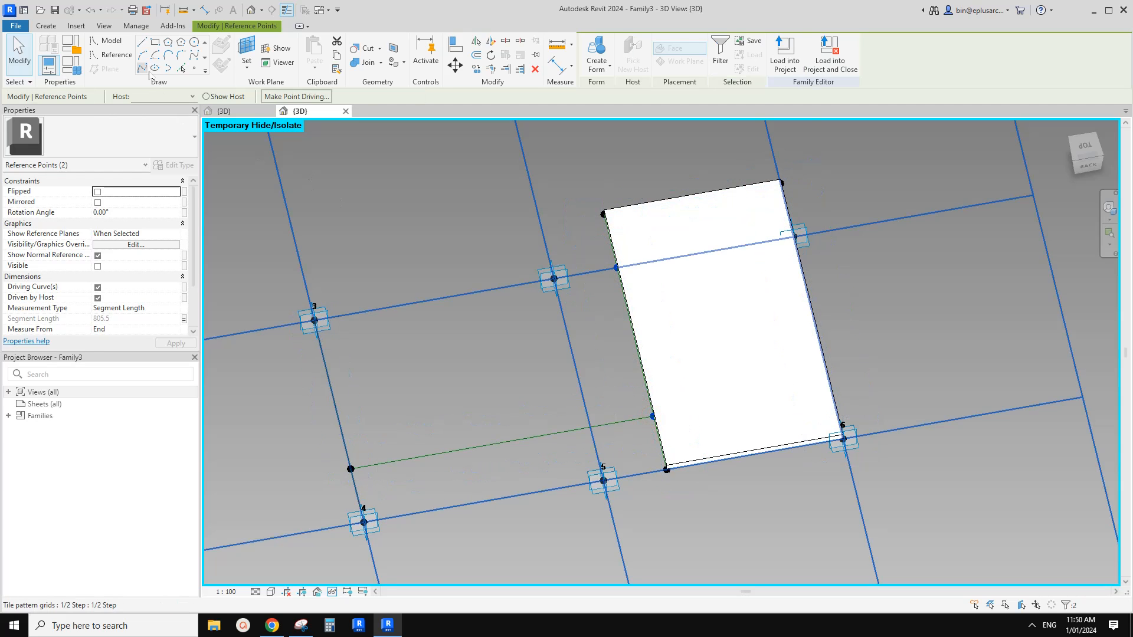
left_click(625, 298)
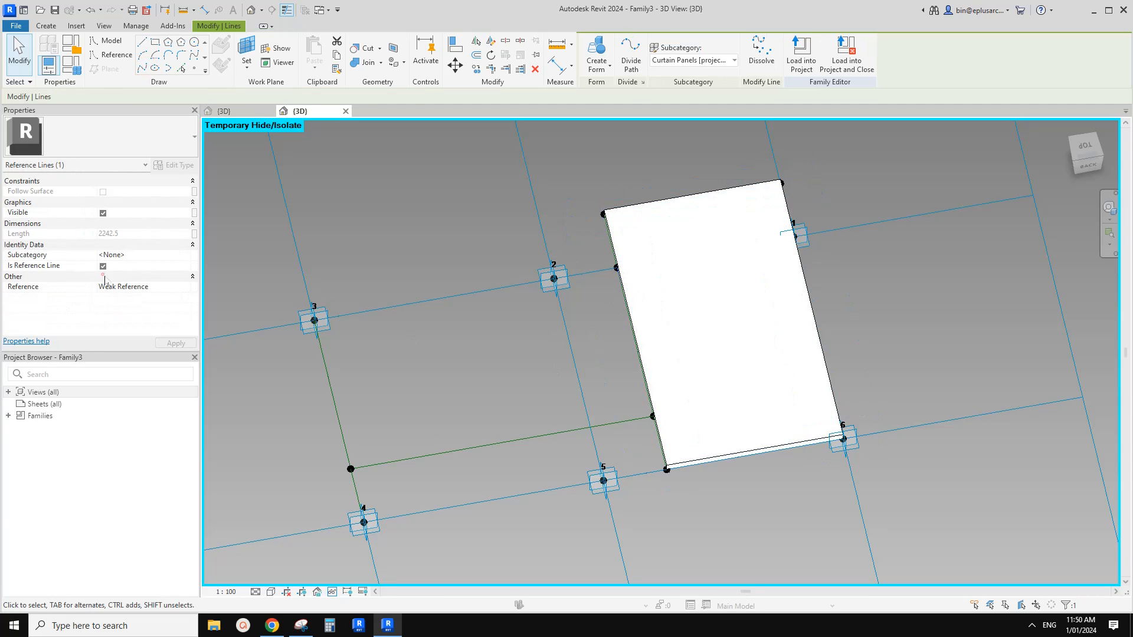
Create a flat solid form from the closed chain of four reference lines around points 2, 3 and 4
left_click(462, 355)
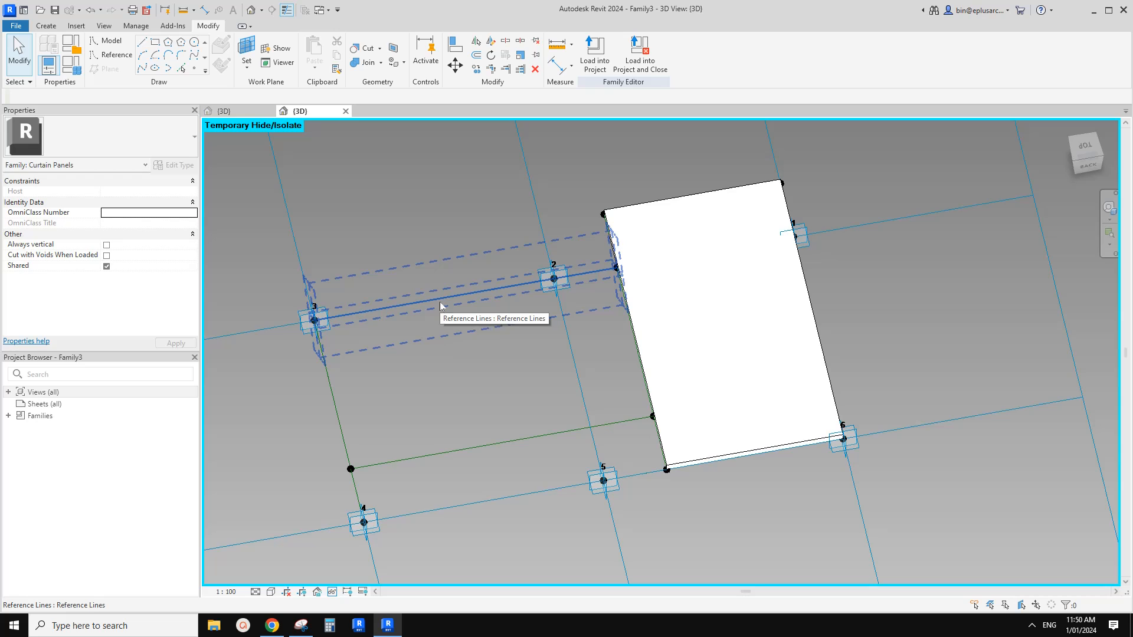
left_click(441, 303)
key("Tab")
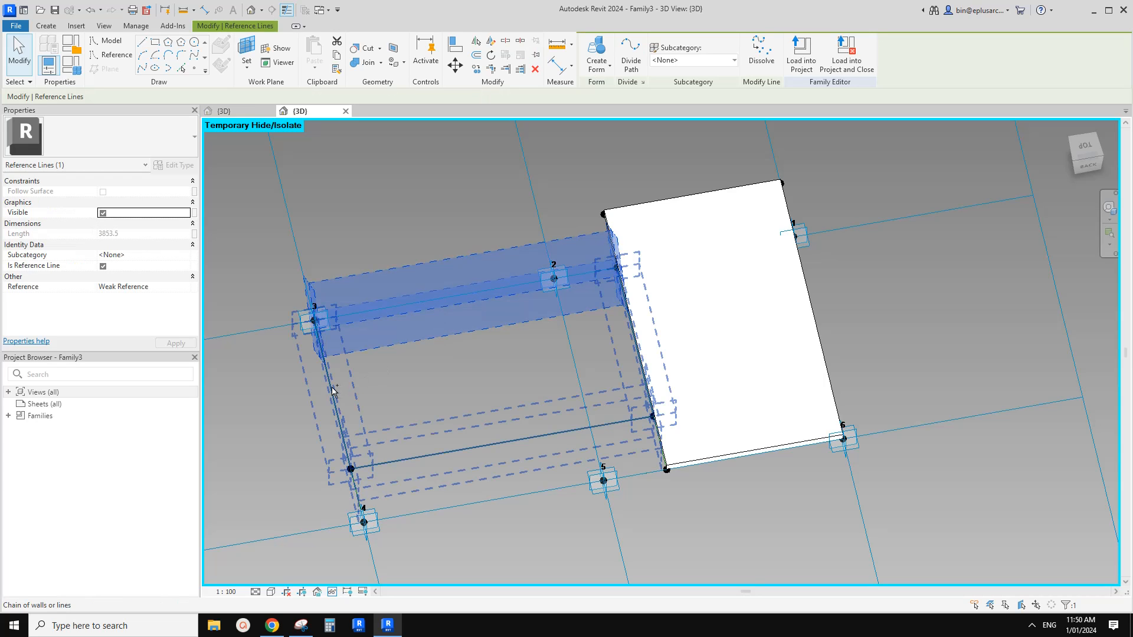
left_click(332, 389)
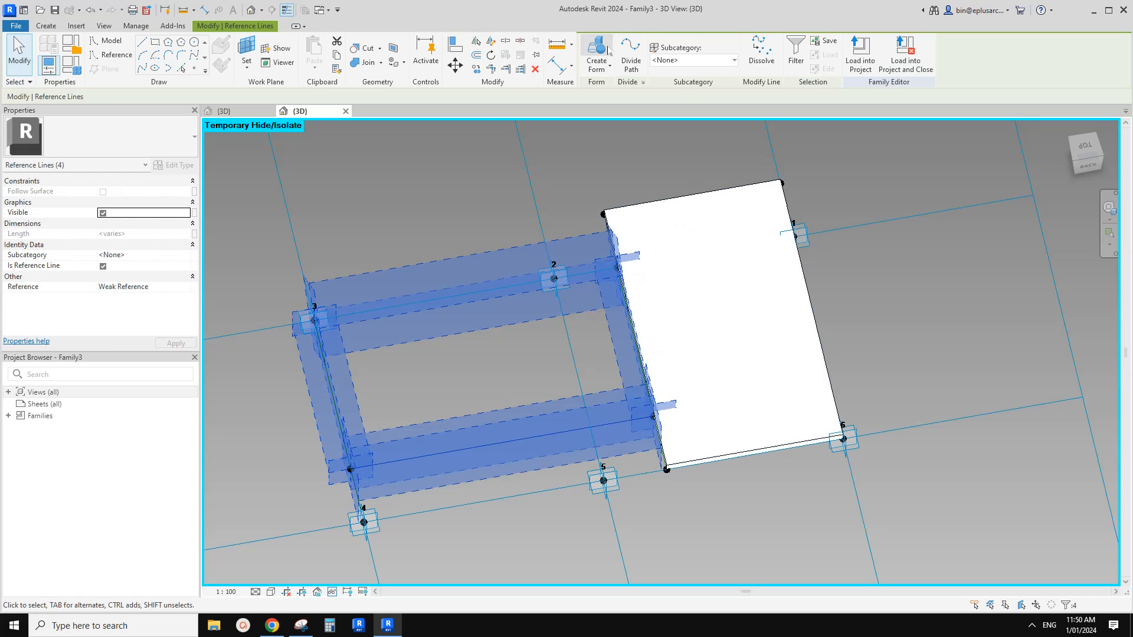
left_click(275, 496)
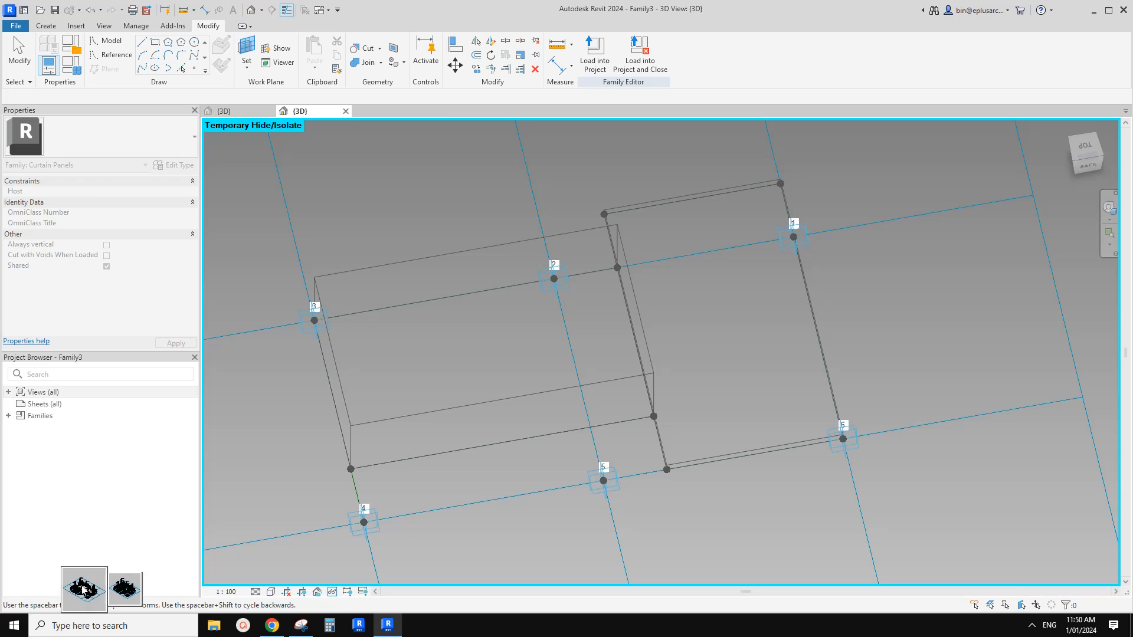
left_click(110, 585)
Set the new form's positive offset to 100 mm
left_click(138, 195)
type("100.0")
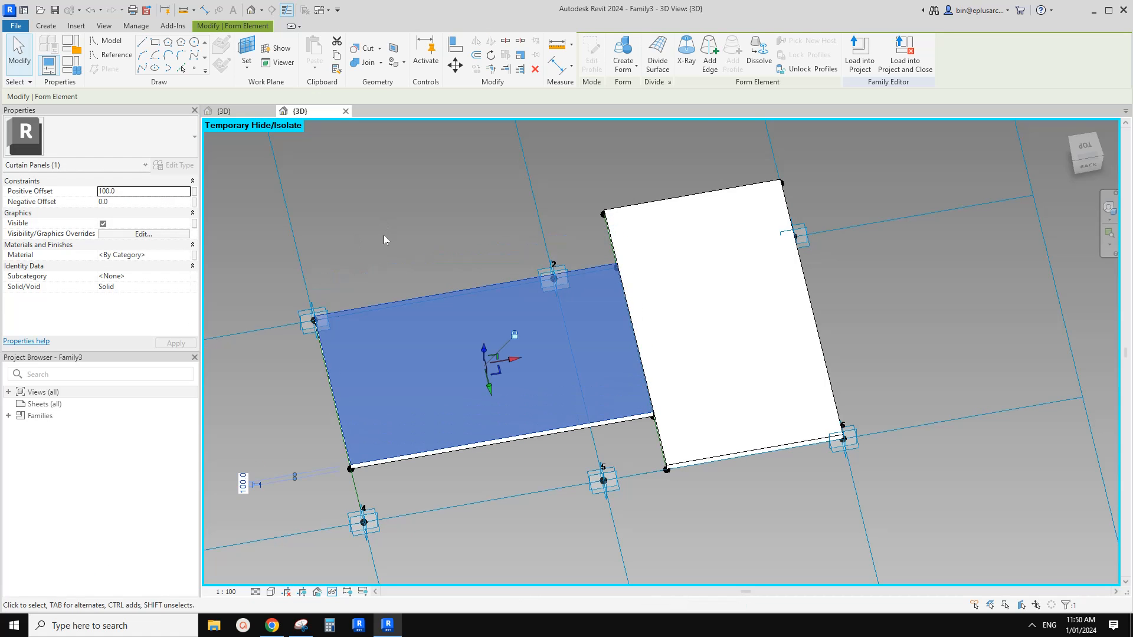
scroll(384, 235, "down", 3)
middle_click_drag(413, 301, 504, 227, "shift")
left_click(506, 229)
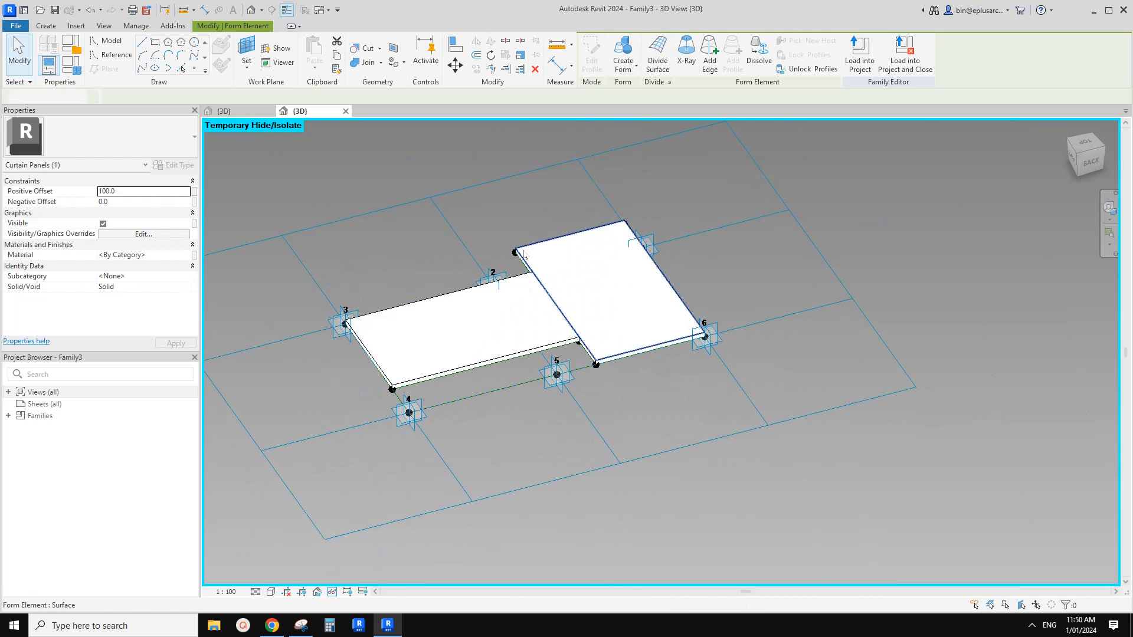
scroll(516, 236, "up", 2)
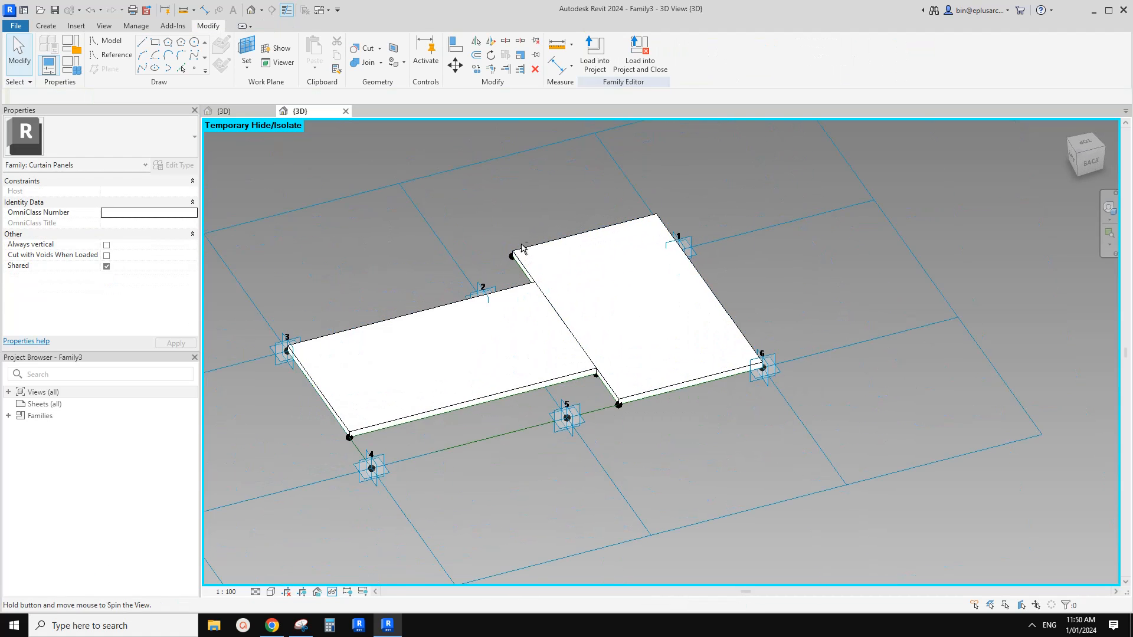
Switch to the Family2 mass and draw a reference-line rectangle on Level 1 just beyond the existing patterned surface
left_click(248, 112)
key("Escape")
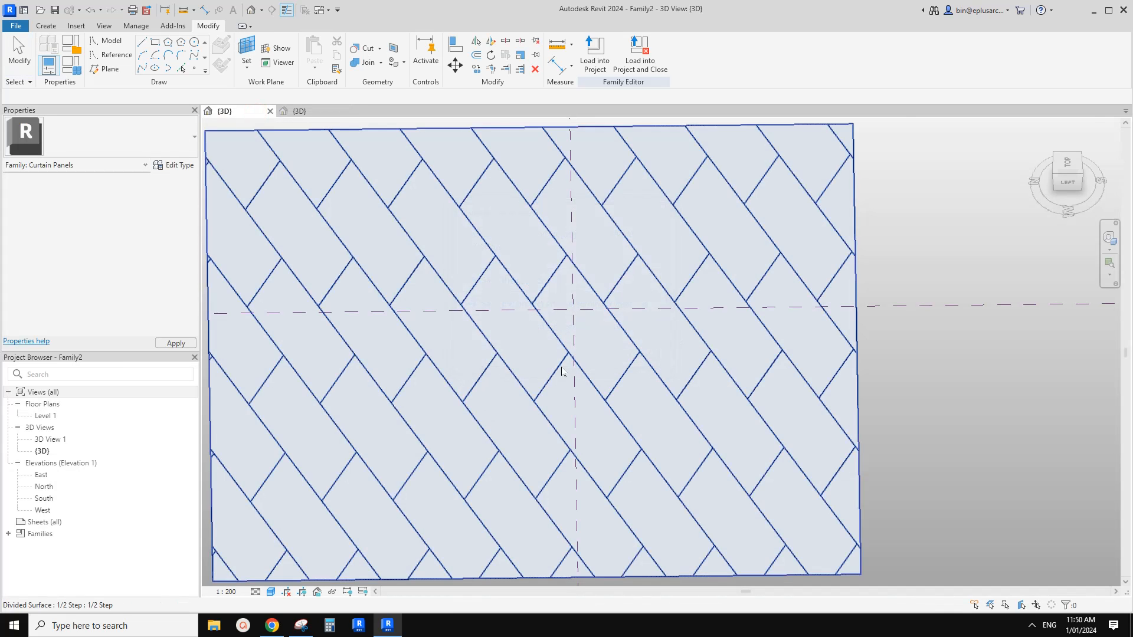
scroll(561, 374, "down", 3)
middle_click_drag(704, 385, 346, 379)
scroll(607, 374, "down", 2)
middle_click_drag(516, 376, 646, 440)
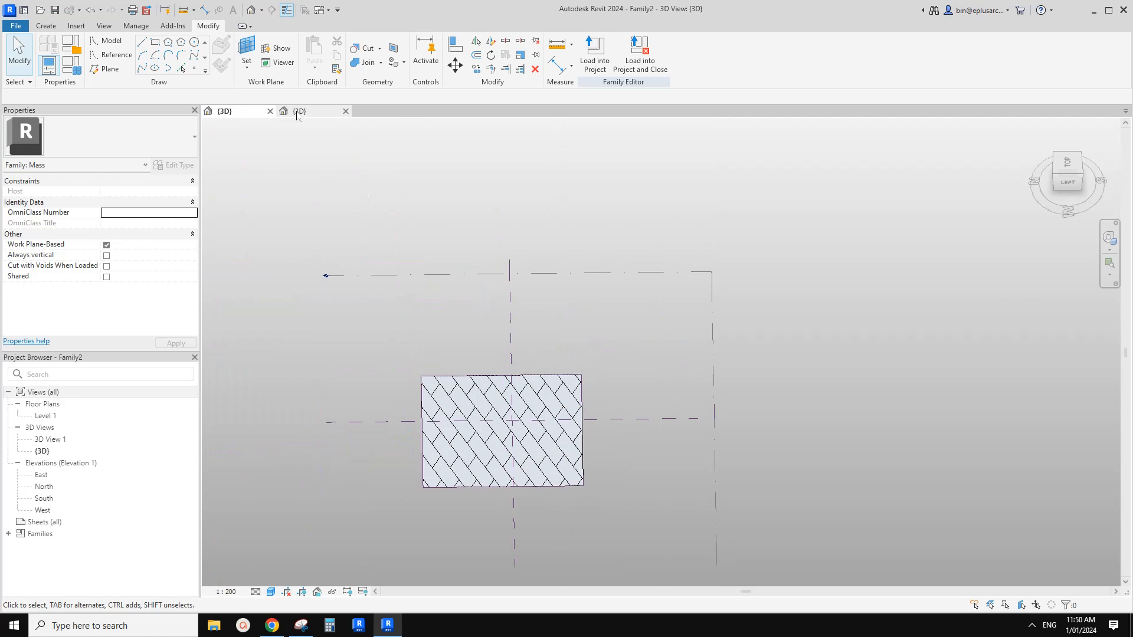
middle_click_drag(340, 208, 350, 251)
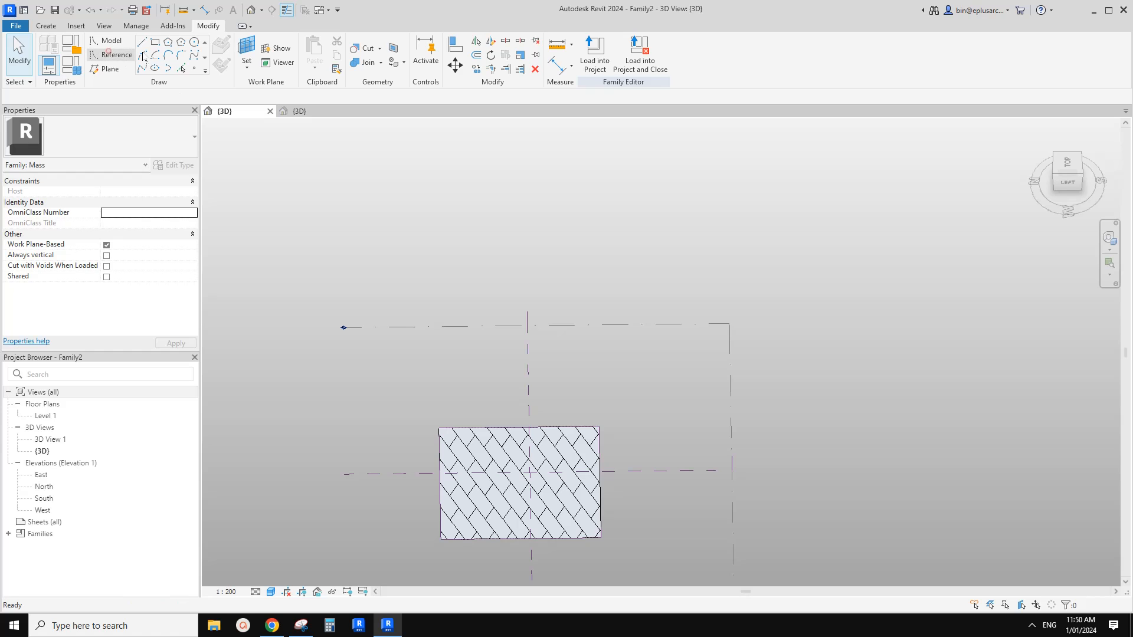
left_click(110, 54)
left_click(154, 42)
middle_click_drag(352, 196, 334, 229)
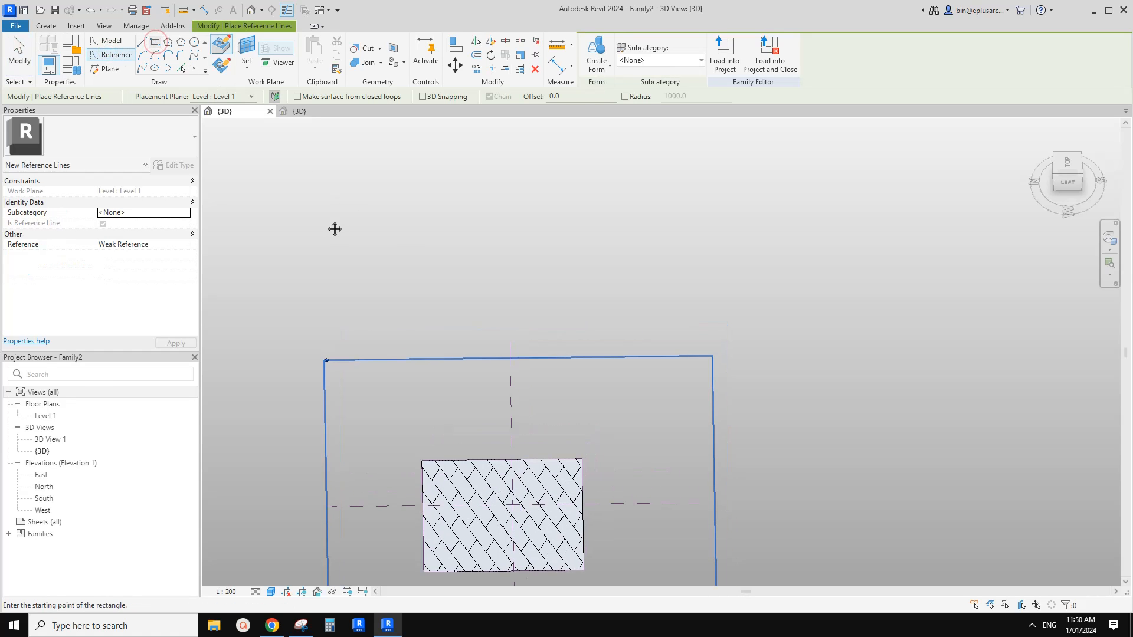
left_click(429, 259)
left_click(592, 411)
scroll(531, 228, "up", 2)
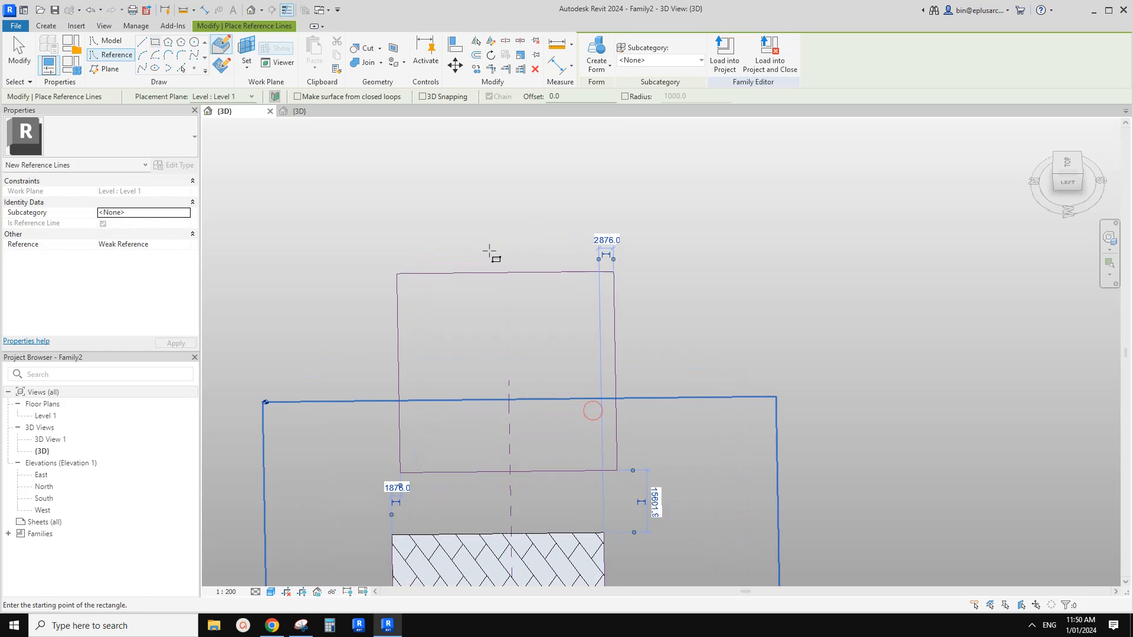
key("Escape")
left_click(596, 57)
key("Escape")
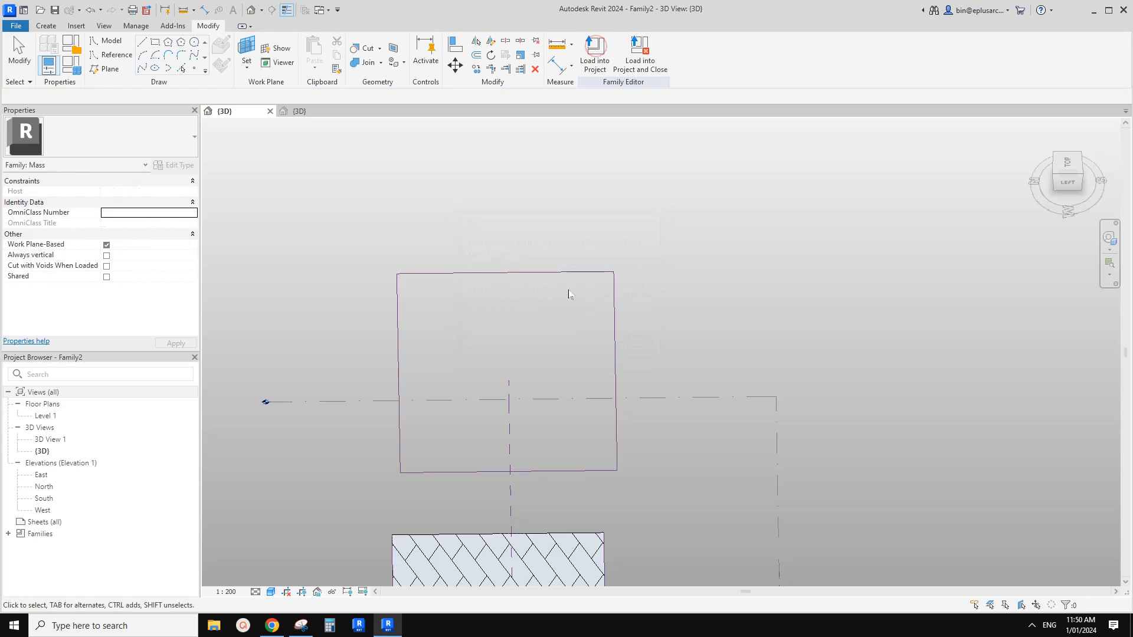
Create a flat surface form from the rectangle's four reference lines
key("Tab")
left_click(565, 272)
left_click(597, 48)
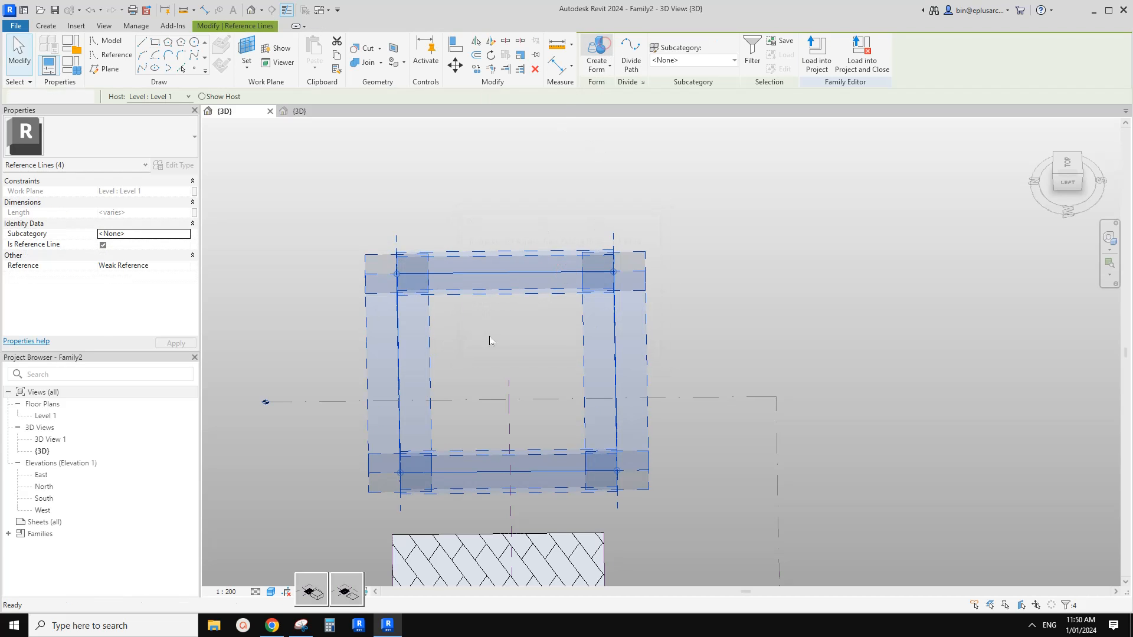
left_click(354, 586)
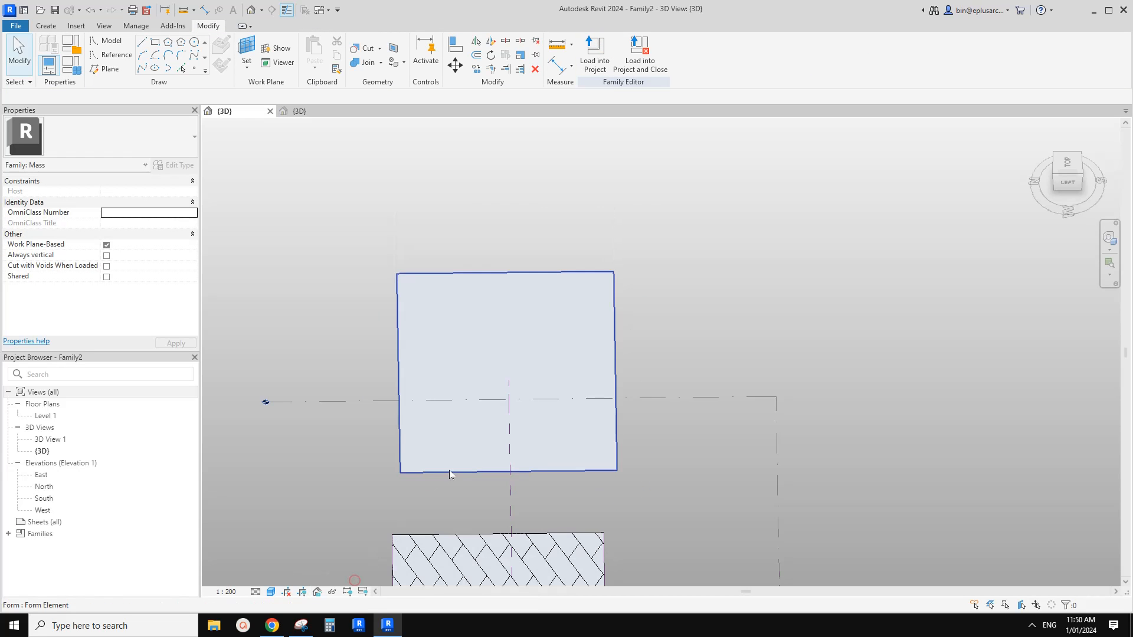
Divide the new surface and apply the 1/2 Step pattern to it
left_click(519, 337)
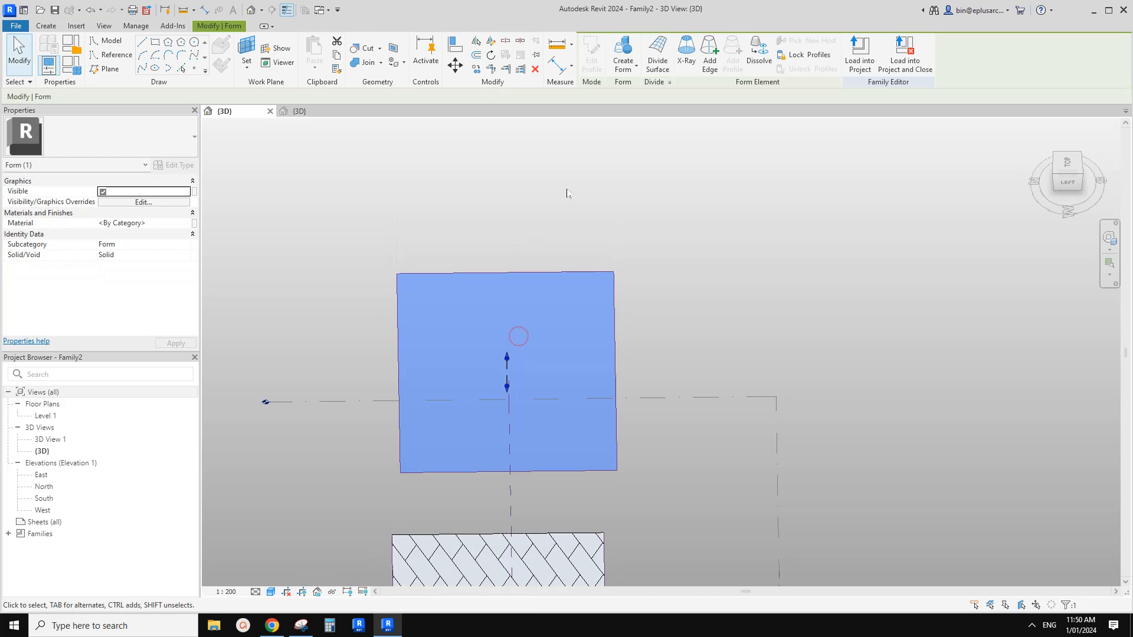
left_click(658, 54)
left_click(118, 137)
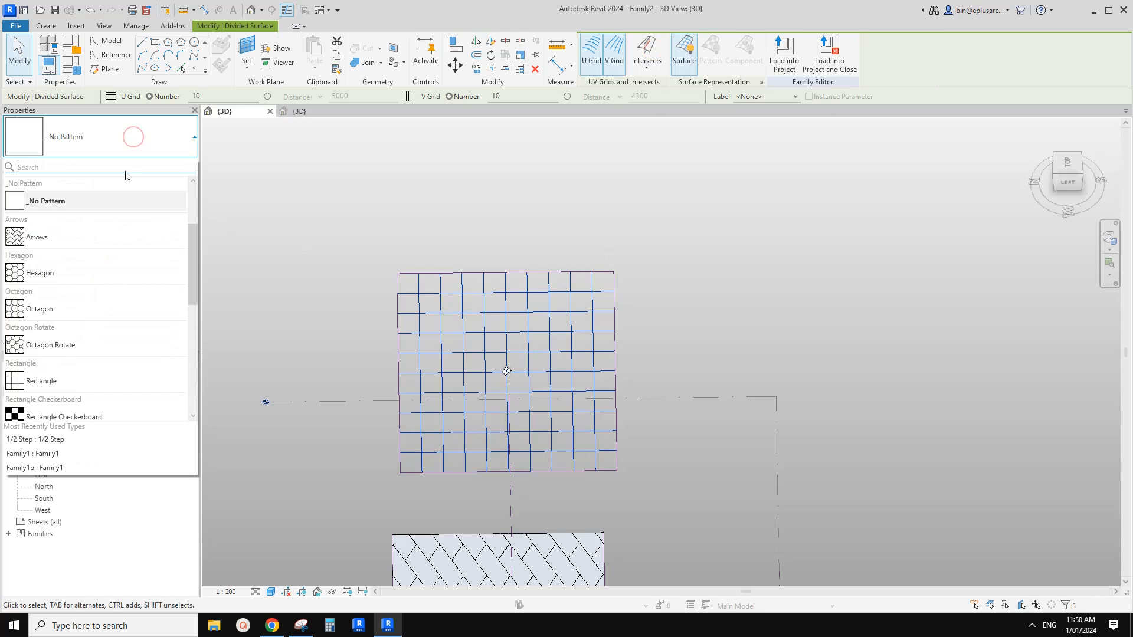
scroll(57, 236, "up", 3)
mouse_move(59, 204)
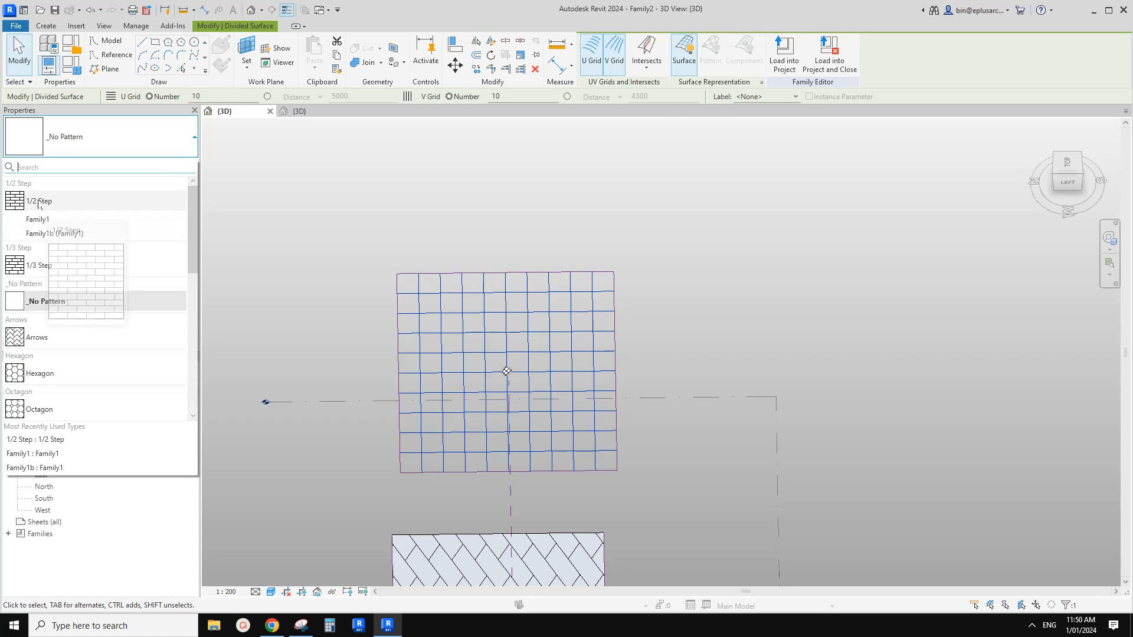
left_click(42, 202)
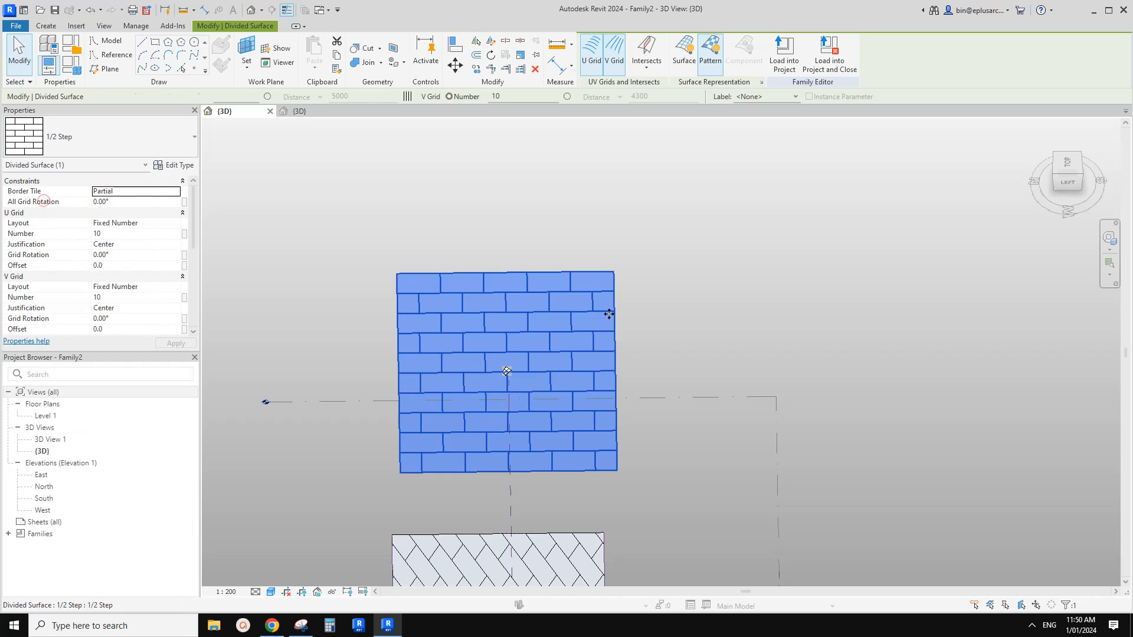
left_click(366, 147)
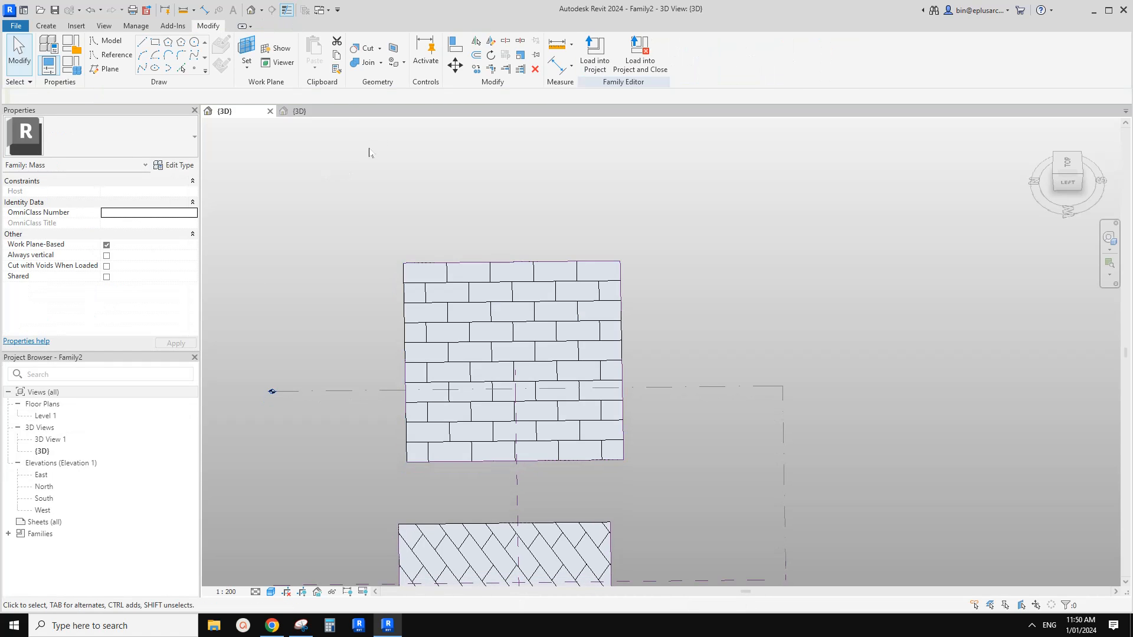
Load the Family3 panel family into the Family2 mass and assign it to the new 1/2 Step divided surface
left_click(300, 112)
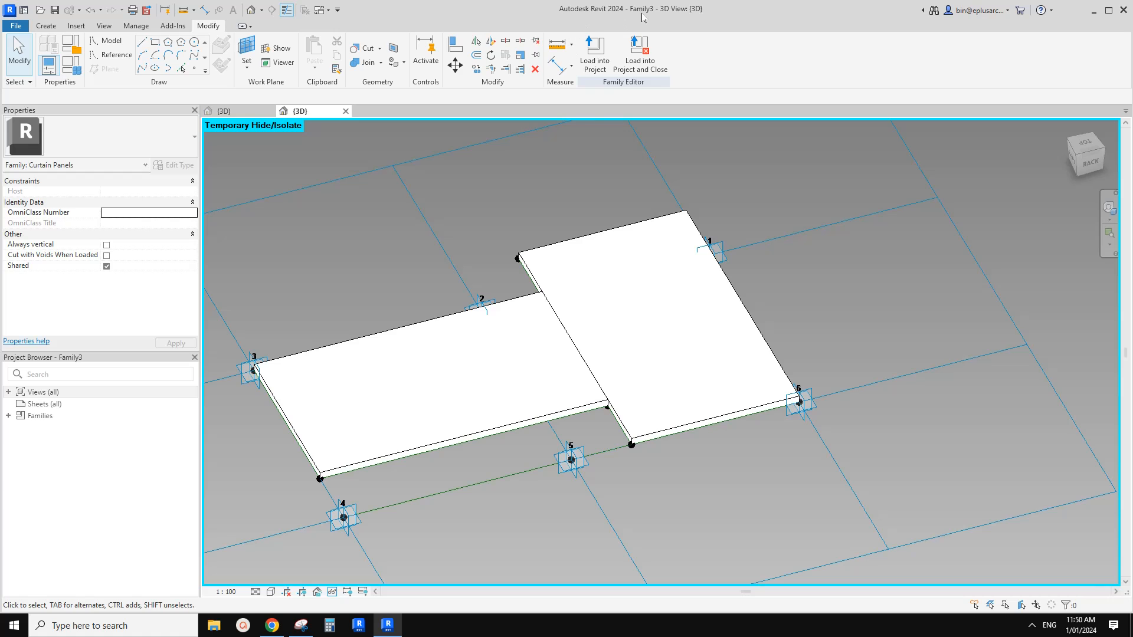
left_click(593, 64)
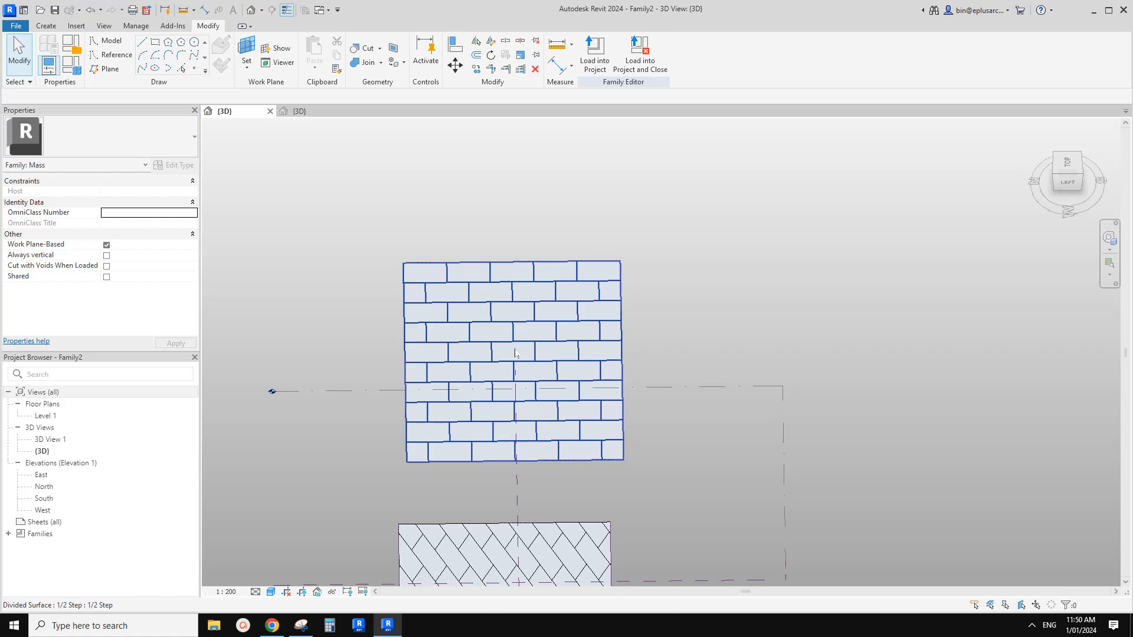
middle_click_drag(516, 354, 547, 366)
middle_click_drag(437, 298, 449, 290)
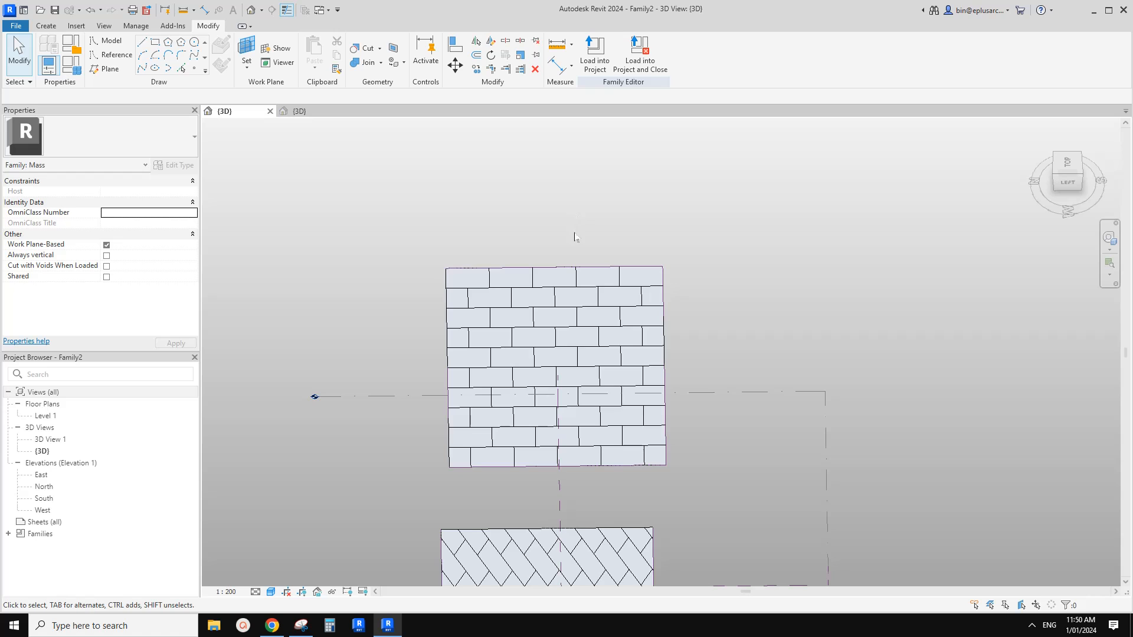
scroll(575, 236, "up", 3)
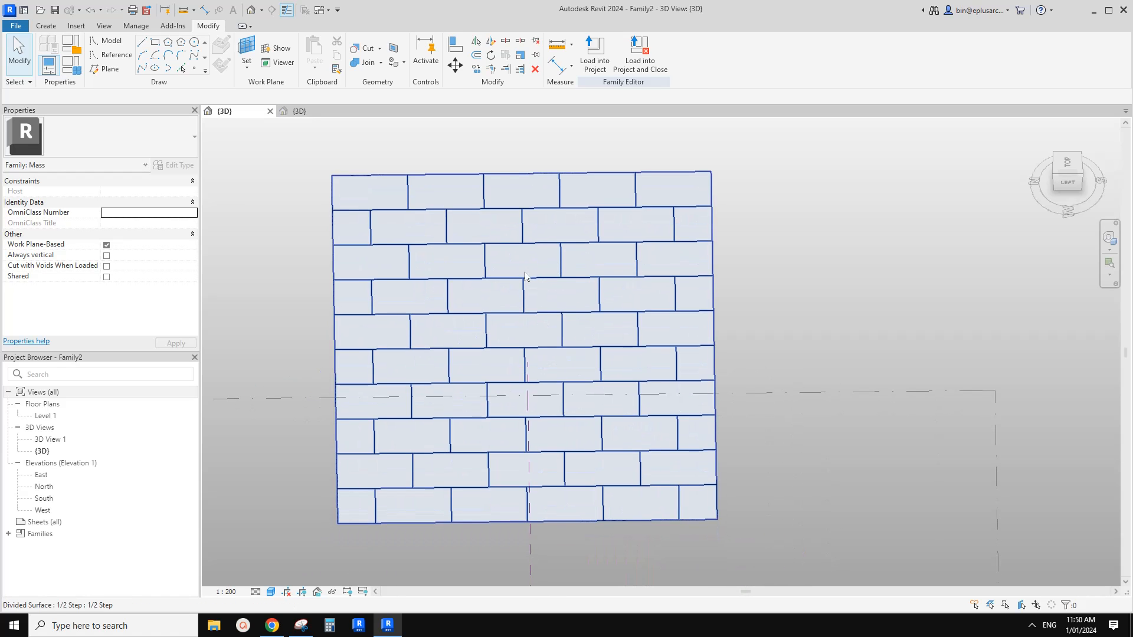
left_click(492, 267)
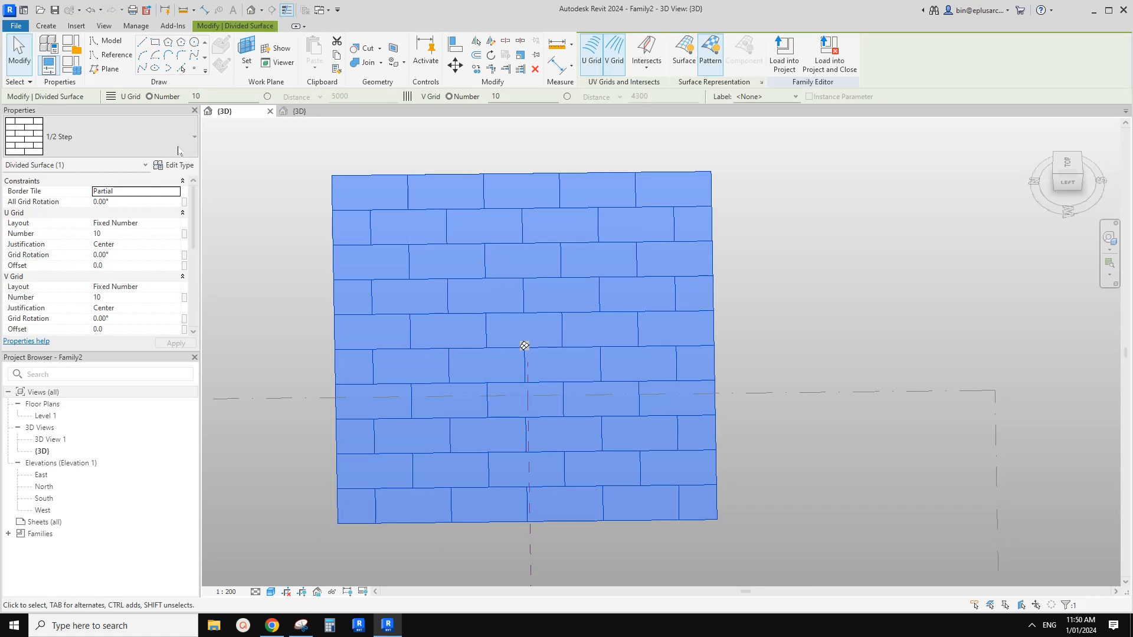
left_click(158, 150)
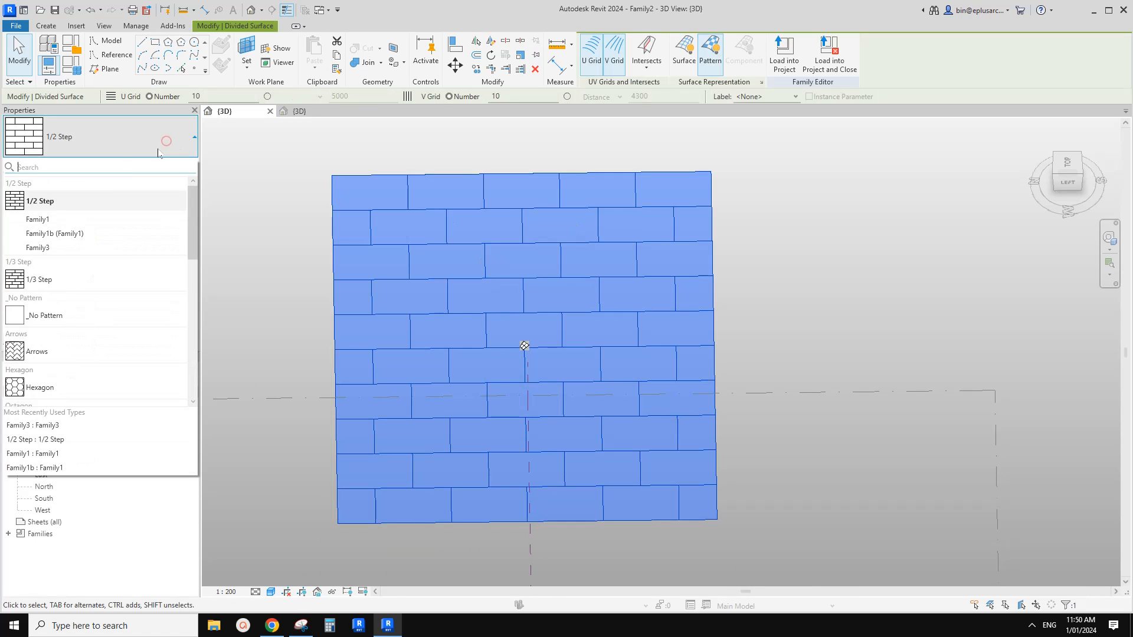
left_click(37, 247)
key("Escape")
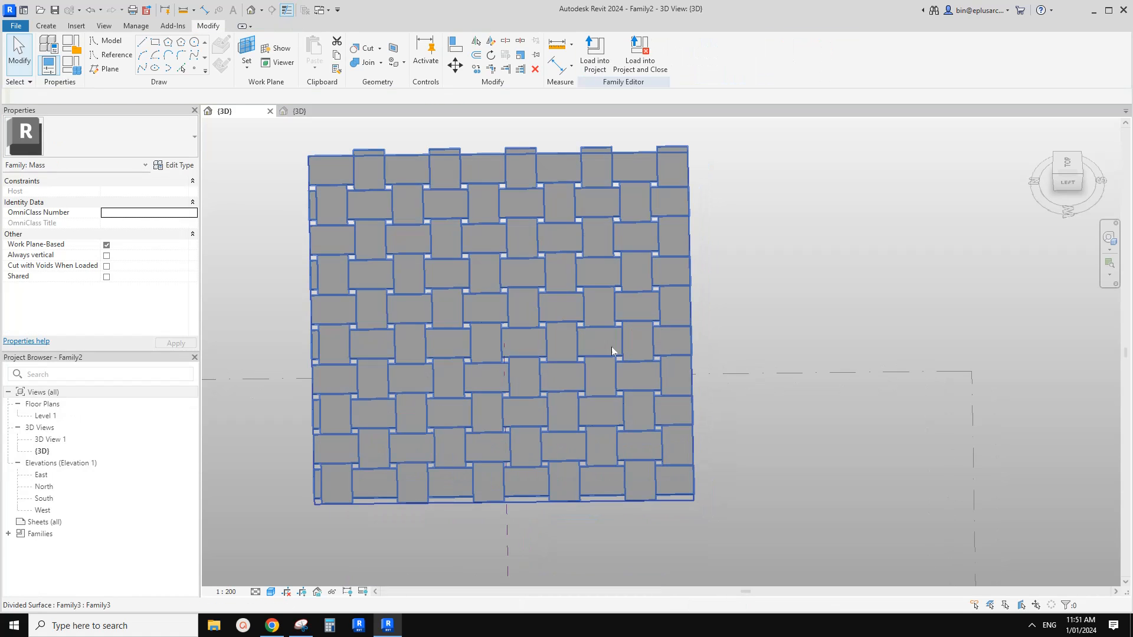
Examine the woven arrangement of panels and the gaps between them on the divided surface from above
middle_click_drag(579, 341, 584, 388, "shift")
left_click(612, 326)
key("Escape")
mouse_move(551, 317)
middle_mouse_down()
mouse_move(559, 354)
mouse_move(561, 321)
mouse_move(555, 331)
middle_mouse_up()
scroll(569, 331, "up", 1)
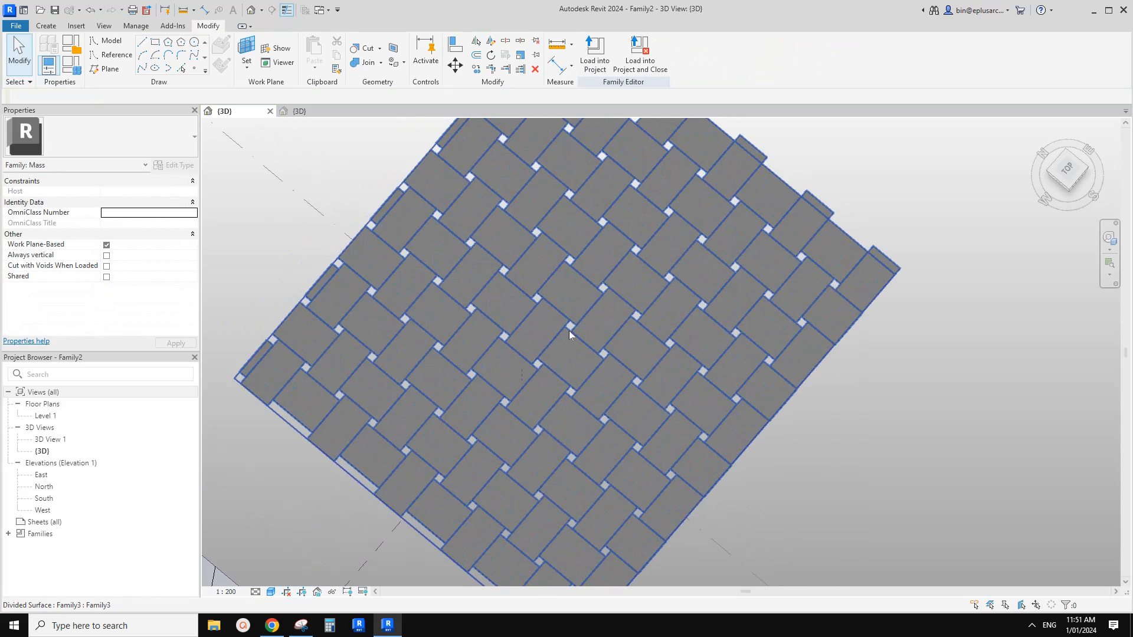
scroll(526, 328, "down", 1)
left_click(535, 332)
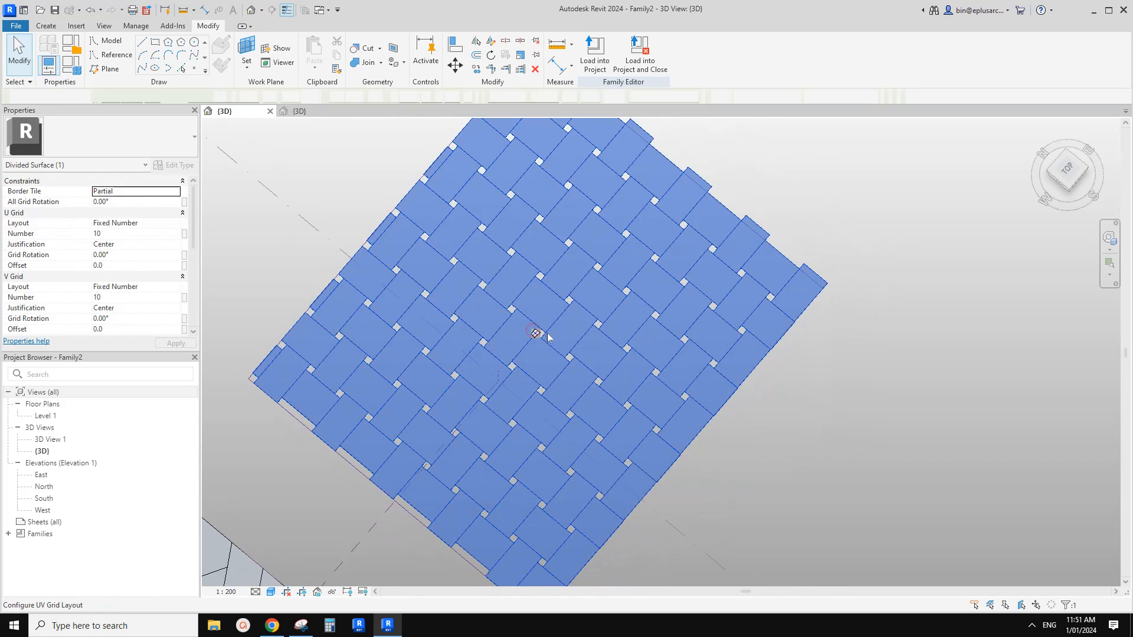
key("Escape")
Set the ofs type parameter of the Family3 panel on the divided surface to 2000
left_click(550, 288)
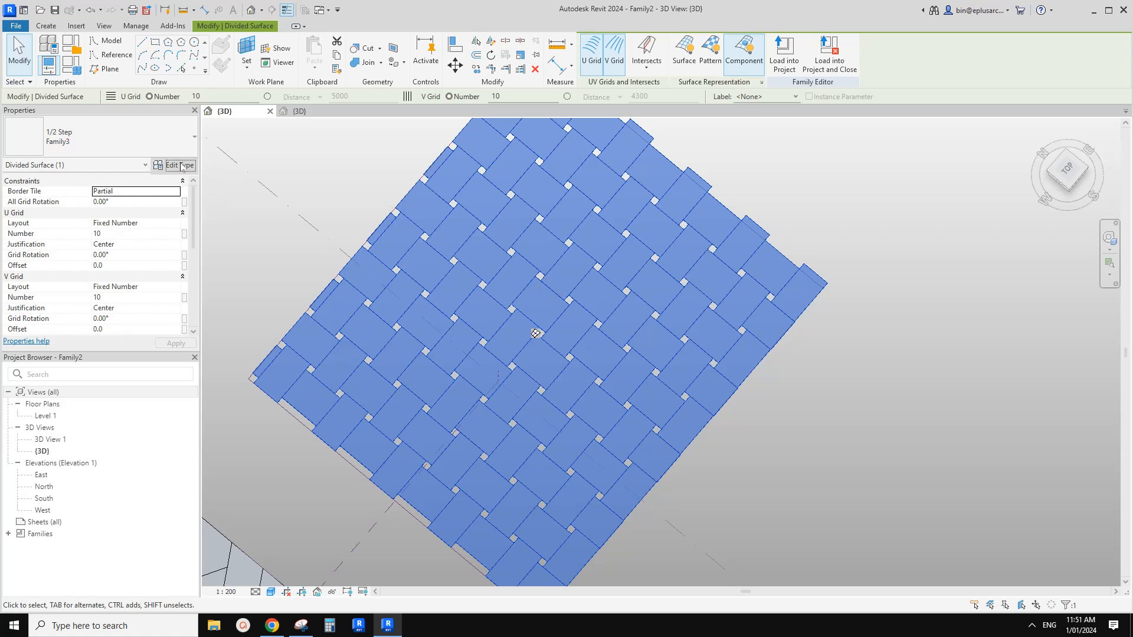
left_click(181, 166)
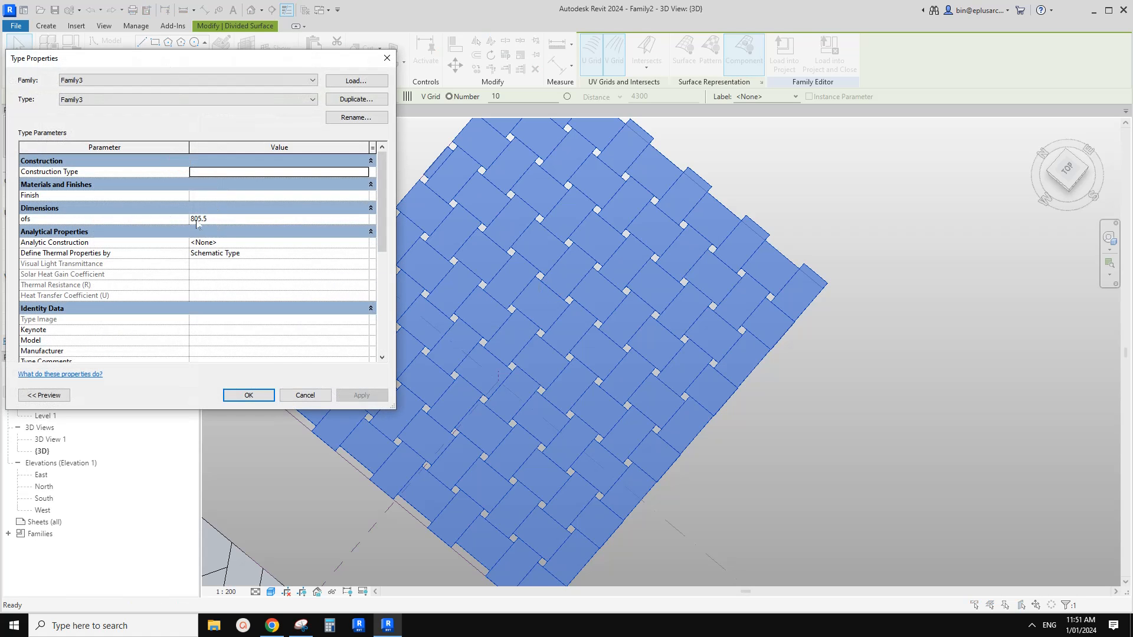
left_click(223, 220)
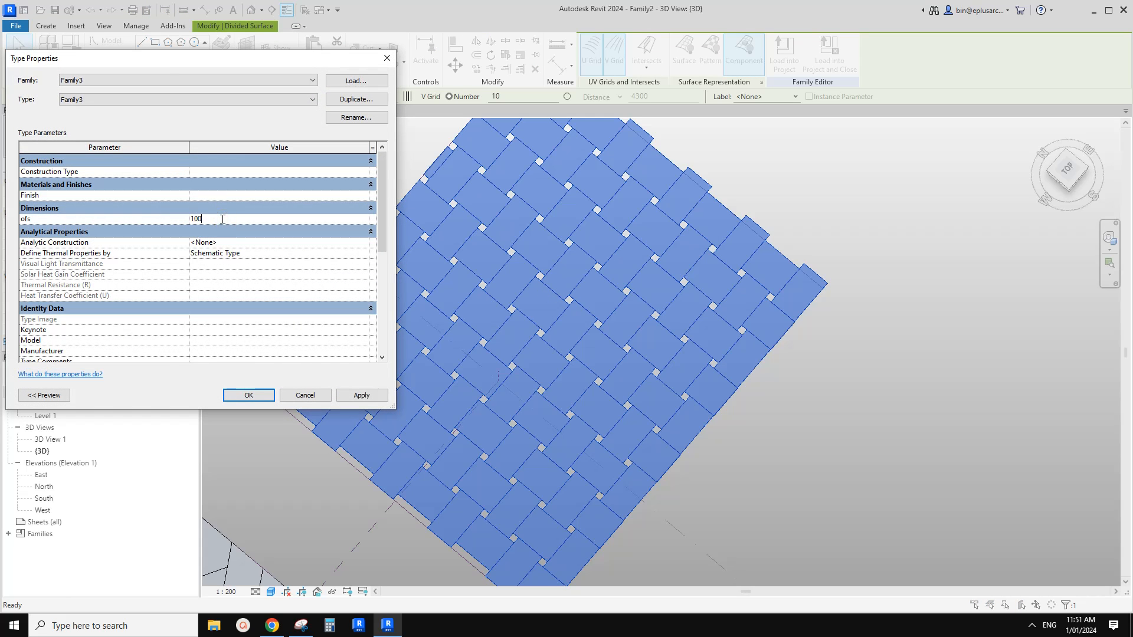
left_click(366, 395)
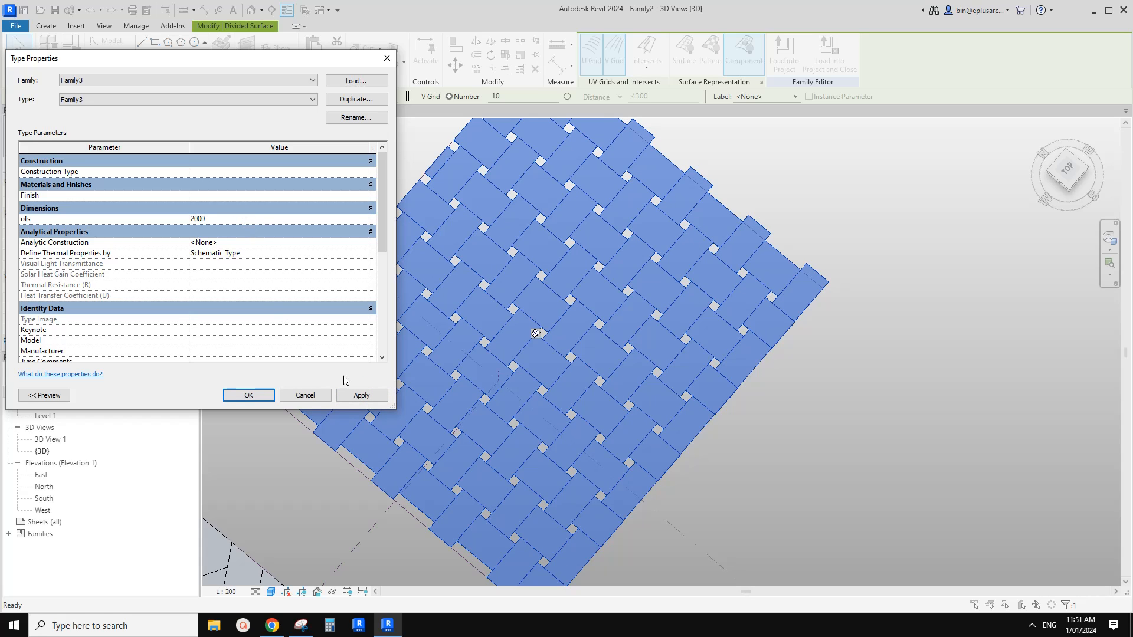
left_click(367, 396)
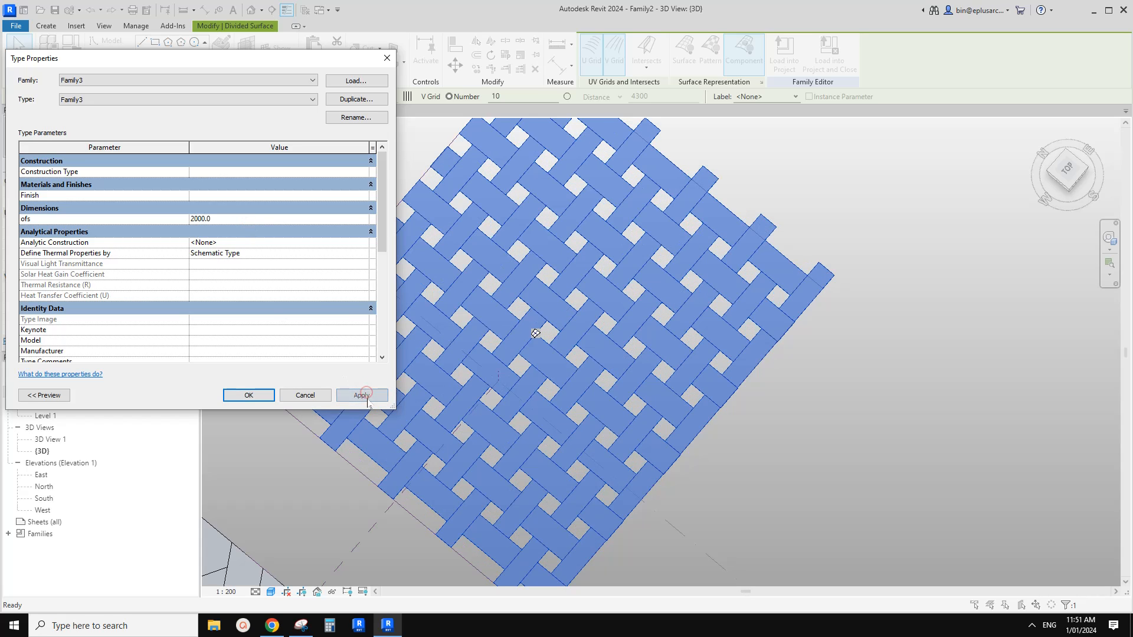
left_click(248, 395)
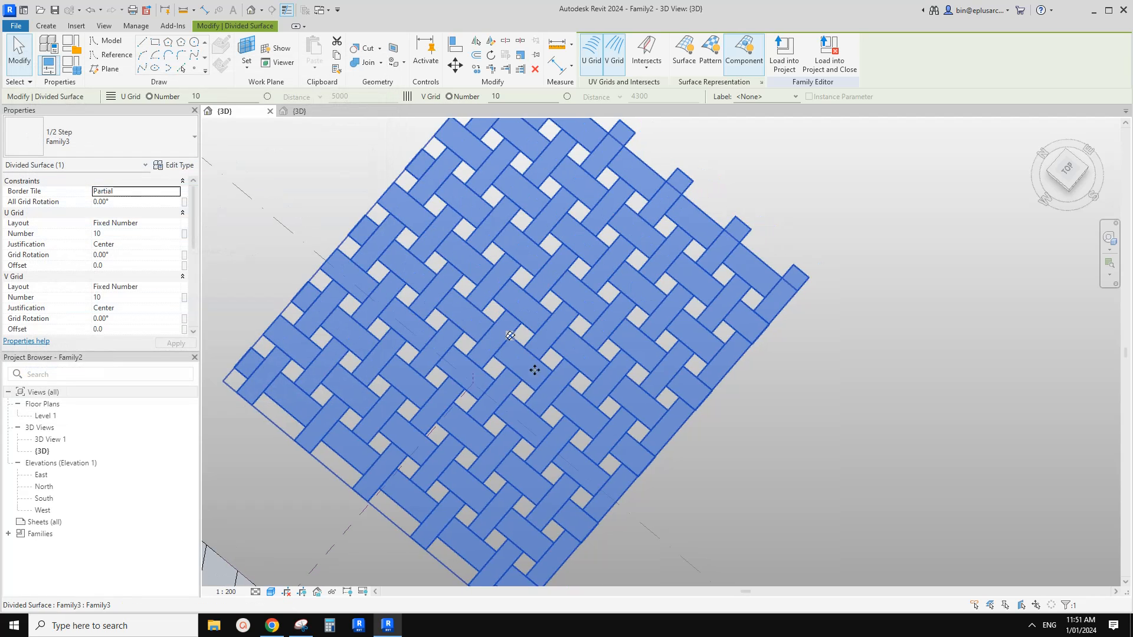
Set both the U grid and V grid layouts of the 1/2 Step divided surface to Fixed Distance with 5000 spacing
key("Escape")
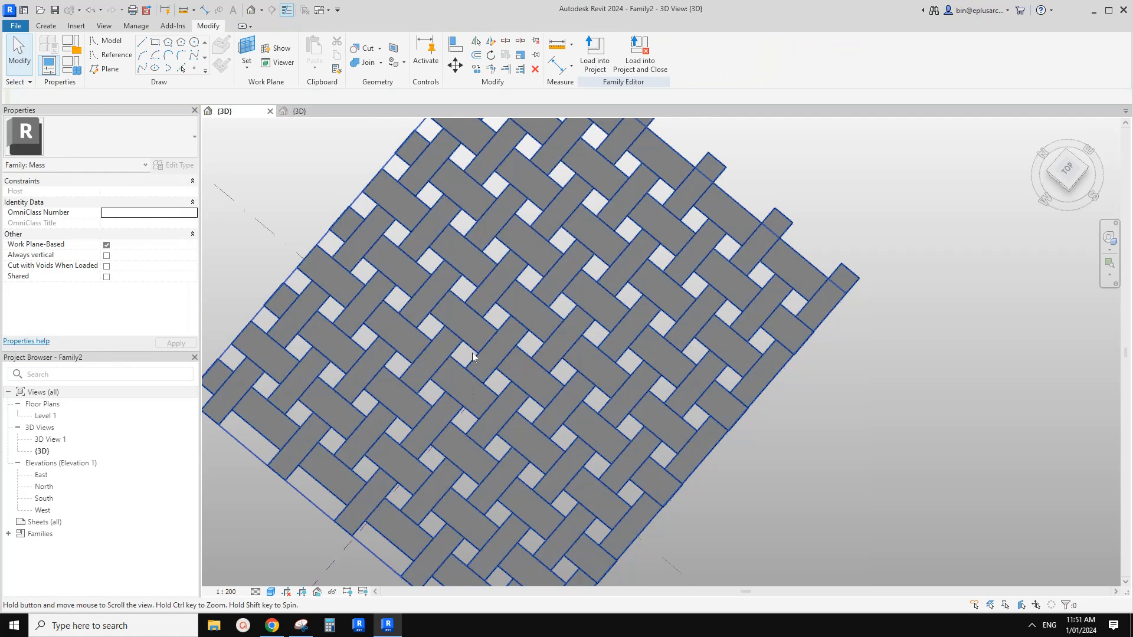
left_click(473, 335)
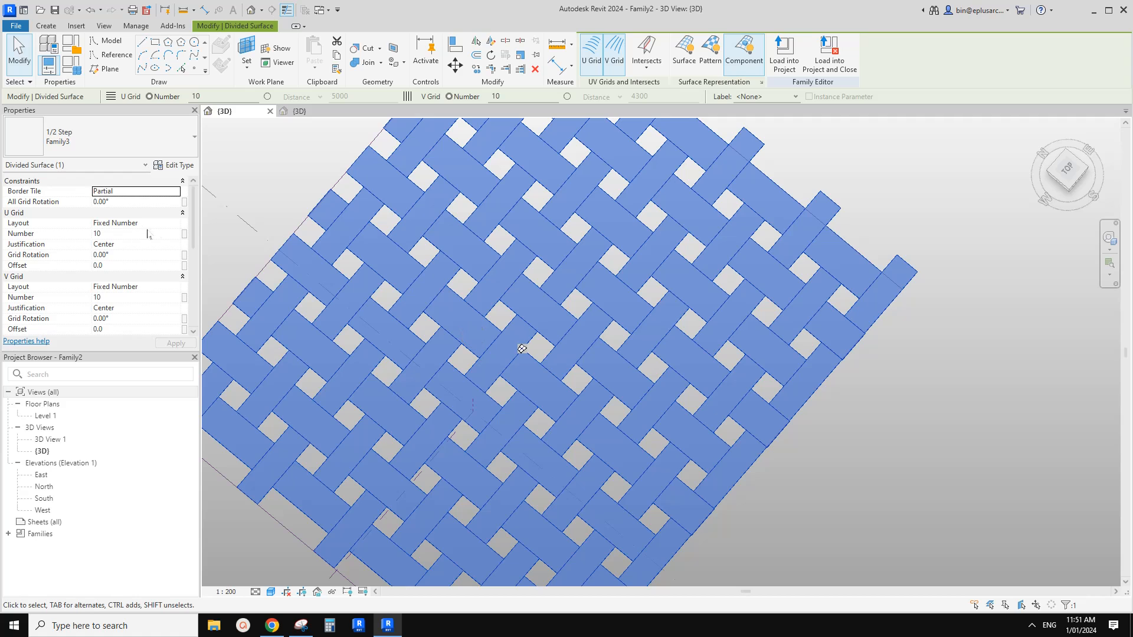
middle_click_drag(472, 327, 491, 318)
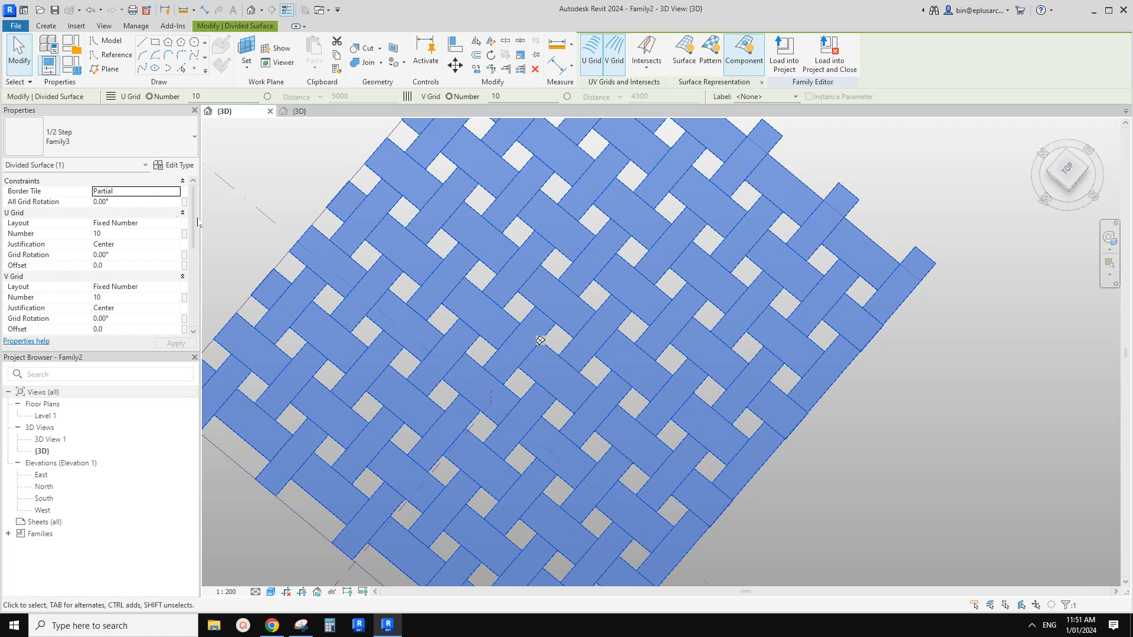
left_click(148, 223)
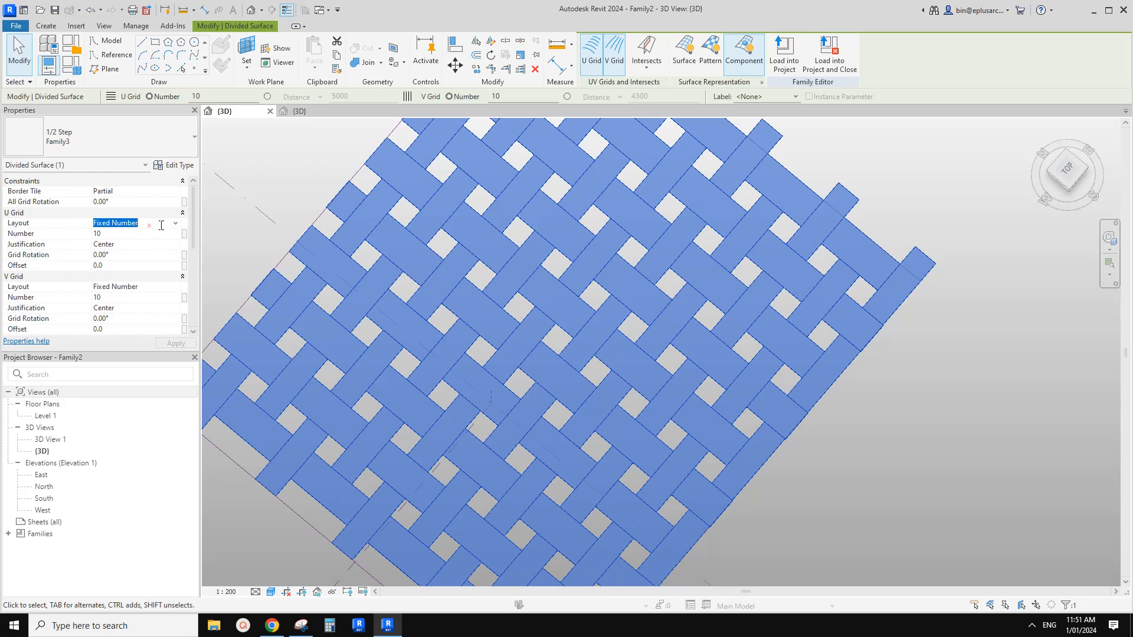
left_click(175, 224)
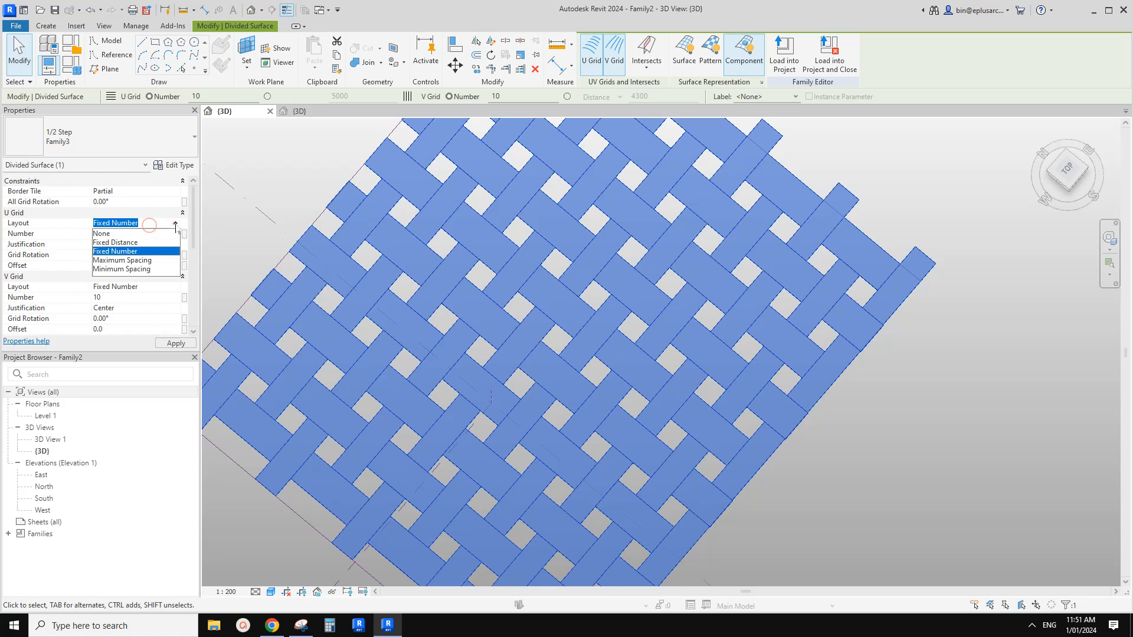
left_click(118, 242)
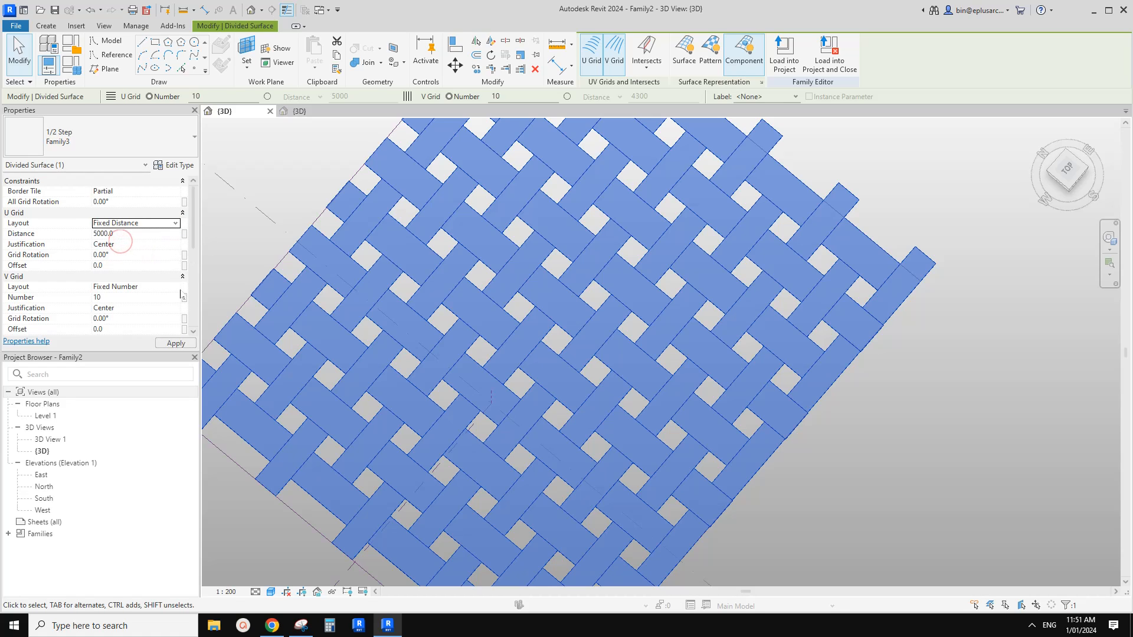
left_click(176, 287)
left_click(125, 304)
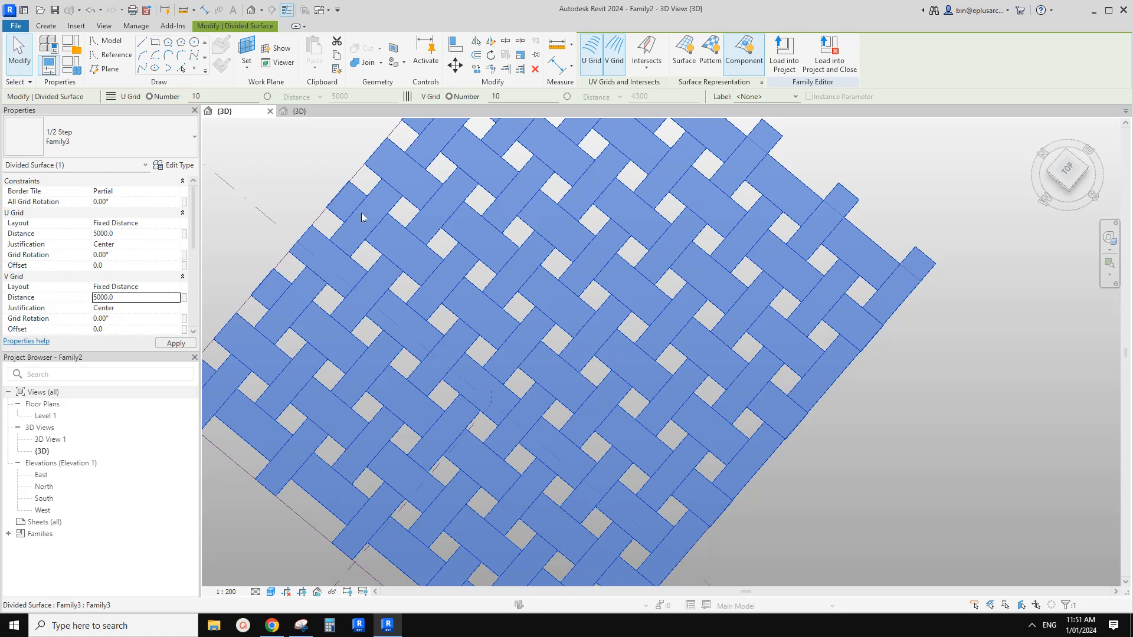
scroll(475, 263, "down", 1)
middle_click_drag(479, 284, 488, 271)
key("Escape")
Check the ofs type parameter of the Family3 panel and examine the woven panels on the respaced divided surface
scroll(525, 349, "up", 2)
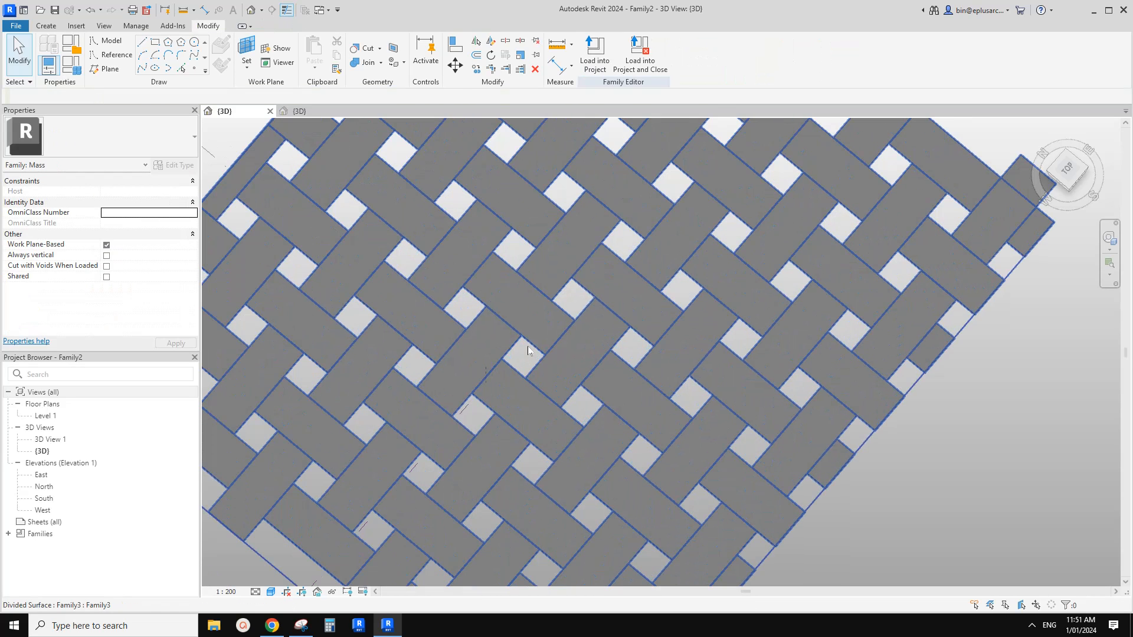
left_click(530, 316)
middle_click_drag(527, 319, 522, 330)
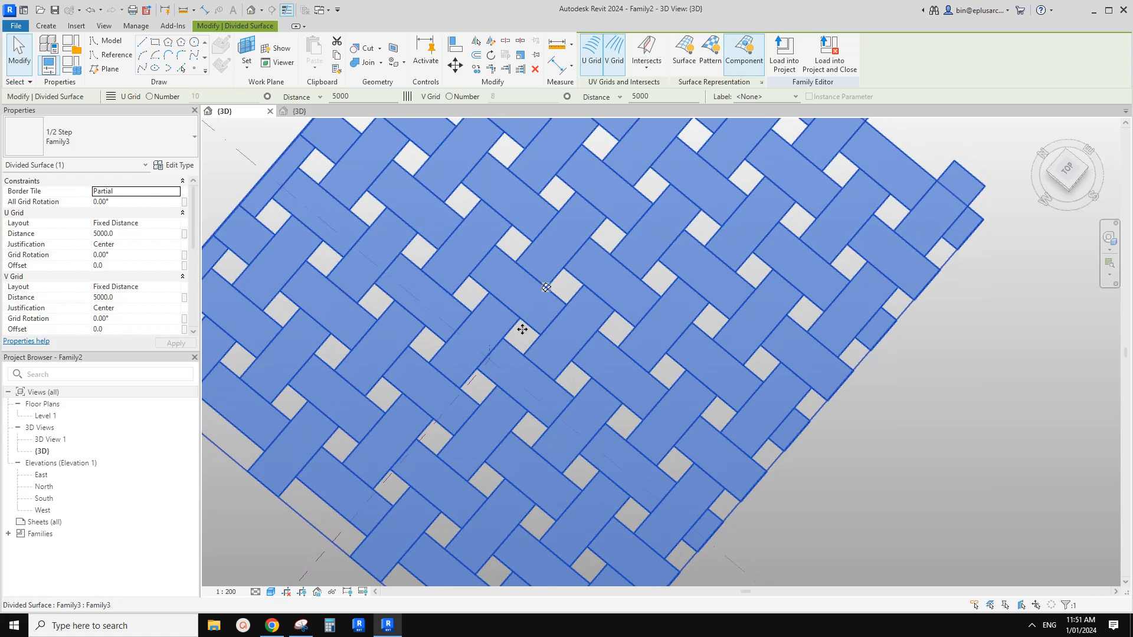
scroll(522, 329, "down", 2)
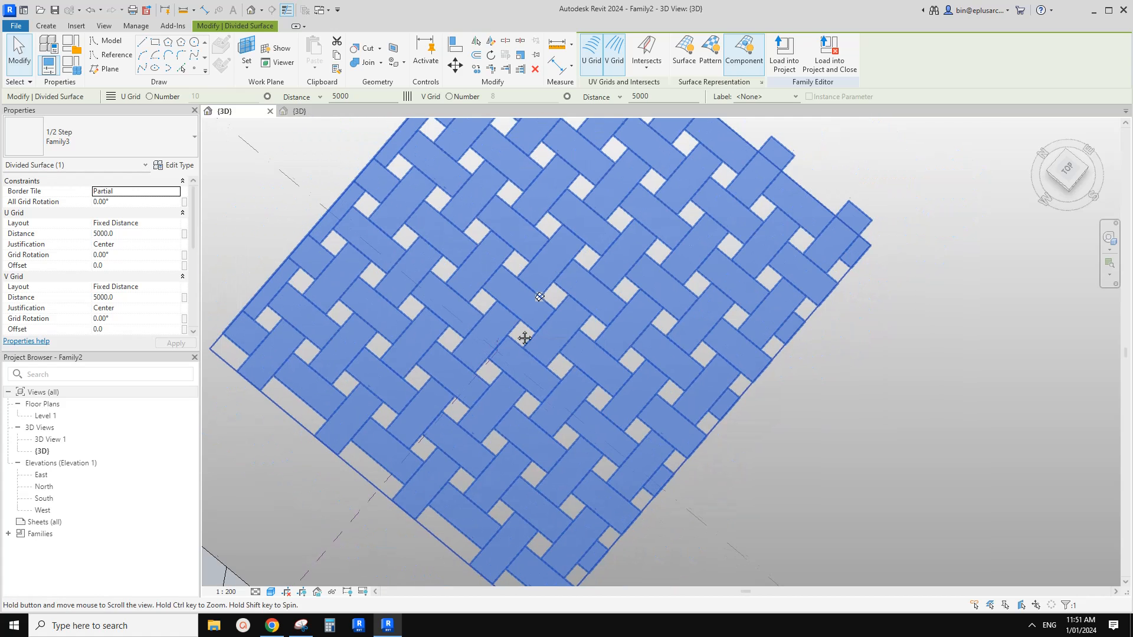
left_click(181, 166)
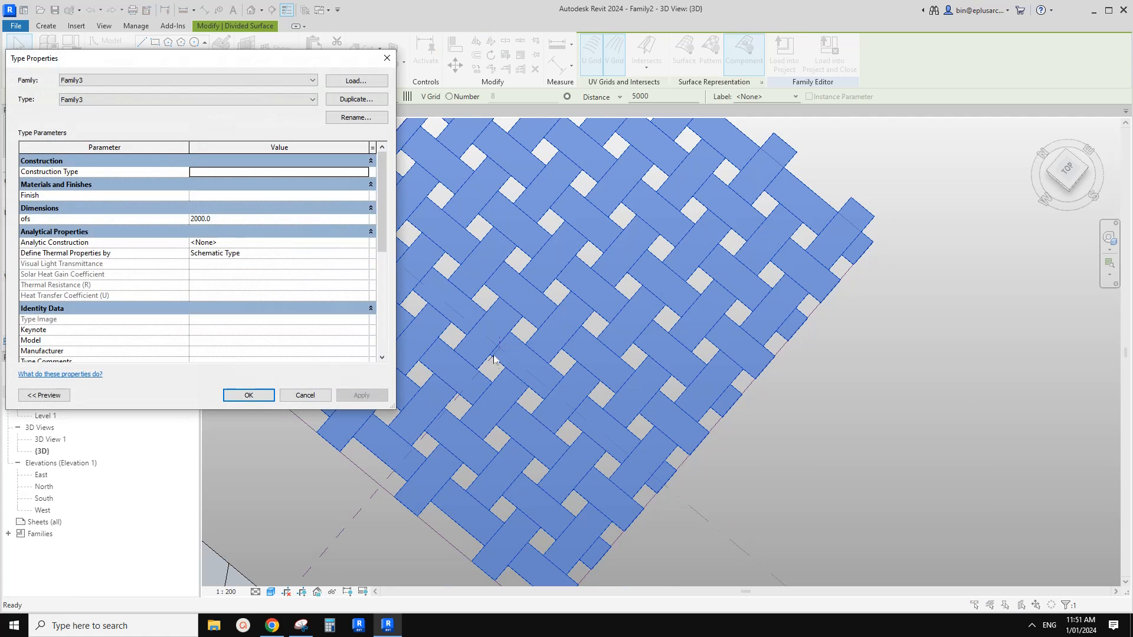
left_click(326, 398)
key("Escape")
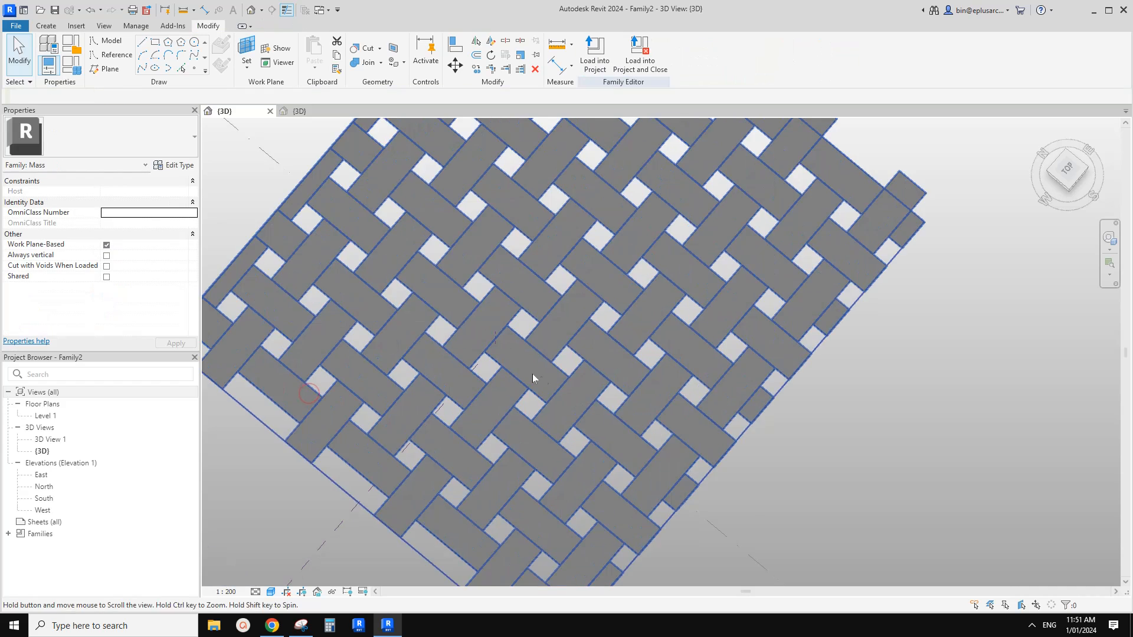
scroll(531, 373, "up", 3)
left_click(487, 354)
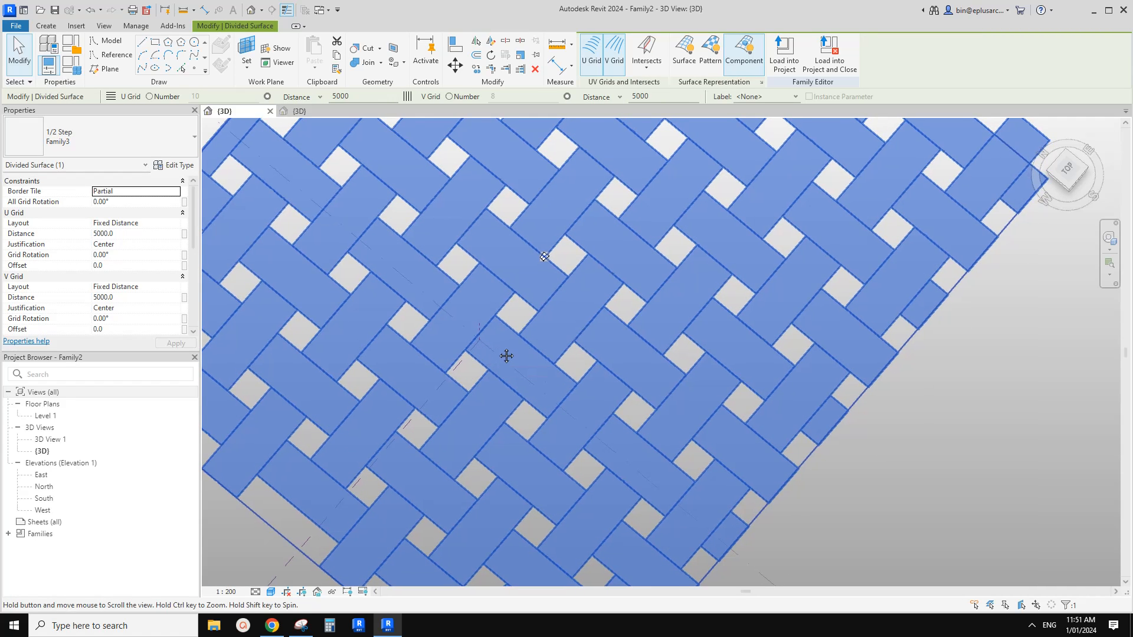
middle_click_drag(503, 353, 483, 347)
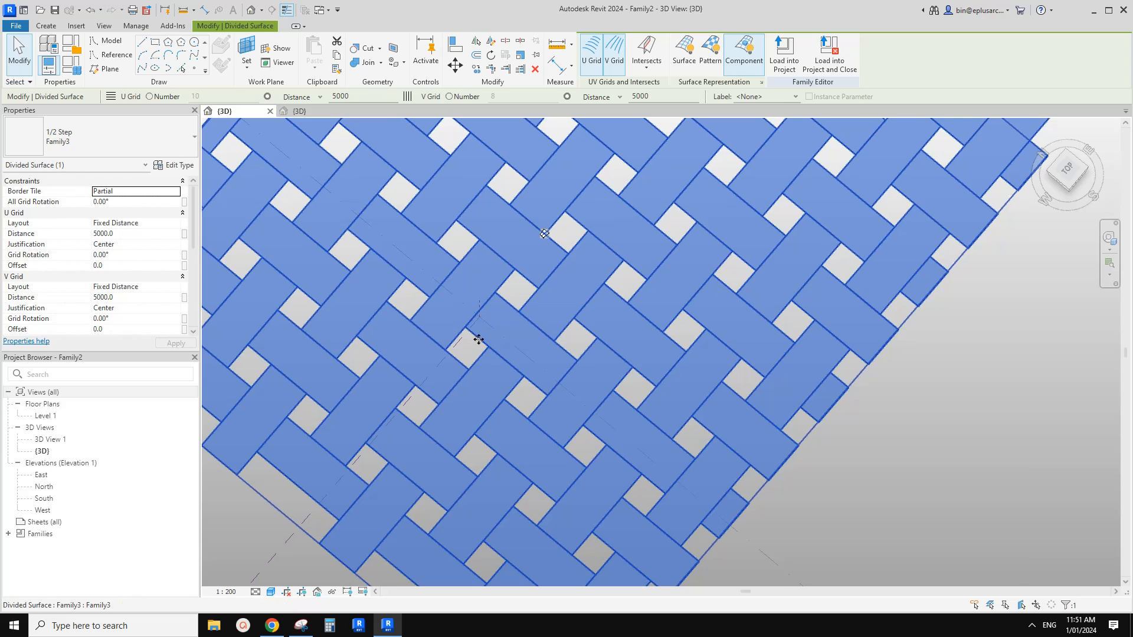
Try to set the U and V grid distances of the divided surface to 2000
key("Escape")
left_click(475, 319)
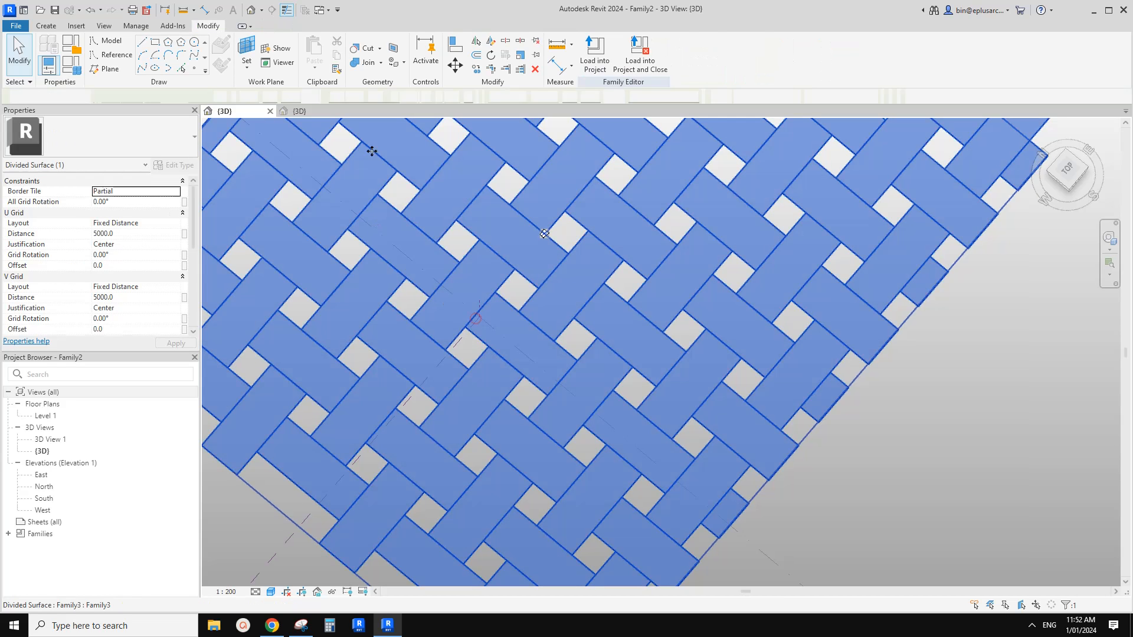
left_click(131, 234)
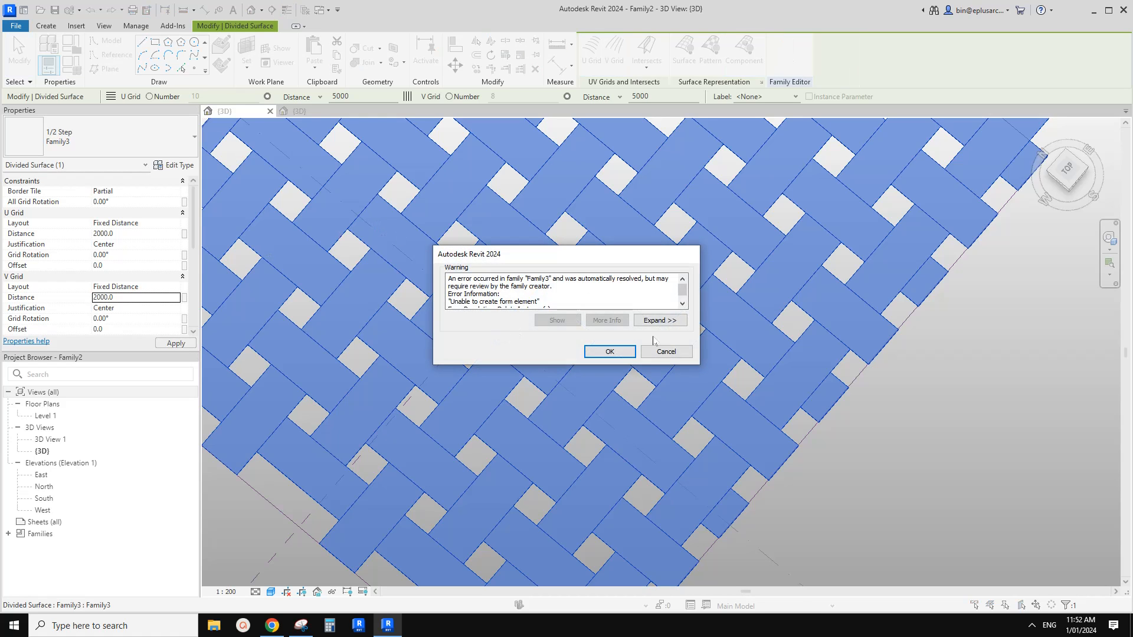
left_click(665, 349)
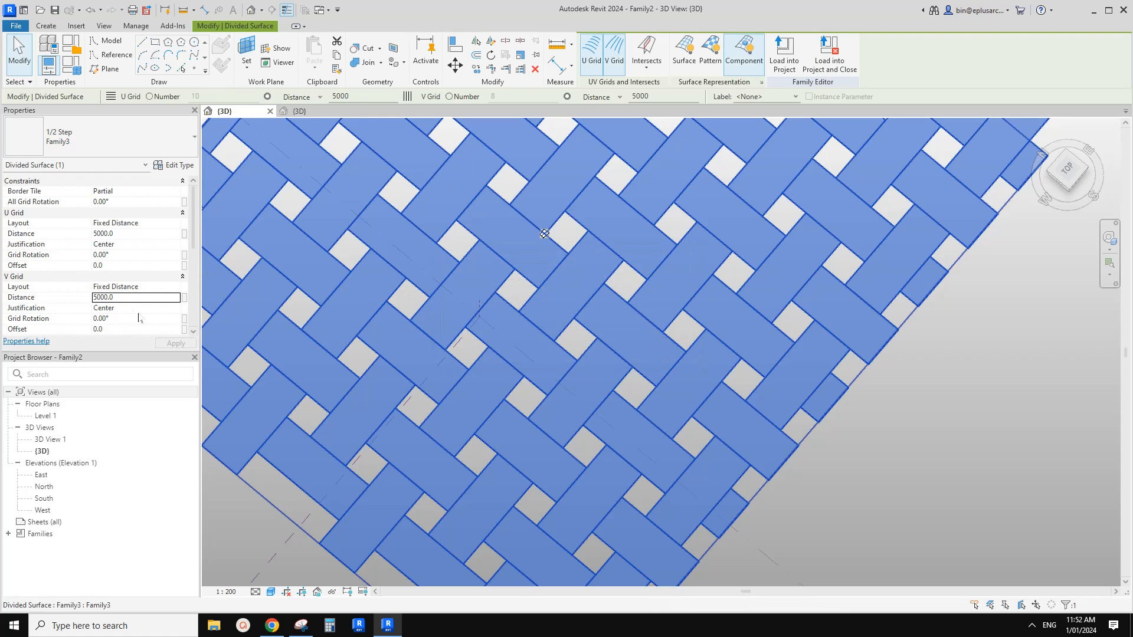
Set the U and V grid distances of the divided surface to 2500 and view the resulting lattice
left_click(130, 237)
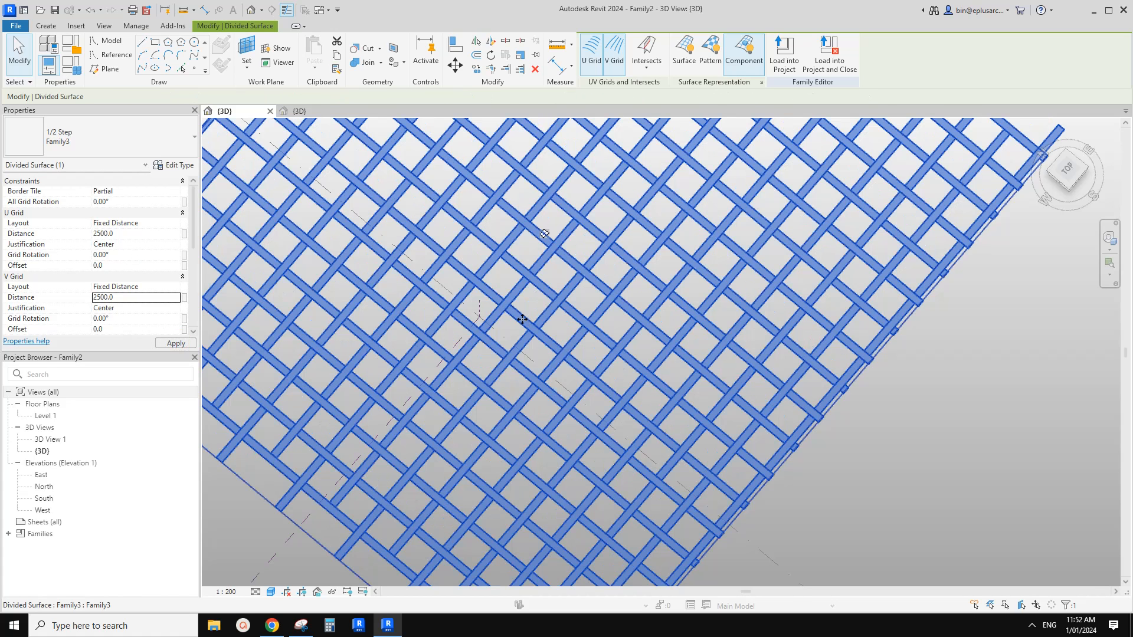
scroll(472, 337, "up", 3)
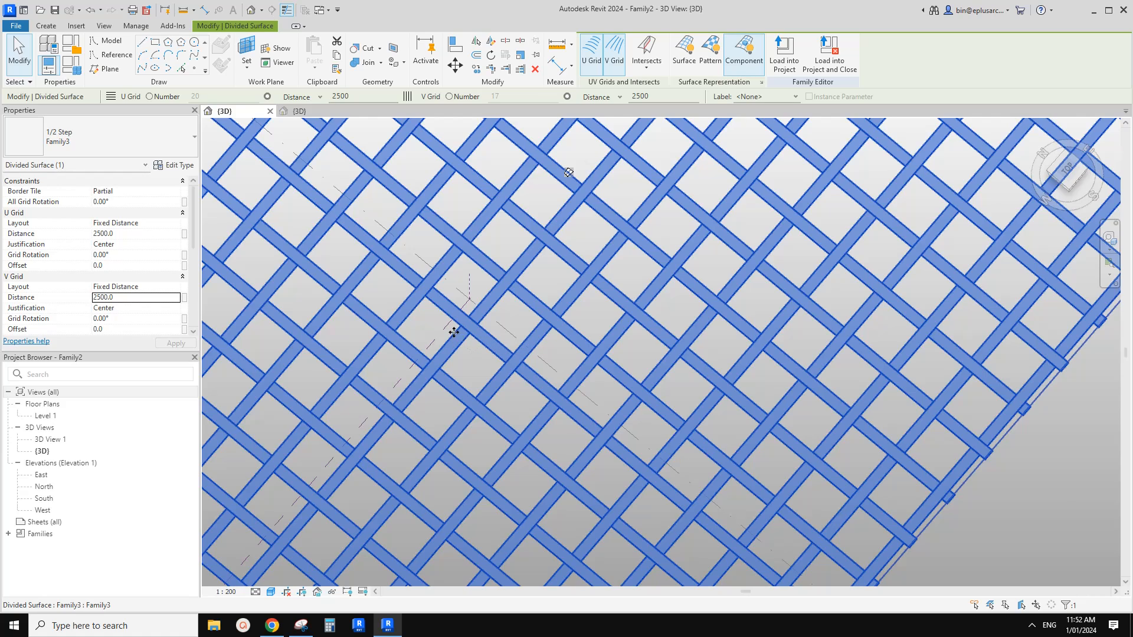
scroll(453, 333, "down", 4)
key("Escape")
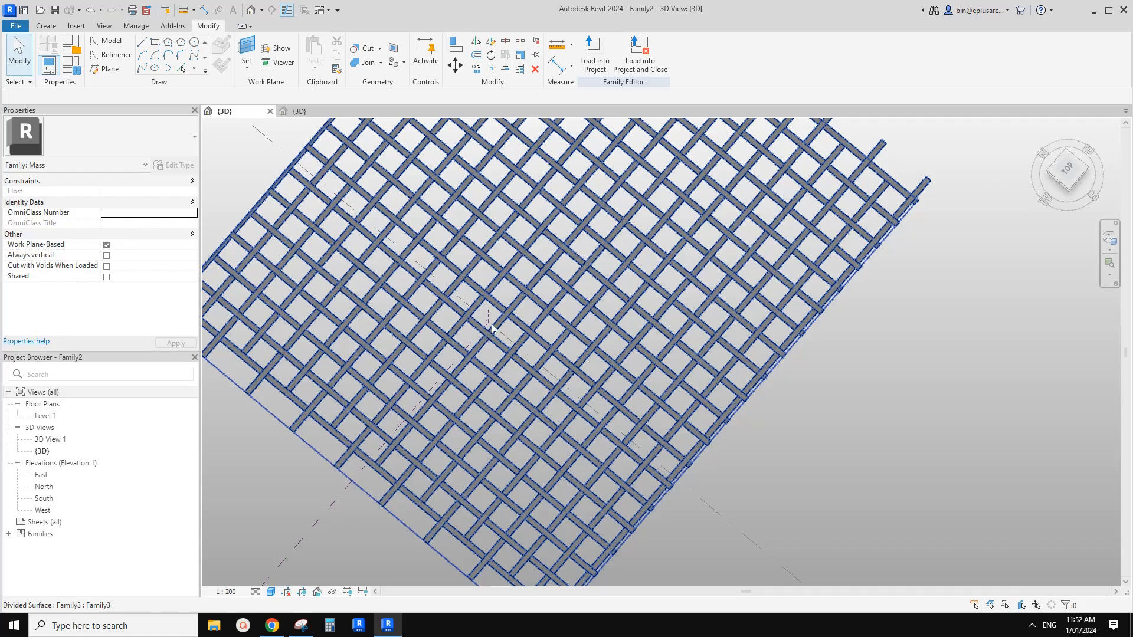
middle_click_drag(492, 329, 512, 345)
scroll(513, 348, "down", 2)
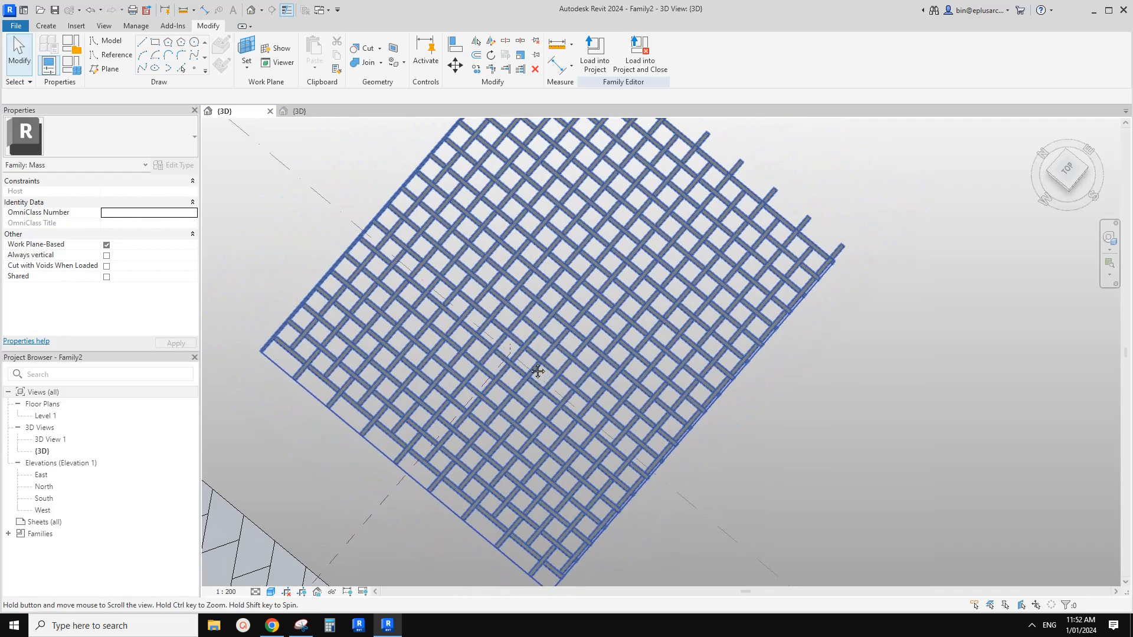
Open the Family3 panel family to view its two solid forms, and examine how they repeat on Family2's divided surface
double_click(529, 363)
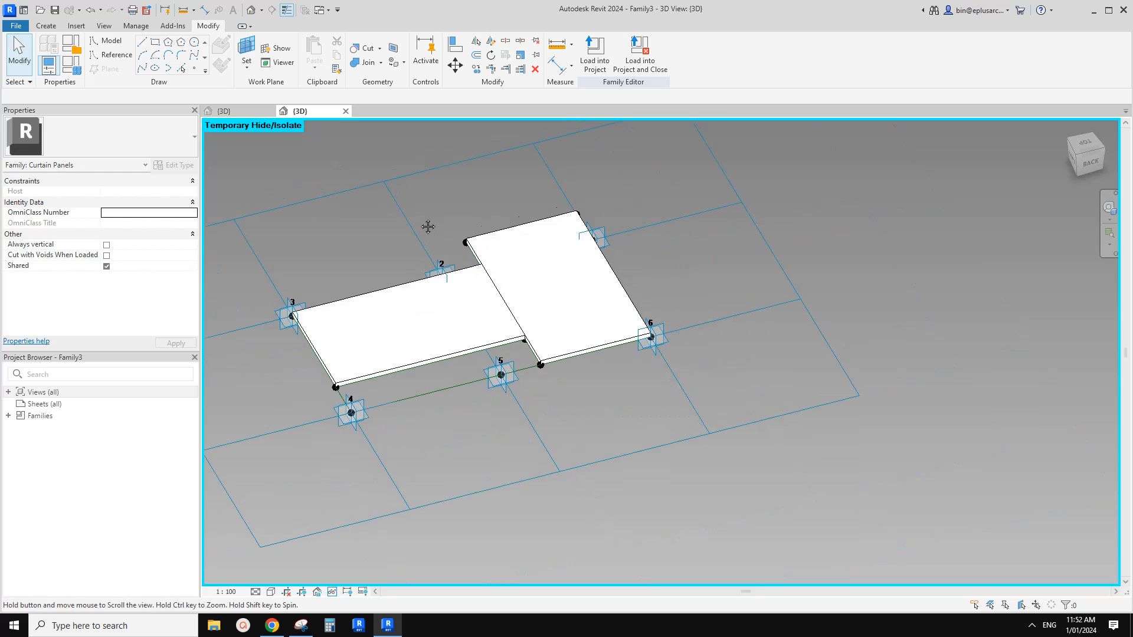
middle_click_drag(428, 225, 521, 279, "shift")
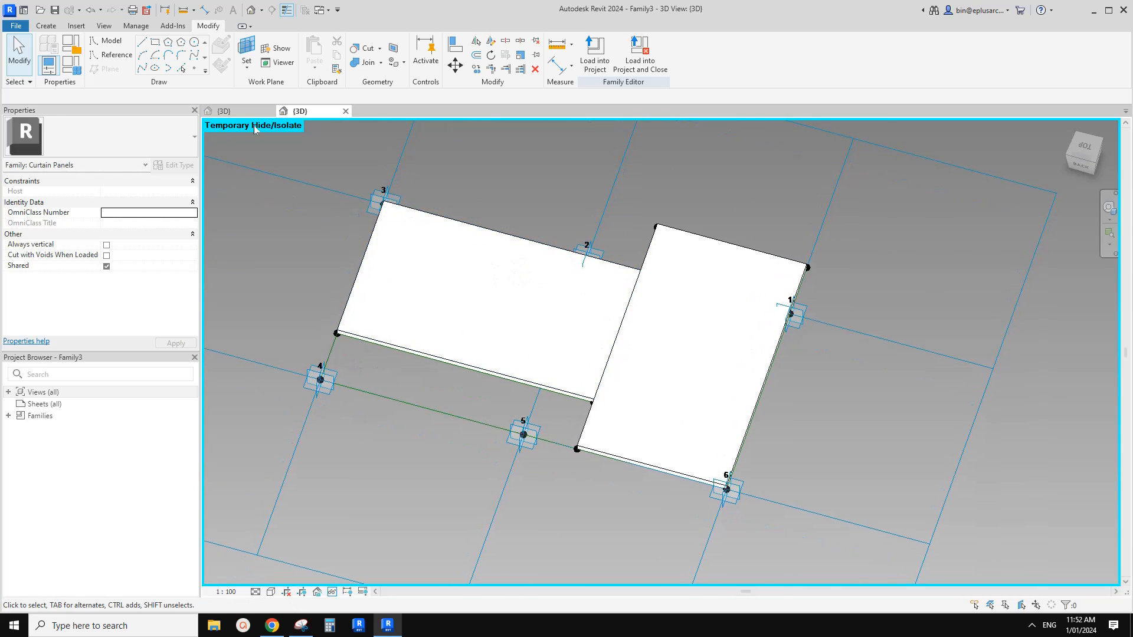
left_click(240, 111)
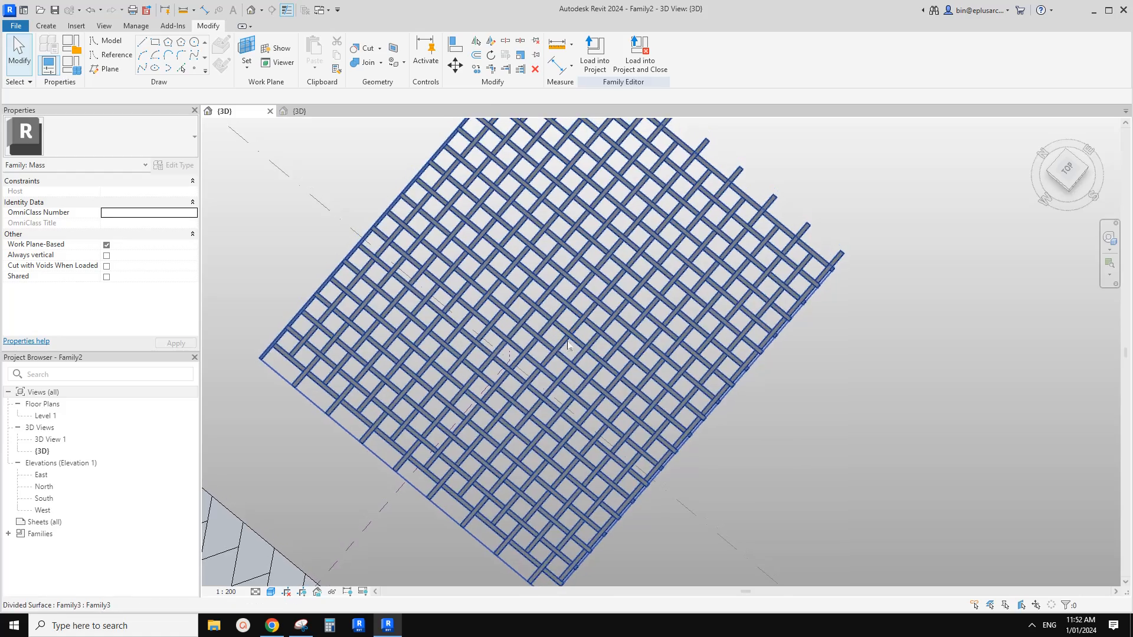
middle_click_drag(576, 354, 596, 375)
scroll(582, 357, "up", 1)
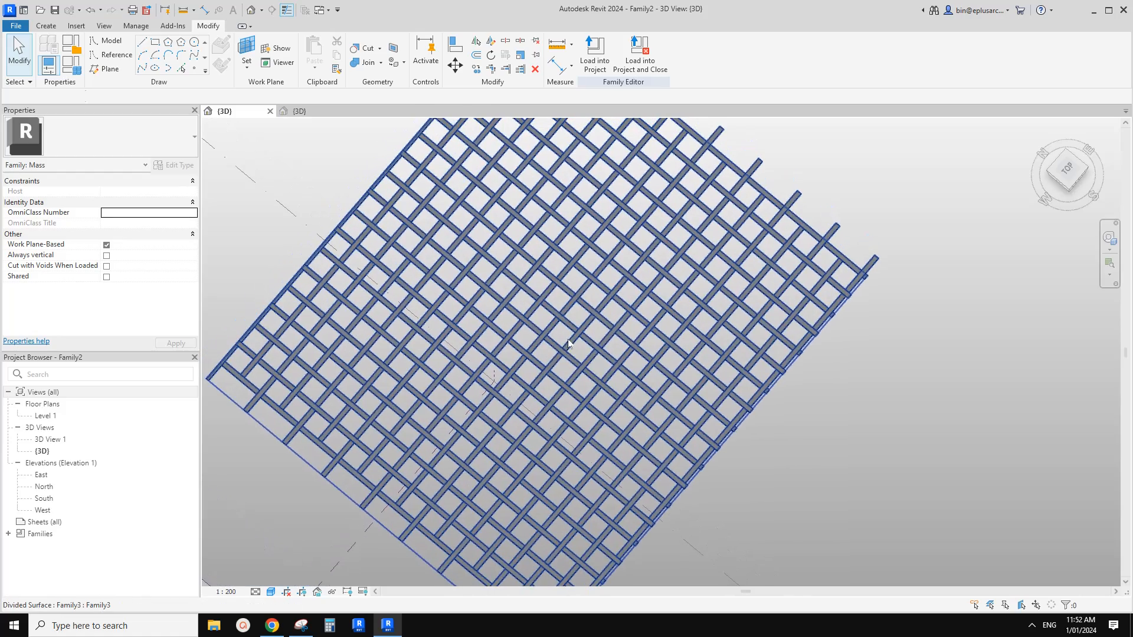
left_click(571, 350)
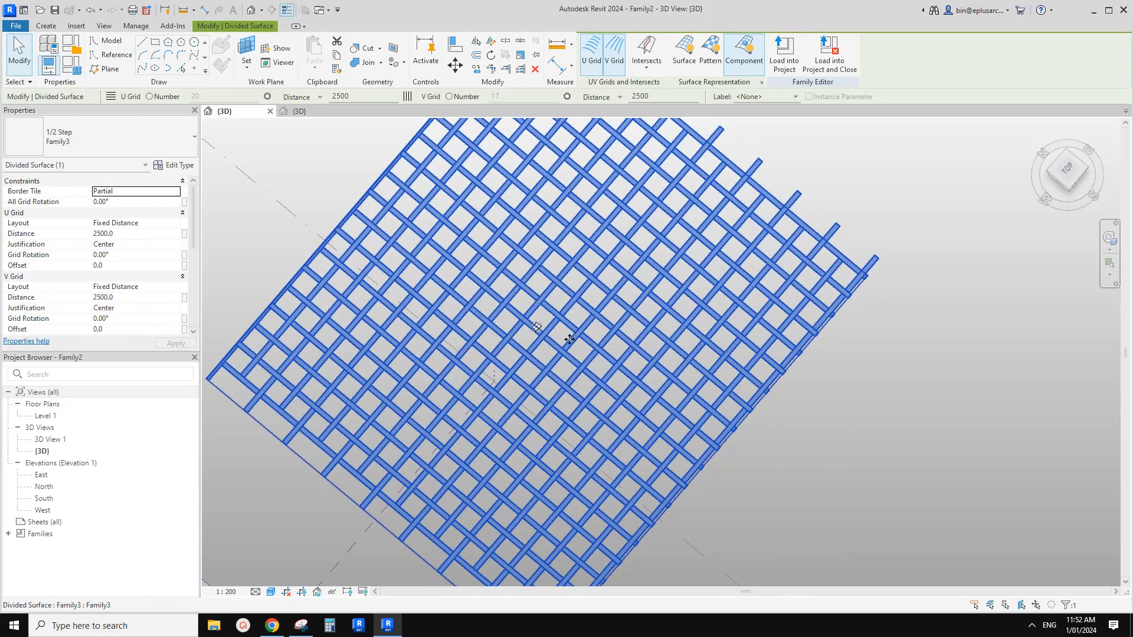
middle_click_drag(541, 335, 546, 318)
scroll(547, 317, "up", 6)
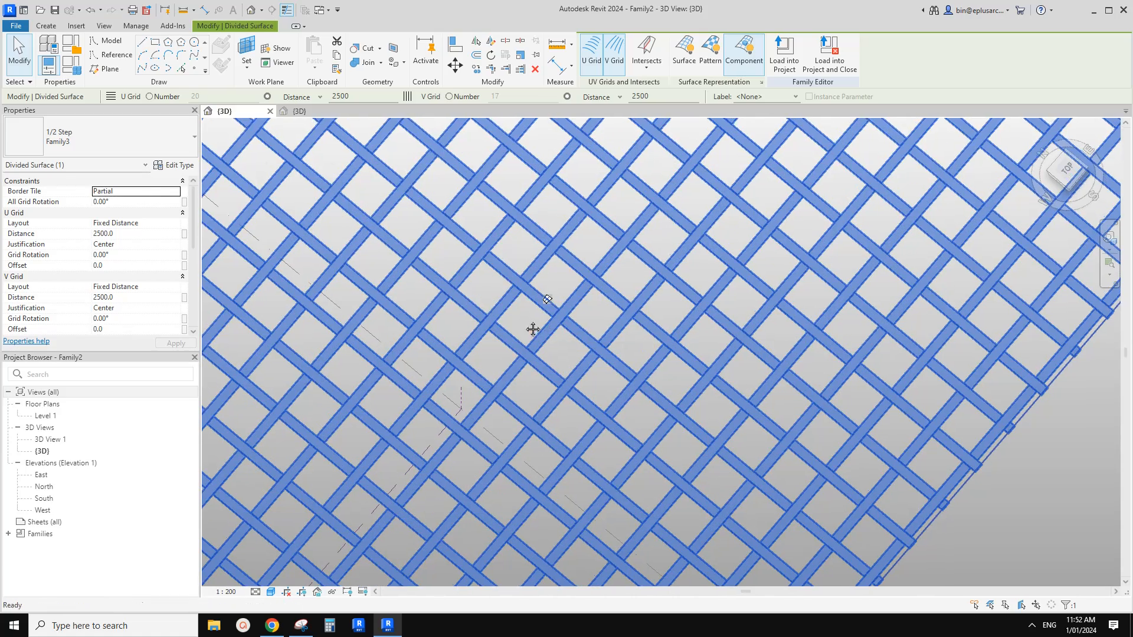
key("Escape")
Compare the overlapping forms in the Family3 panel with the narrow strips of the lattice in the Family2 mass
left_click(305, 112)
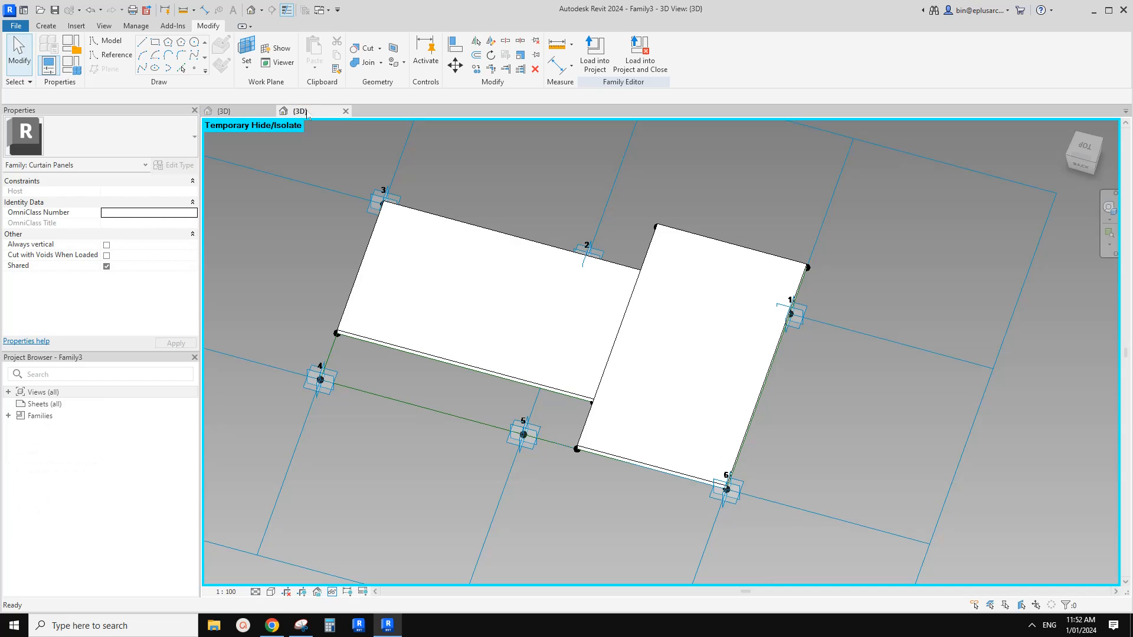
scroll(425, 219, "up", 1)
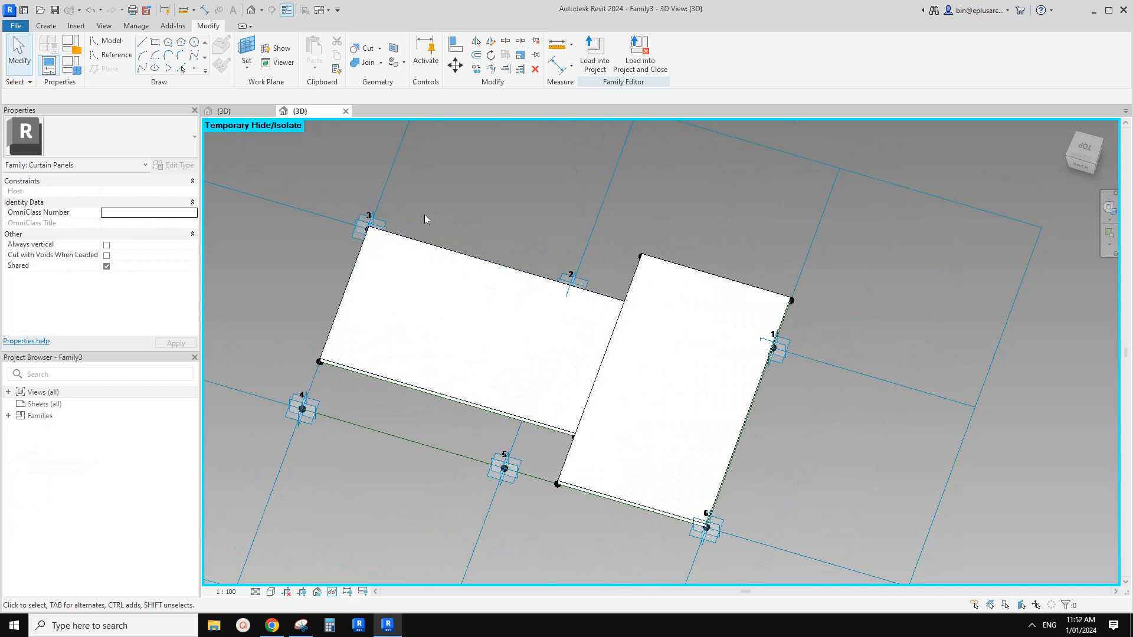
left_click(252, 112)
left_click(305, 112)
left_click(242, 111)
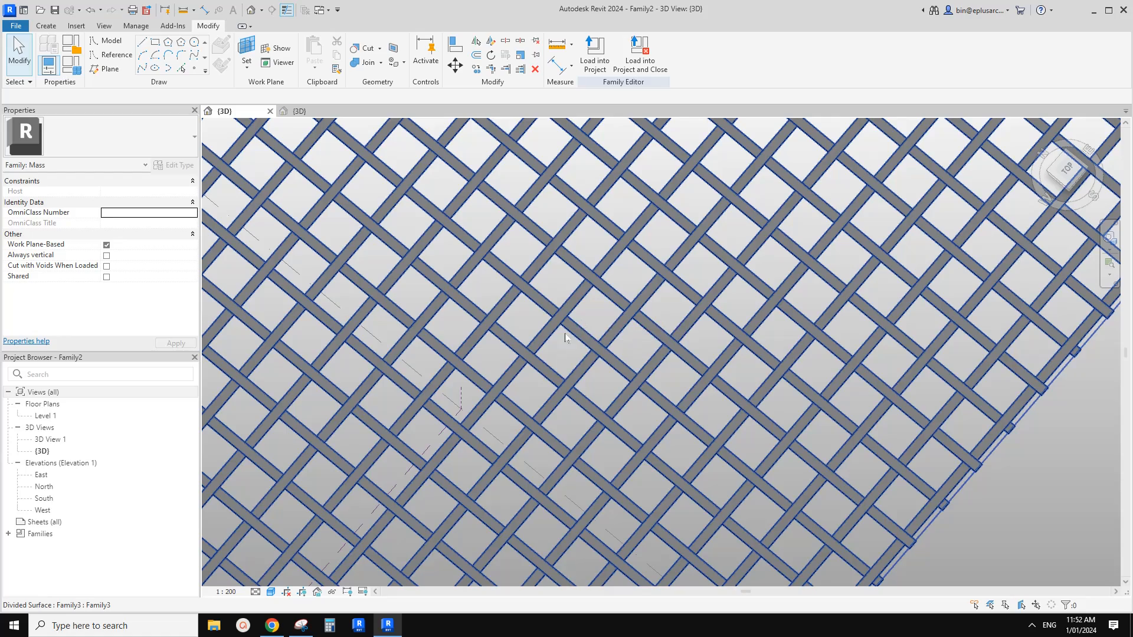
scroll(564, 302, "down", 4)
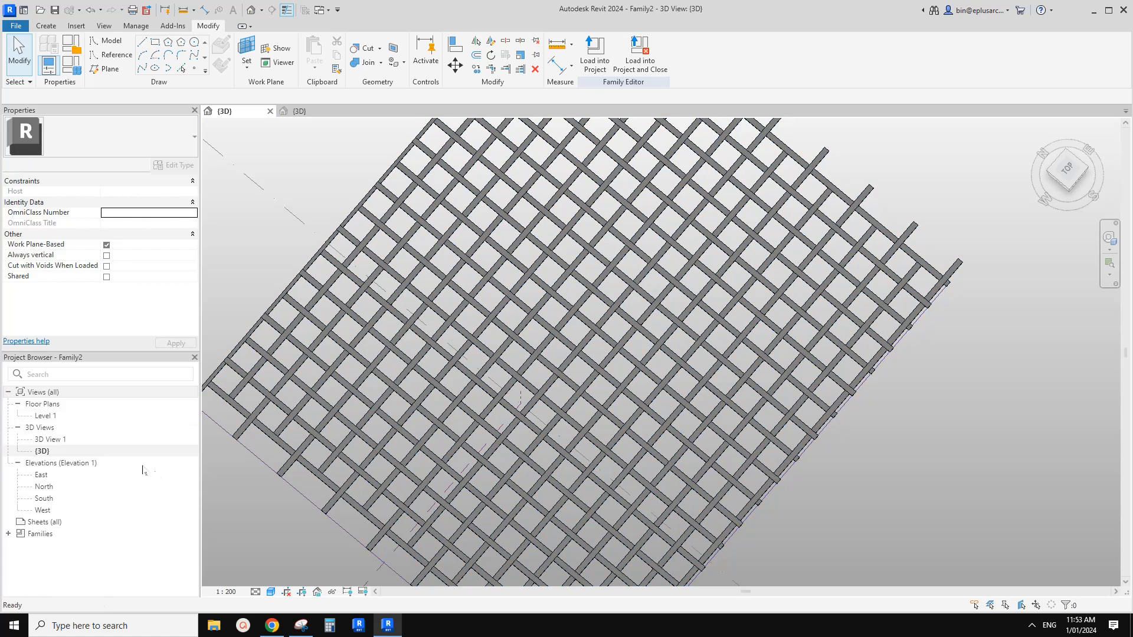
left_click(335, 114)
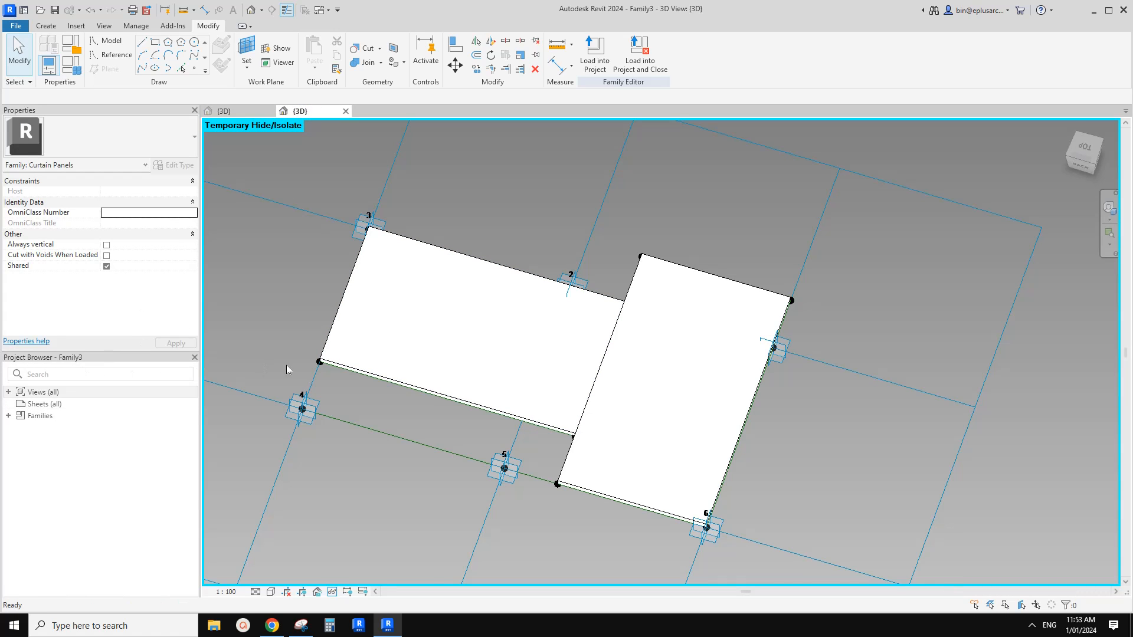
scroll(299, 331, "down", 1)
left_click(238, 116)
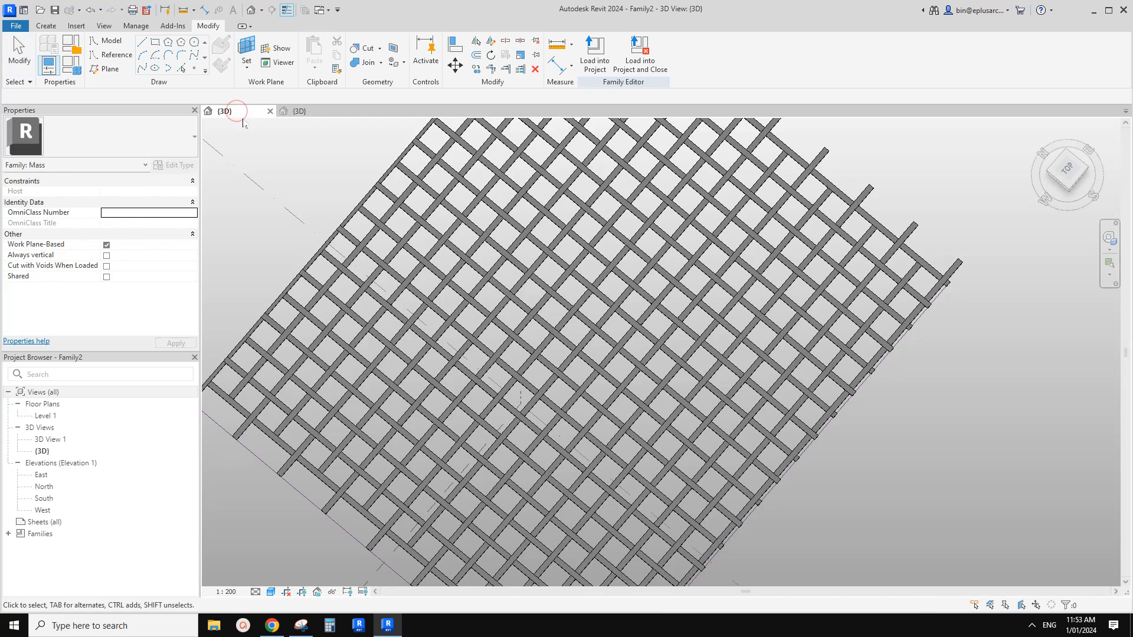
Expand the Curtain Panels families in the project and open the options for Family1
left_click(8, 533)
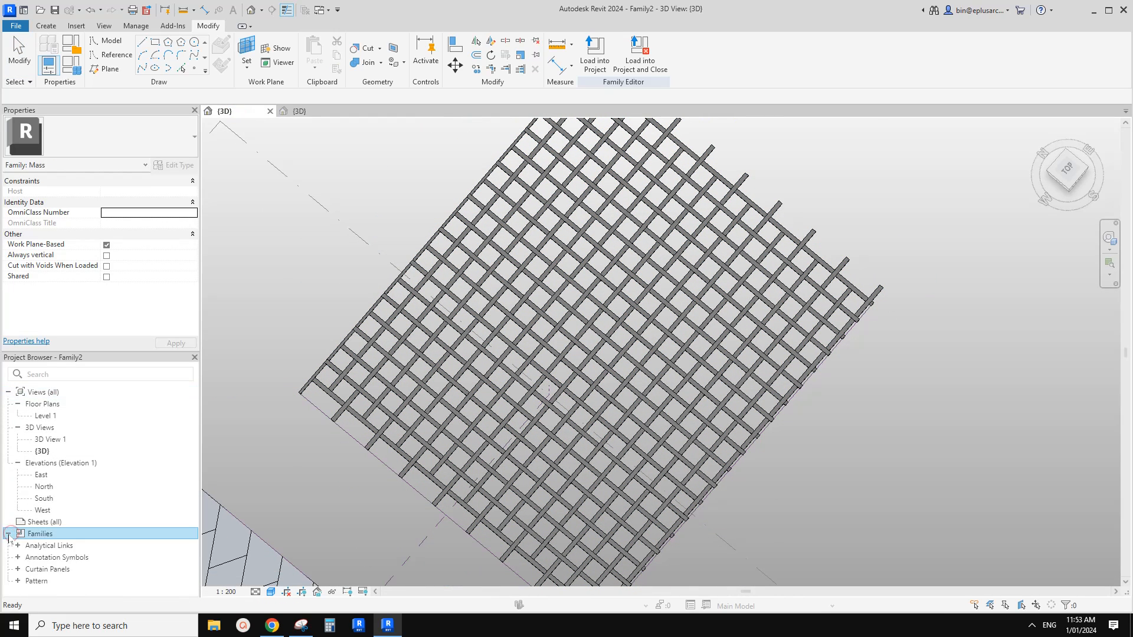
left_click(18, 568)
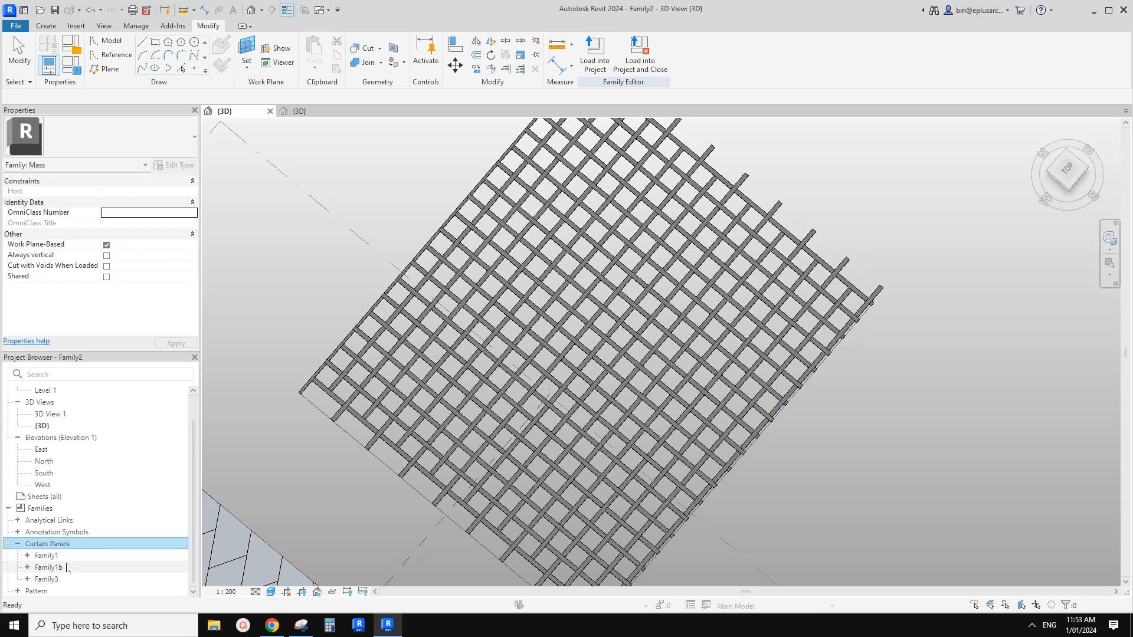
right_click(56, 557)
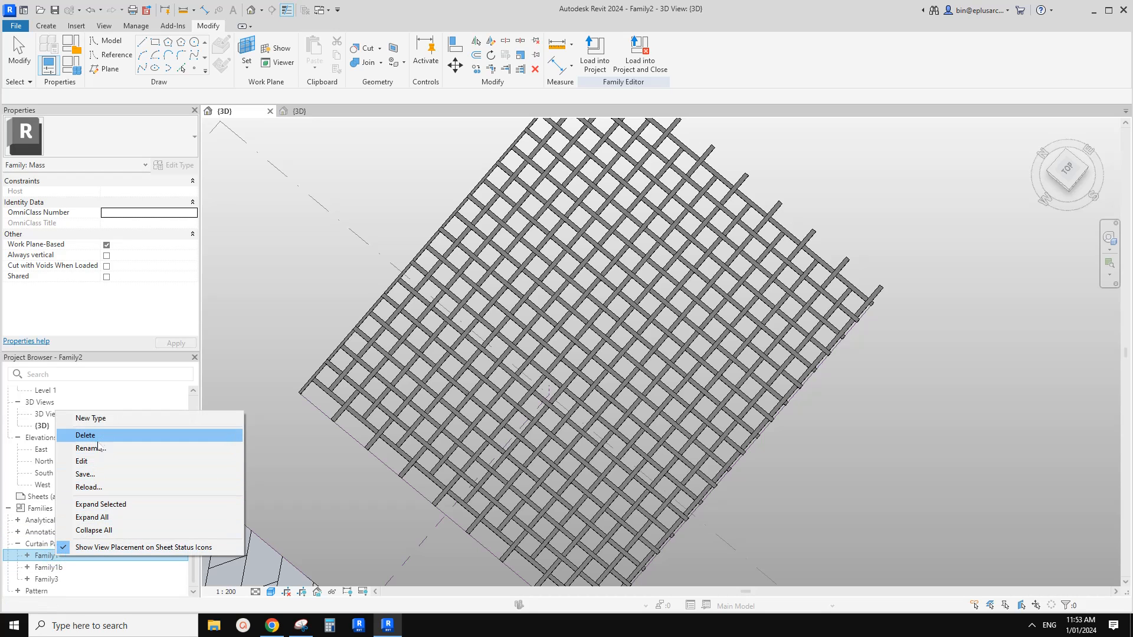
scroll(448, 335, "down", 2)
scroll(447, 335, "up", 2)
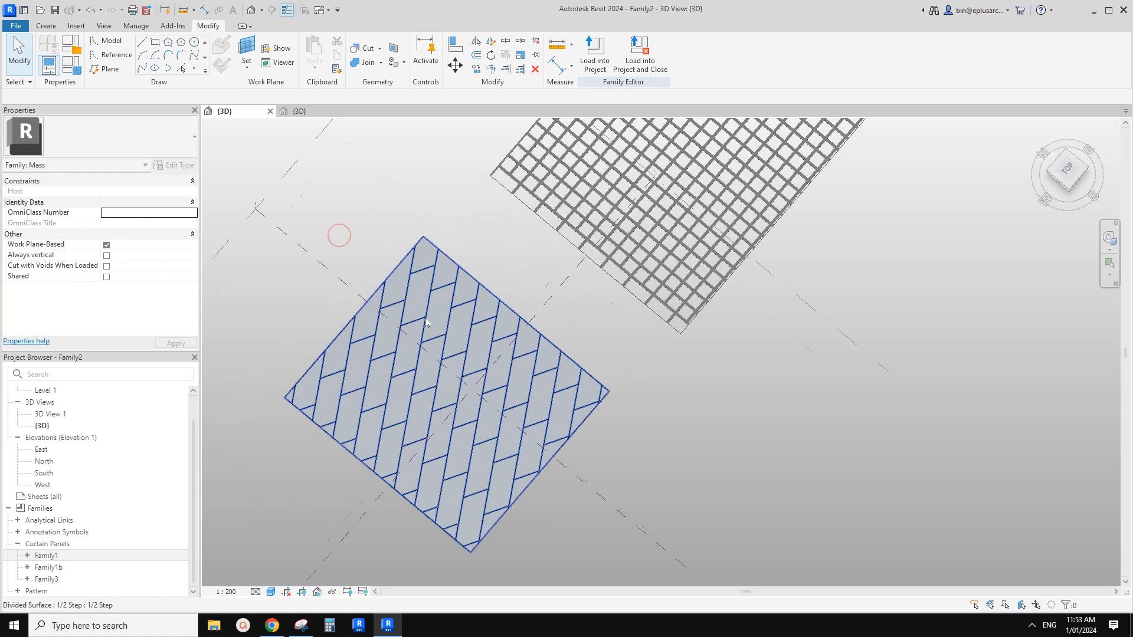
Delete the smaller 1/2 Step divided surface and the form surface underneath it
left_click(446, 331)
key("Delete")
left_click(442, 329)
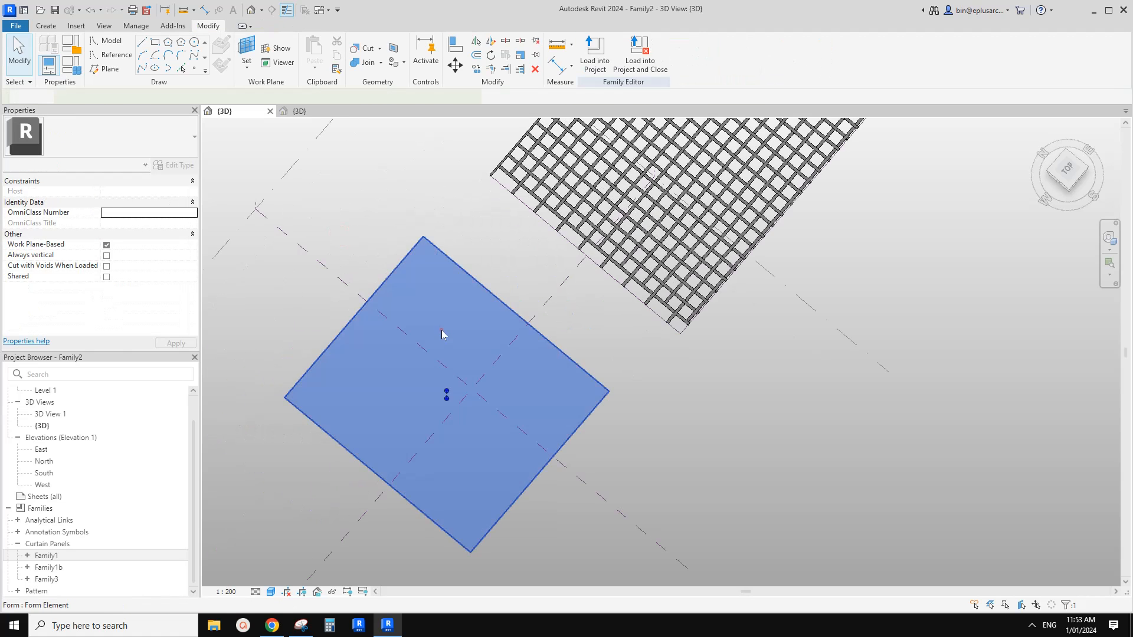
key("Delete")
middle_click_drag(431, 230, 419, 236)
Delete the unused curtain panel families Family1 and Family1b from the mass family
right_click(45, 555)
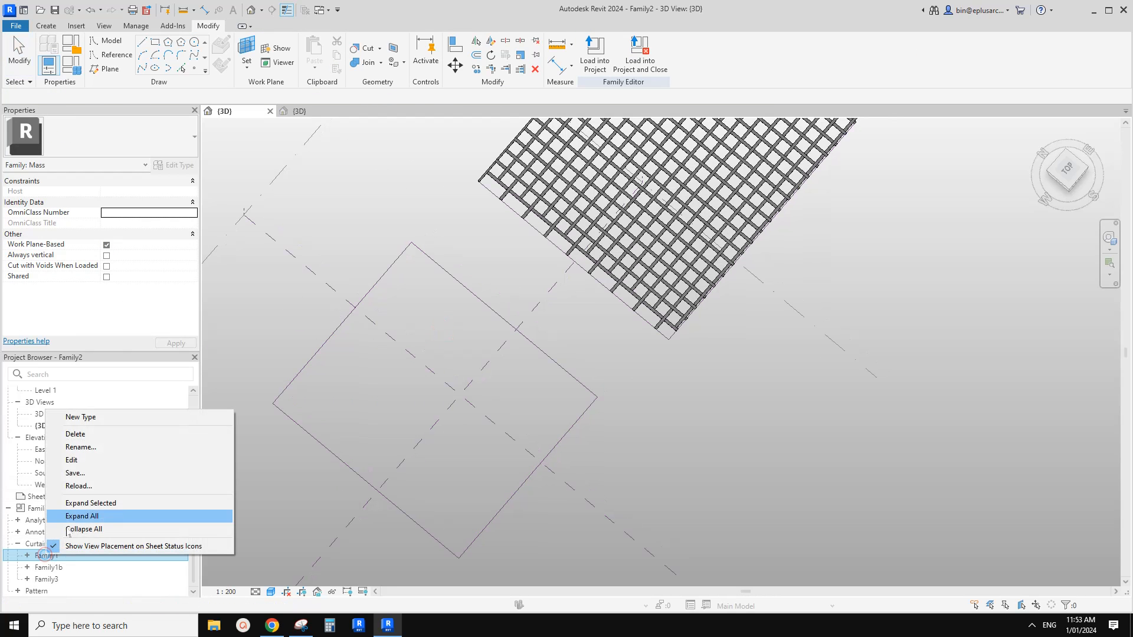
left_click(76, 435)
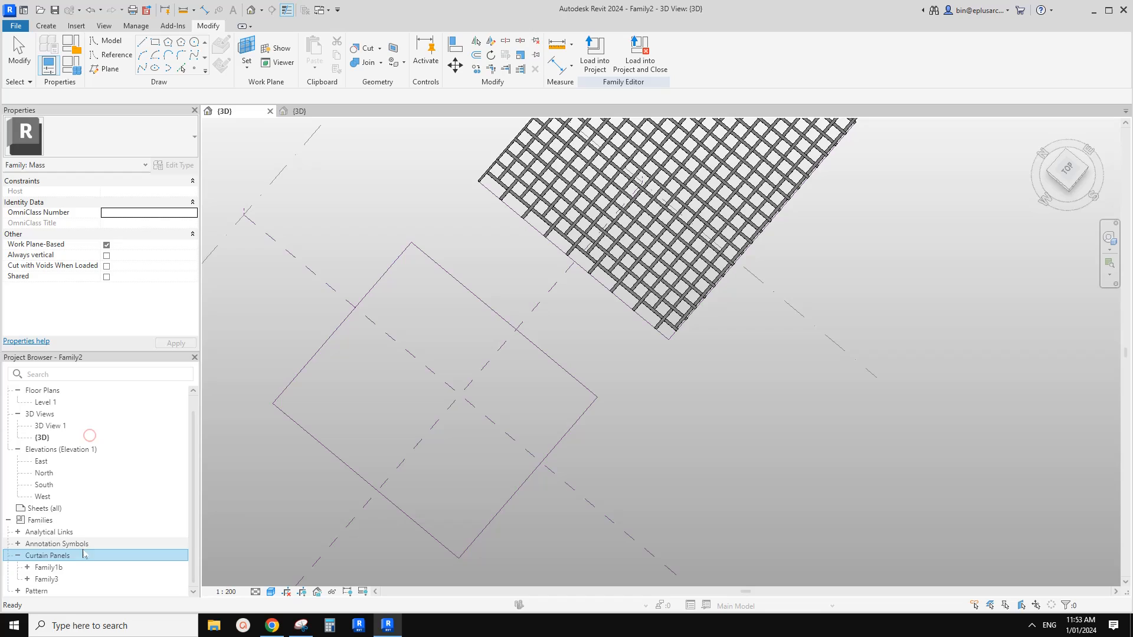
right_click(50, 567)
left_click(81, 446)
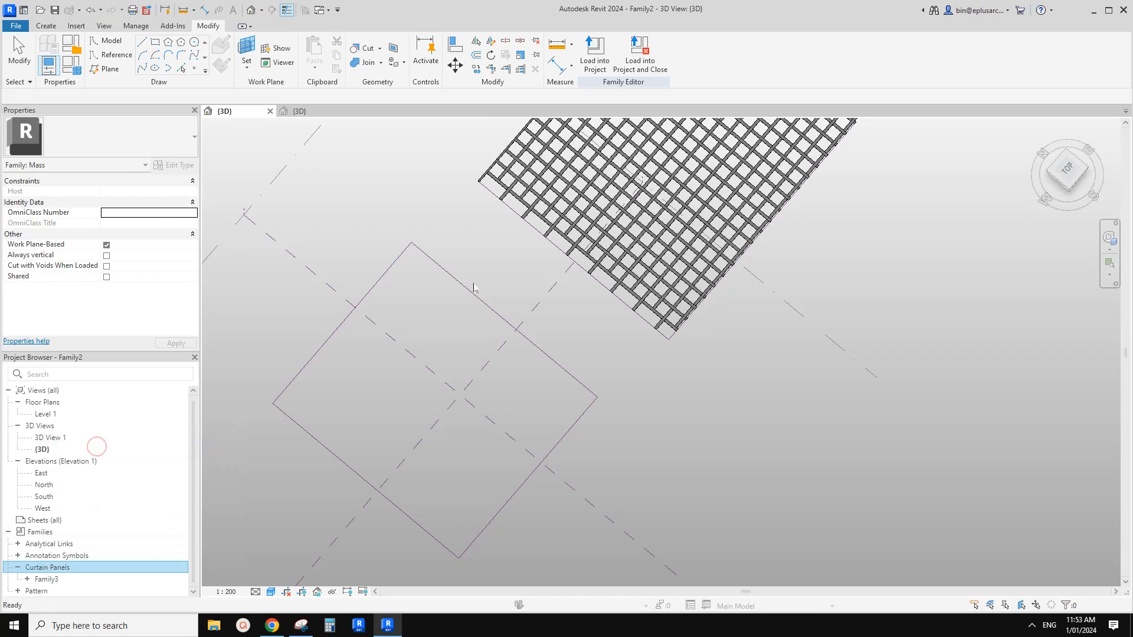
Delete the four leftover reference lines that outline the removed surface
middle_click_drag(547, 275, 352, 342)
left_click(411, 329)
key("Delete")
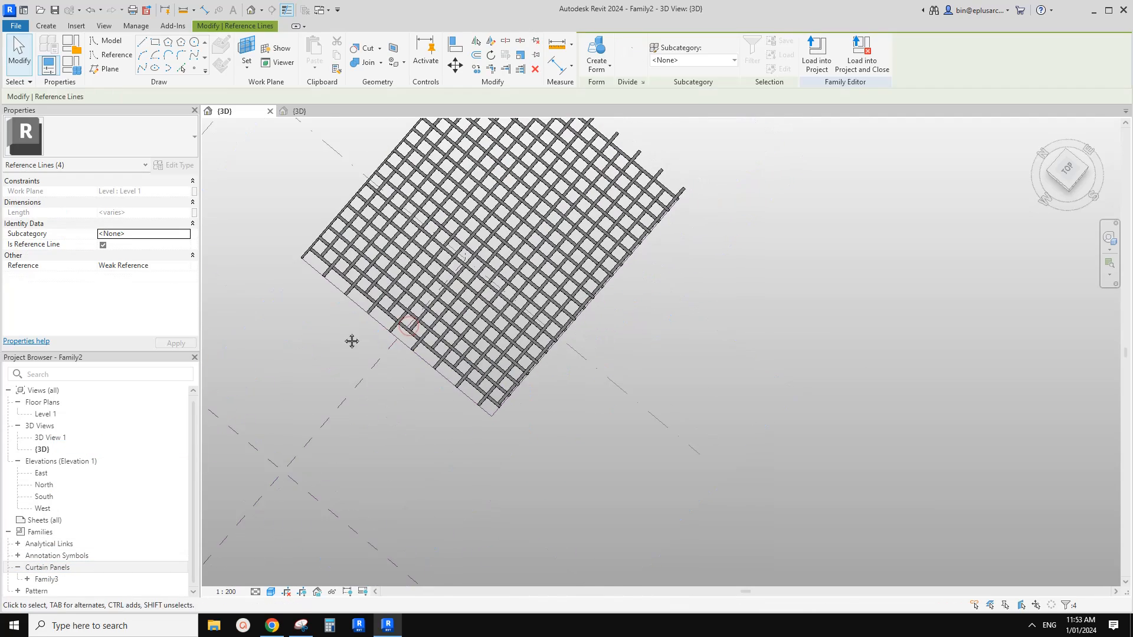
Set the Family3 divided surface's U grid rotation to 15° and V grid rotation to -15°
middle_click_drag(386, 257, 451, 270)
scroll(452, 269, "up", 5)
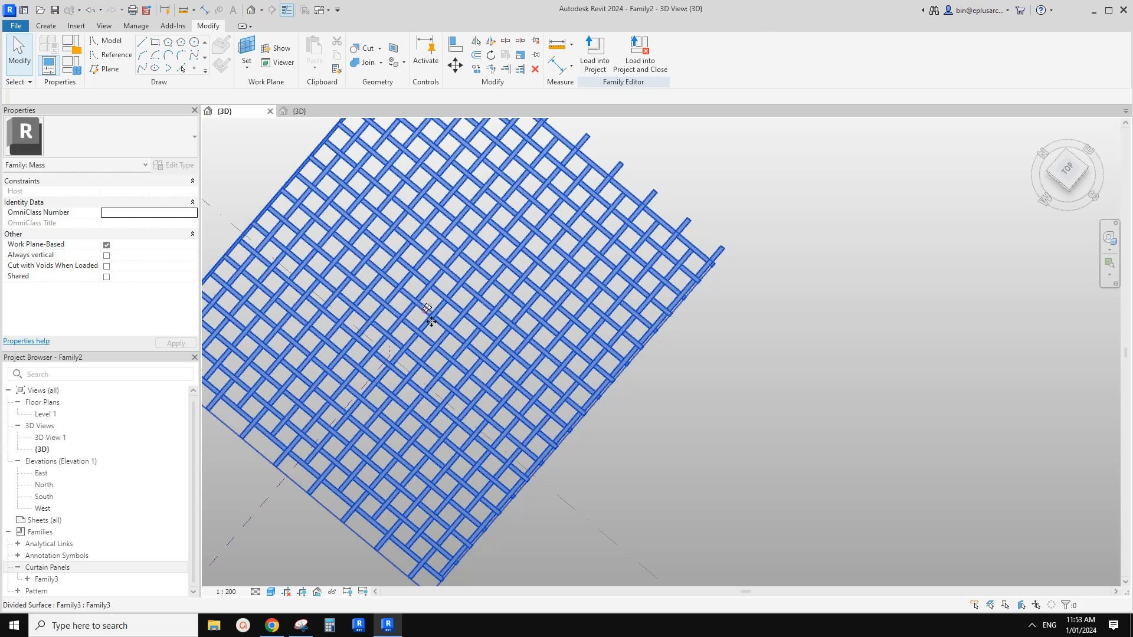
left_click(426, 308)
left_click(127, 255)
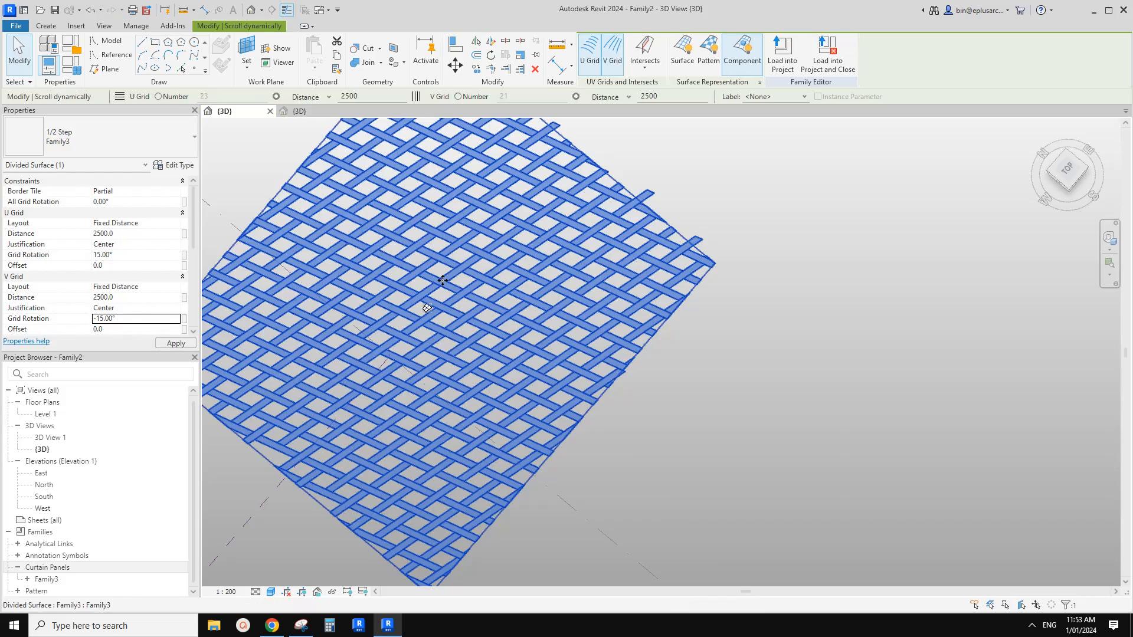
key("Escape")
Examine the woven pattern in the mass family against the two panel surfaces and adaptive points in Family3
scroll(497, 302, "down", 2)
middle_click_drag(481, 303, 473, 305, "shift")
middle_click_drag(364, 242, 476, 253, "shift")
left_click(299, 111)
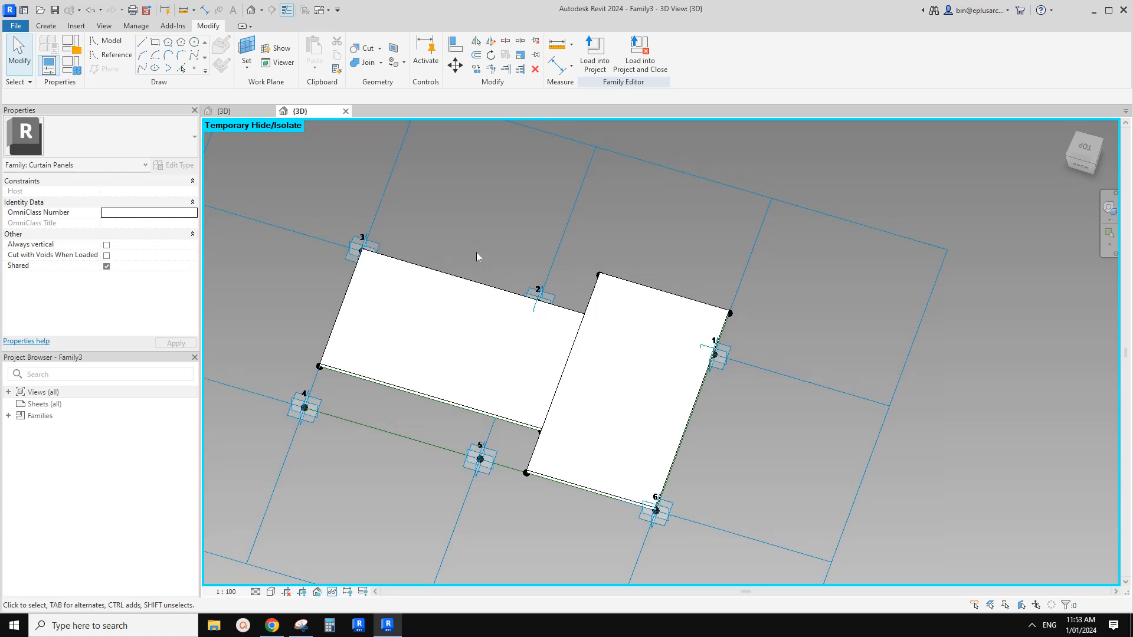
middle_click_drag(473, 309, 536, 367, "shift")
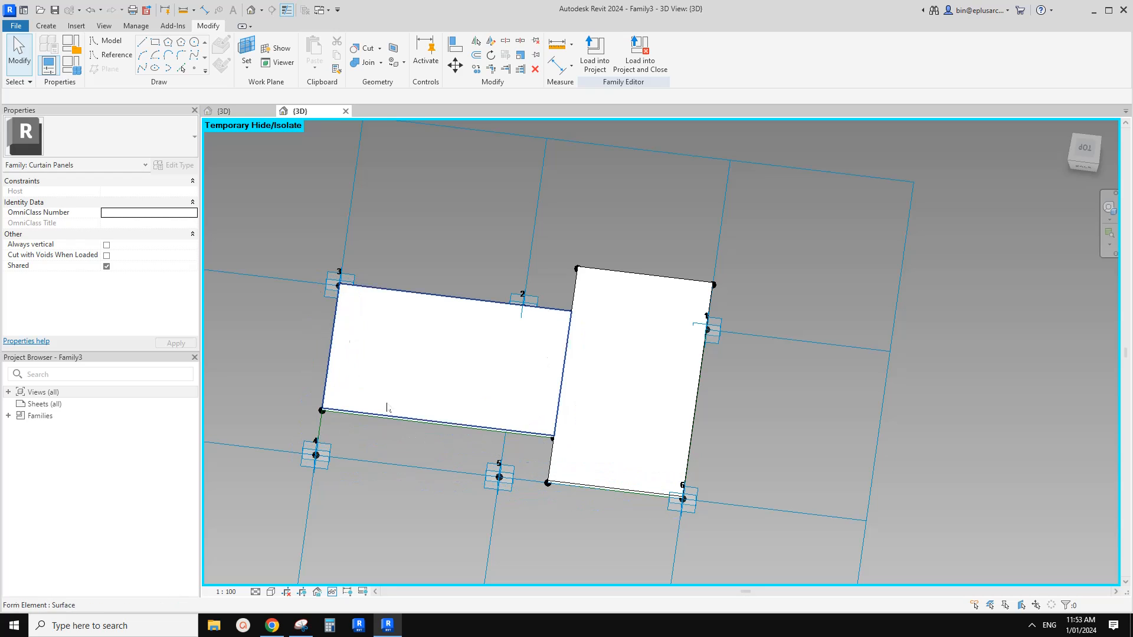
left_click(239, 111)
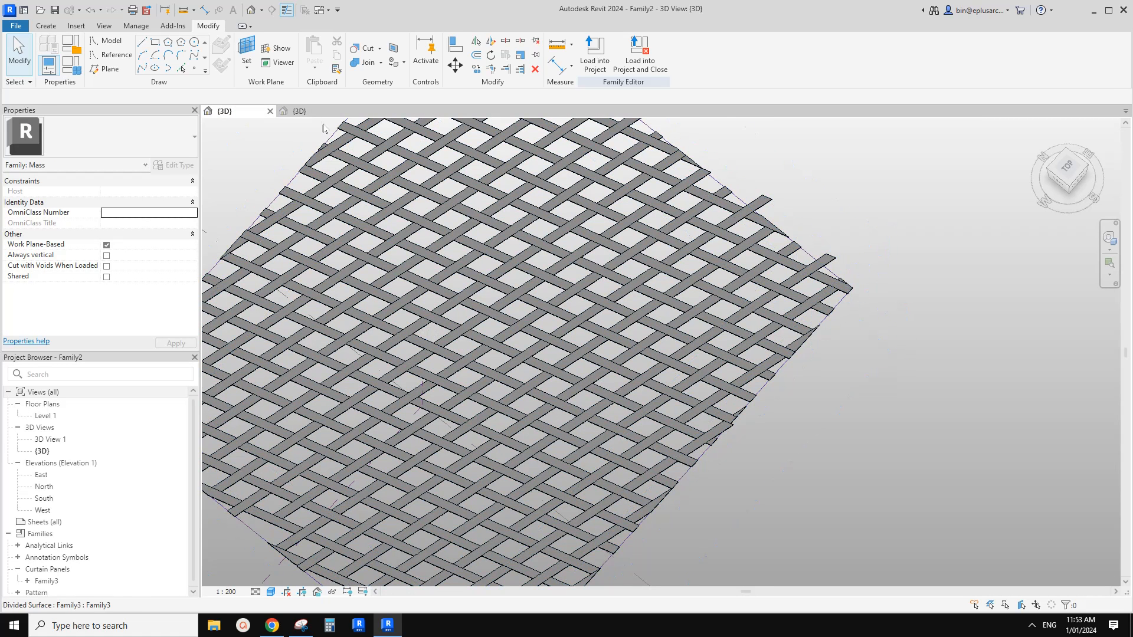
left_click(299, 111)
middle_click_drag(507, 345, 584, 305, "shift")
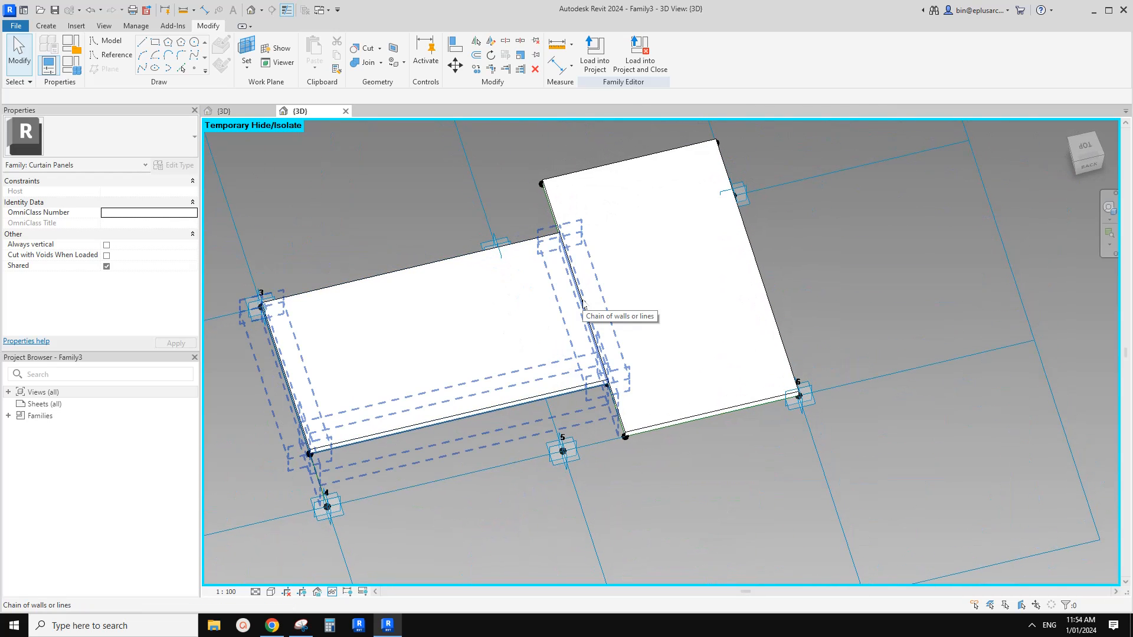
scroll(582, 307, "down", 2)
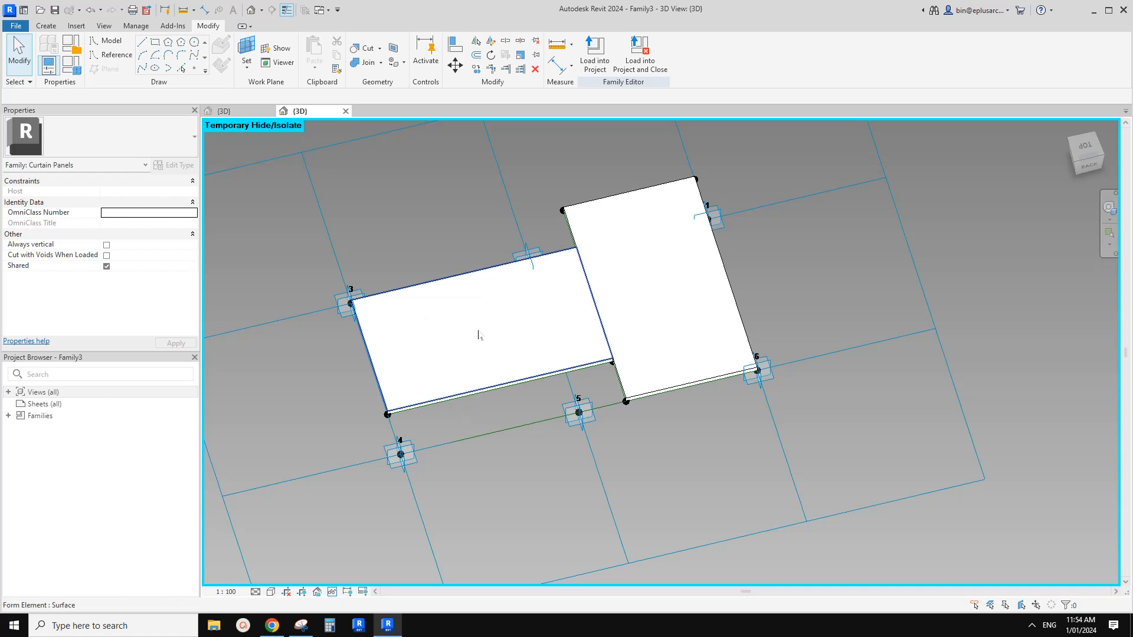
middle_click_drag(478, 331, 487, 438, "shift")
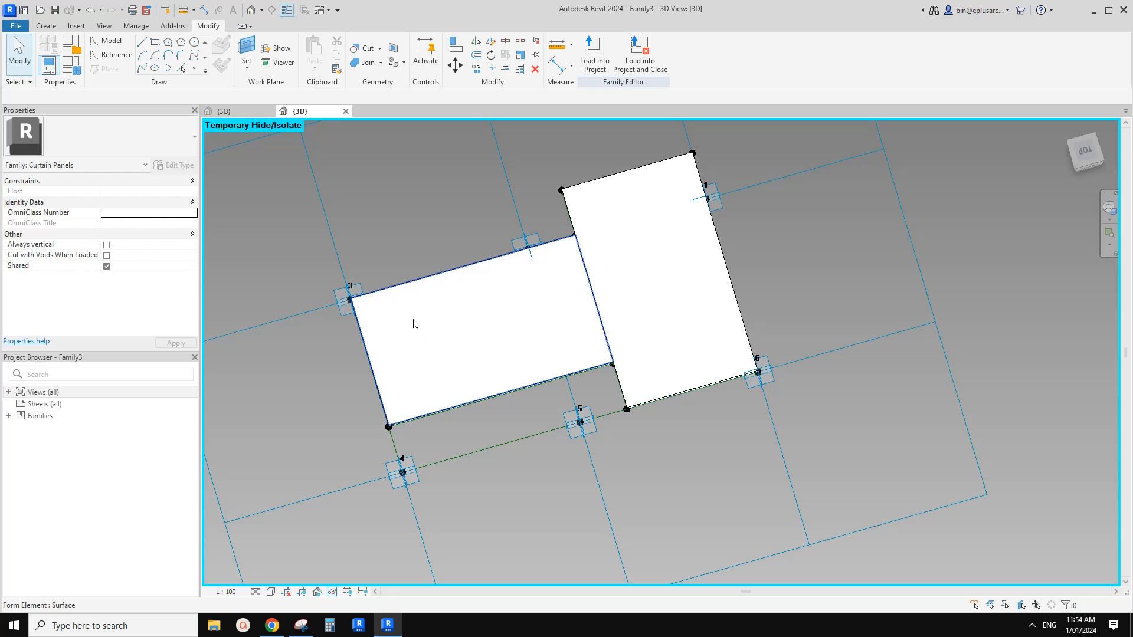
left_click(224, 111)
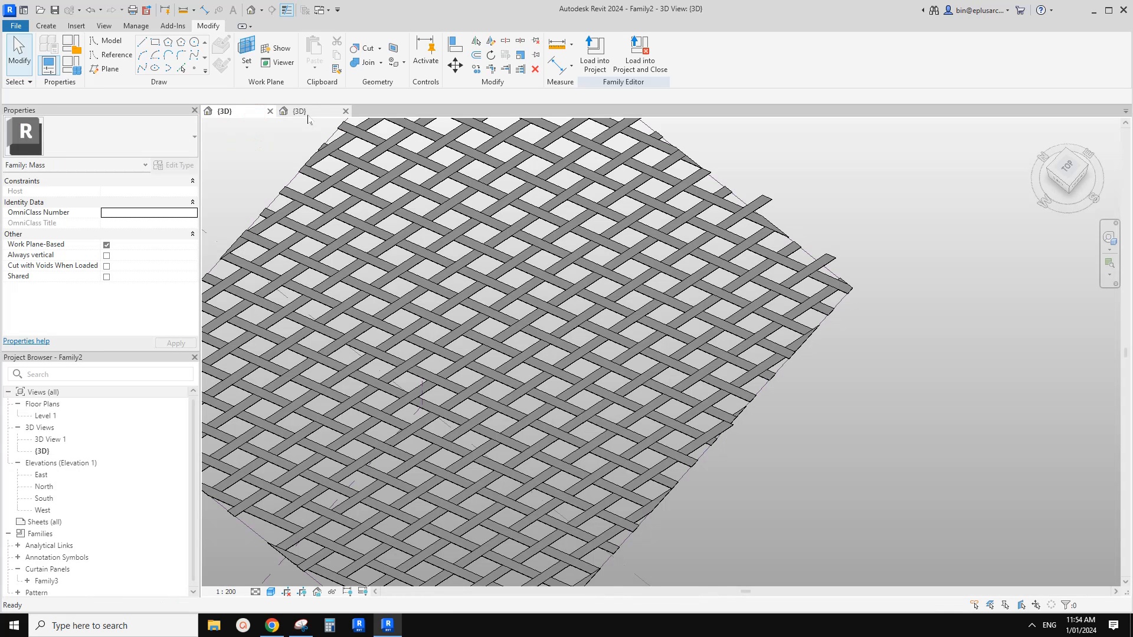
left_click(415, 313)
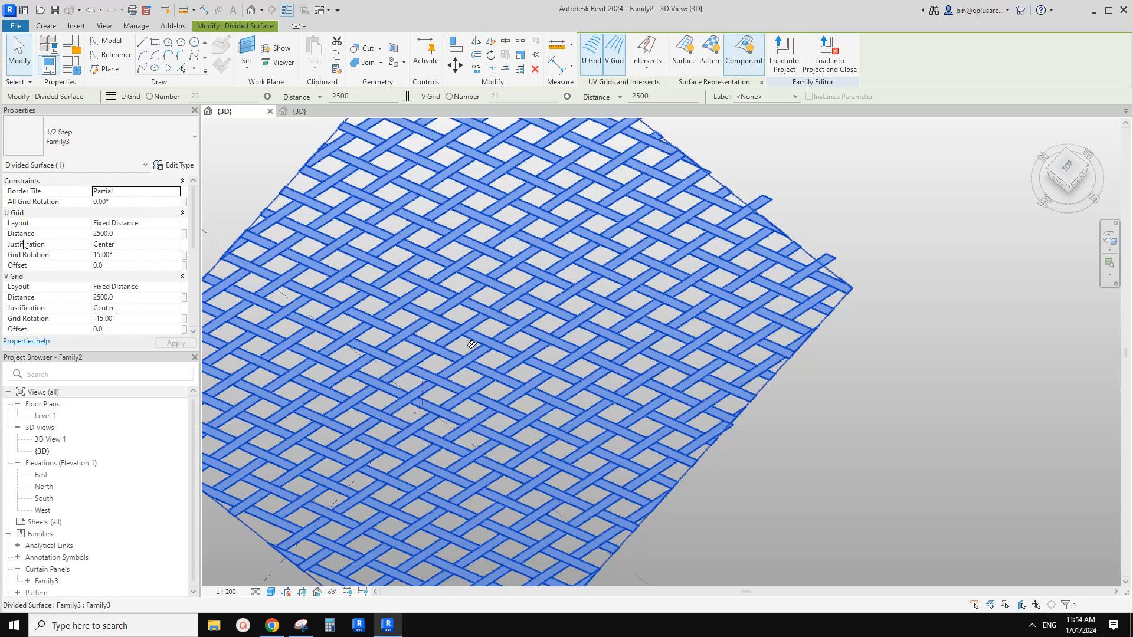
left_click(301, 111)
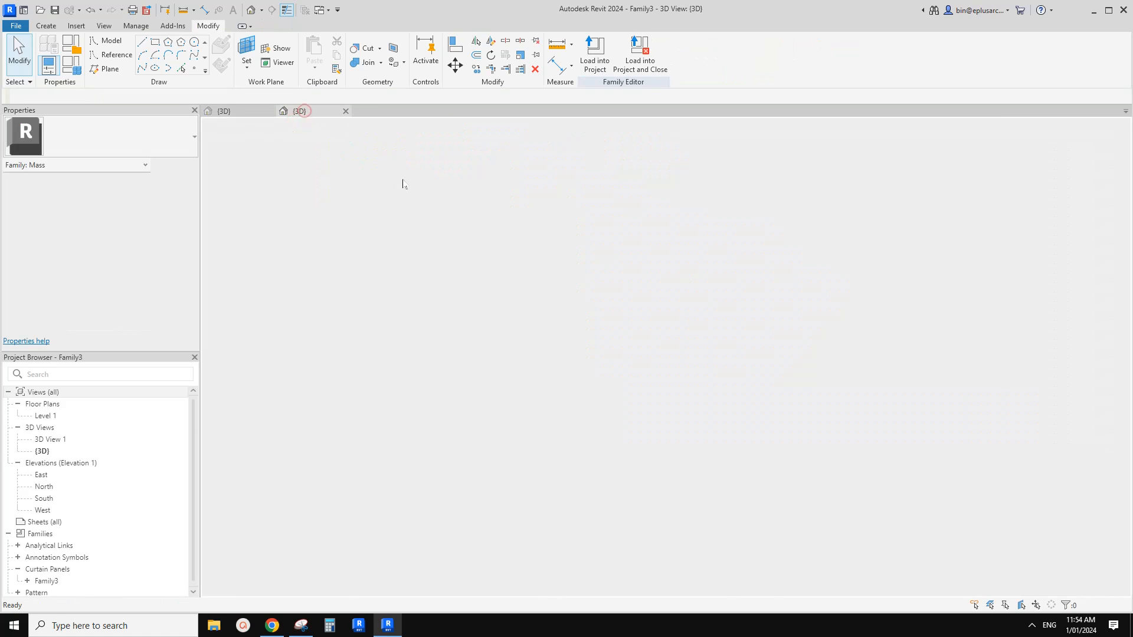
Place an aligned dimension between placement points 3 and 4 on their reference line's work plane, offset outward from the panel
scroll(415, 362, "up", 2)
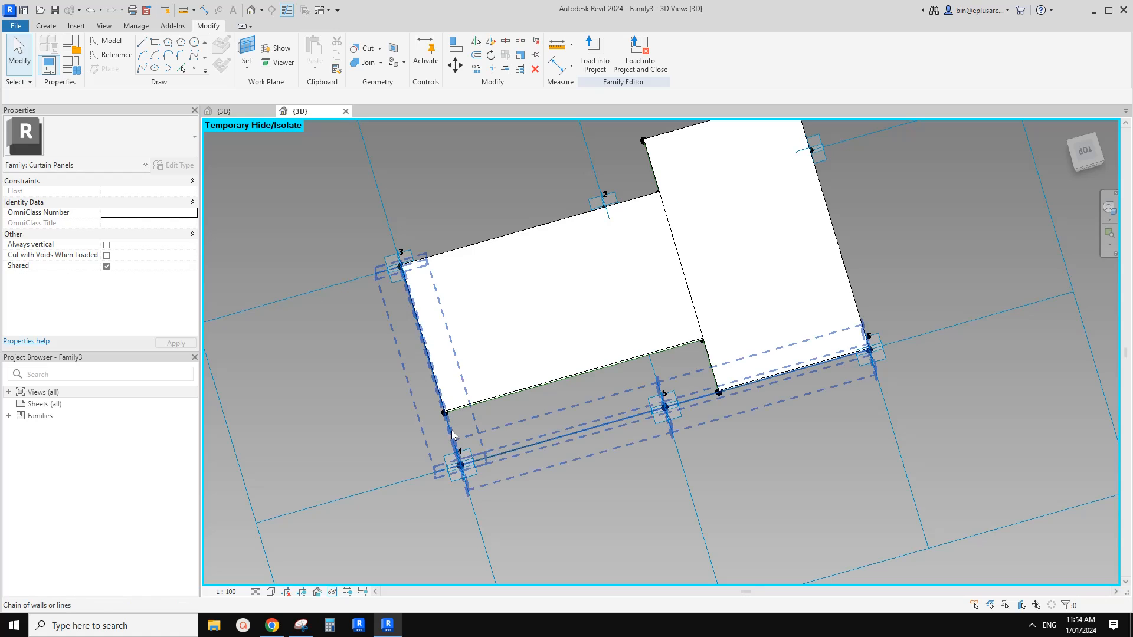
key("Tab")
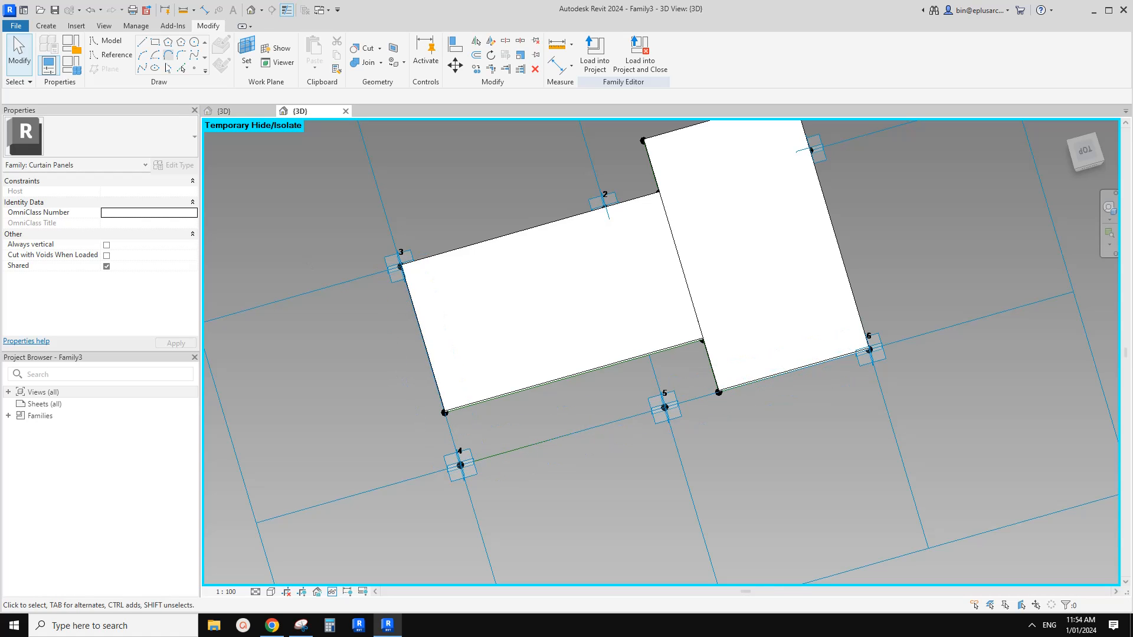
left_click(246, 47)
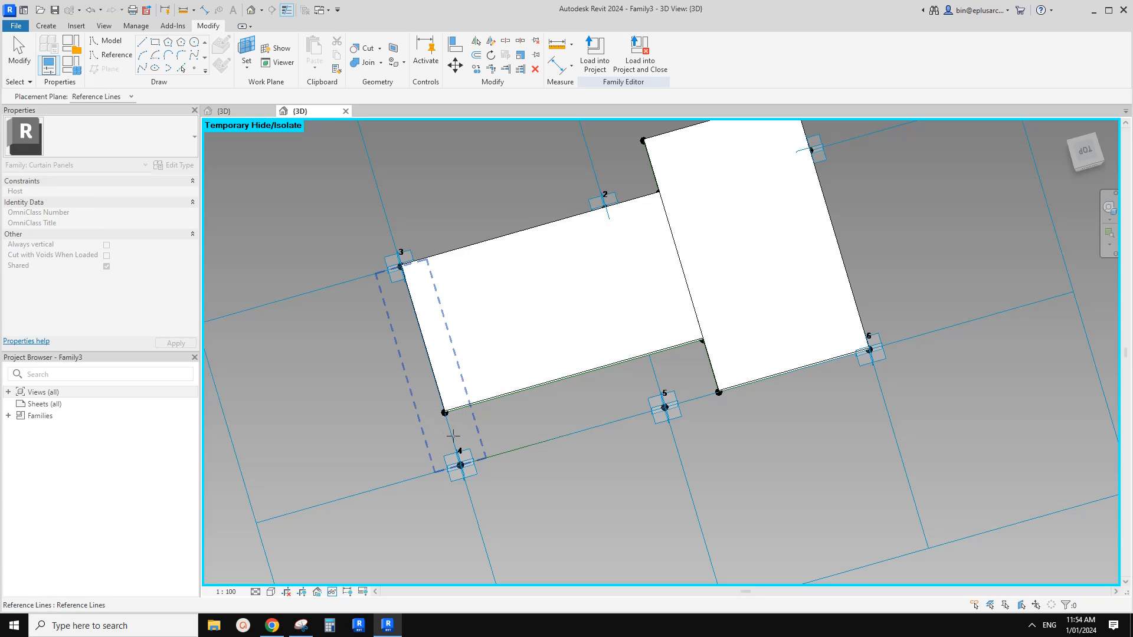
key("d")
key("i")
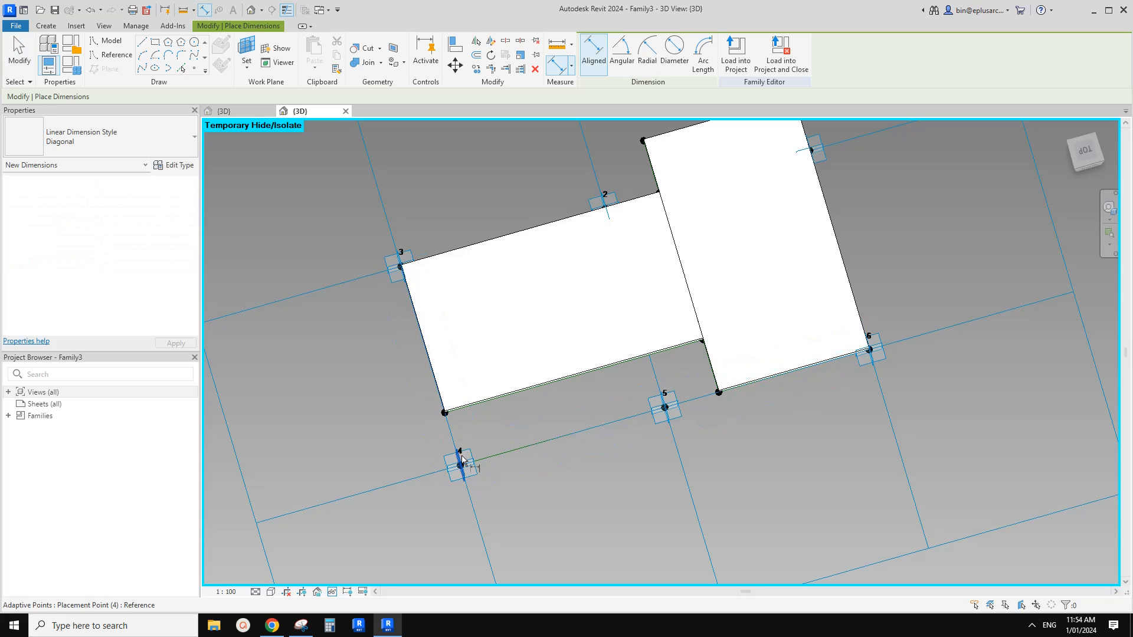
left_click(461, 464)
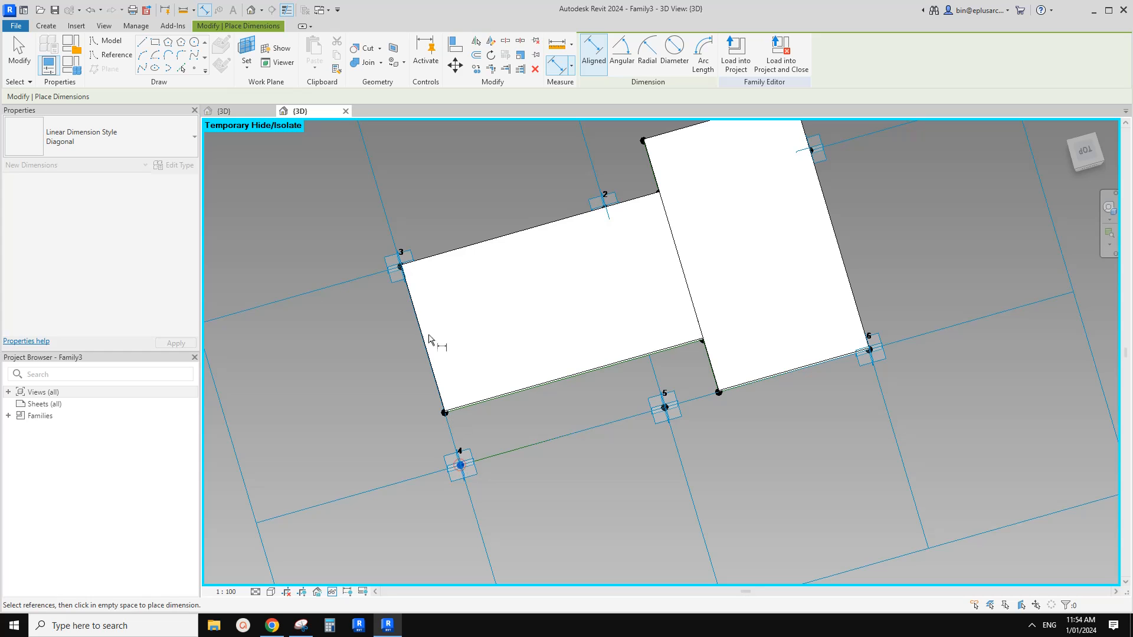
left_click(400, 267)
left_click(363, 323)
key("Escape")
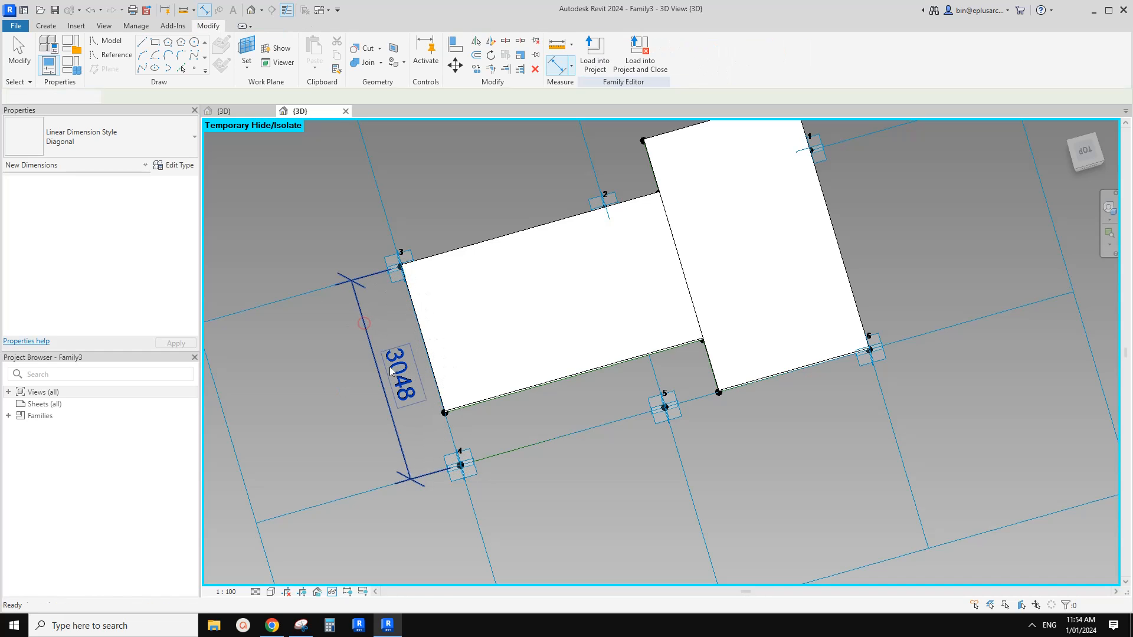
left_click_drag(389, 367, 352, 377)
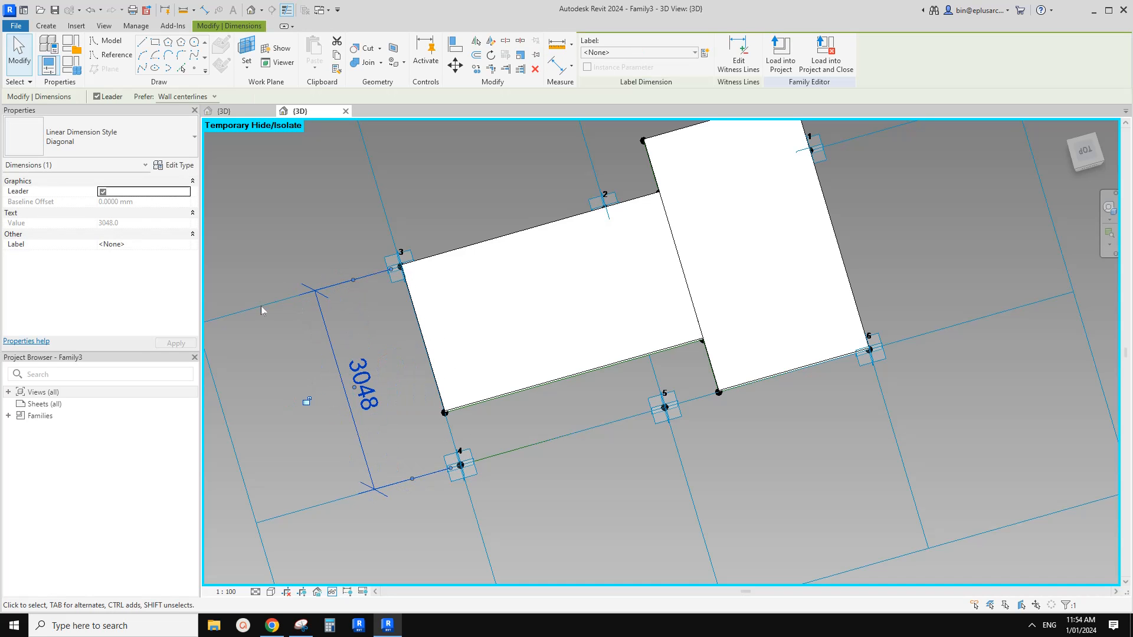
Check the tile pattern grid's horizontal and vertical spacing against the dimension between points 3 and 4
middle_click_drag(277, 294, 437, 263)
left_click(387, 273)
scroll(387, 273, "down", 3)
middle_click_drag(368, 224, 366, 262)
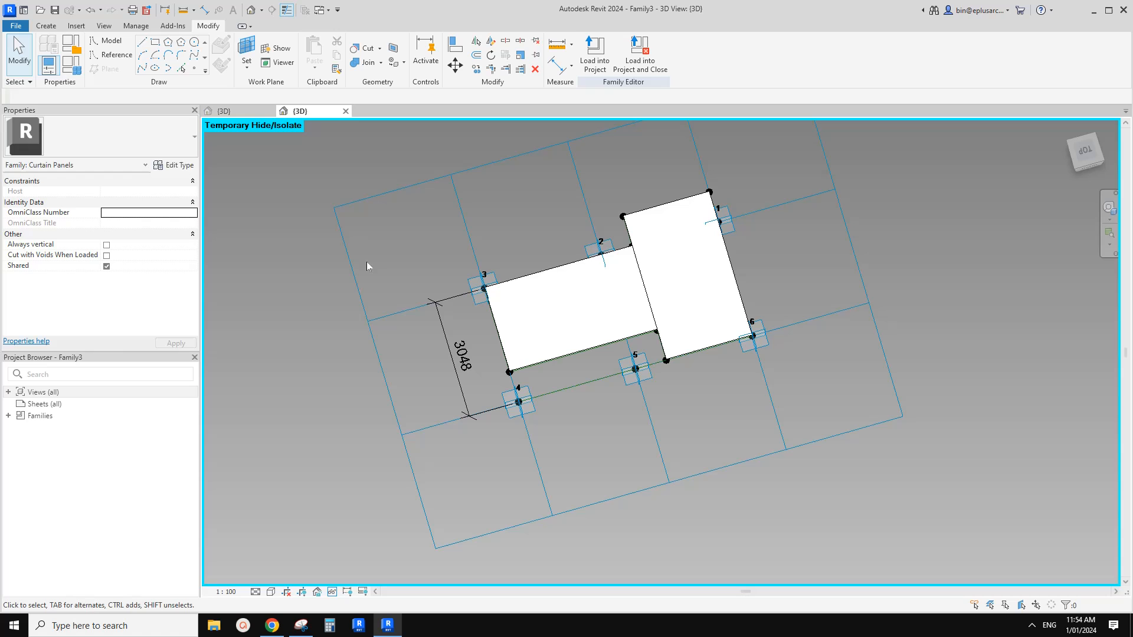
left_click(349, 204)
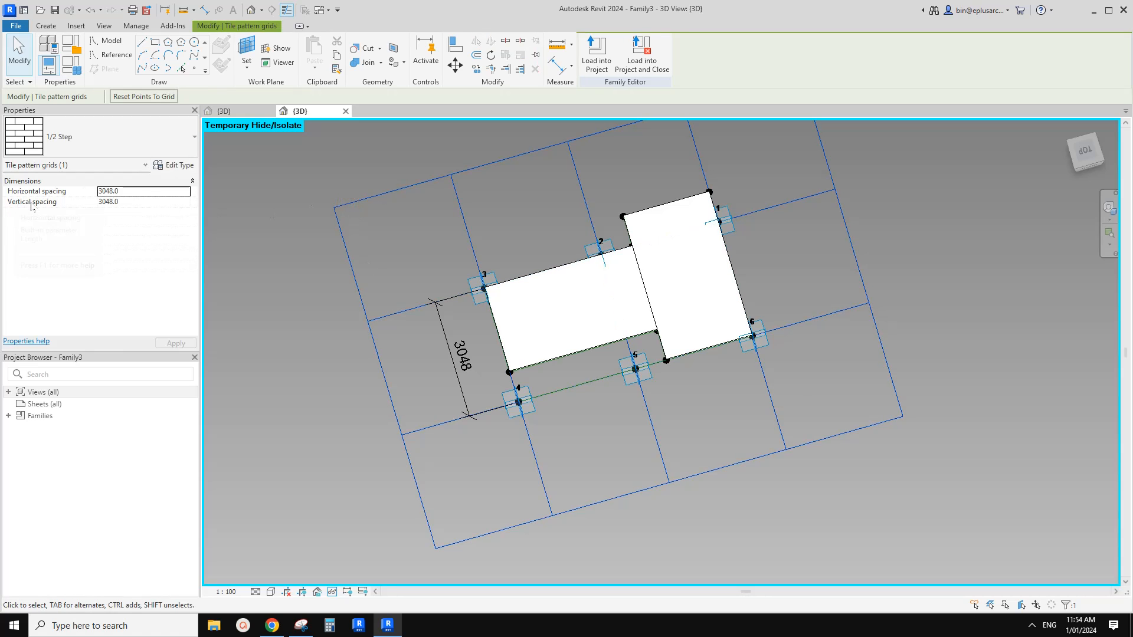
left_click(438, 357)
scroll(443, 336, "up", 4)
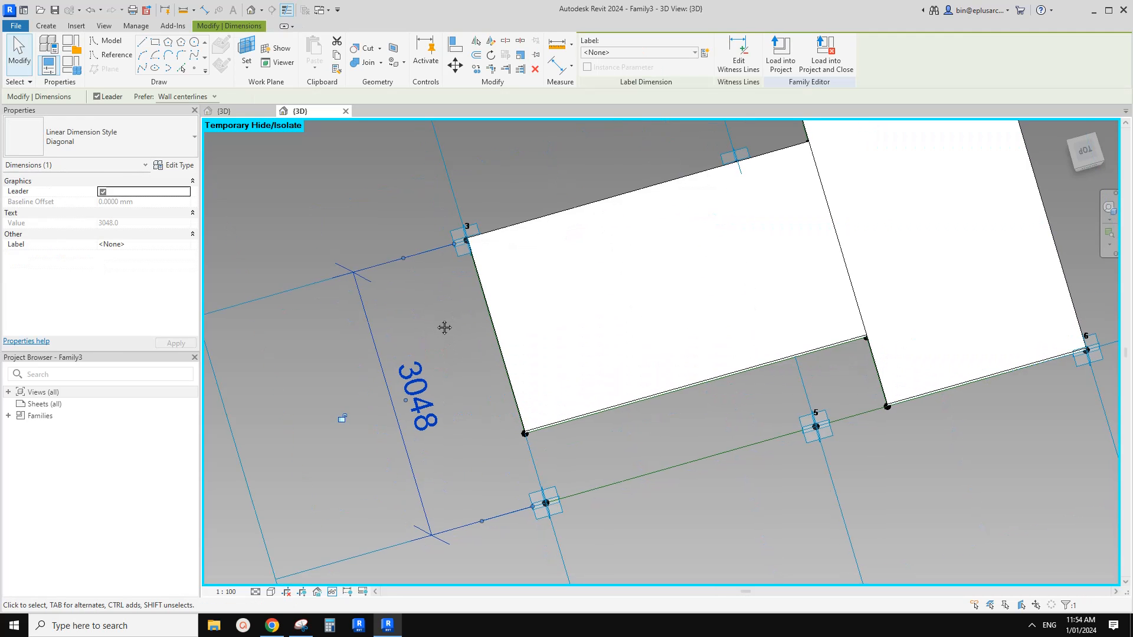
scroll(425, 322, "down", 2)
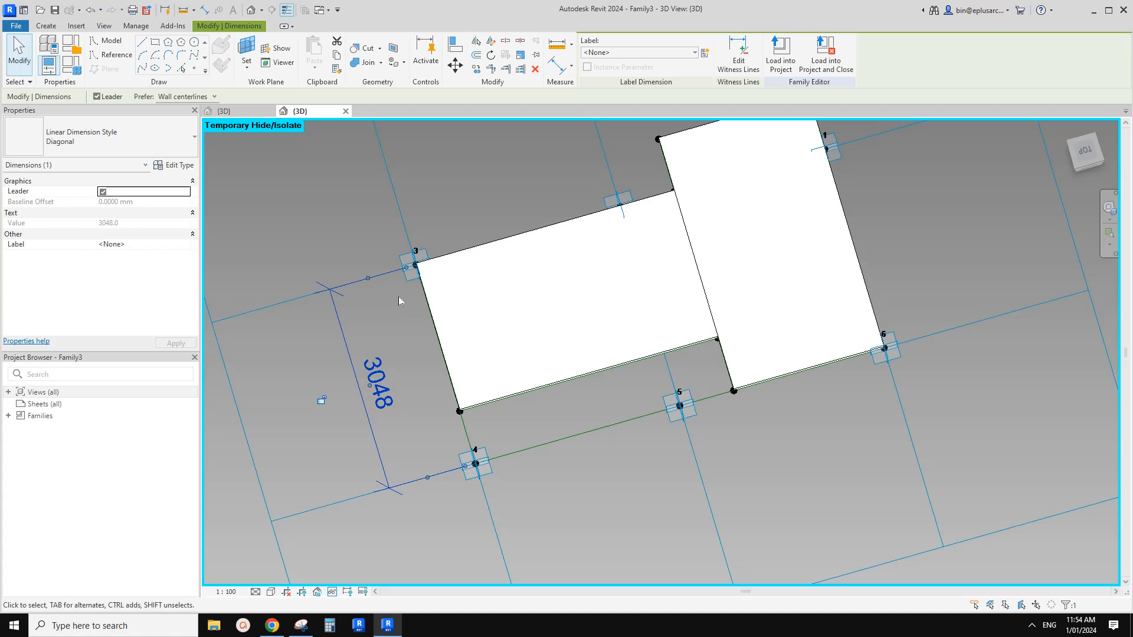
middle_click_drag(398, 296, 453, 267)
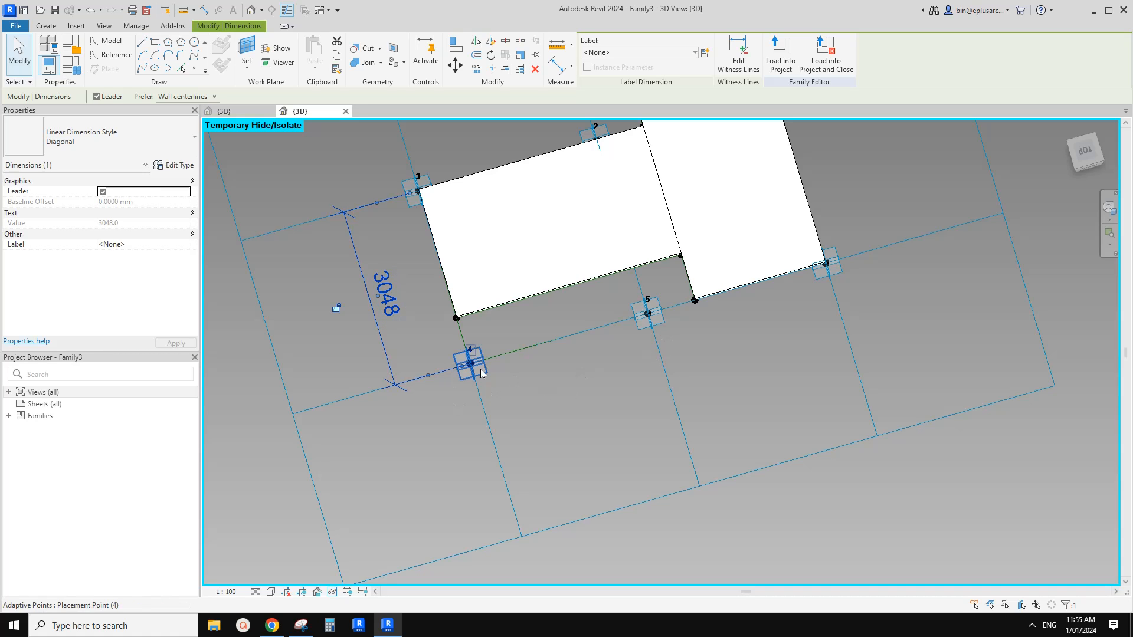
Set the work plane on the reference line between placement points 4 and 5
key("Tab")
middle_click_drag(582, 337, 592, 357)
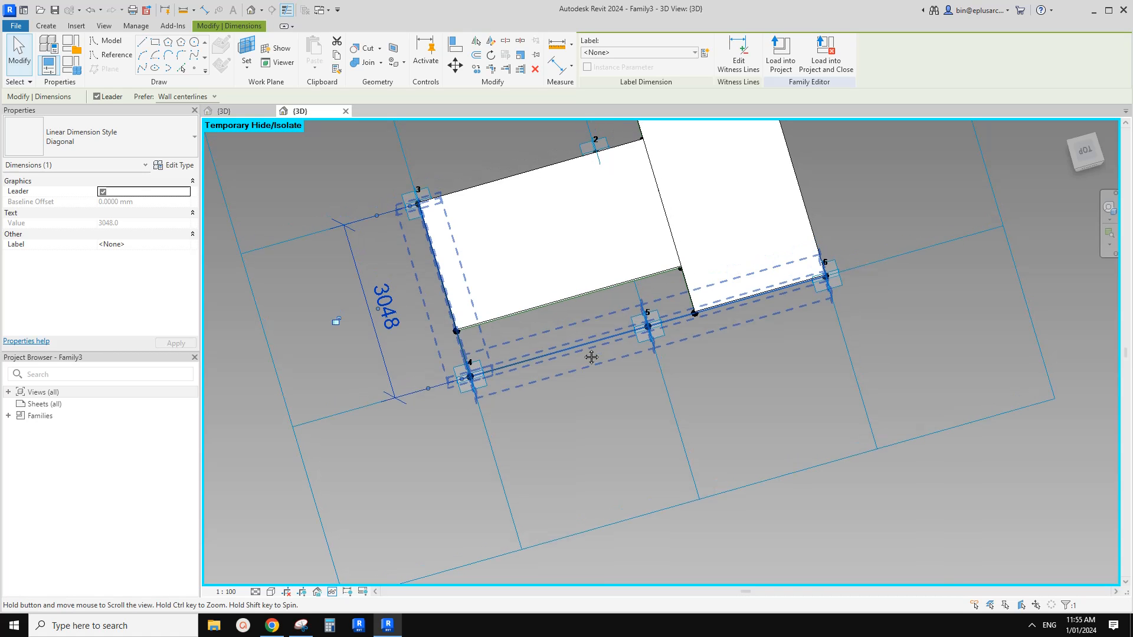
scroll(582, 349, "up", 1)
left_click(558, 345)
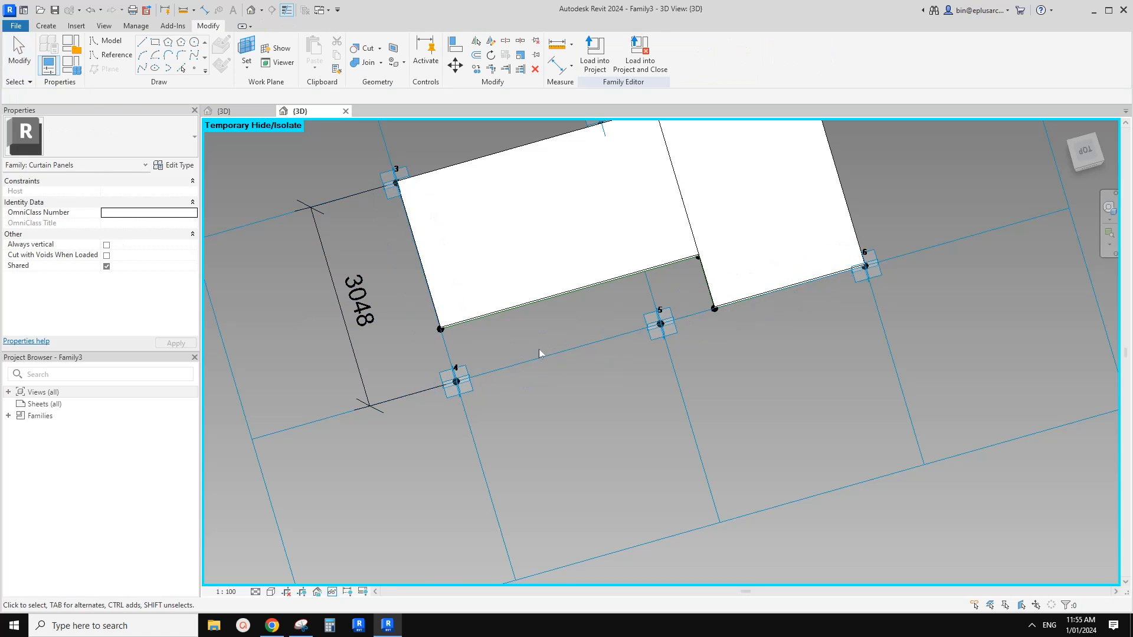
scroll(538, 348, "down", 1)
middle_click_drag(531, 343, 565, 356)
left_click(247, 47)
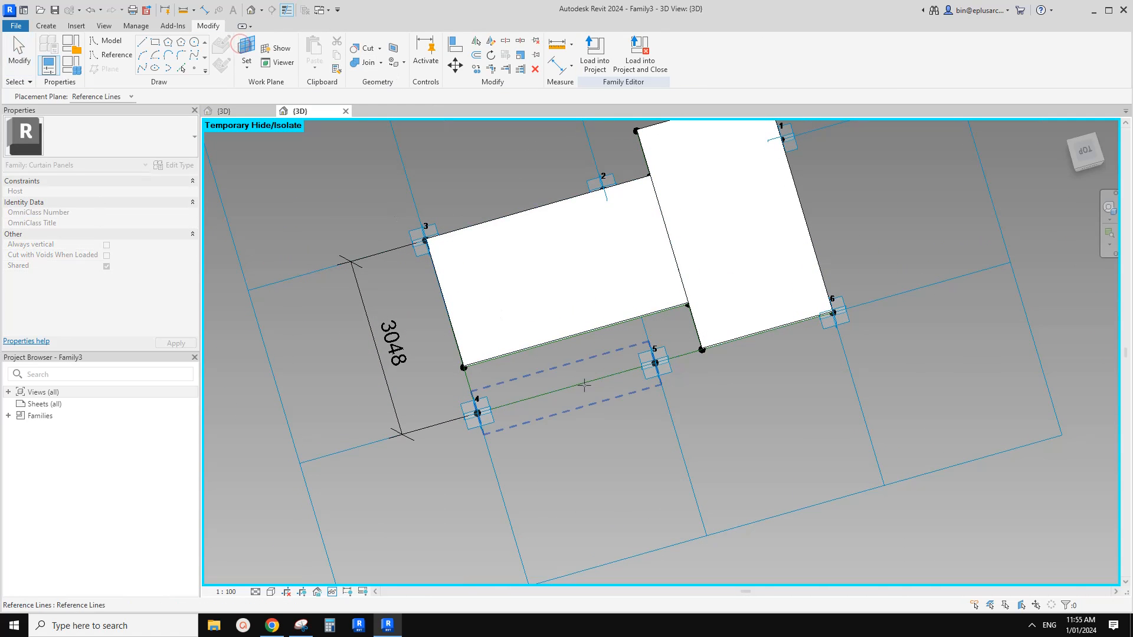
key("Tab")
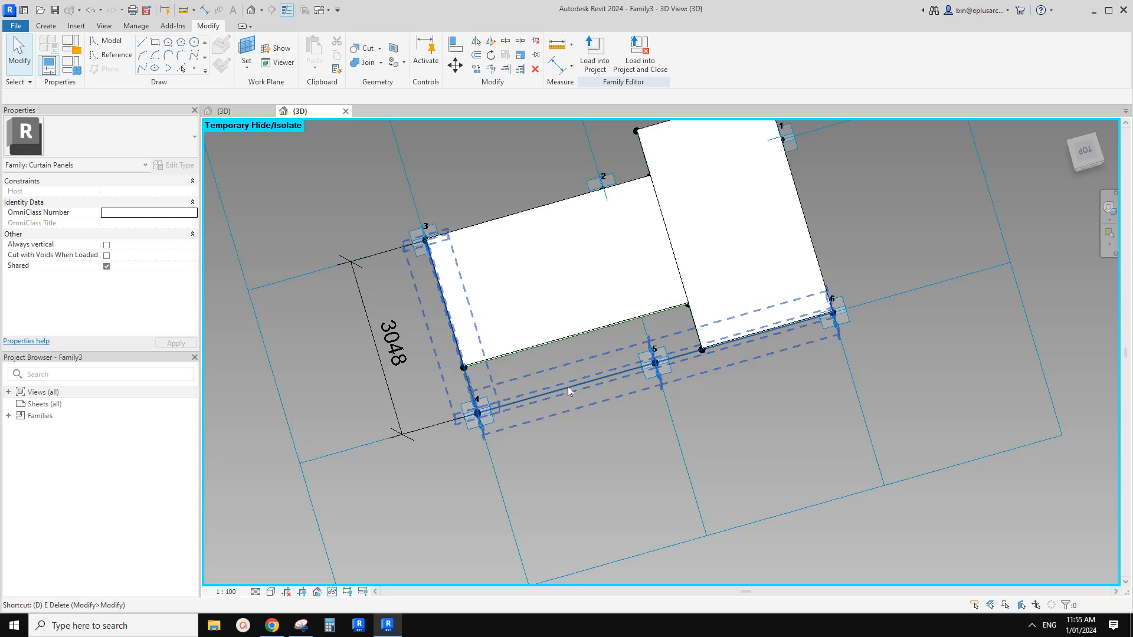
left_click(574, 388)
Place an aligned dimension between placement points 5 and 4, offset outward from the panel
key("d")
key("i")
left_click(655, 363)
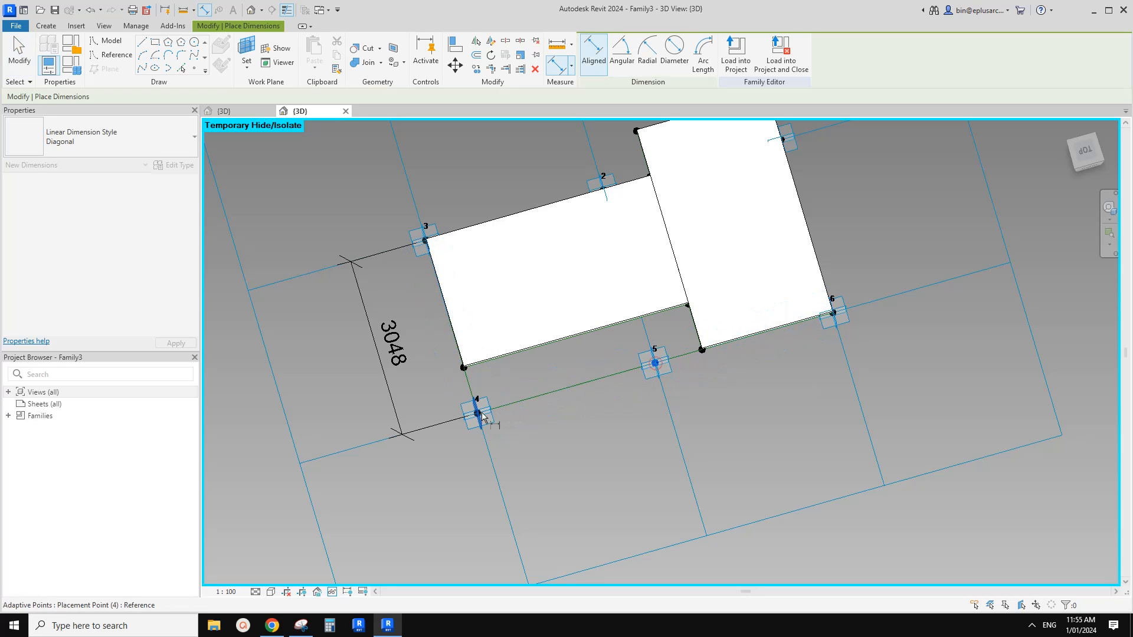
left_click(492, 420)
left_click(582, 446)
key("Escape")
key("Escape")
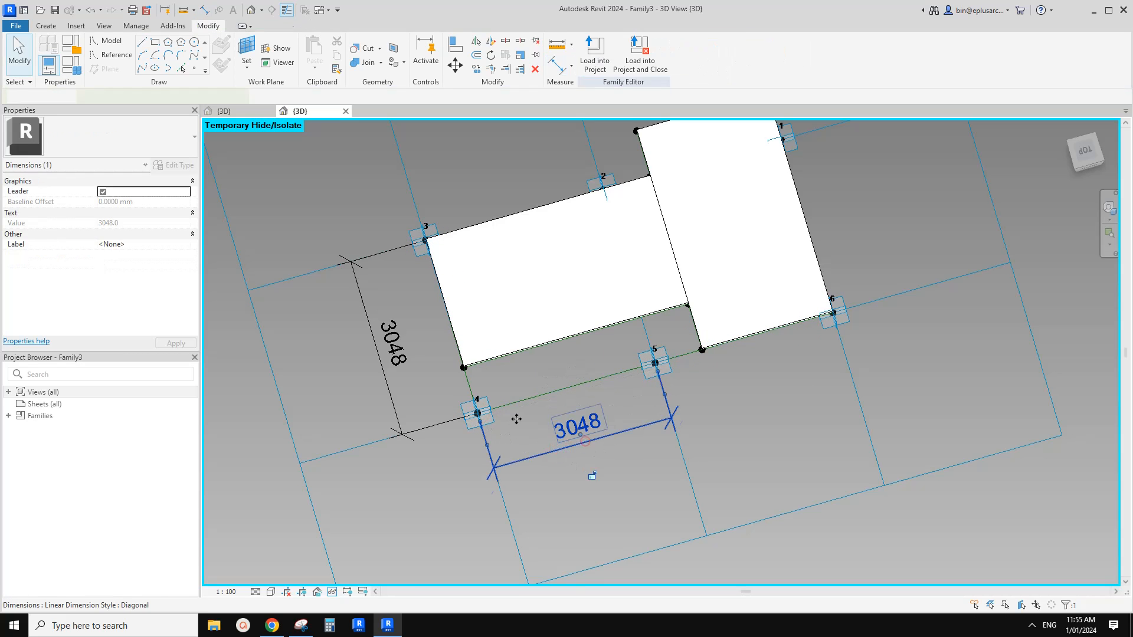
Label the dimension between points 3 and 4 with a new instance reporting parameter named rp1
left_click(401, 357)
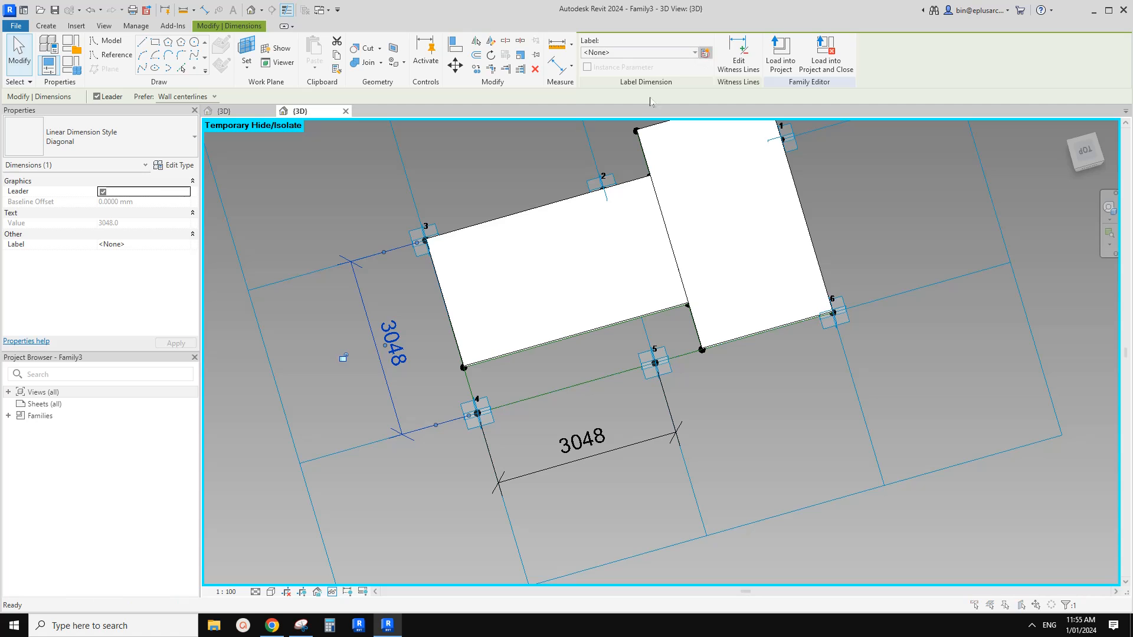
left_click(705, 53)
type("rp")
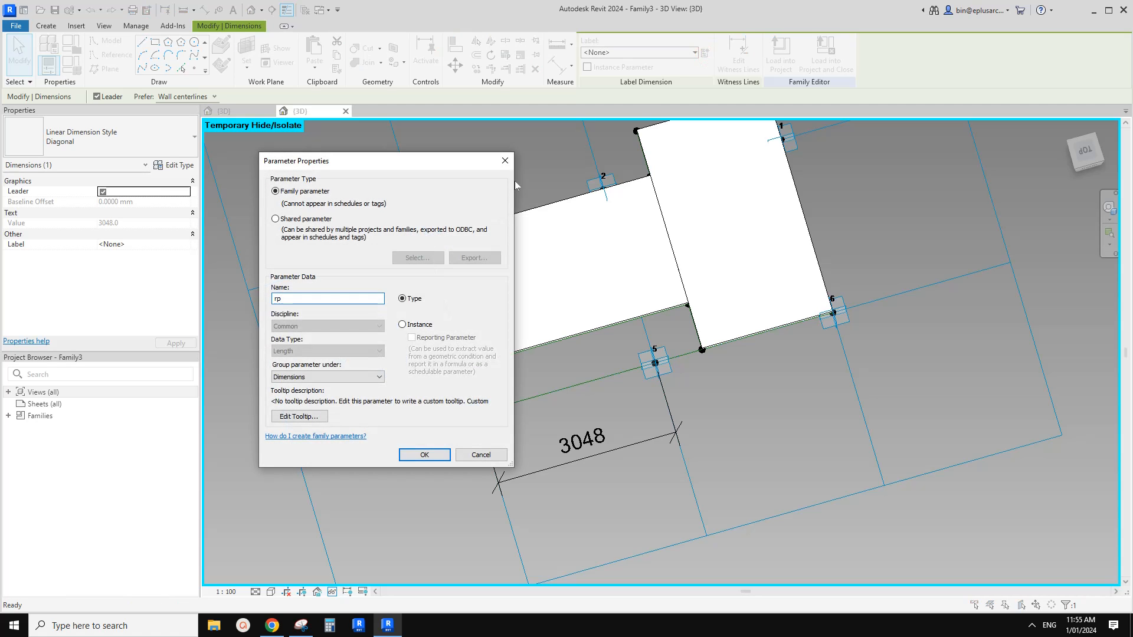
type("1")
left_click(402, 324)
left_click(411, 338)
left_click(437, 455)
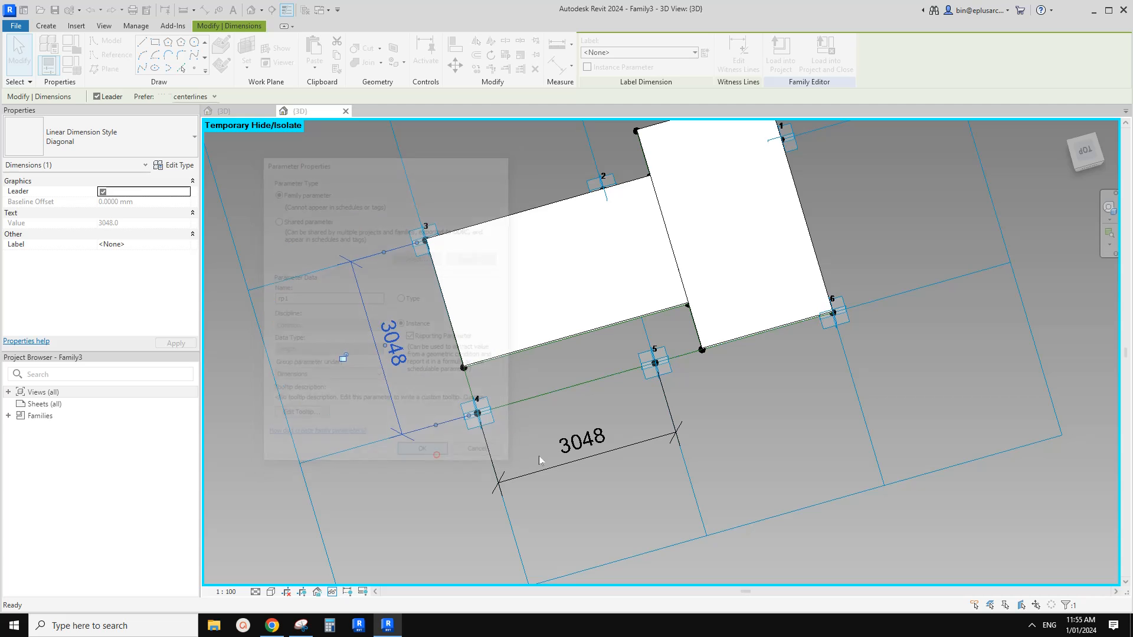
Label the dimension between points 4 and 5 with a new instance reporting parameter named rp2
left_click(581, 448)
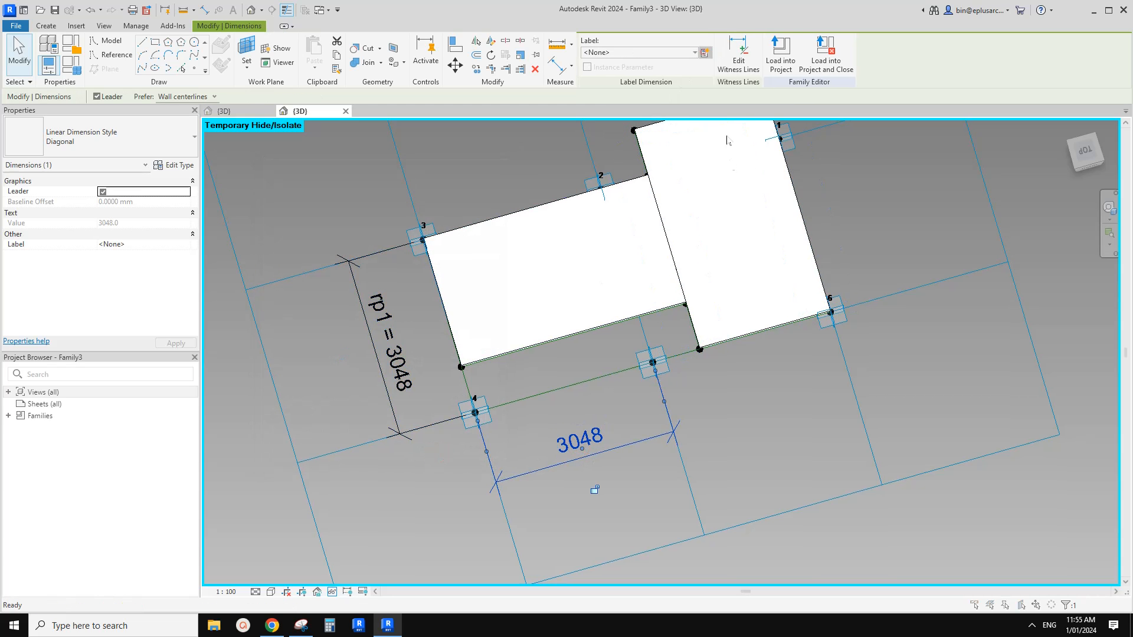
left_click(704, 53)
type("r")
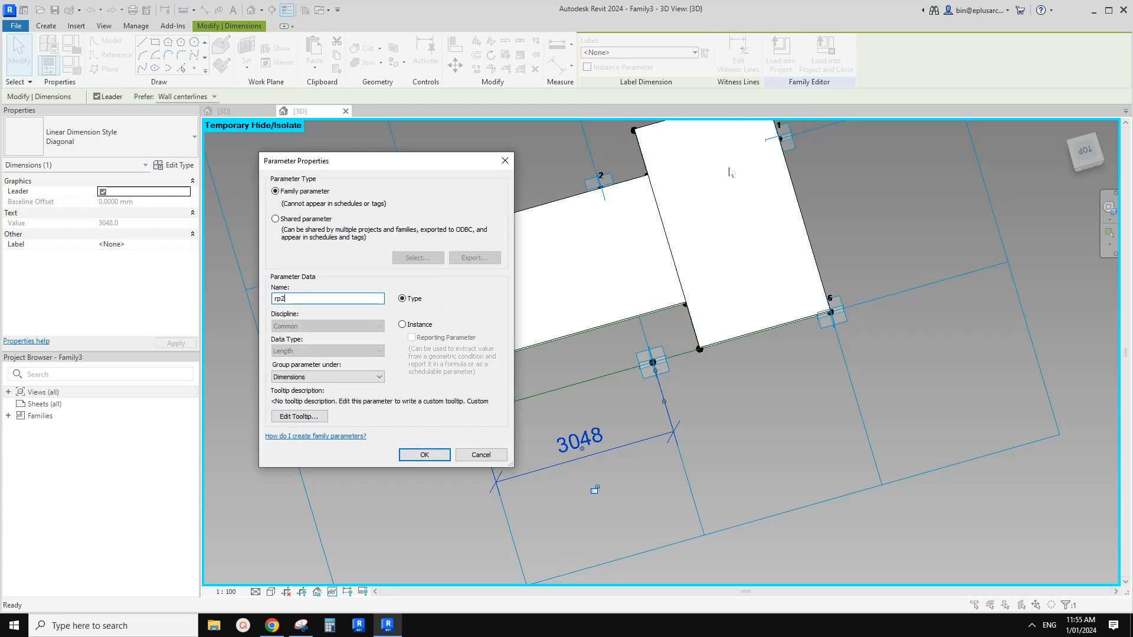
type("p2")
left_click(403, 325)
left_click(411, 338)
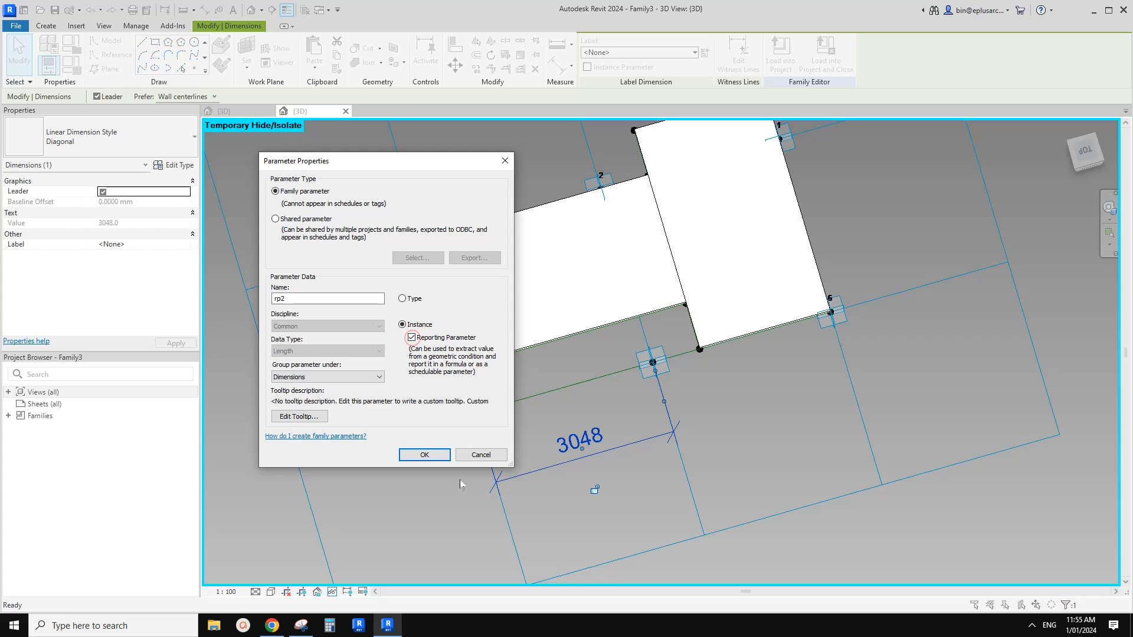
left_click(424, 455)
left_click(531, 420)
Add an instance family parameter named n with data type Number, grouped under Dimensions
middle_click_drag(528, 408, 526, 397)
left_click(71, 65)
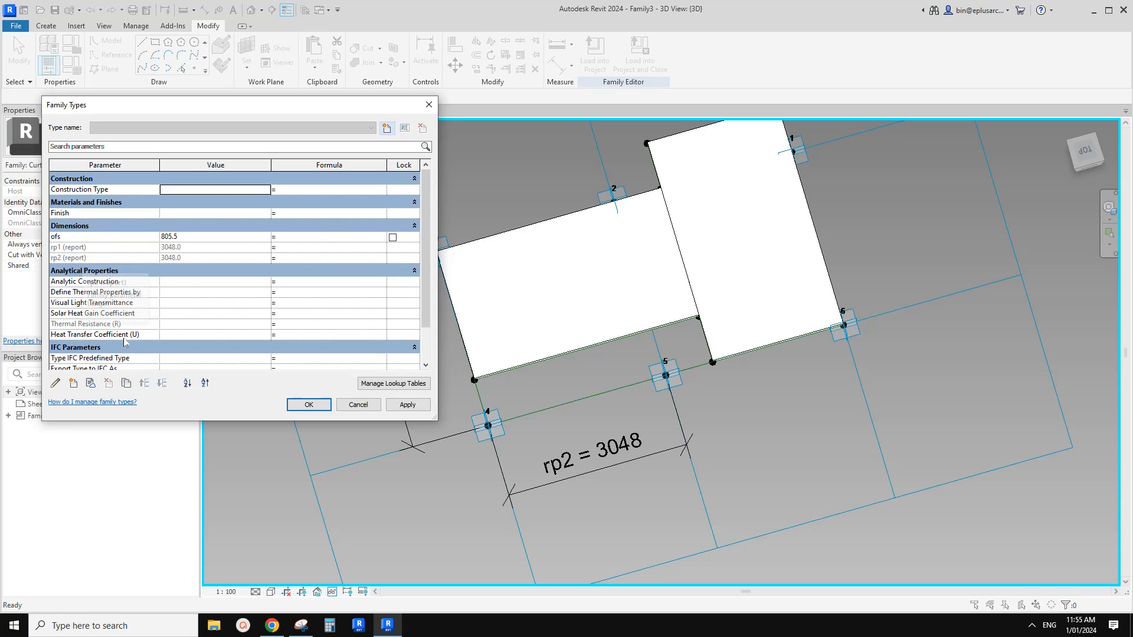
left_click(73, 383)
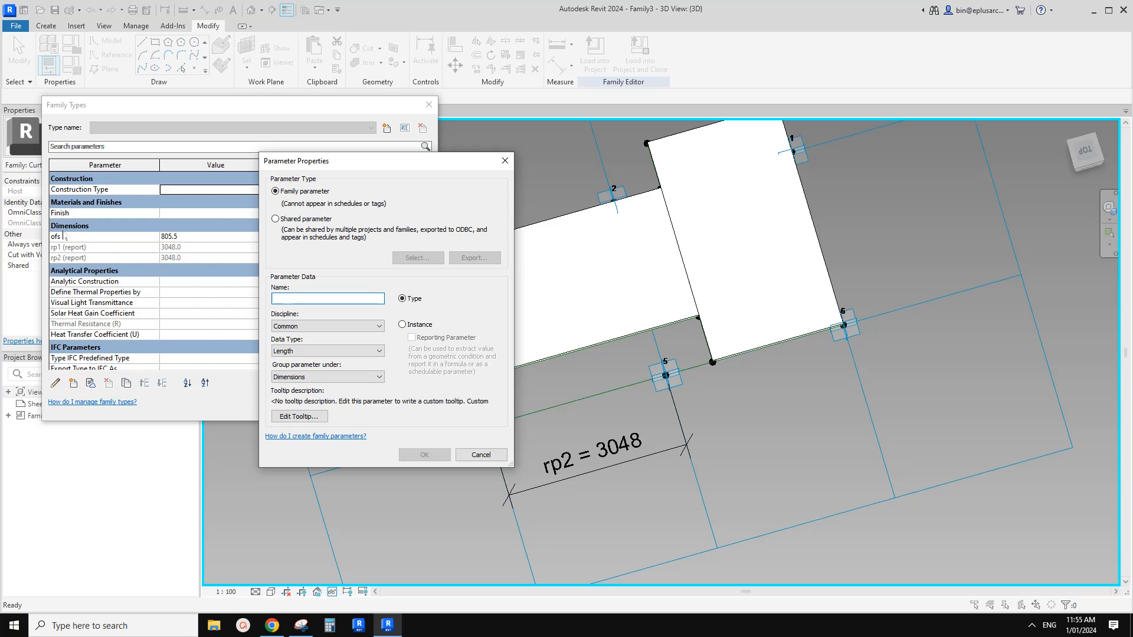
left_click(321, 351)
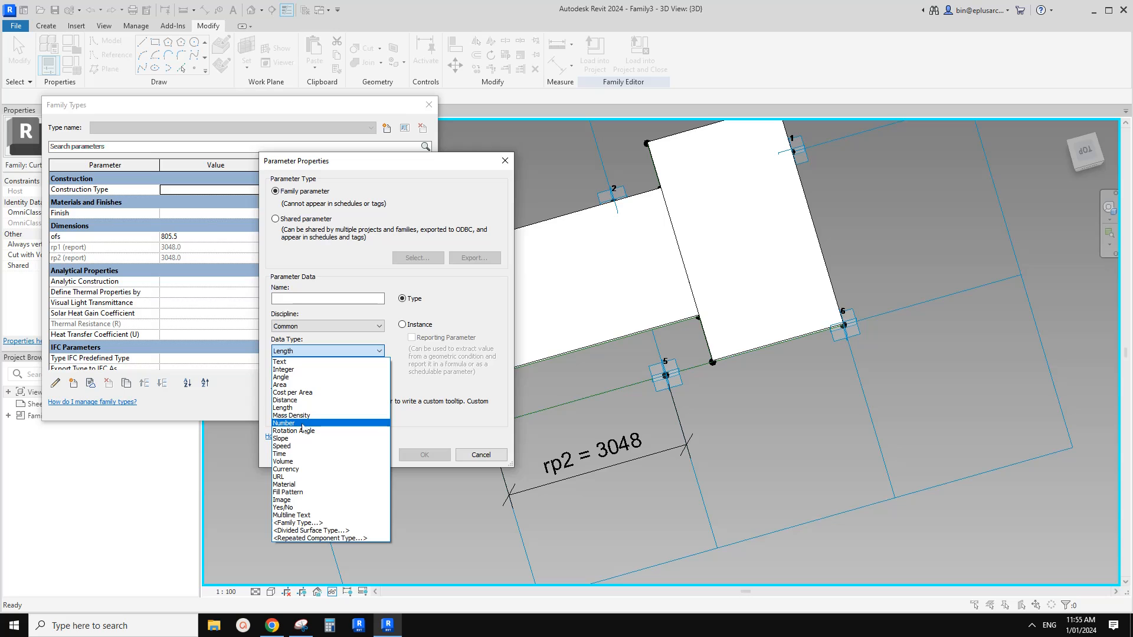
left_click(301, 423)
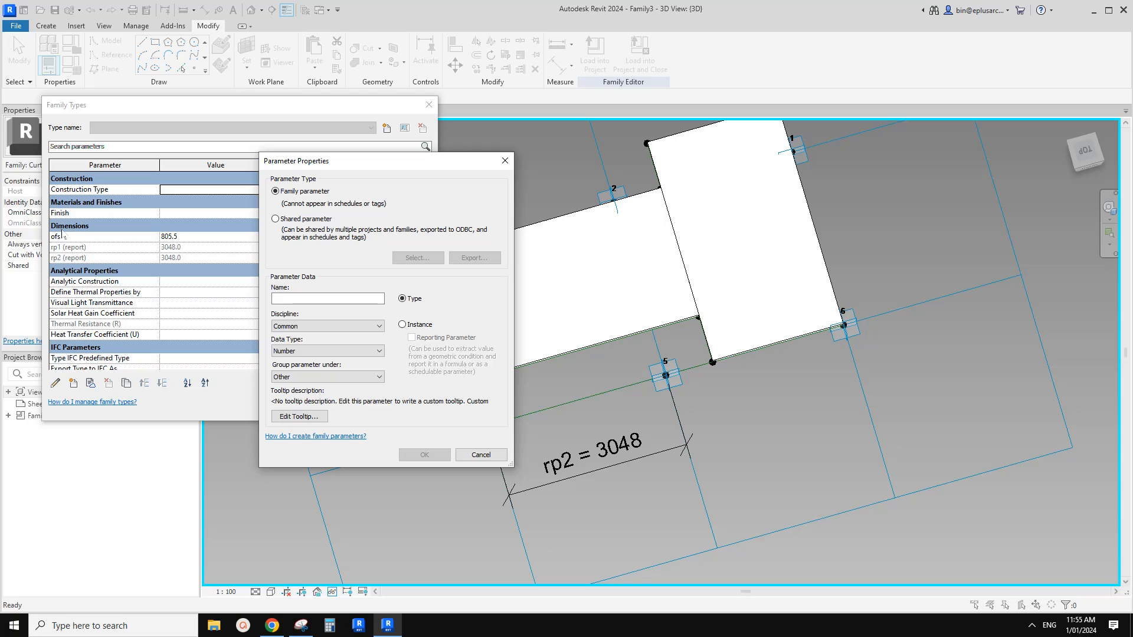
mouse_move(355, 157)
left_mouse_down()
mouse_move(488, 216)
mouse_move(349, 135)
left_mouse_up()
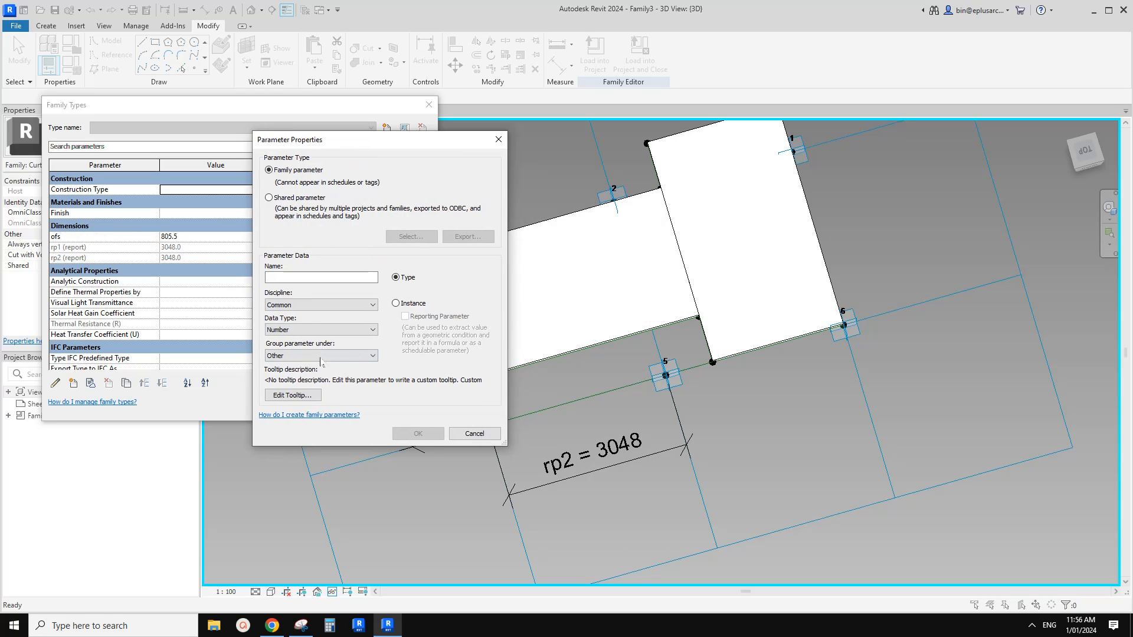
left_click(327, 304)
left_click(327, 304)
left_click(317, 356)
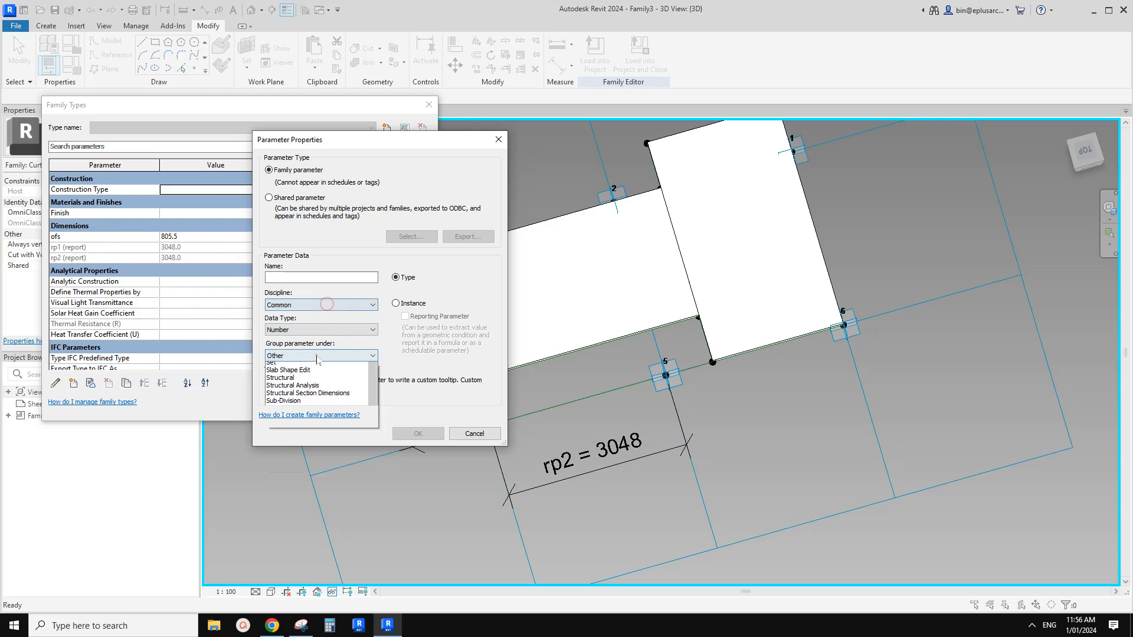
scroll(304, 401, "up", 3)
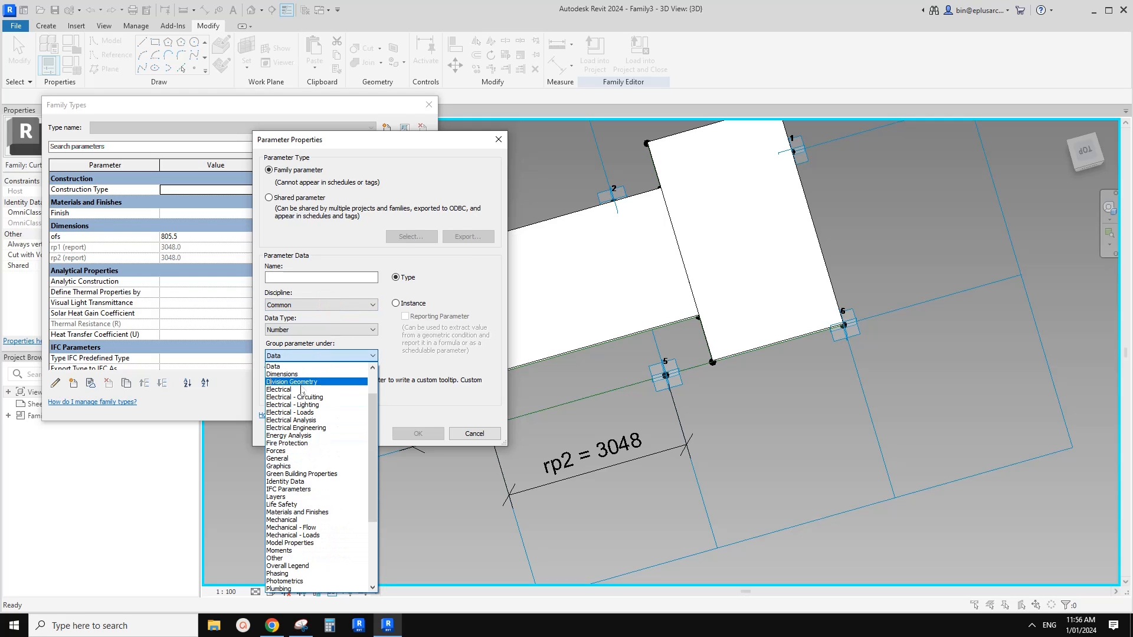
left_click(295, 374)
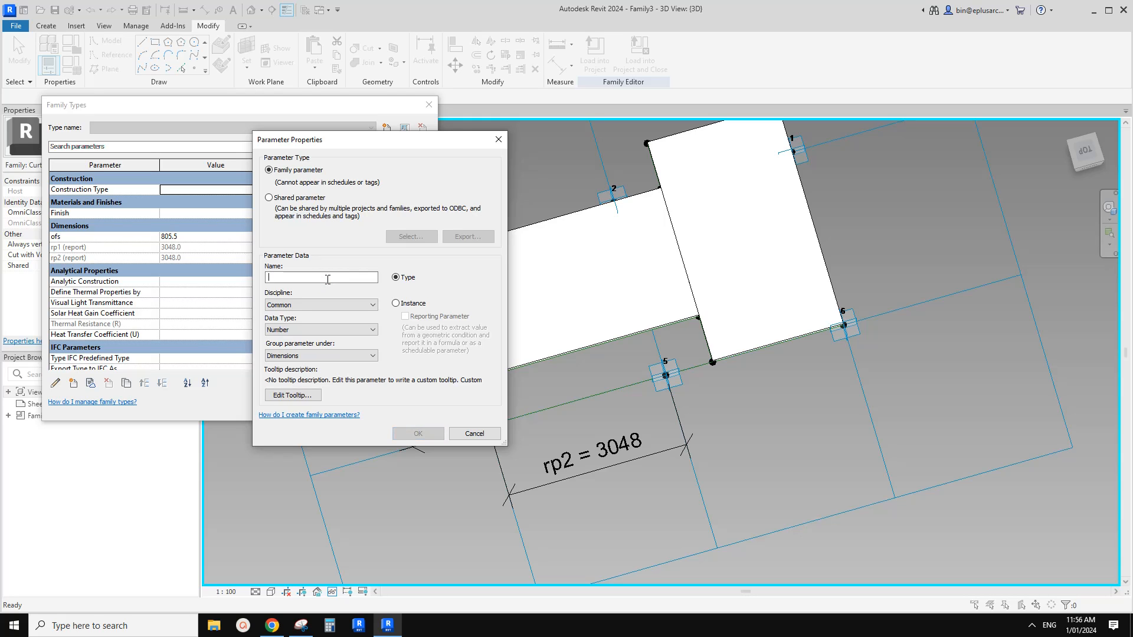
type("n")
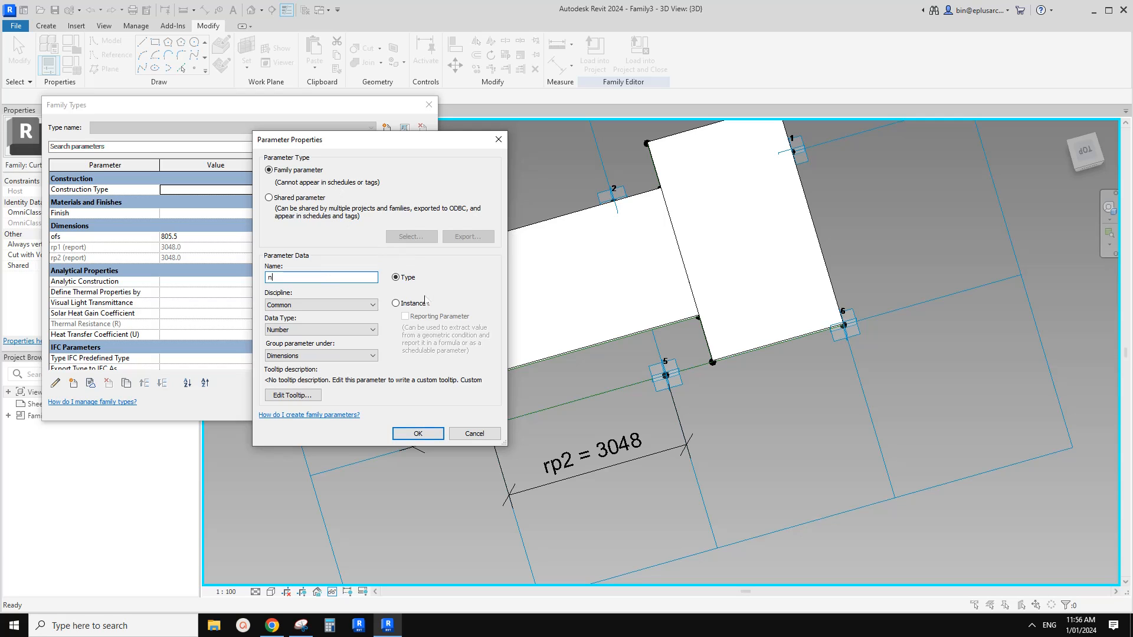
left_click(396, 303)
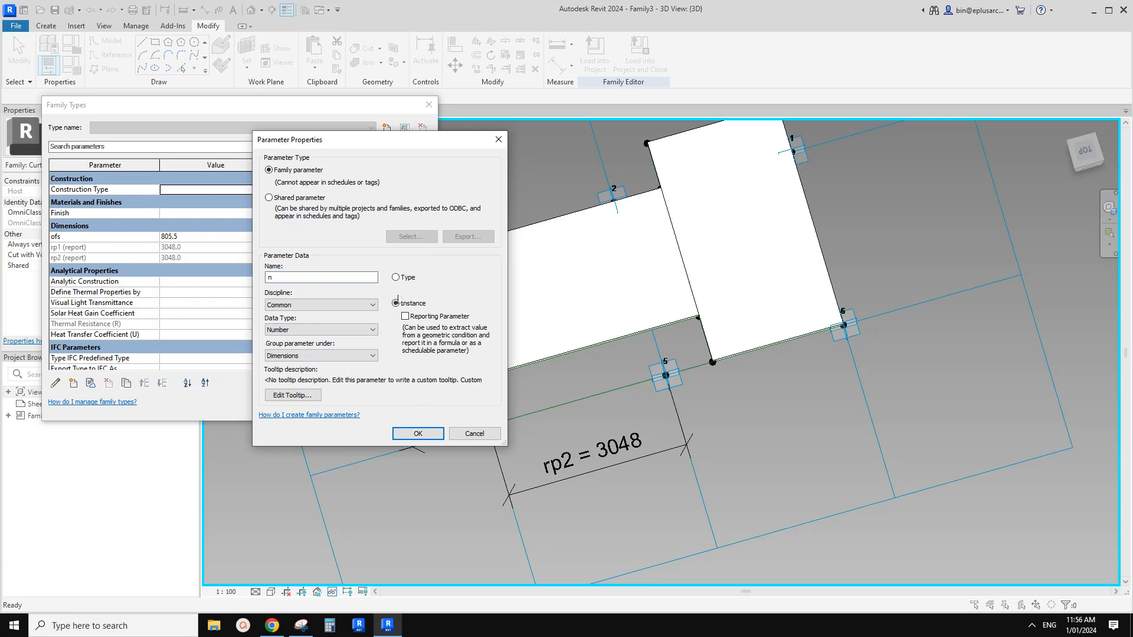
left_click(418, 433)
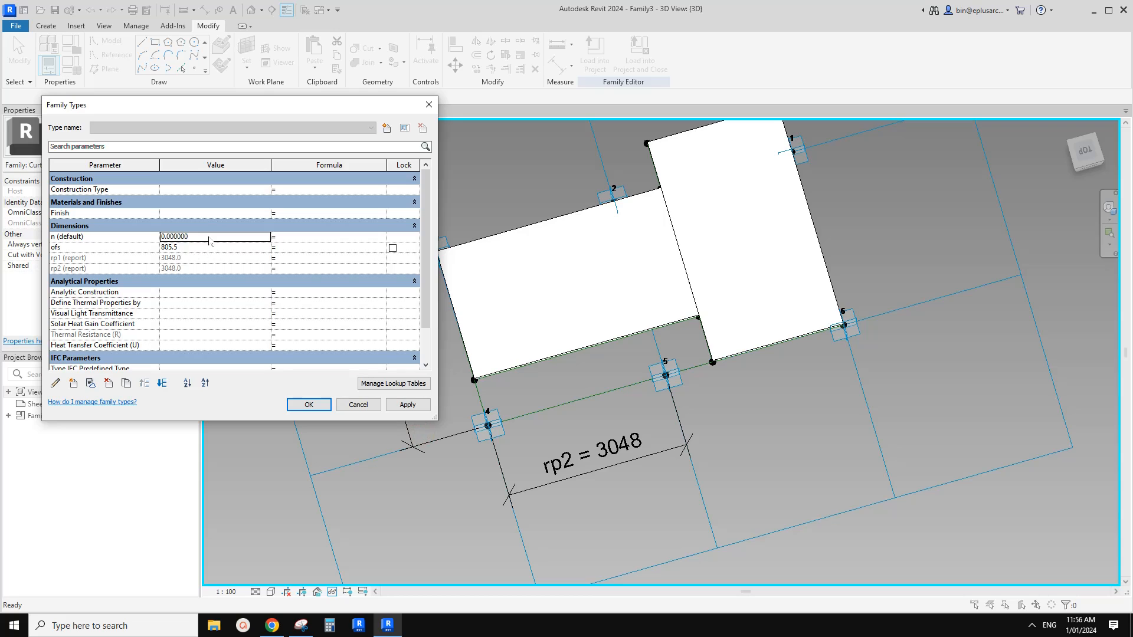
Set n to 0.2 and try to drive ofs with the formula (rp1+rp2)/2*n
left_click(208, 237)
key("BackSpace")
left_click(218, 247)
left_click(289, 251)
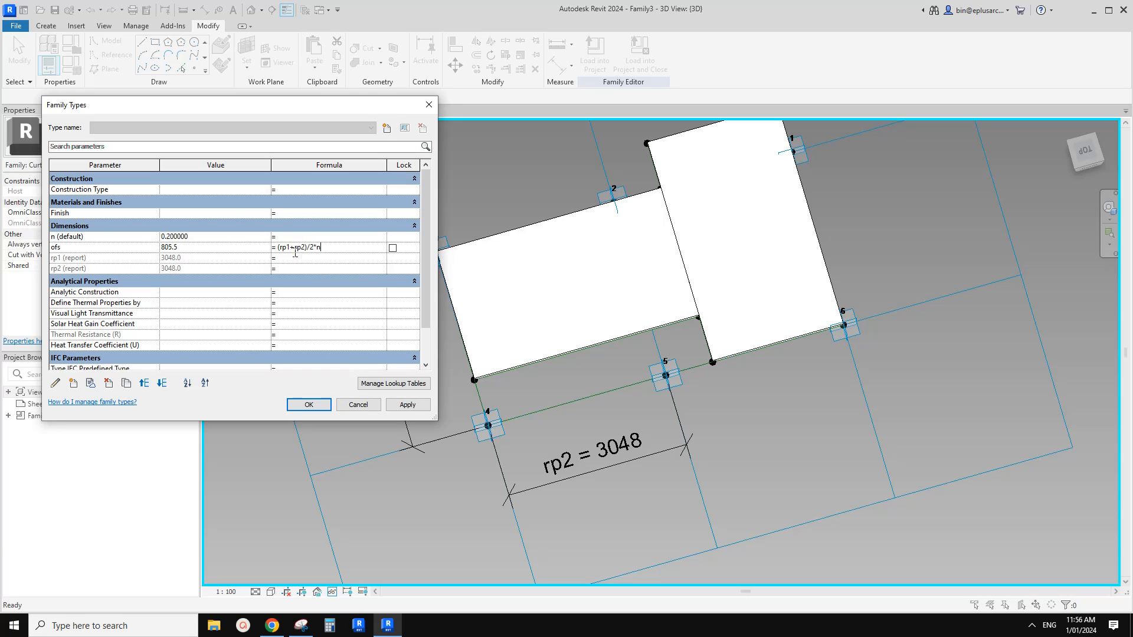
key("Return")
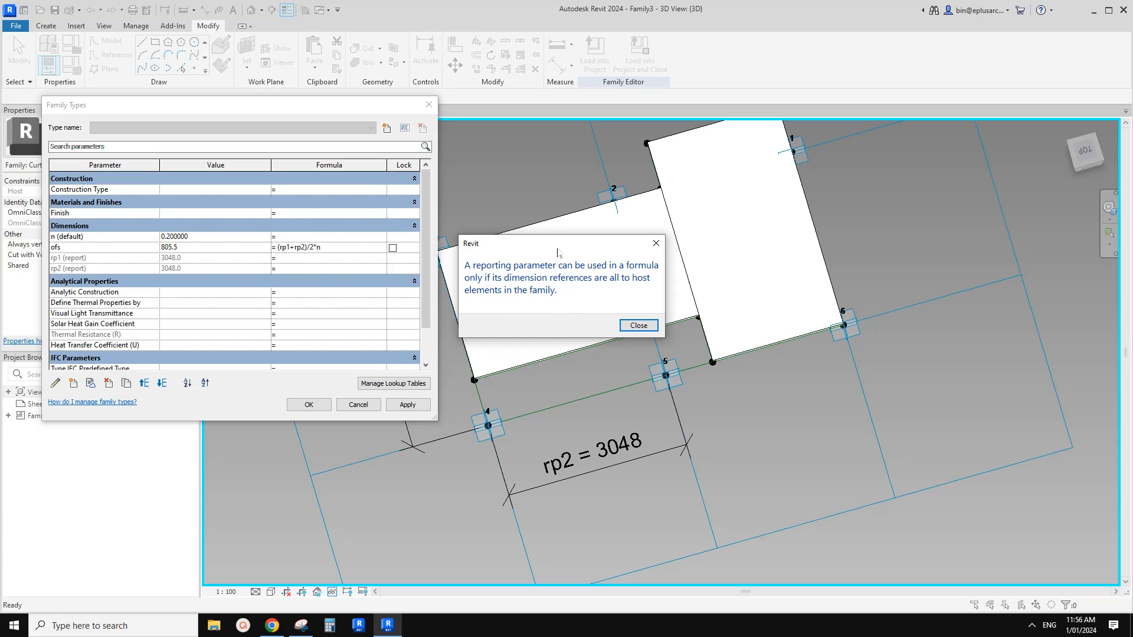
left_click_drag(557, 253, 565, 261)
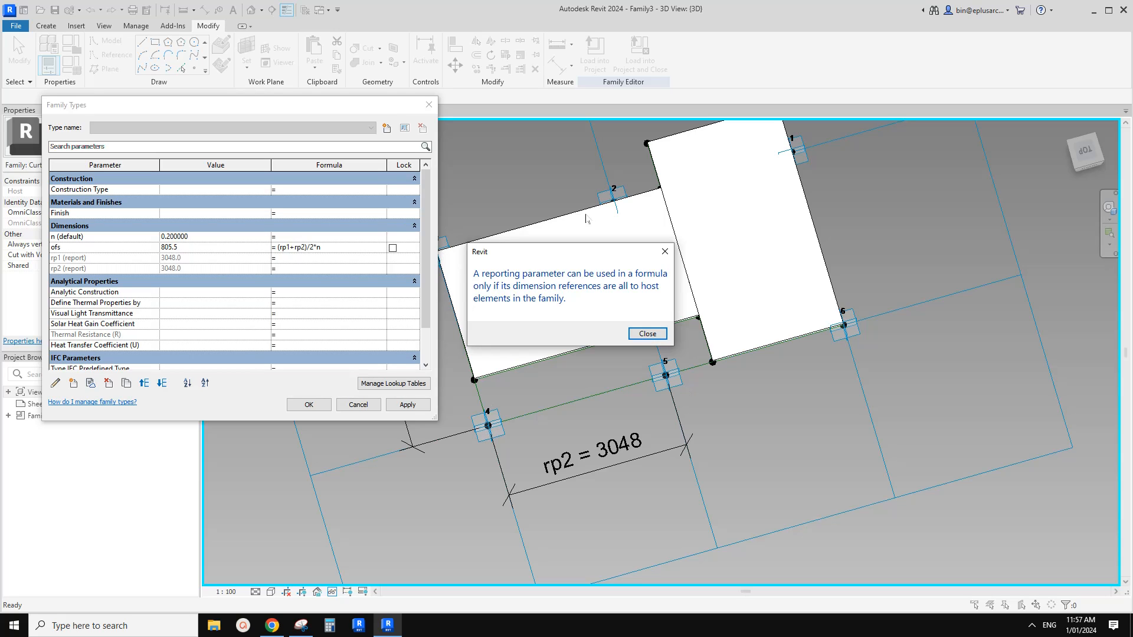
left_click(648, 334)
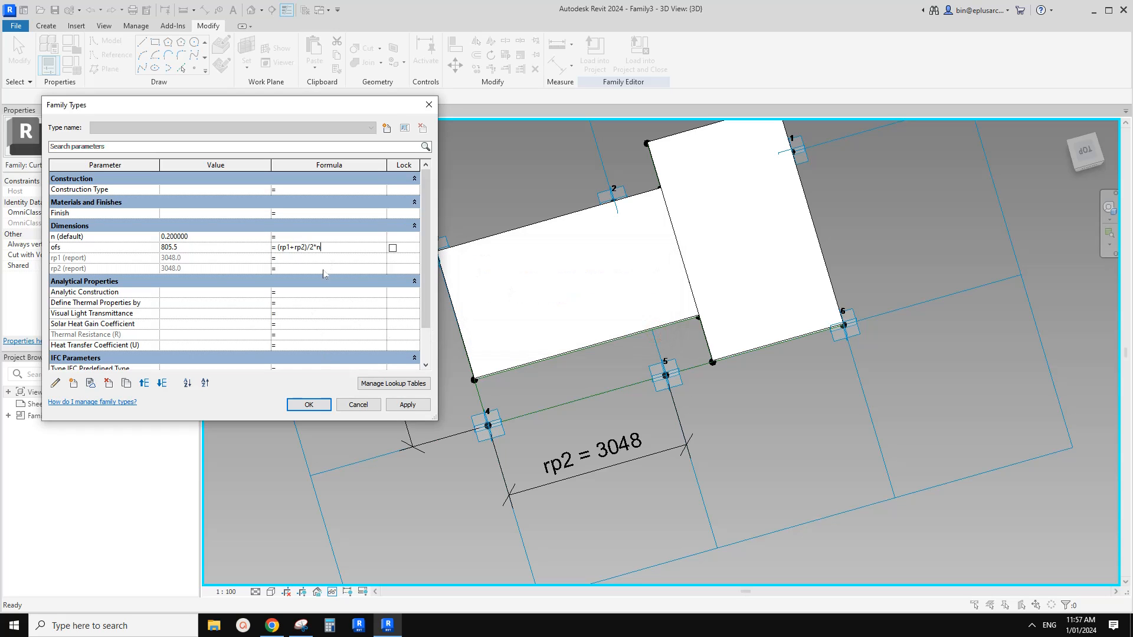
Clear the formula from the ofs parameter and accept the family type settings
left_click_drag(328, 248, 244, 252)
key("Delete")
left_click(313, 406)
middle_click_drag(541, 347, 466, 342)
left_click(428, 426)
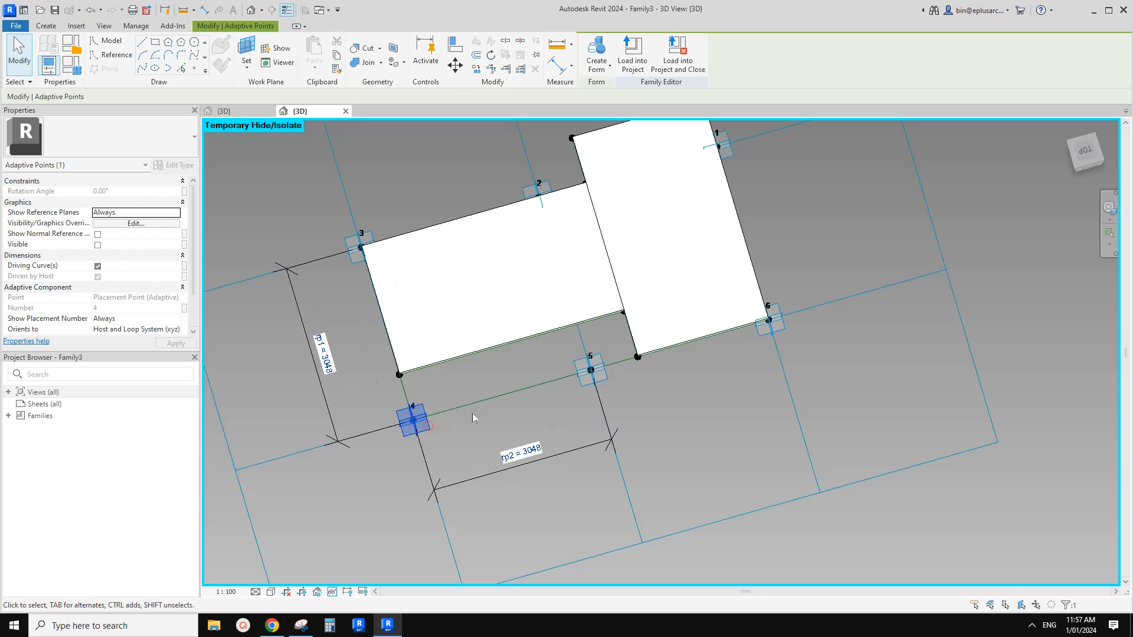
left_click(453, 416)
left_click(515, 460)
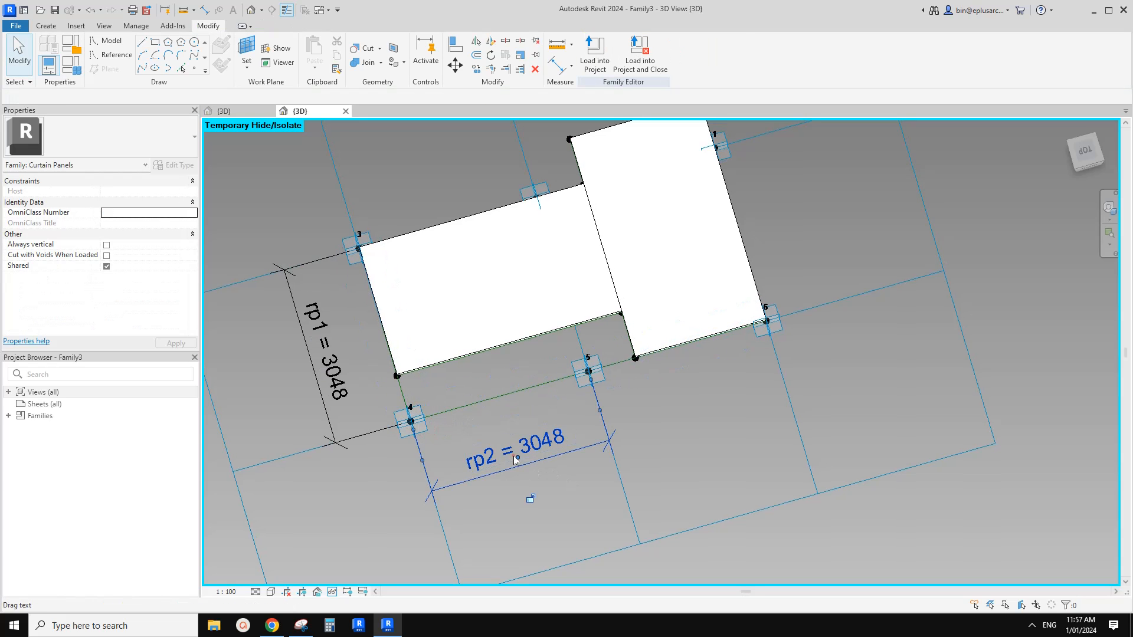
left_click(448, 435)
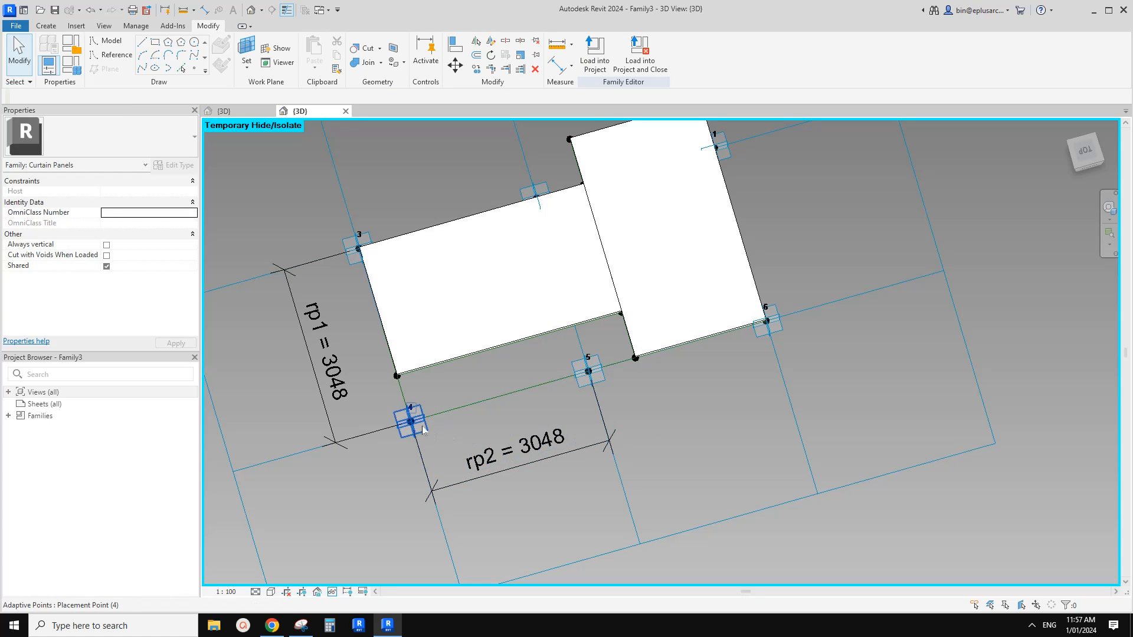
Temporarily isolate placement points 3, 4 and 5 together with the rp1 and rp2 dimensions
left_click(422, 429)
middle_click_drag(392, 273, 397, 275)
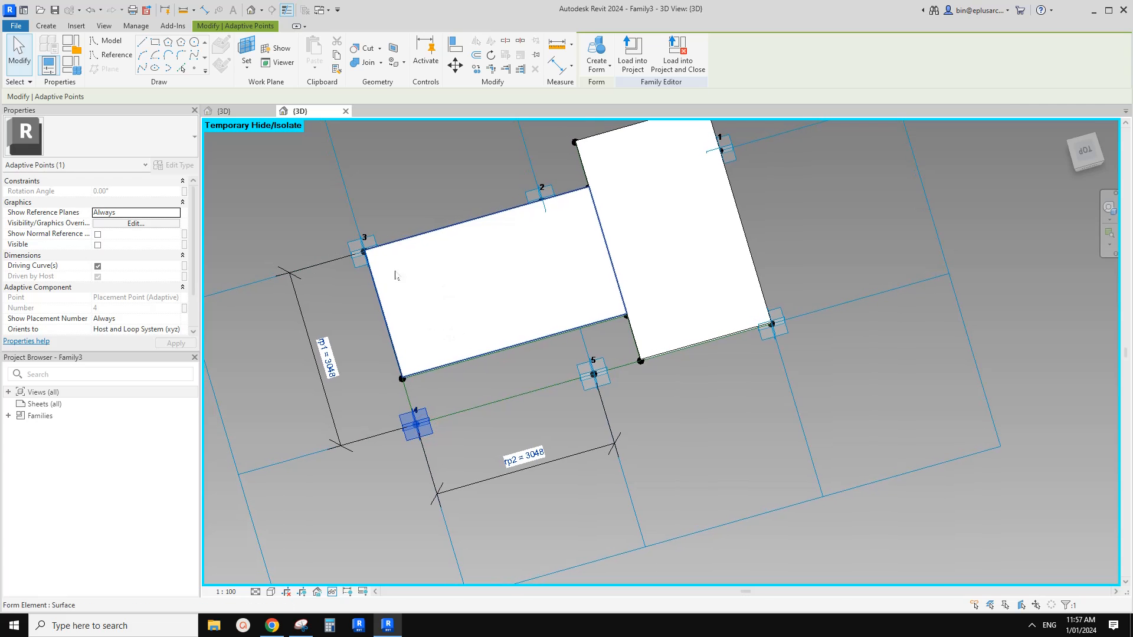
left_click(359, 267, "ctrl")
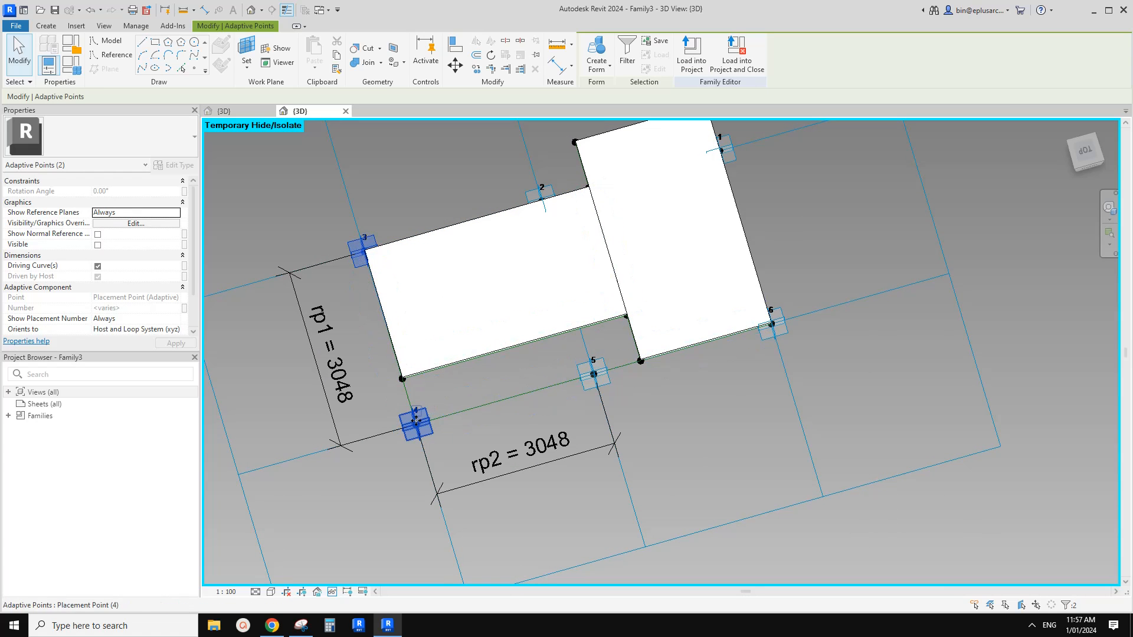
left_click(588, 391, "ctrl")
left_click(551, 442, "ctrl")
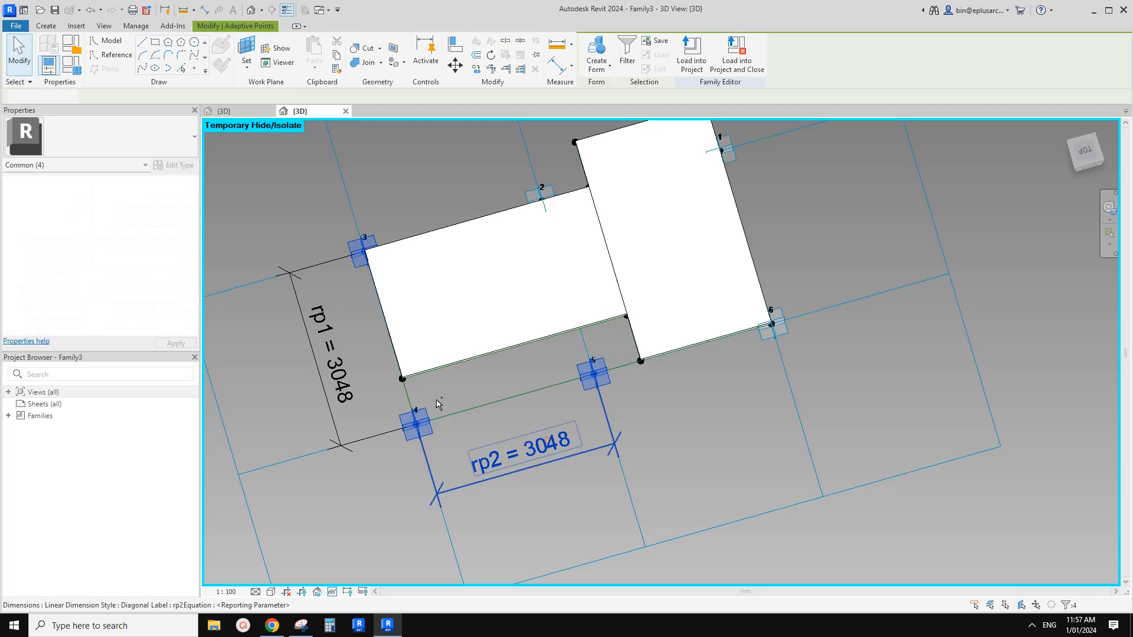
left_click(334, 370, "ctrl")
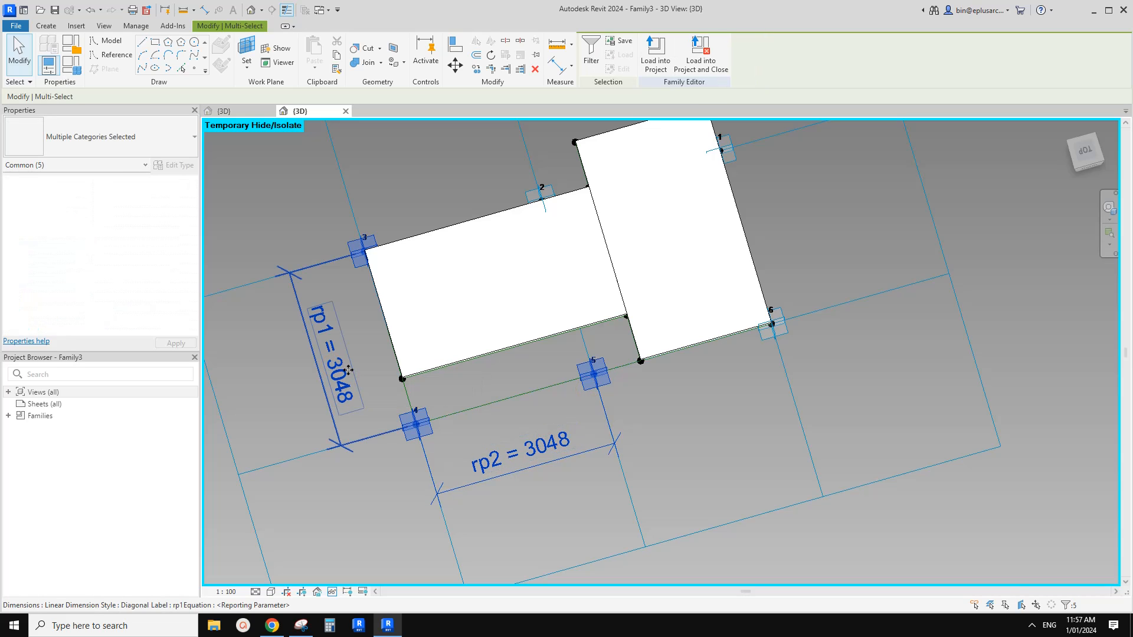
key("h")
key("i")
middle_click_drag(356, 372, 362, 369)
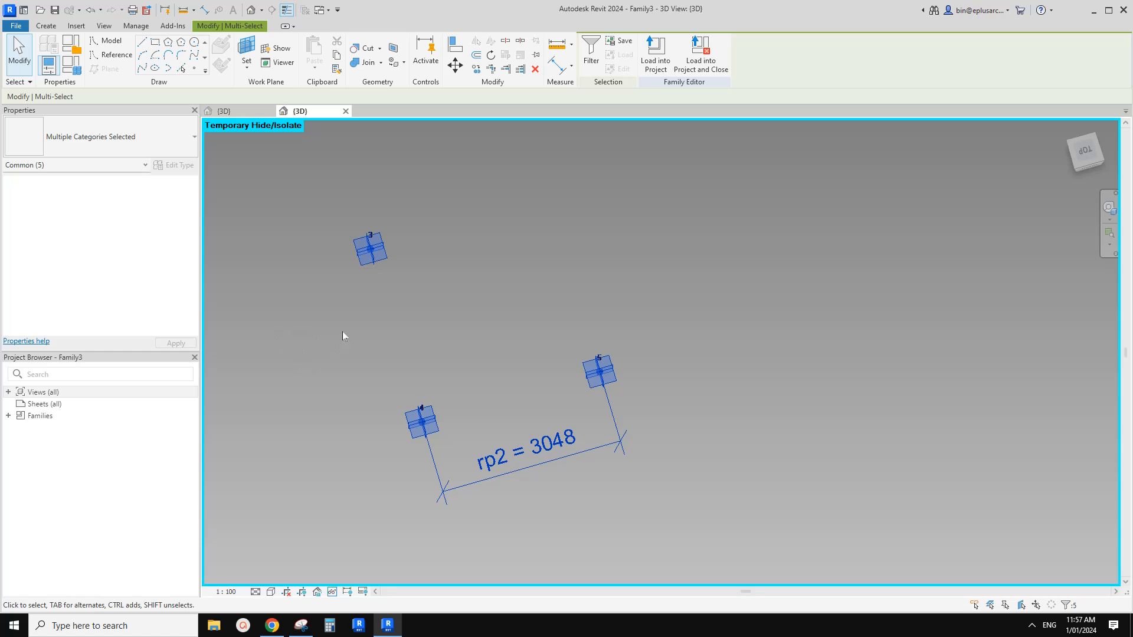
Reset the temporary isolation and adjust the gap of the rp1 dimension's witness line at placement point 3
key("h")
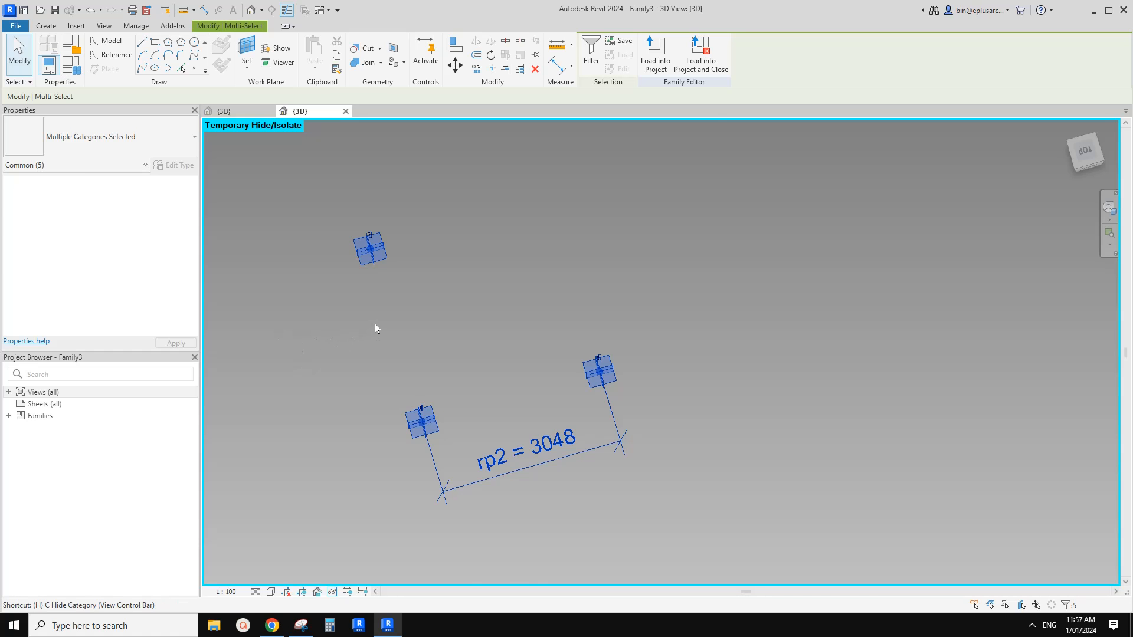
key("r")
scroll(355, 309, "up", 3)
left_click(329, 319)
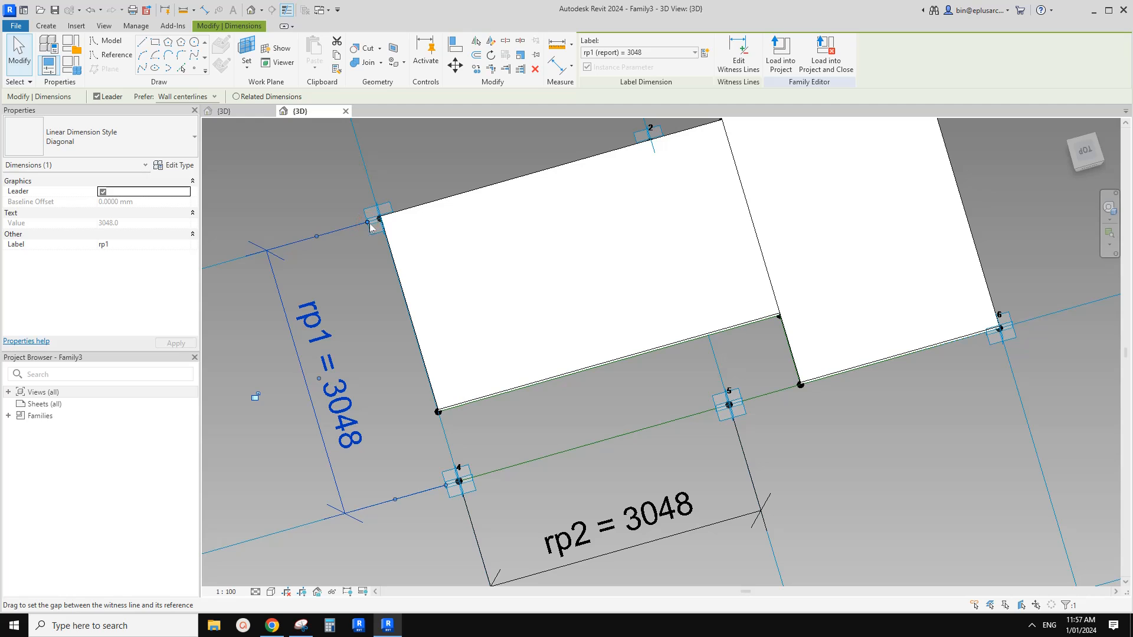
left_click_drag(371, 227, 359, 229)
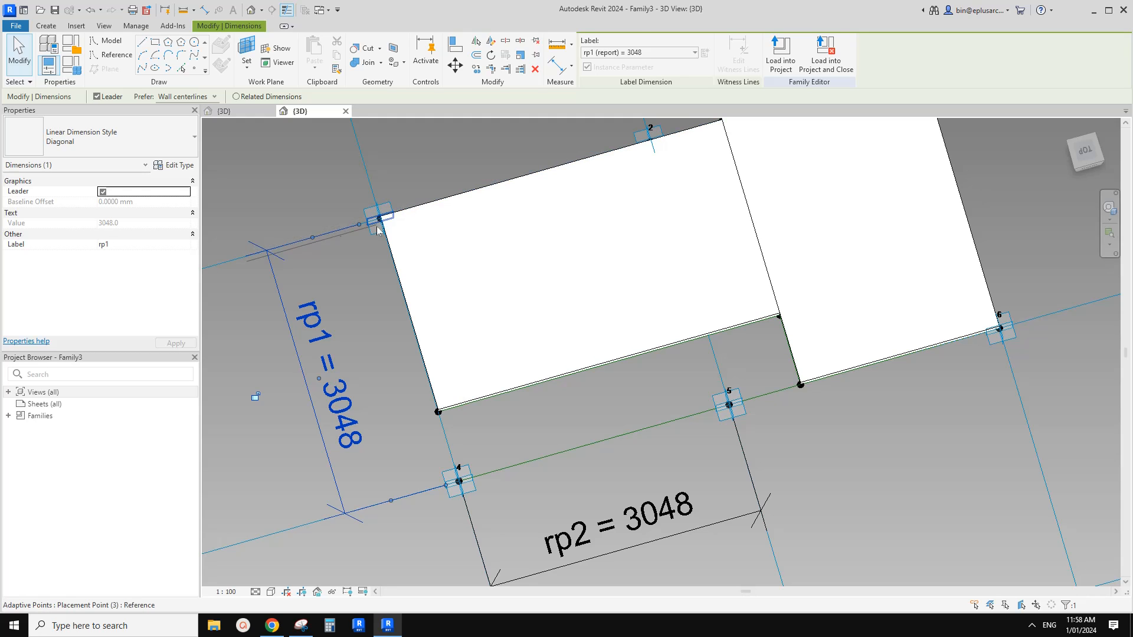
left_click(382, 250)
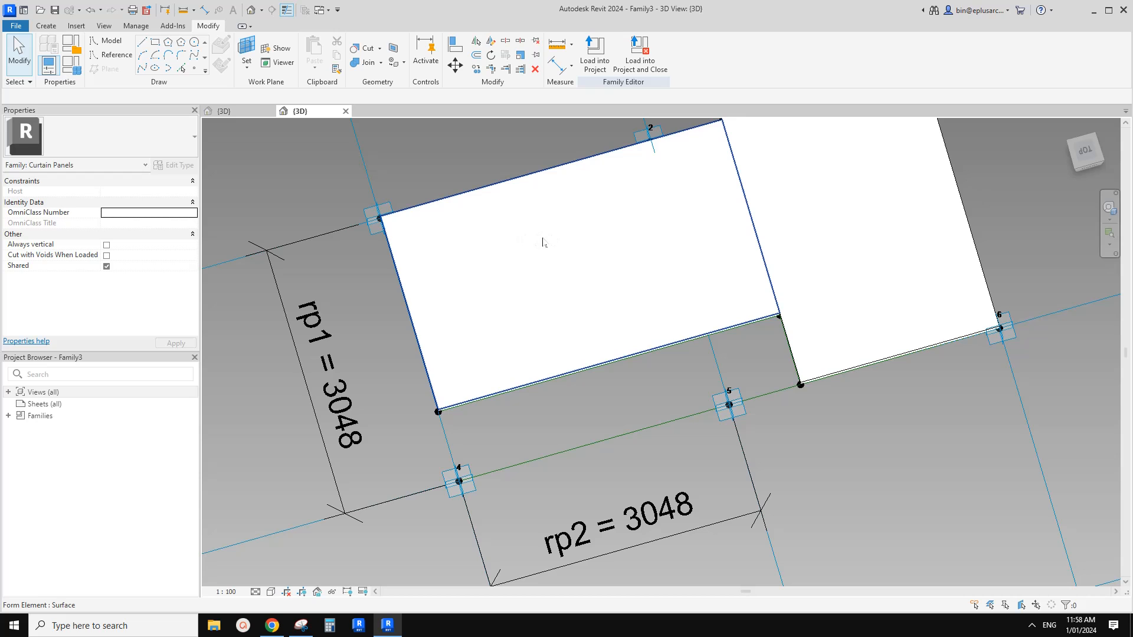
scroll(525, 245, "down", 2)
middle_click_drag(445, 296, 391, 309, "shift")
middle_click_drag(395, 350, 403, 310)
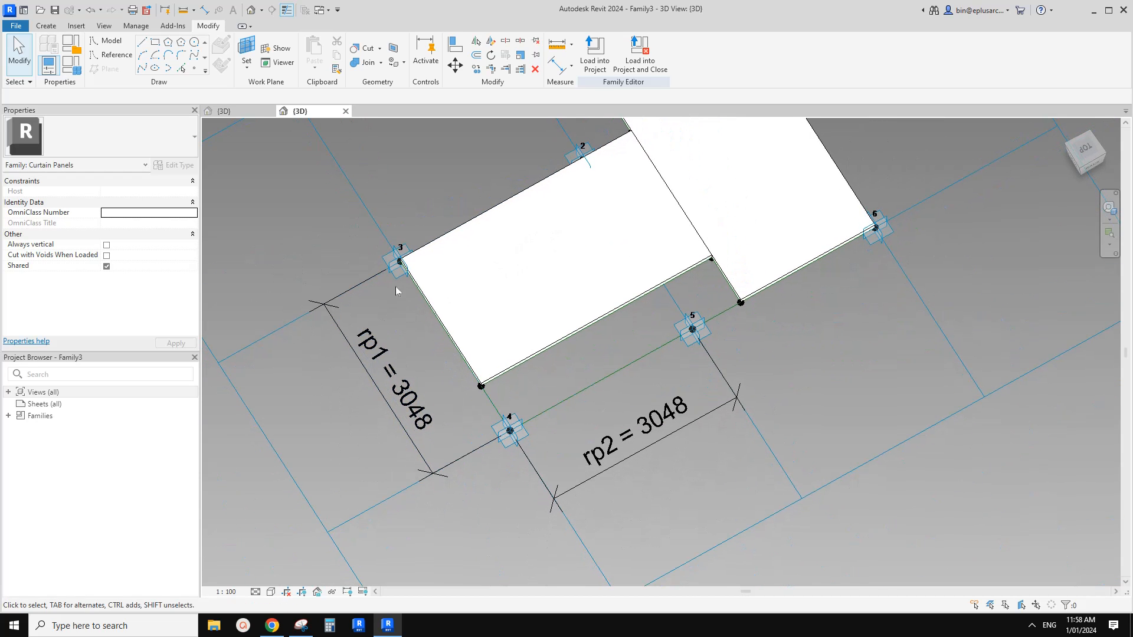
left_click(494, 408)
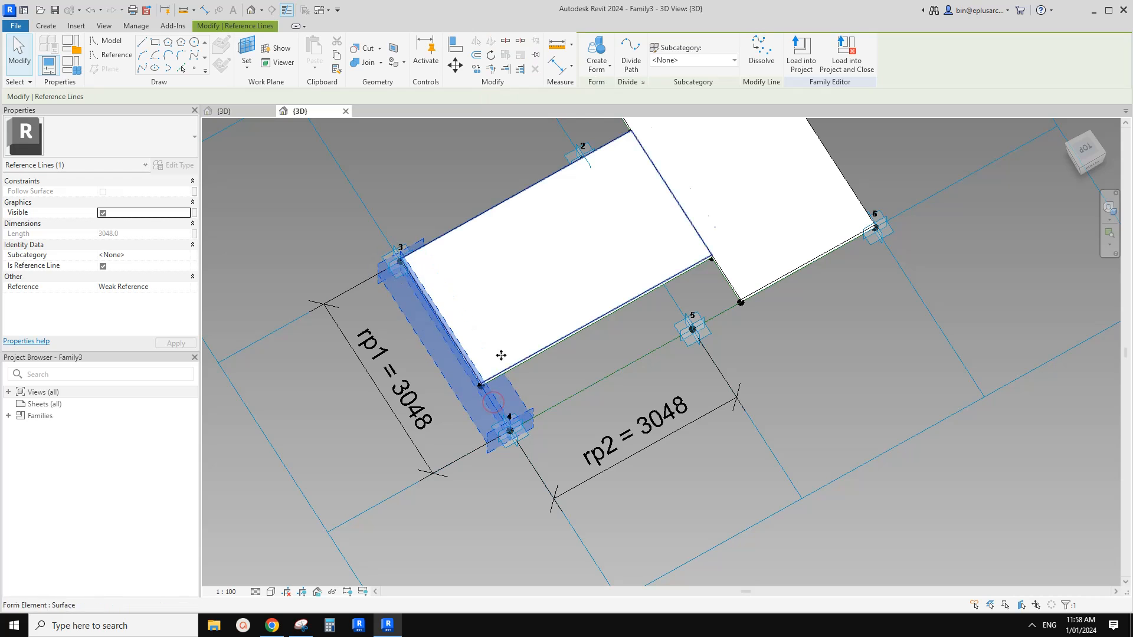
left_click(529, 437, "ctrl")
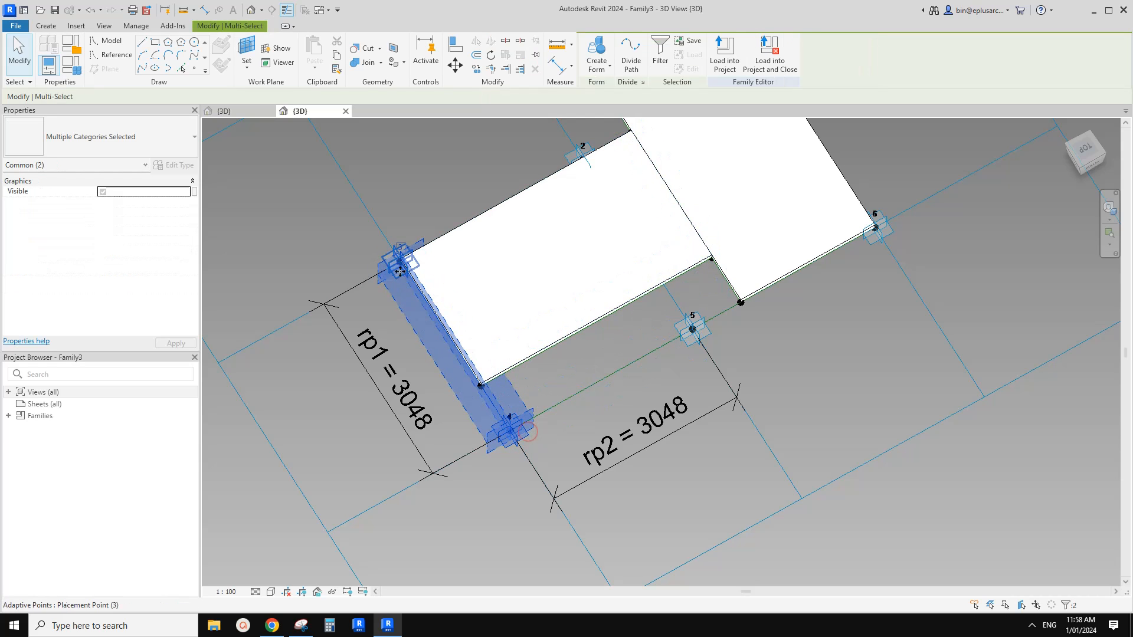
left_click(387, 257, "ctrl")
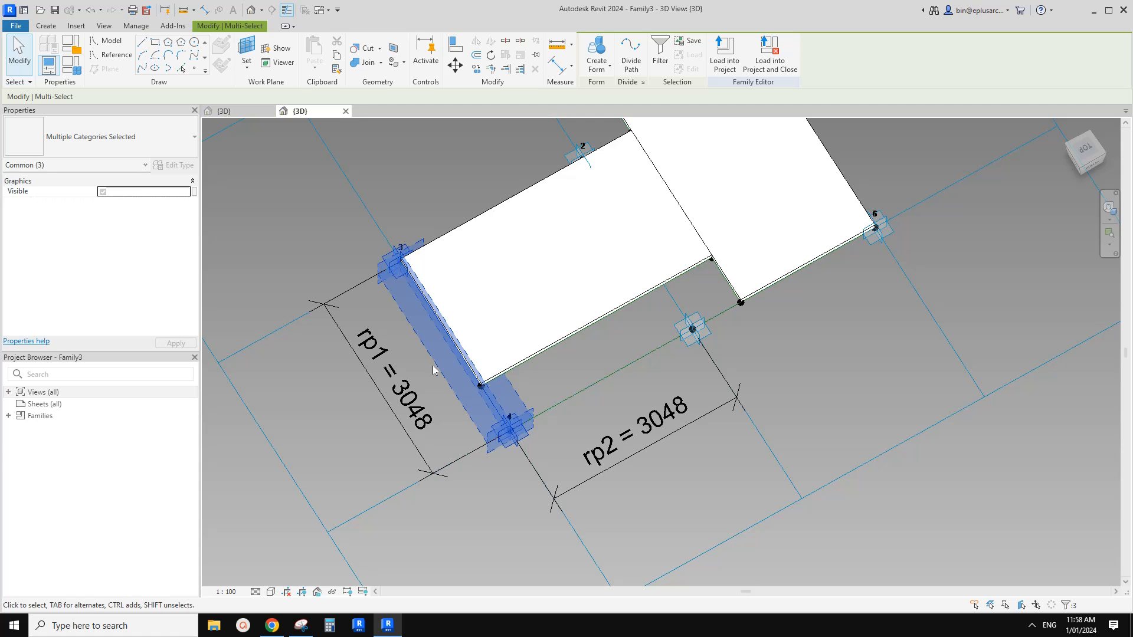
left_click(432, 394)
Delete the rp1 dimension between placement points 3 and 4
left_click(405, 370)
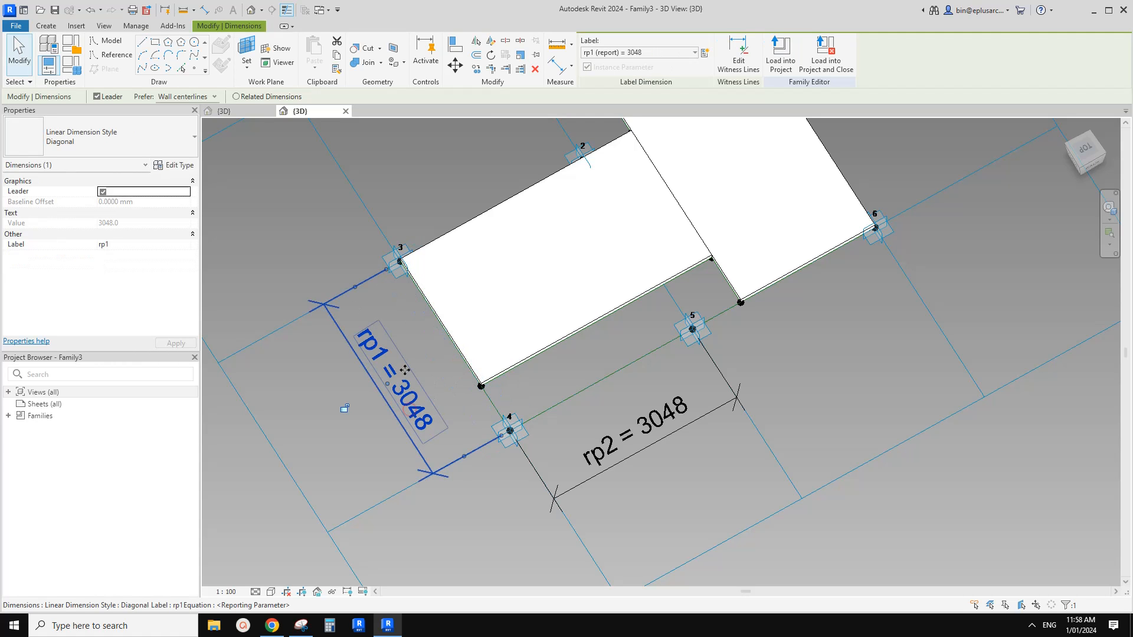
middle_click_drag(397, 379, 398, 384)
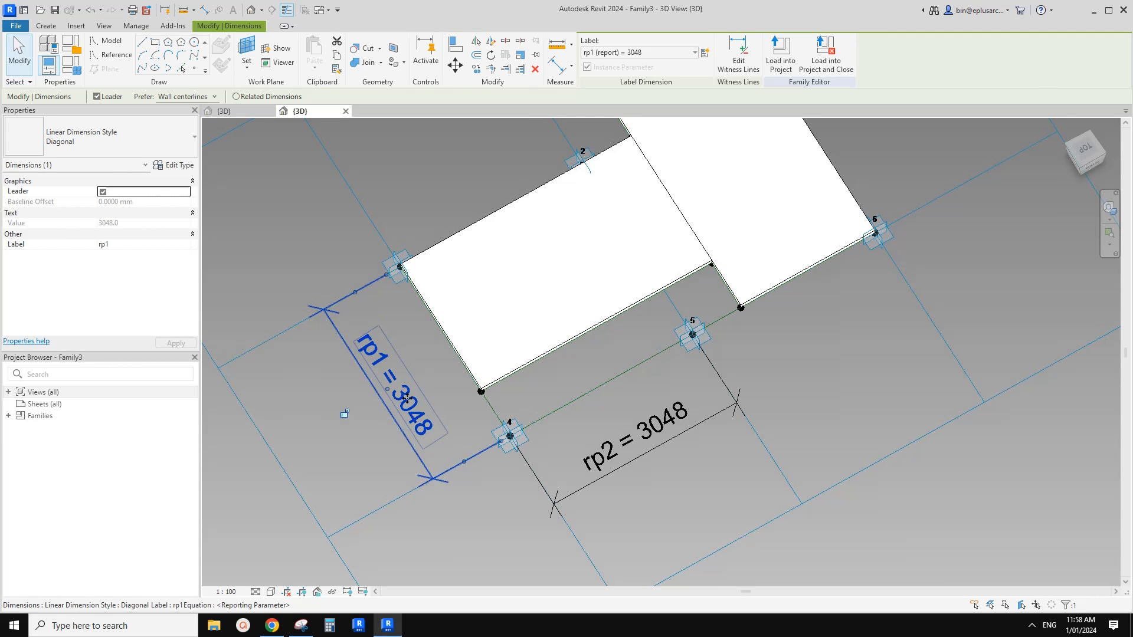
key("Delete")
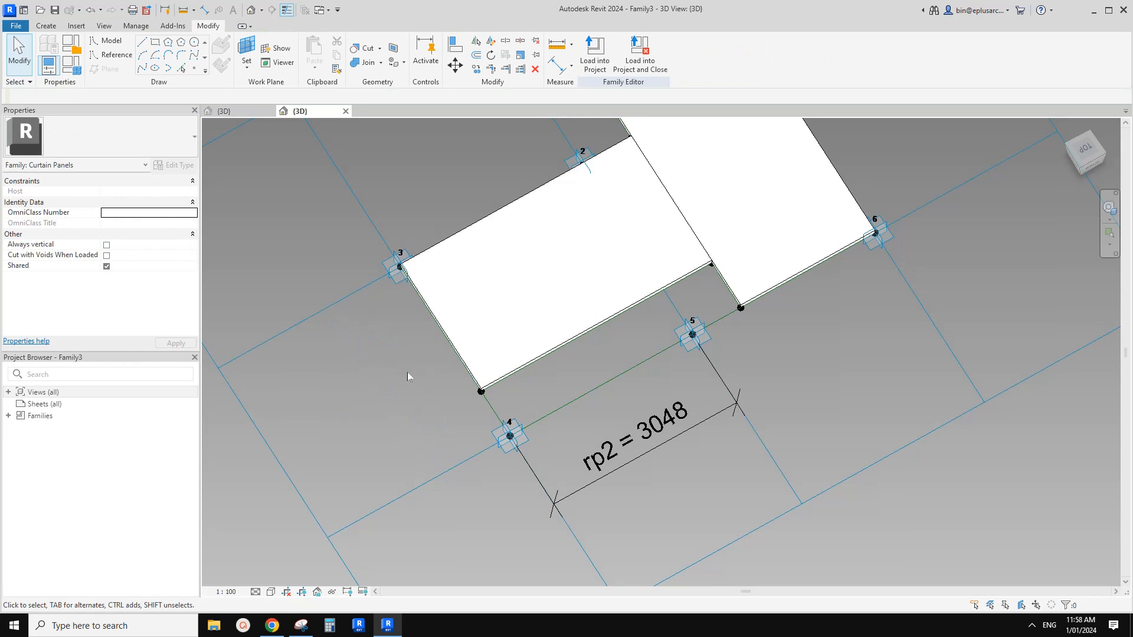
Temporarily isolate placement points 3 and 4 together with the reference line connecting them
left_click(401, 284)
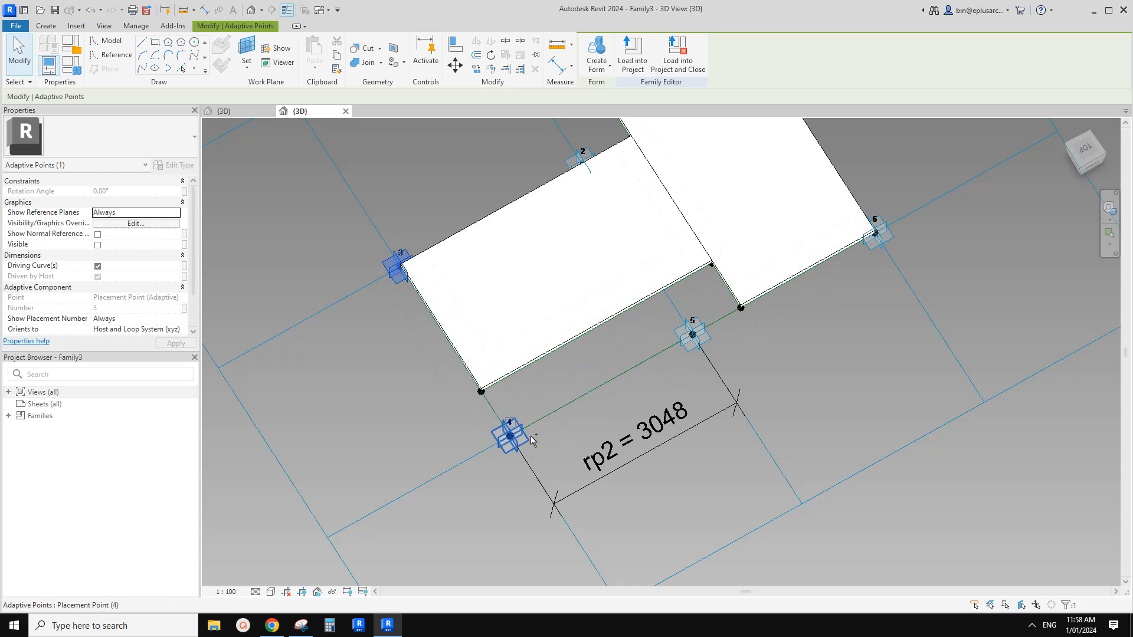
left_click(510, 435, "ctrl")
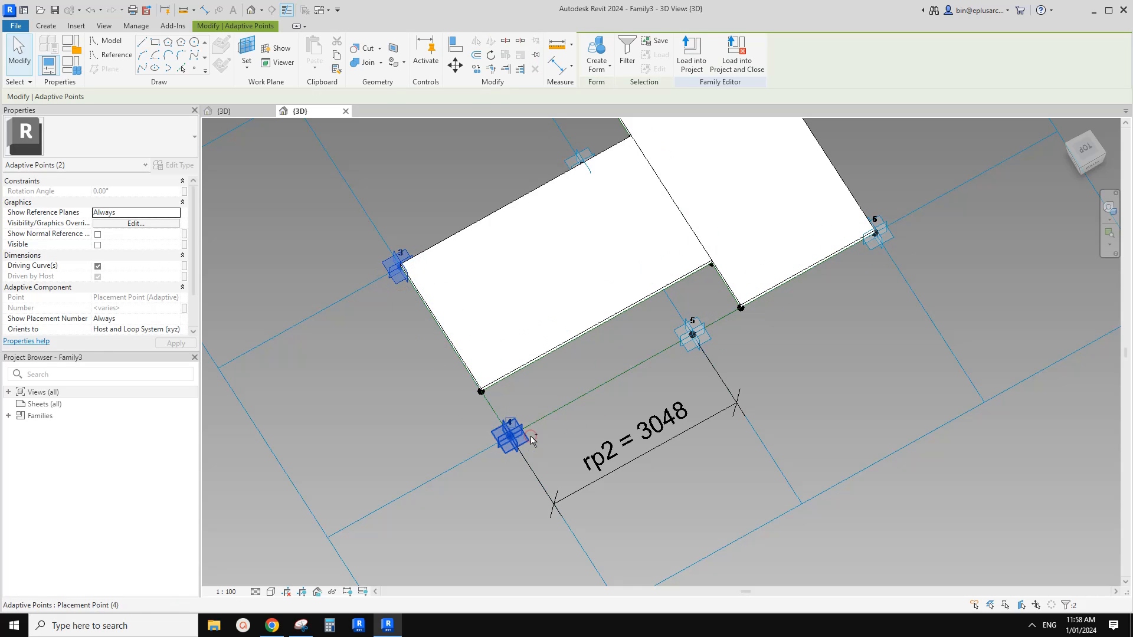
left_click(491, 407, "ctrl")
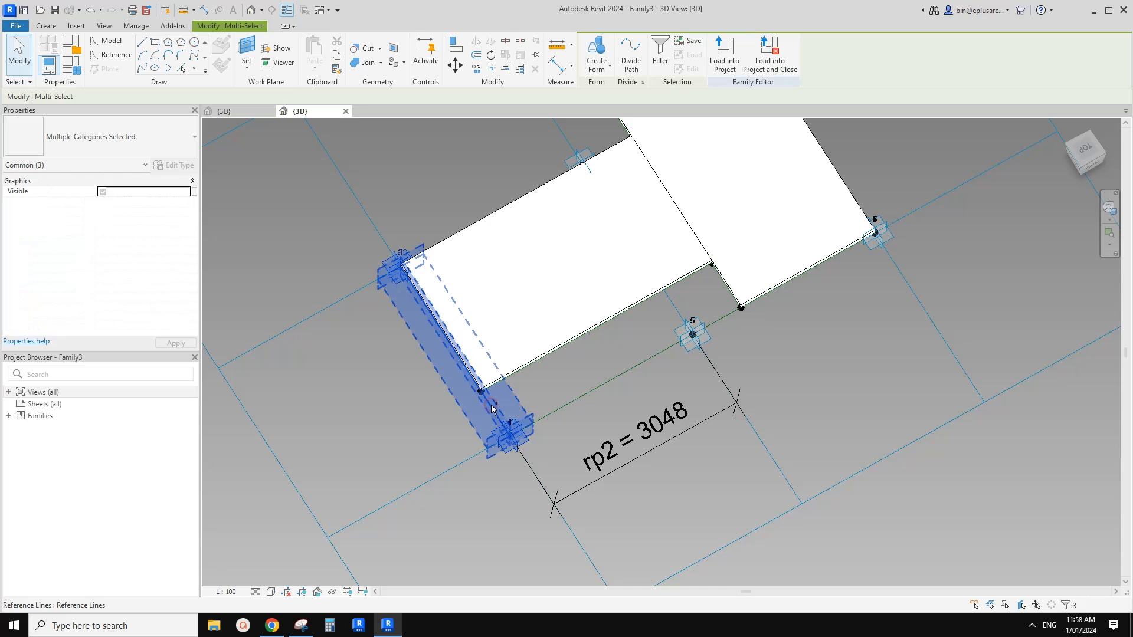
key("h")
key("i")
key("Escape")
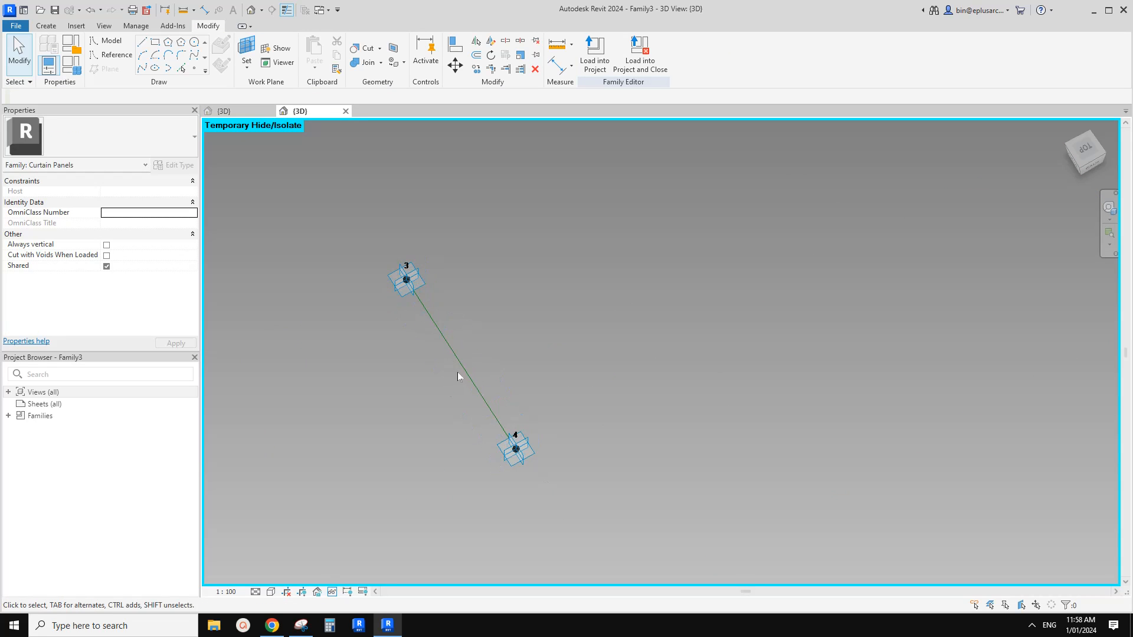
Set the work plane on the isolated reference line and place an aligned dimension between placement points 3 and 4
left_click(247, 50)
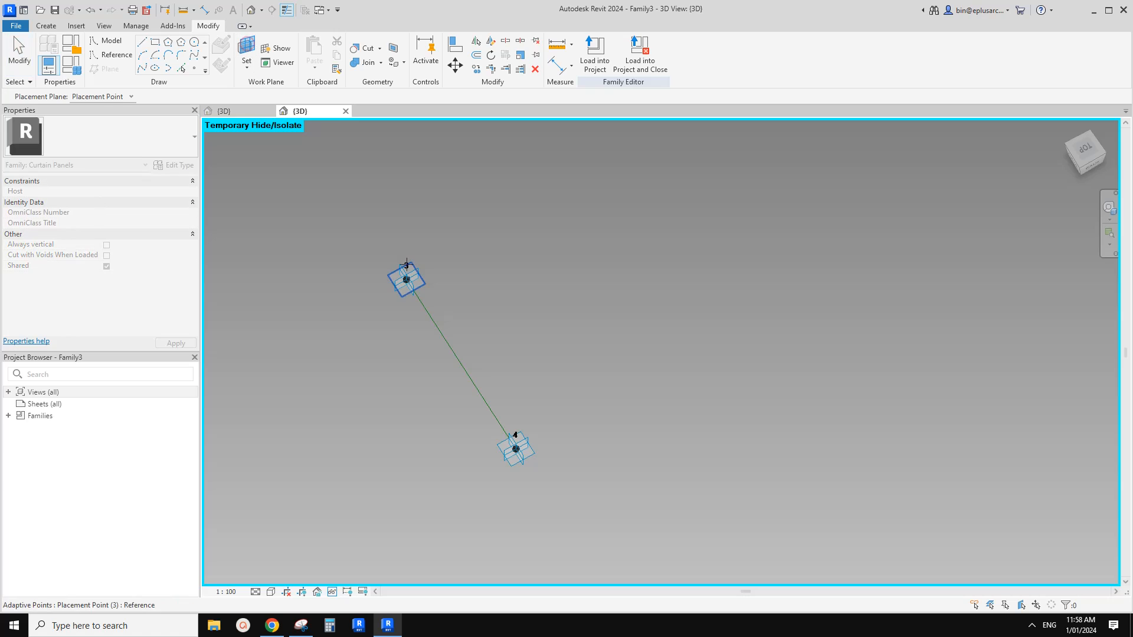
left_click(450, 344)
left_click(451, 344)
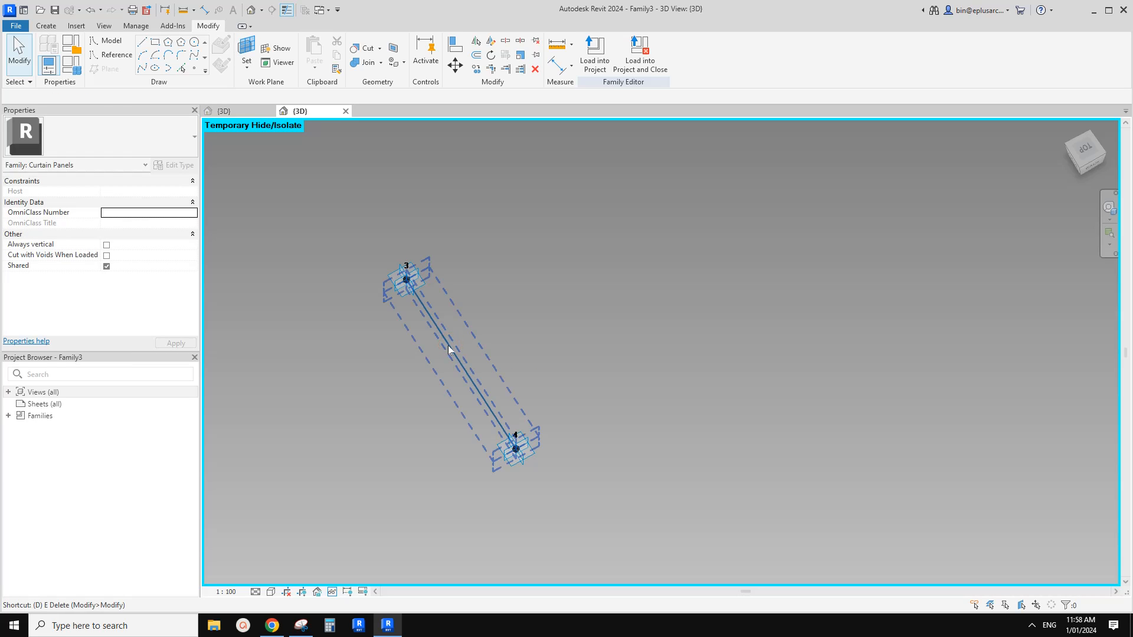
key("i")
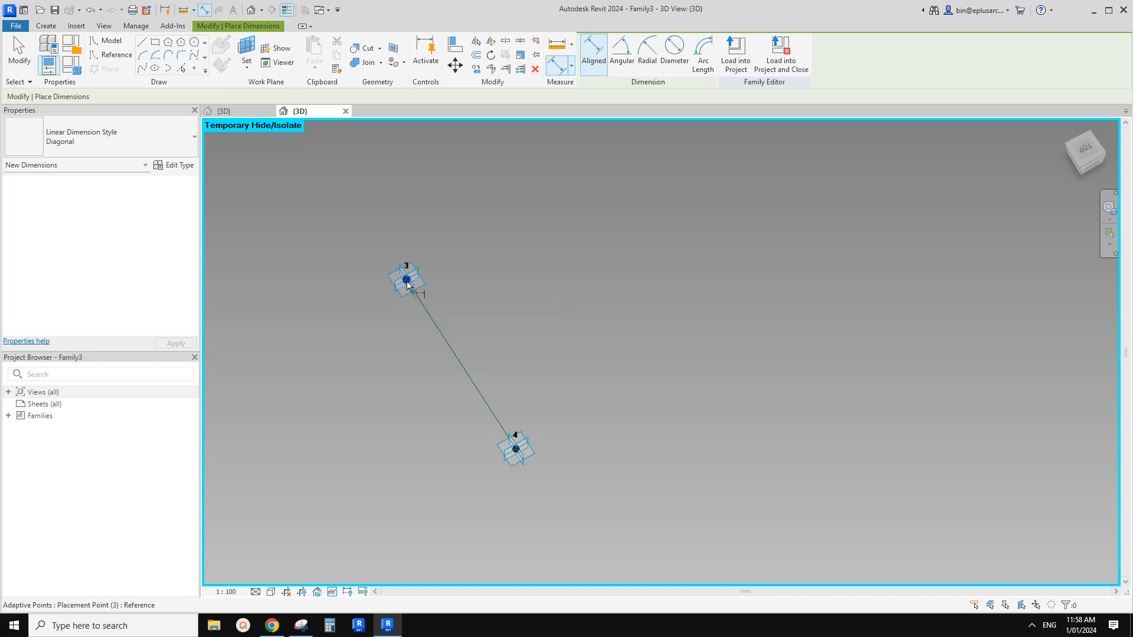
left_click(407, 281)
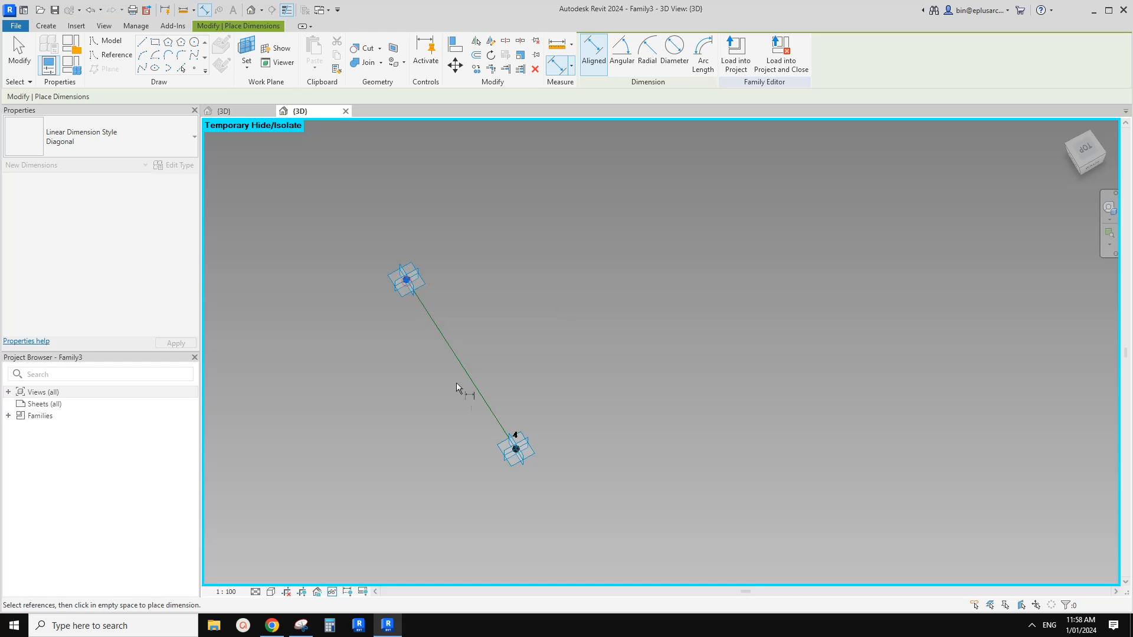
left_click(515, 450)
left_click(399, 436)
key("Escape")
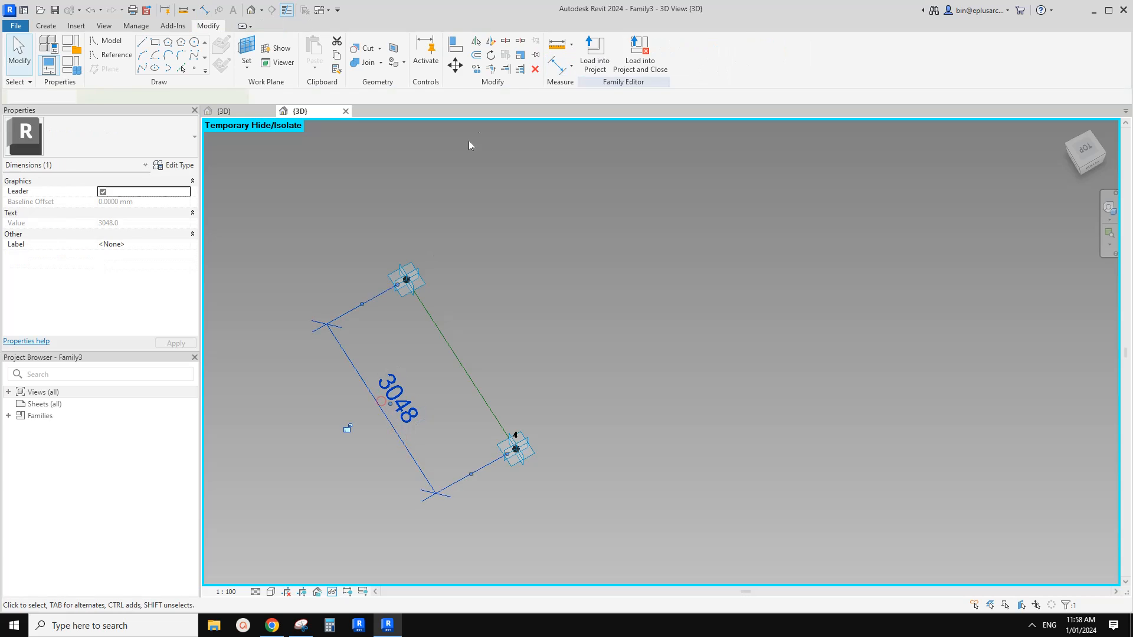
Label the new dimension with the reporting parameter rp1 and reset the temporary isolation
left_click(596, 56)
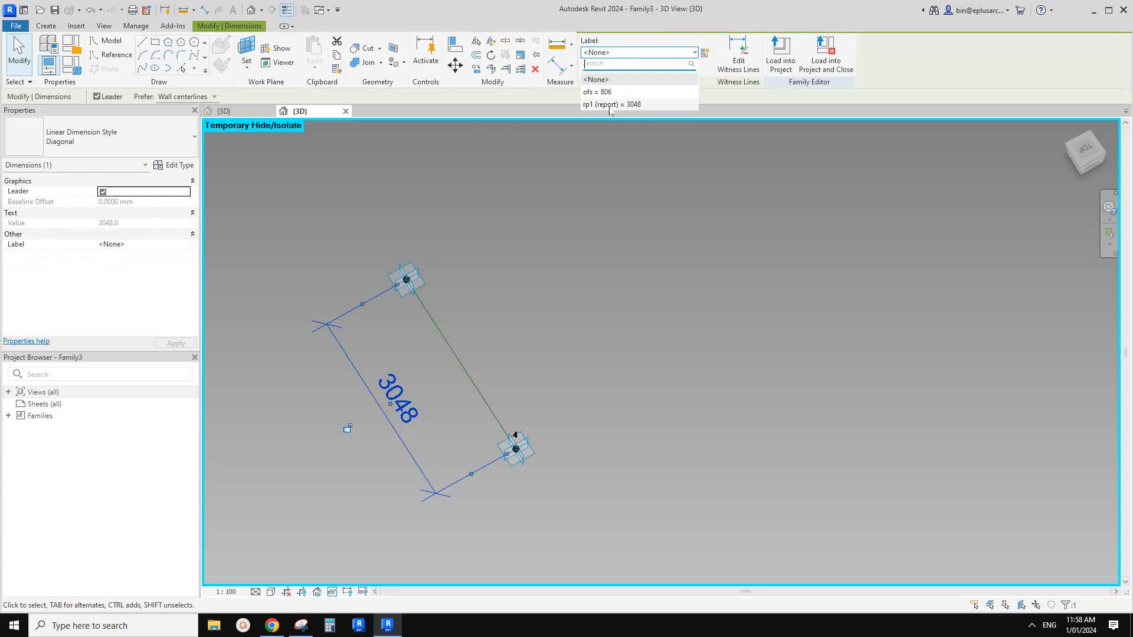
left_click(610, 105)
left_click(467, 306)
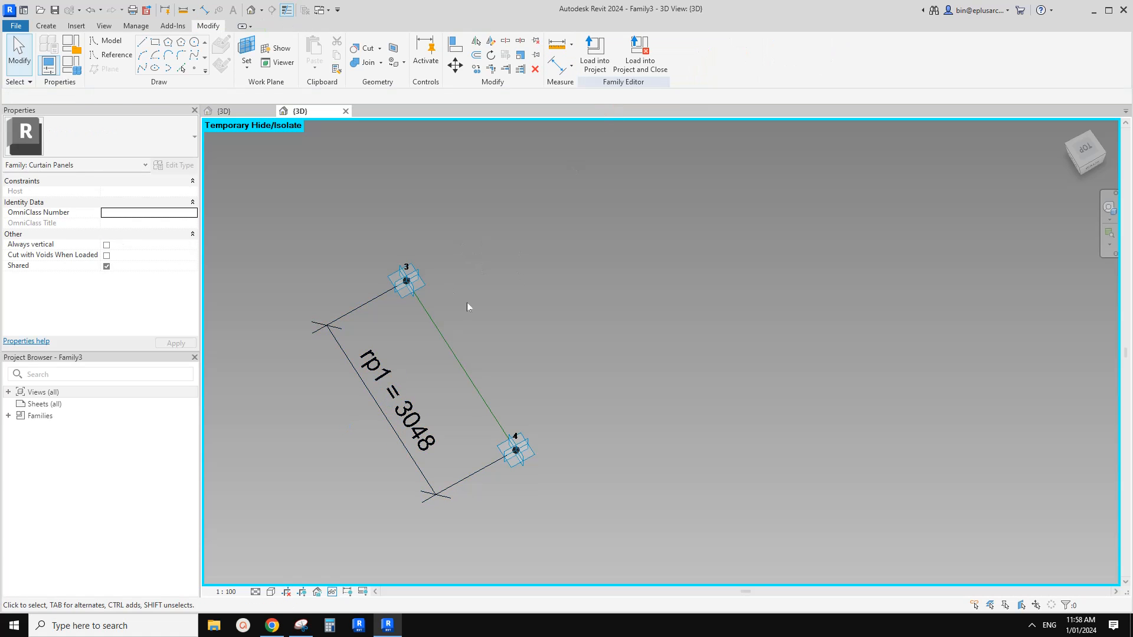
scroll(425, 269, "down", 1)
middle_click_drag(435, 260, 434, 291)
key("h")
key("r")
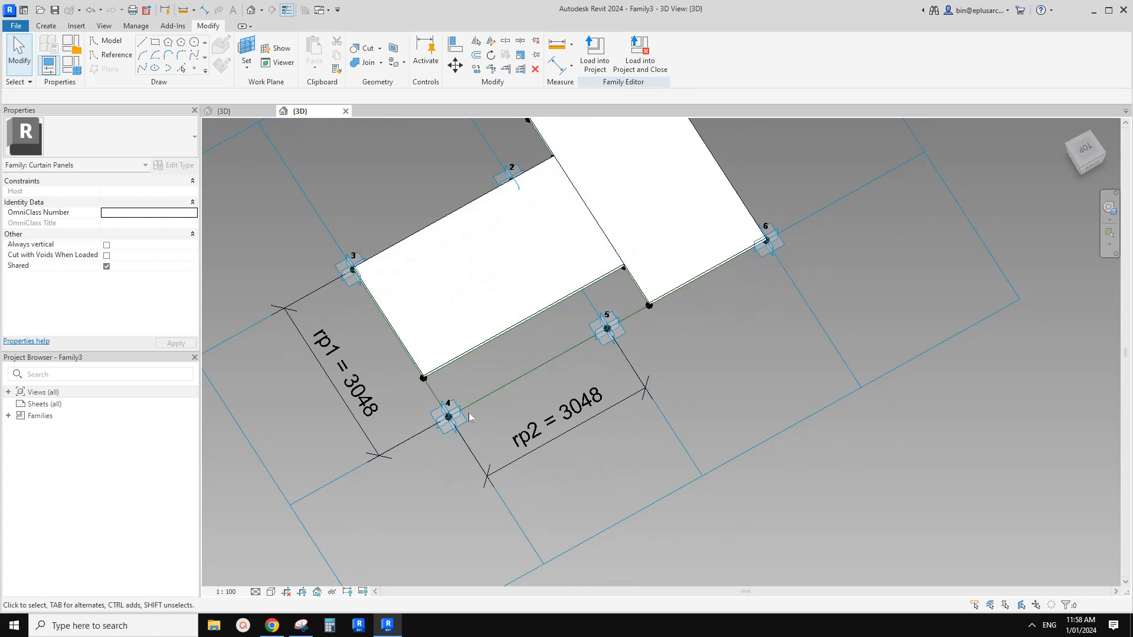
Temporarily isolate placement points 3, 4 and 5 with the rp1 and rp2 dimensions to check them, and restore the full view
left_click(466, 417)
left_click(606, 329, "ctrl")
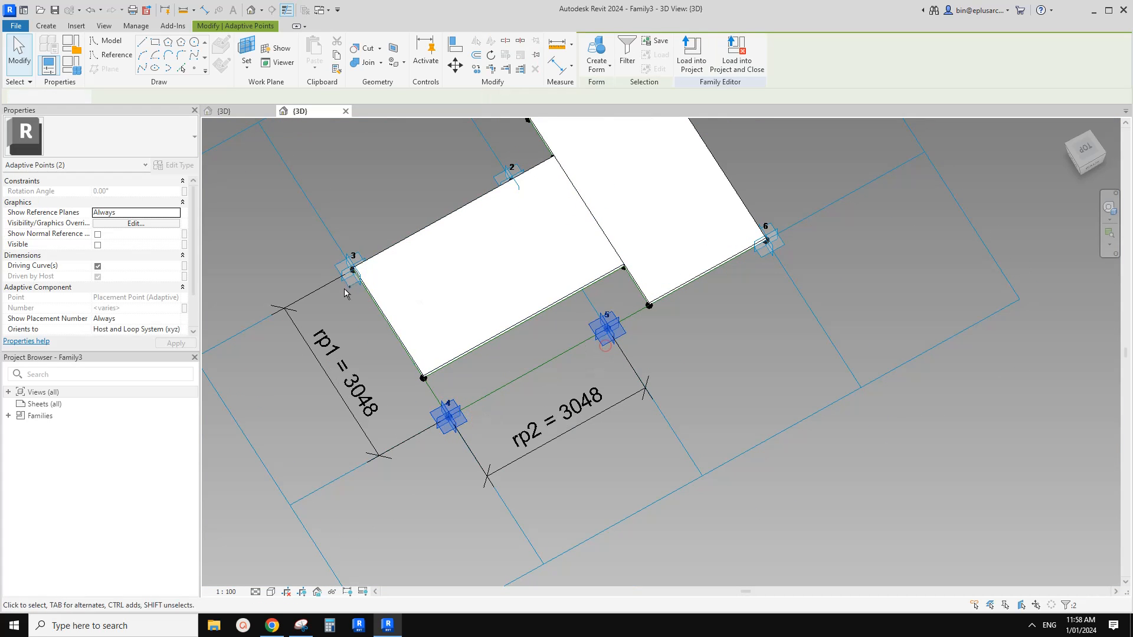
left_click(351, 269, "ctrl")
left_click(327, 342, "ctrl")
left_click(530, 448, "ctrl")
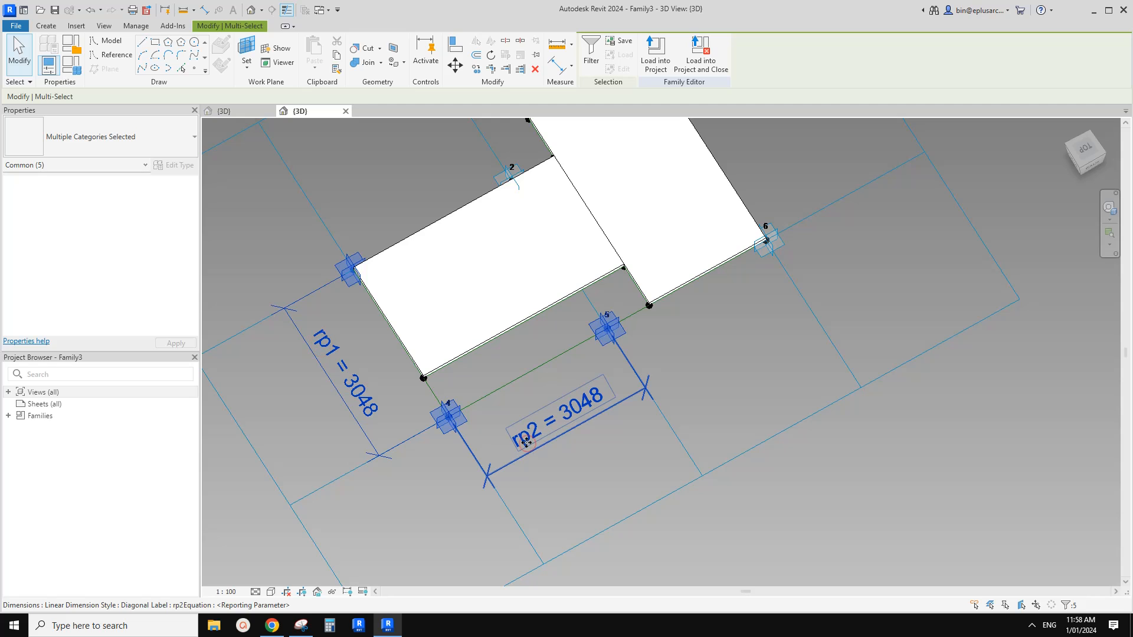
key("h")
key("i")
left_click(289, 414)
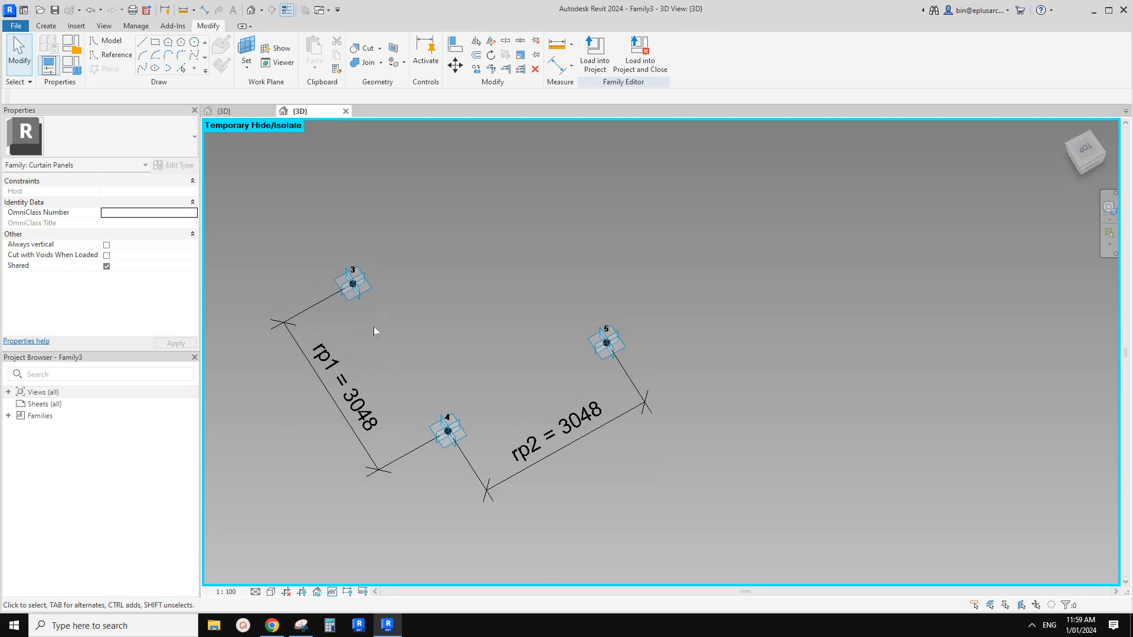
key("h")
key("r")
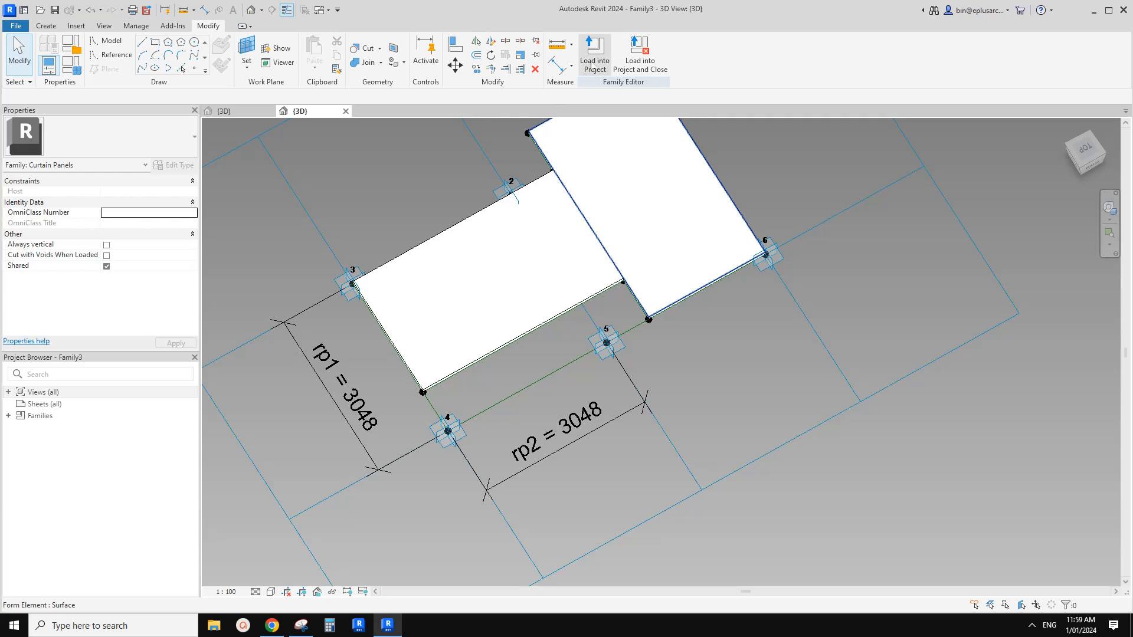
Enter the formula (rp1+rp2)/2*n for the ofs parameter in the family types and try to apply it
middle_click_drag(207, 162, 247, 173)
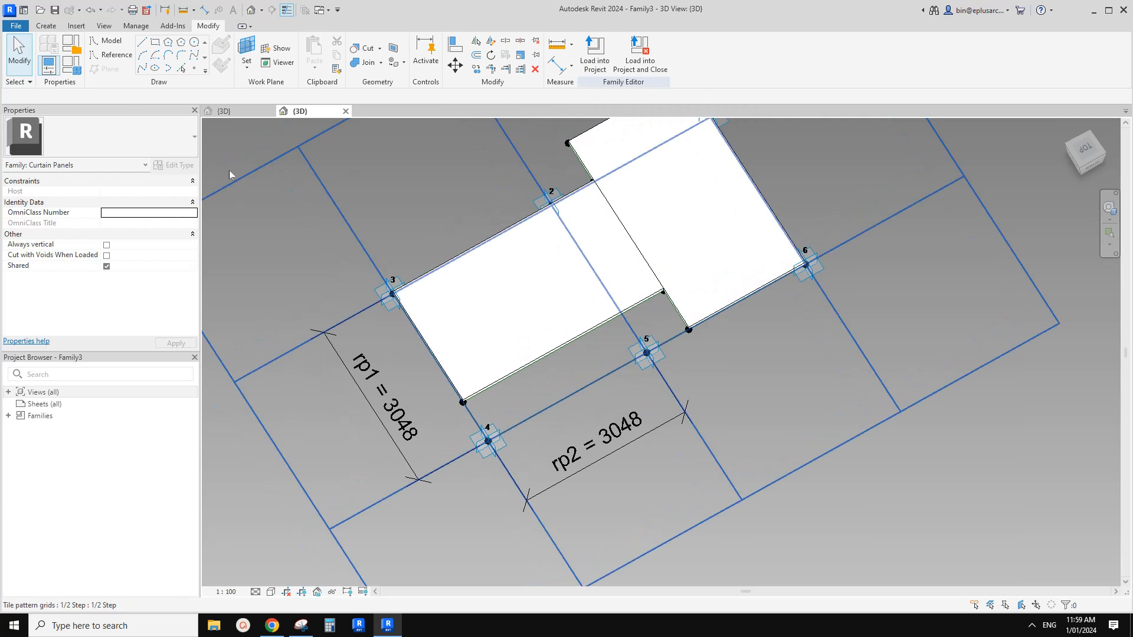
left_click(72, 64)
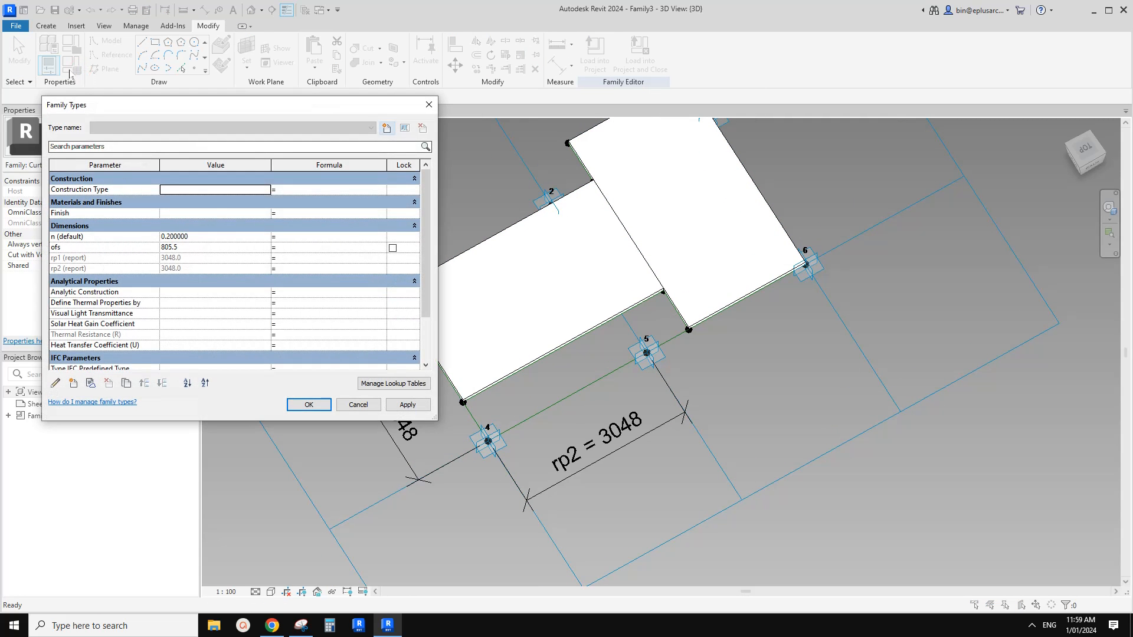
left_click(297, 247)
key("super")
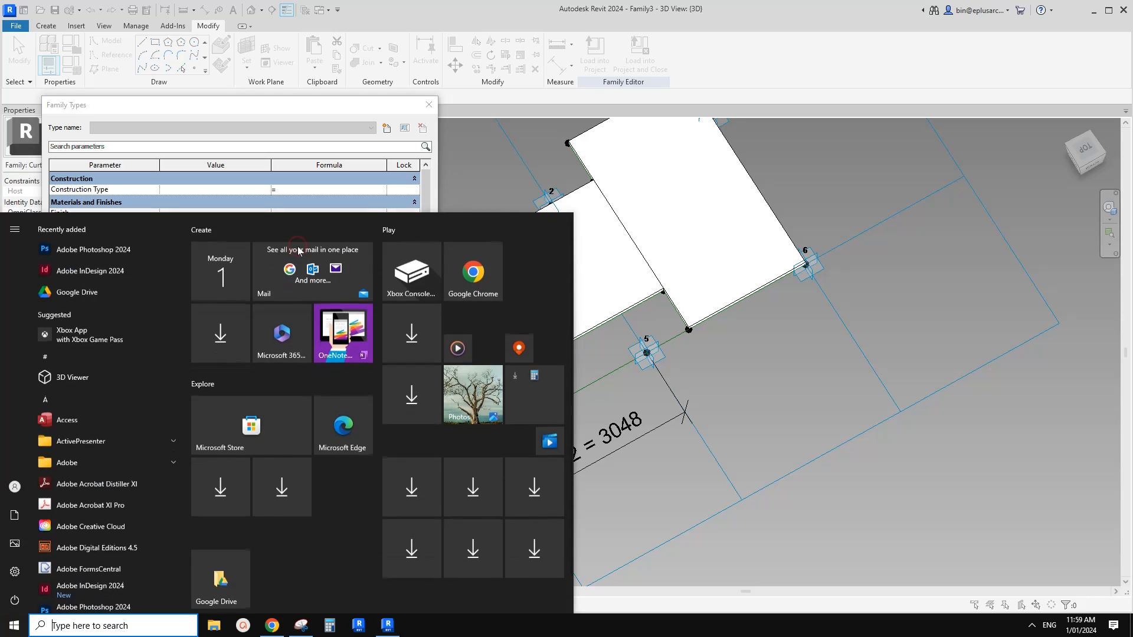
left_click(305, 102)
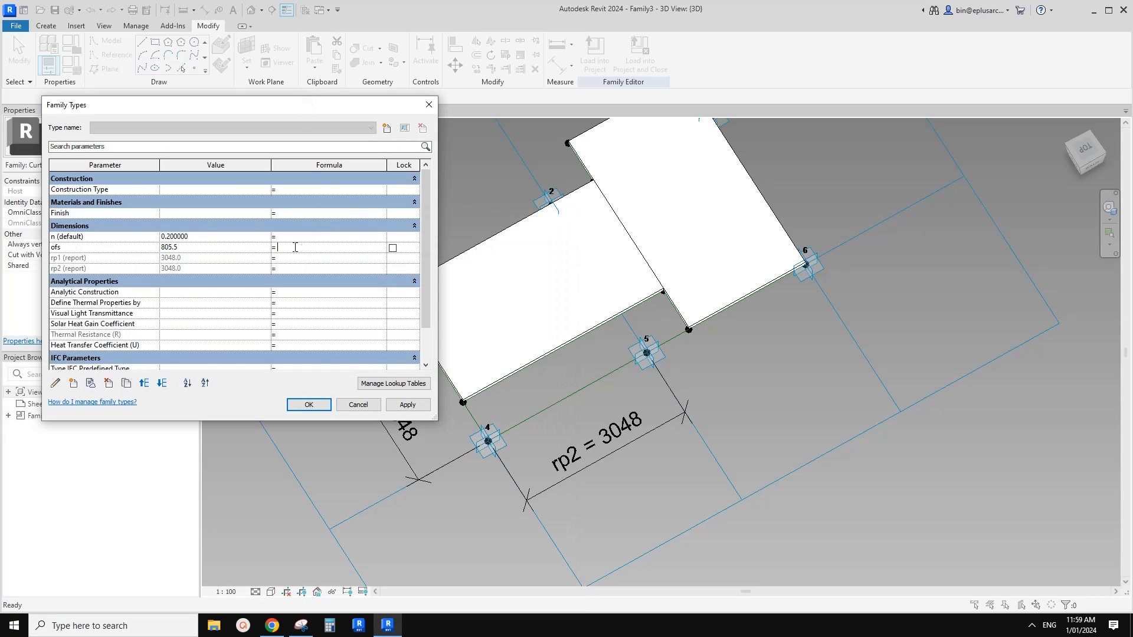
type("(rp1+rp2)/2*n")
left_click(320, 302)
left_click(420, 405)
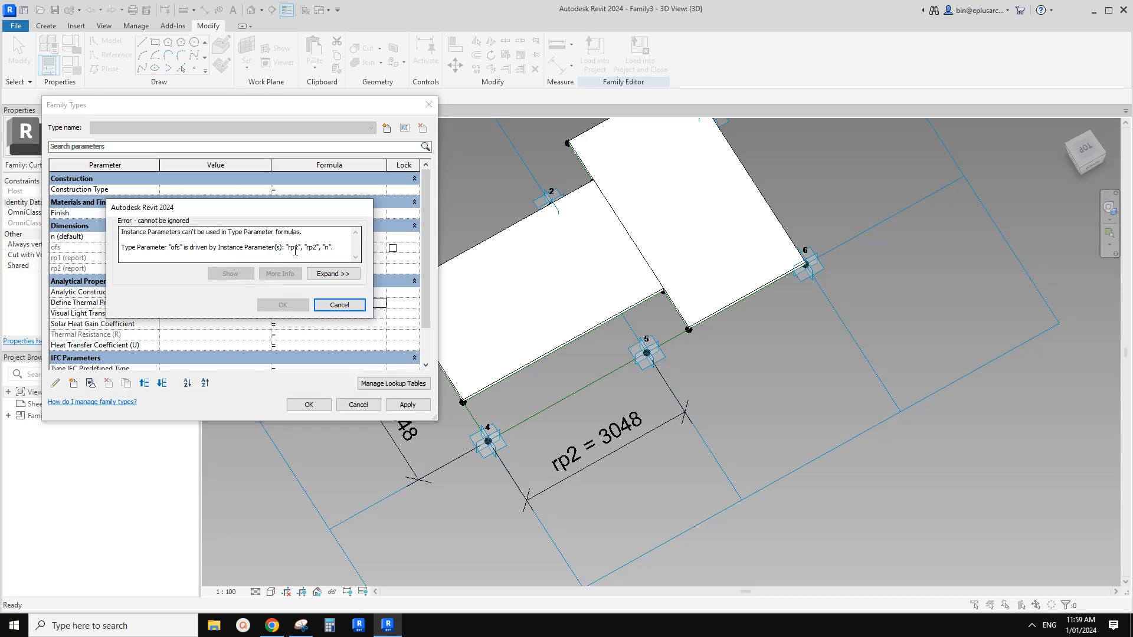
key("Escape")
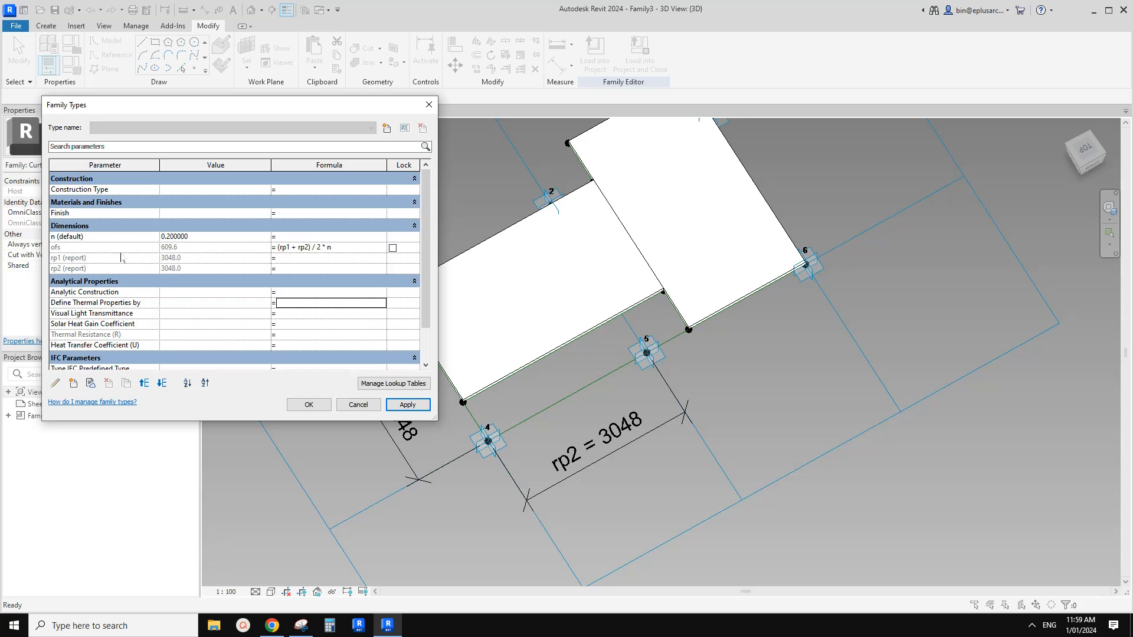
Change the ofs parameter to an instance parameter and load Family3 into Family2, overwriting the existing version
left_click(119, 247)
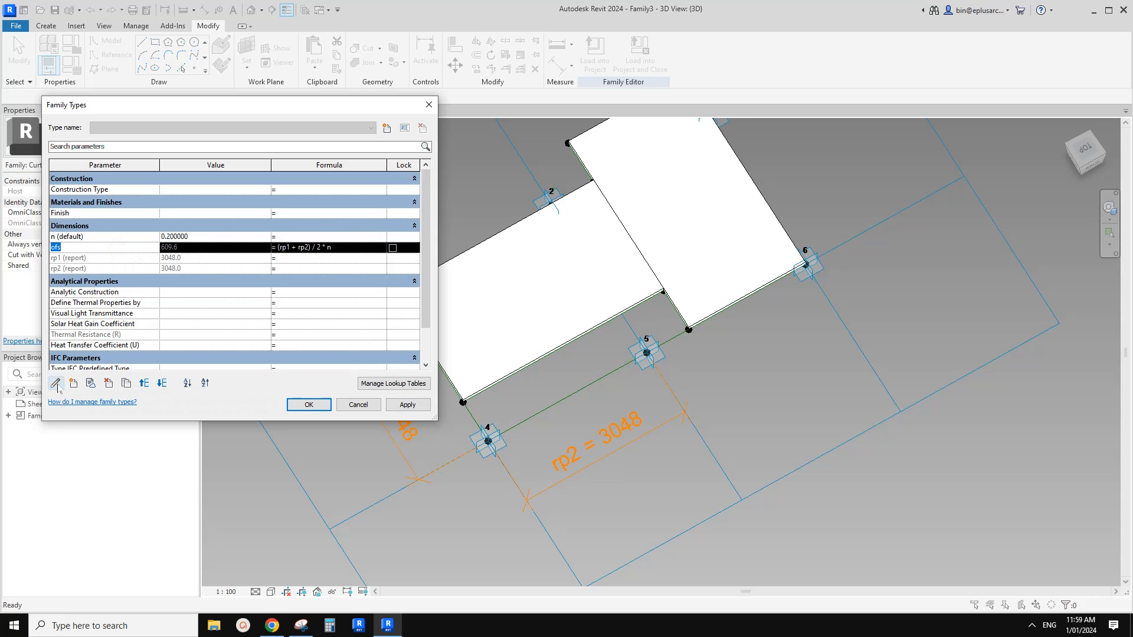
left_click(55, 383)
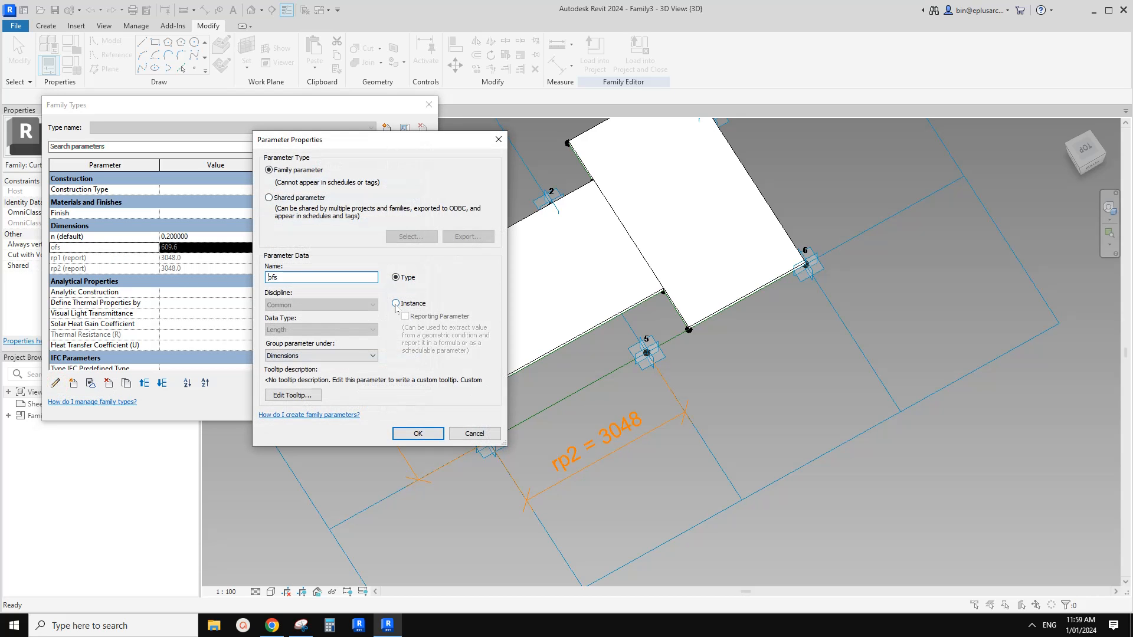
left_click(396, 304)
left_click(418, 434)
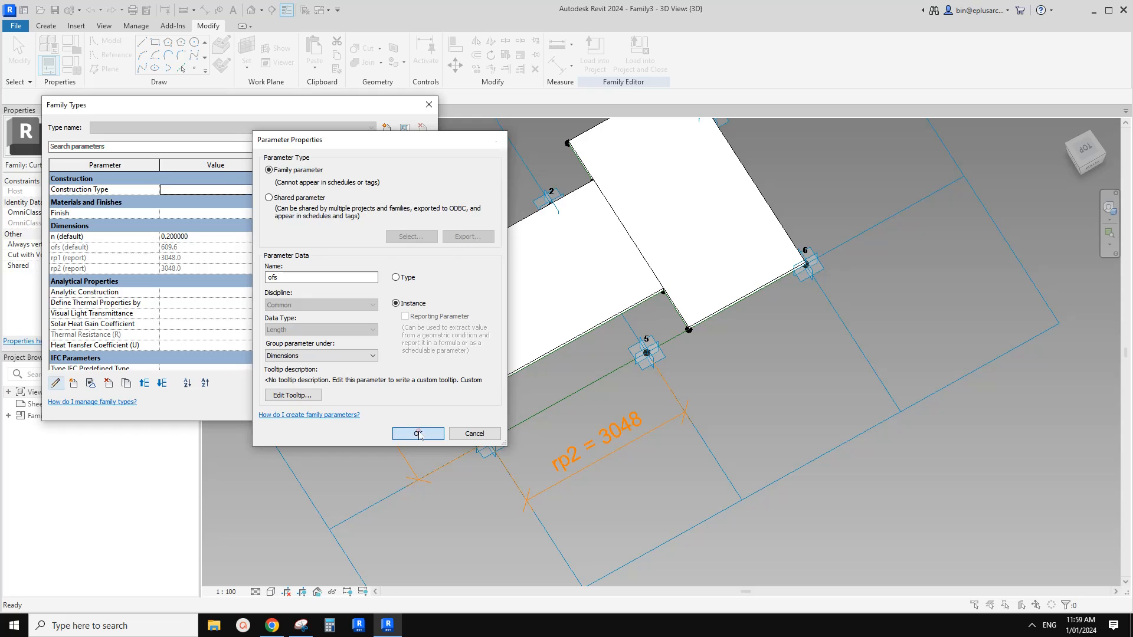
left_click(309, 404)
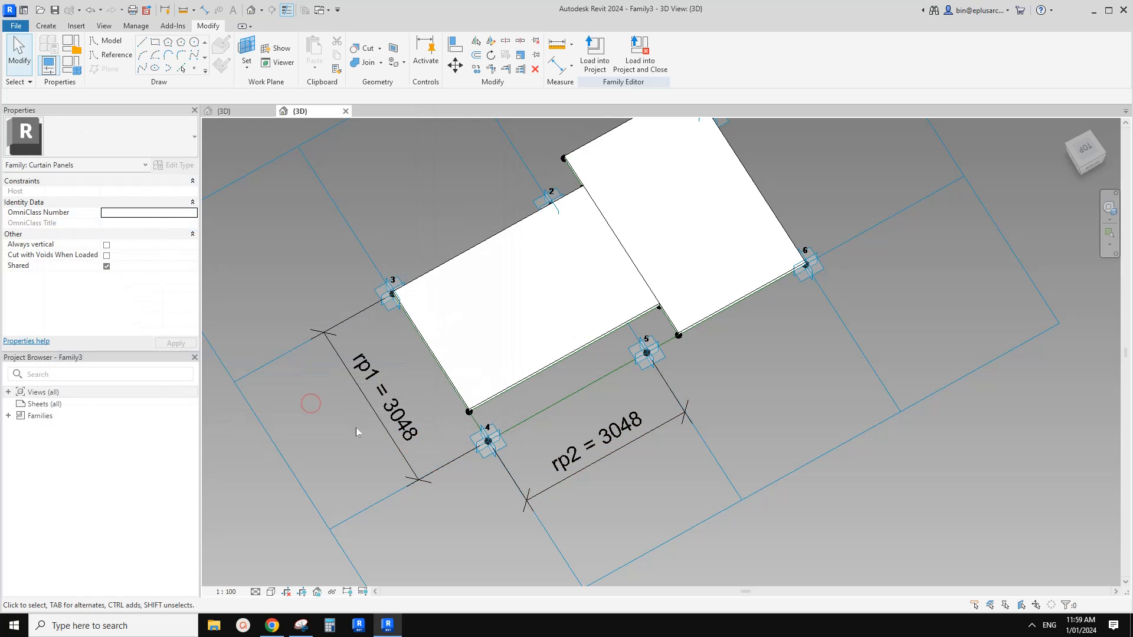
left_click(594, 57)
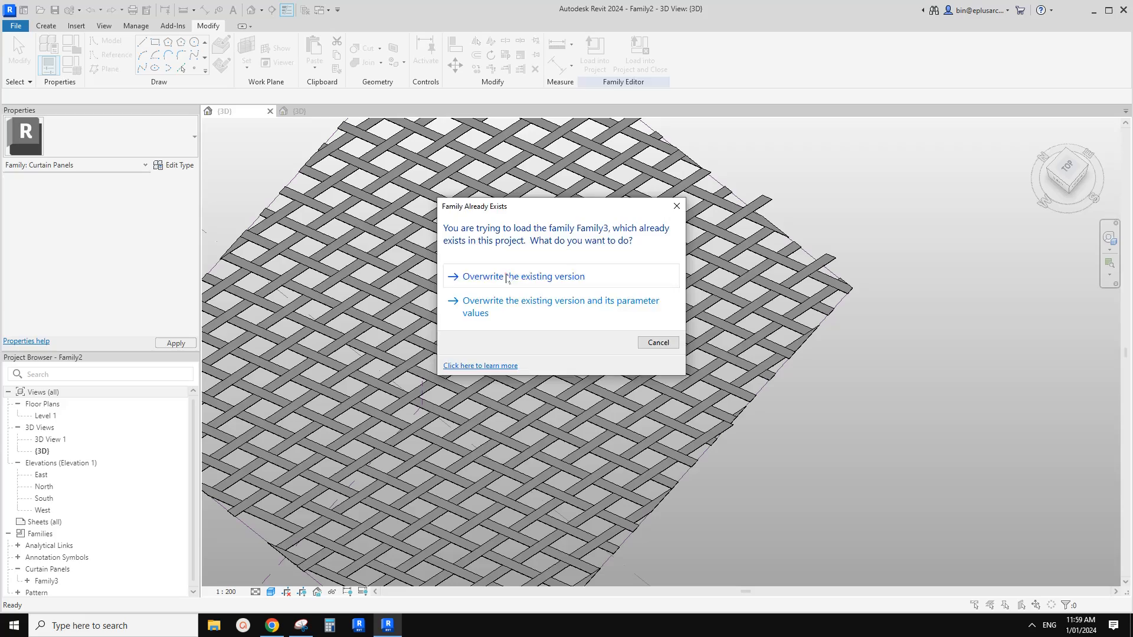
left_click(507, 277)
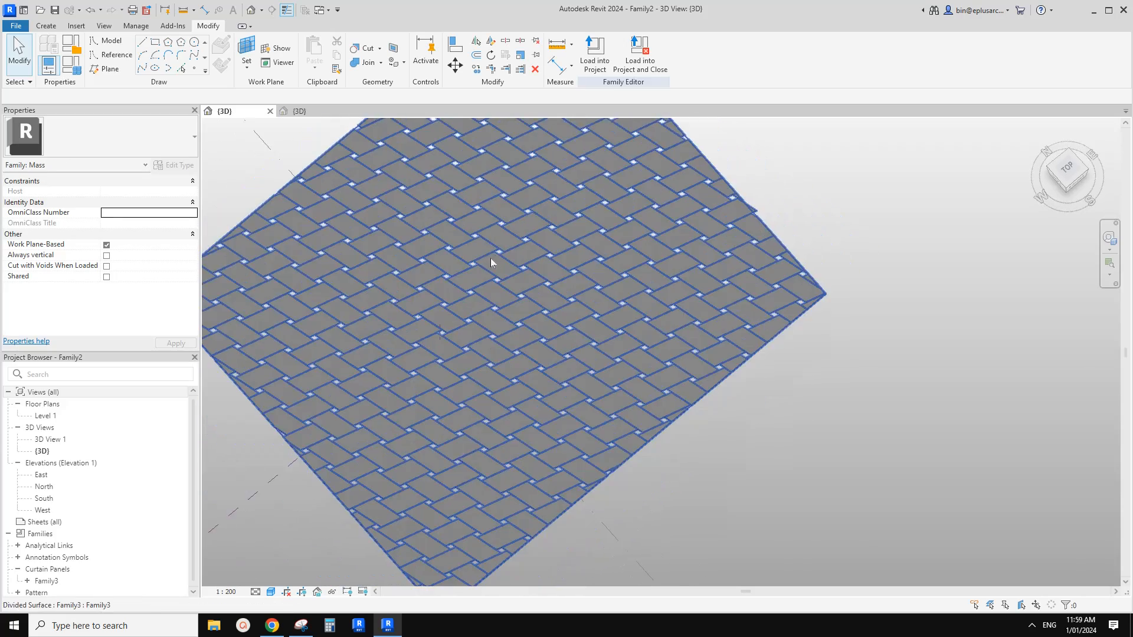
Examine the properties of the Family3 divided surface for the panel's parameters
scroll(480, 274, "up", 3)
left_click(458, 267)
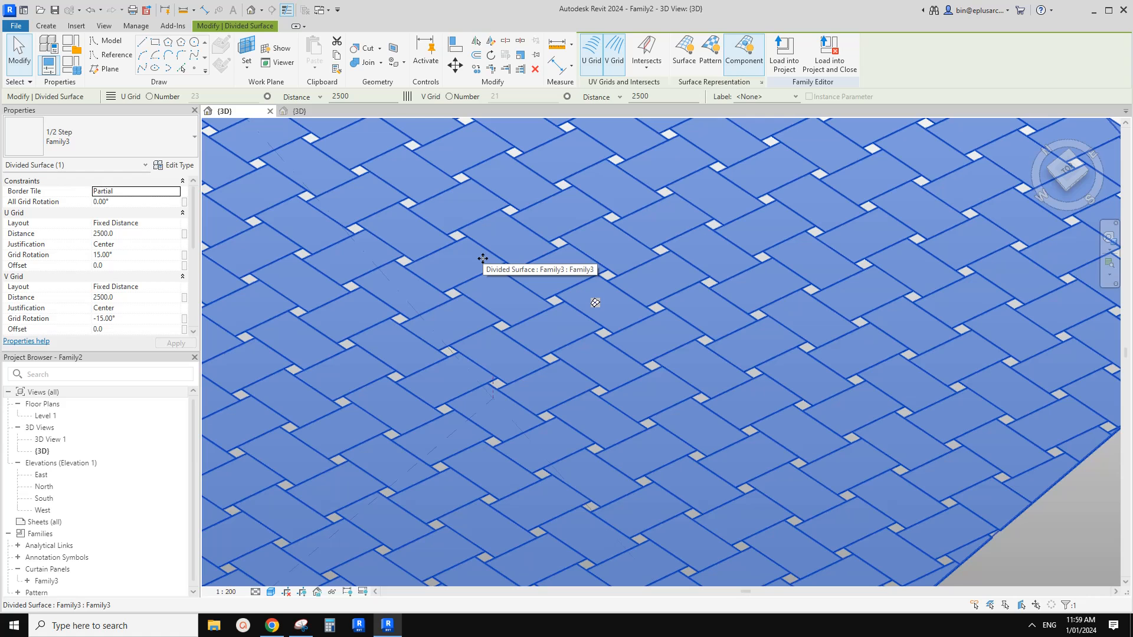
scroll(482, 258, "down", 3)
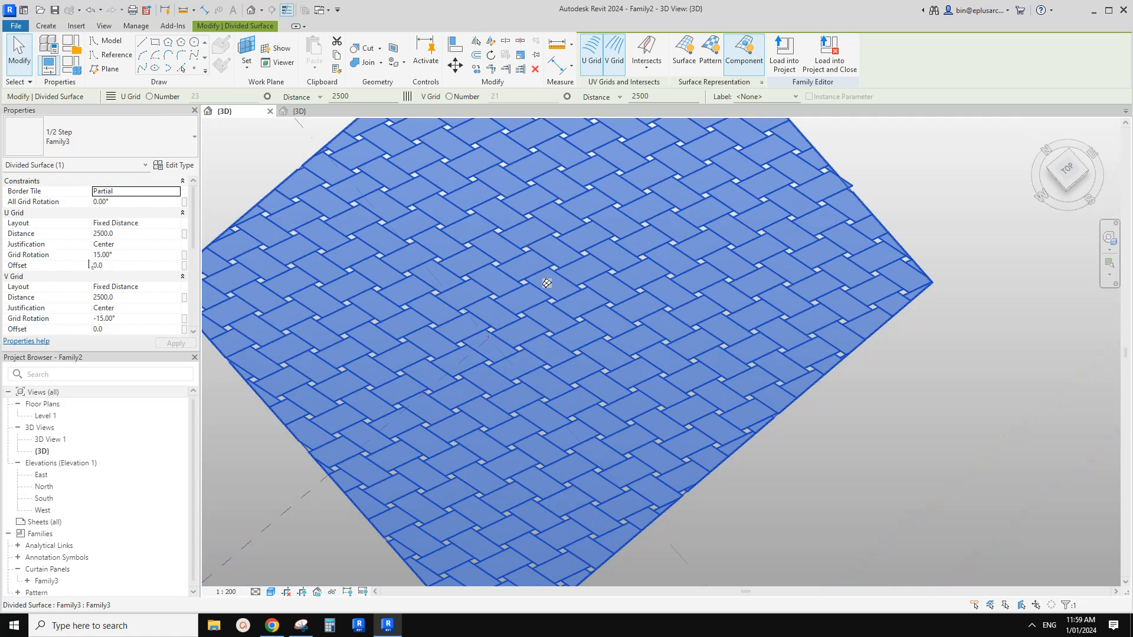
scroll(92, 265, "down", 3)
scroll(99, 276, "down", 3)
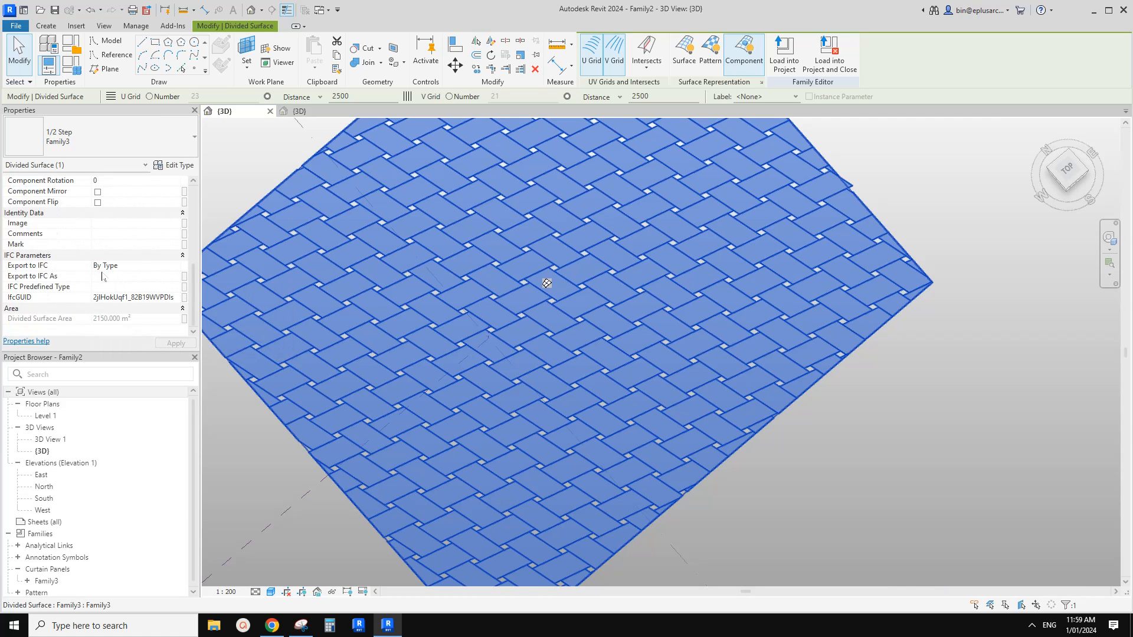
scroll(114, 280, "up", 3)
scroll(114, 280, "up", 3)
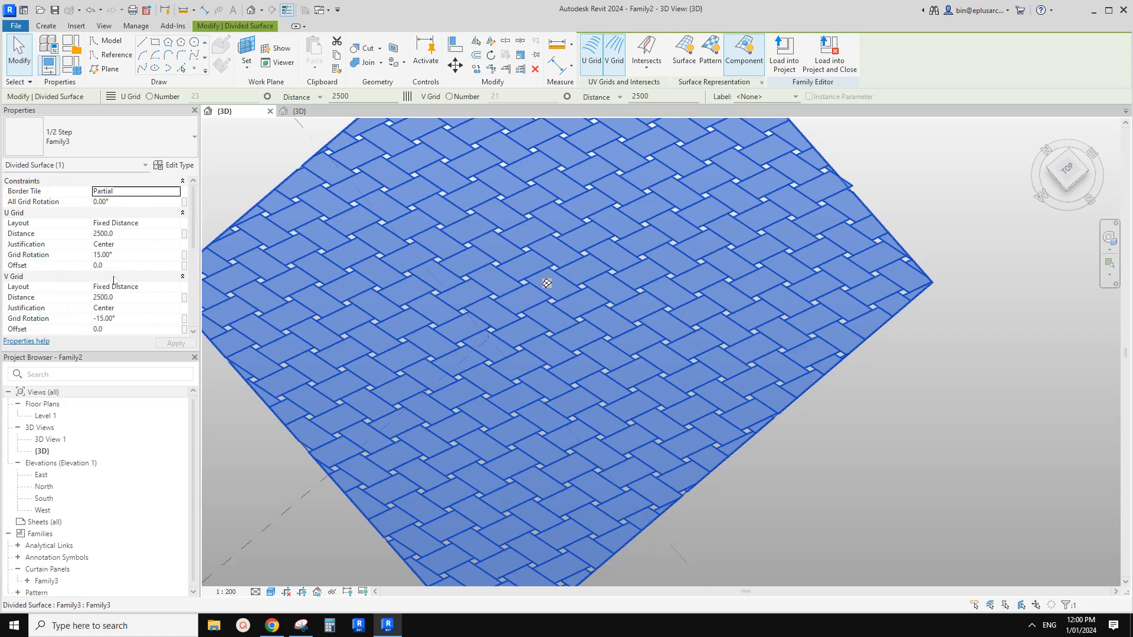
key("Escape")
Set the factor n of a single curtain panel within the divided surface to 0.5
left_click(420, 276)
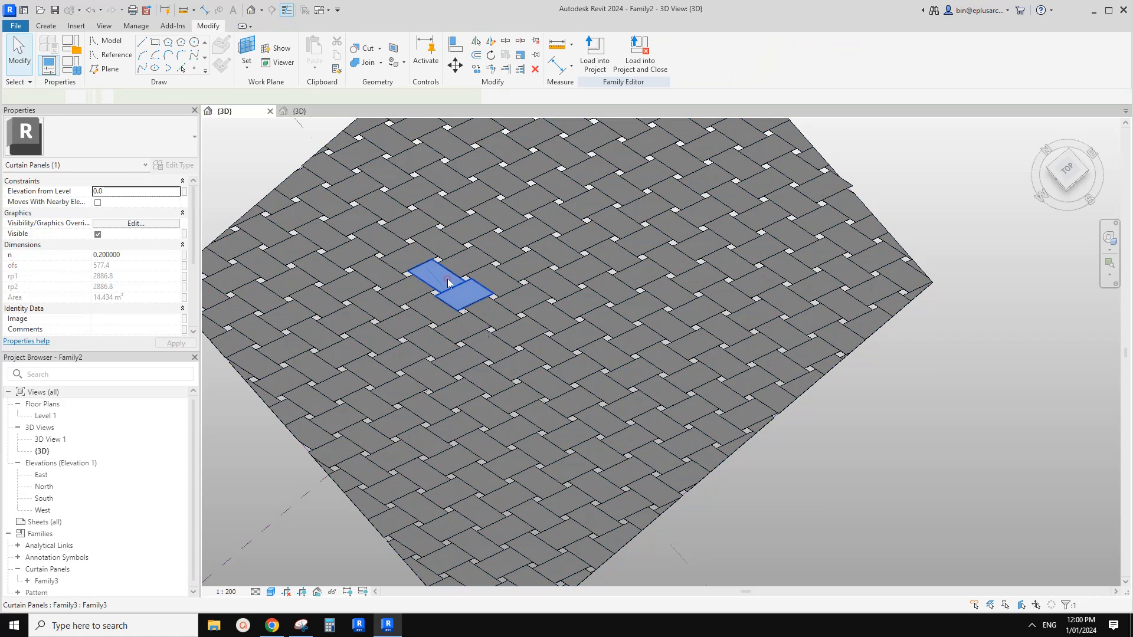
left_click(138, 256)
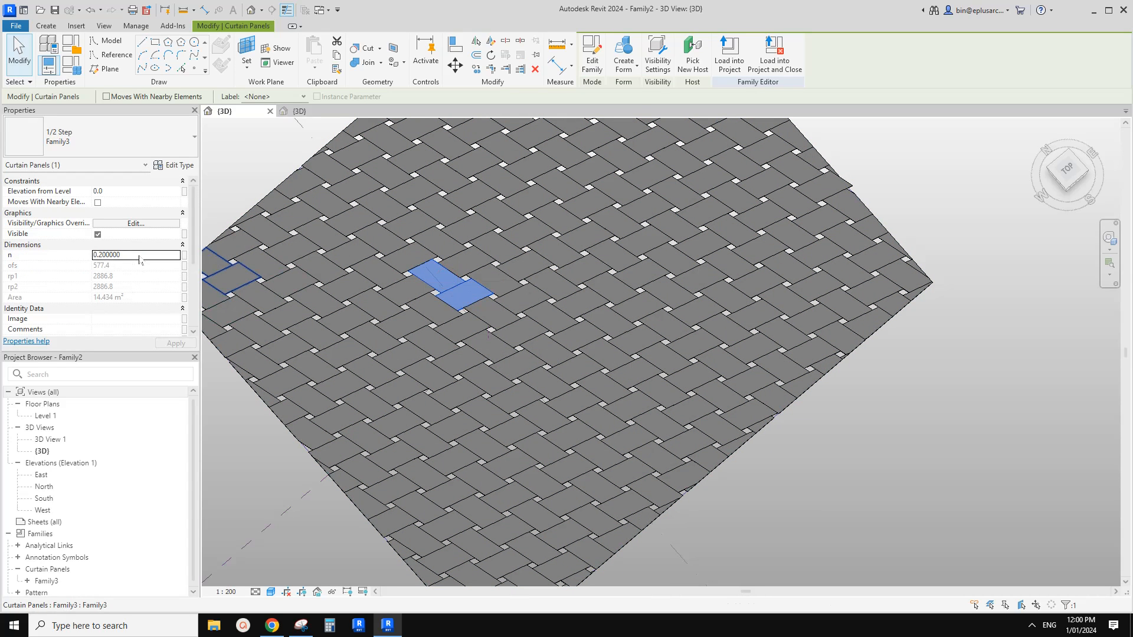
type("0")
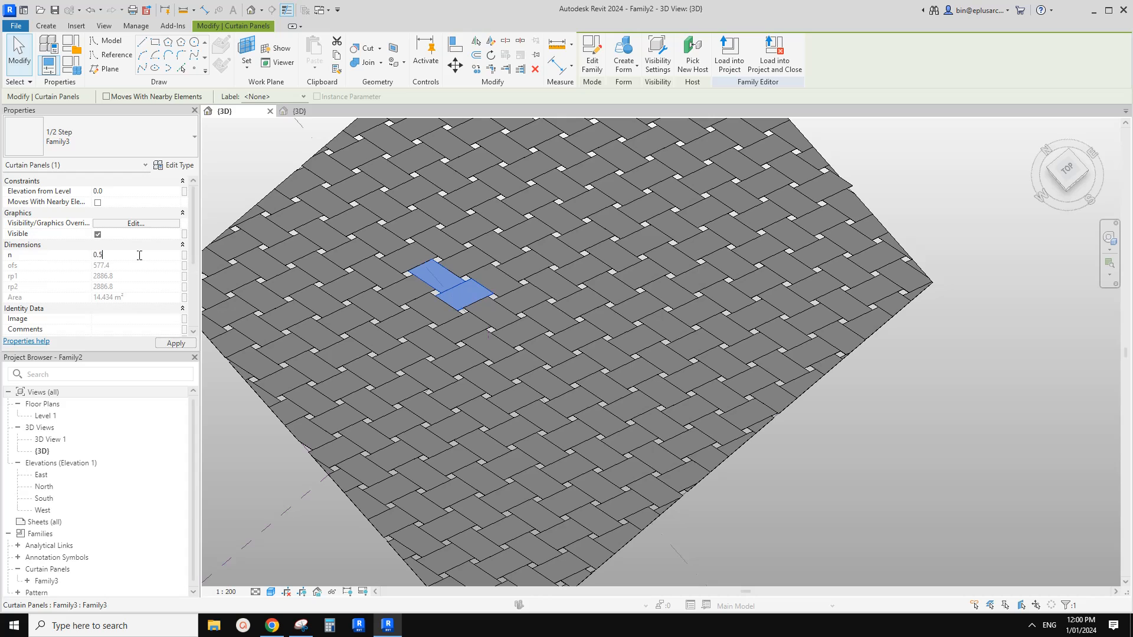
type(".5")
key("Return")
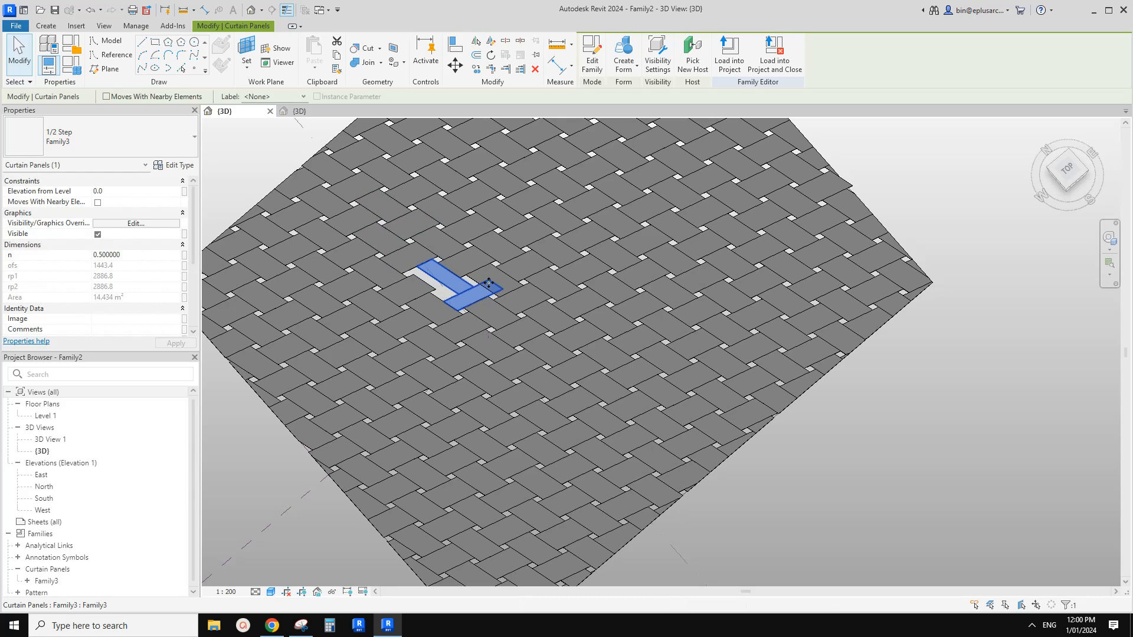
key("Escape")
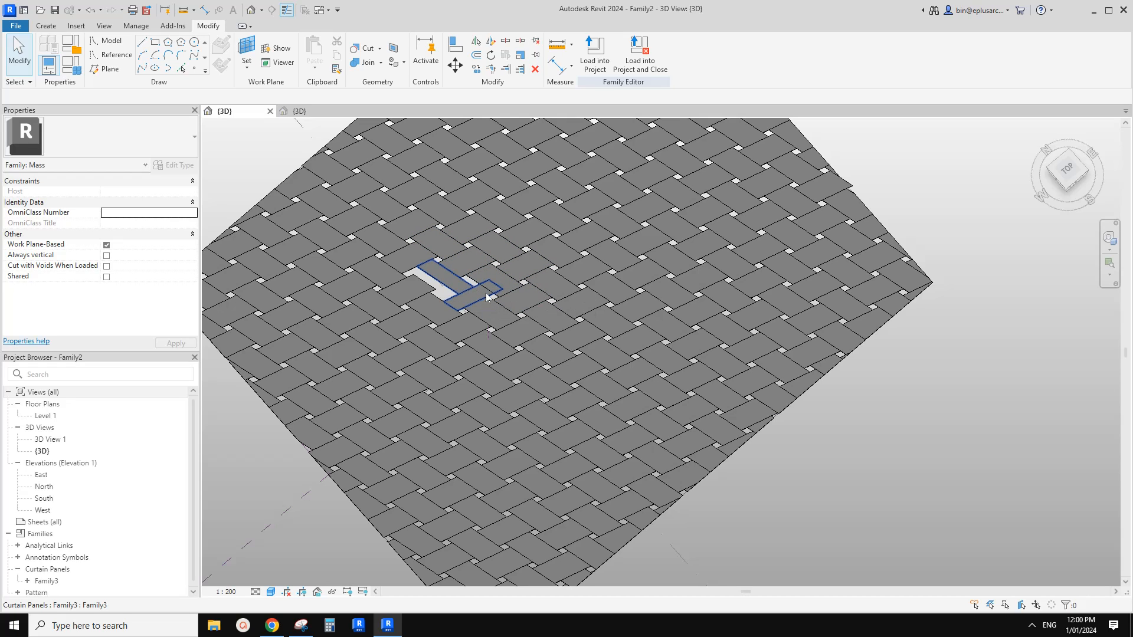
key("Tab")
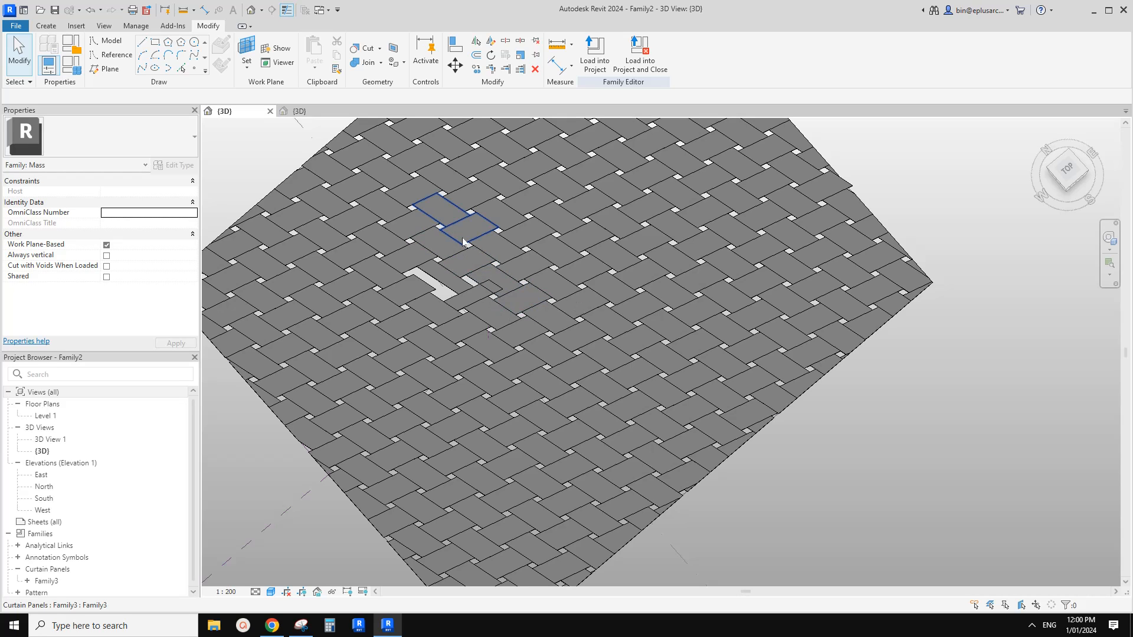
Return to Family3 and change the n parameter to a type parameter in the family types
left_click(308, 111)
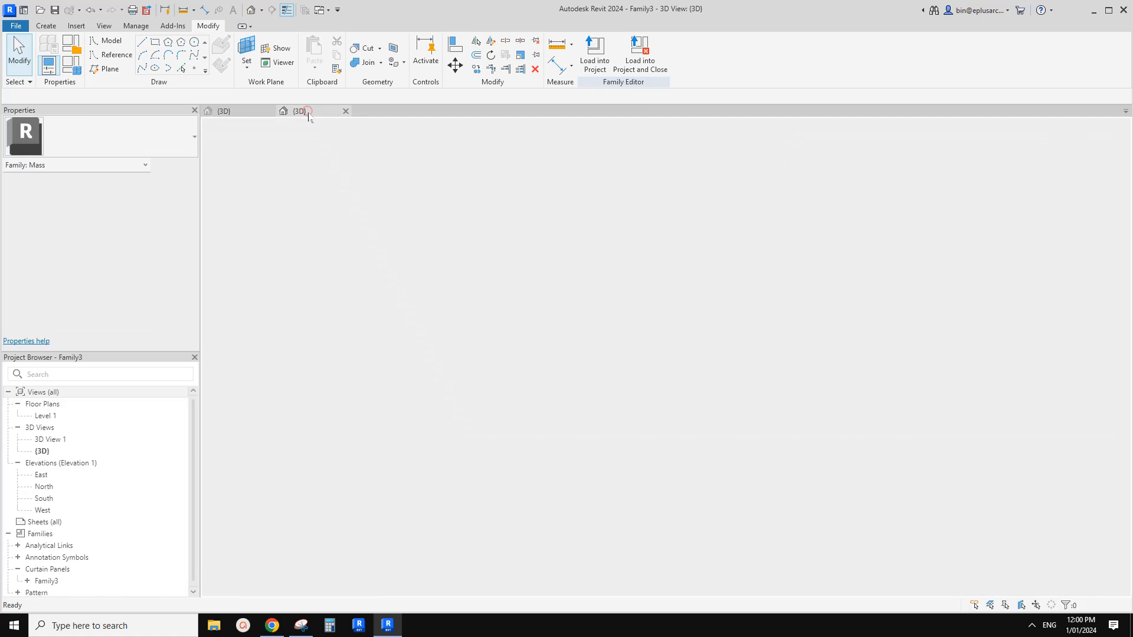
left_click(72, 65)
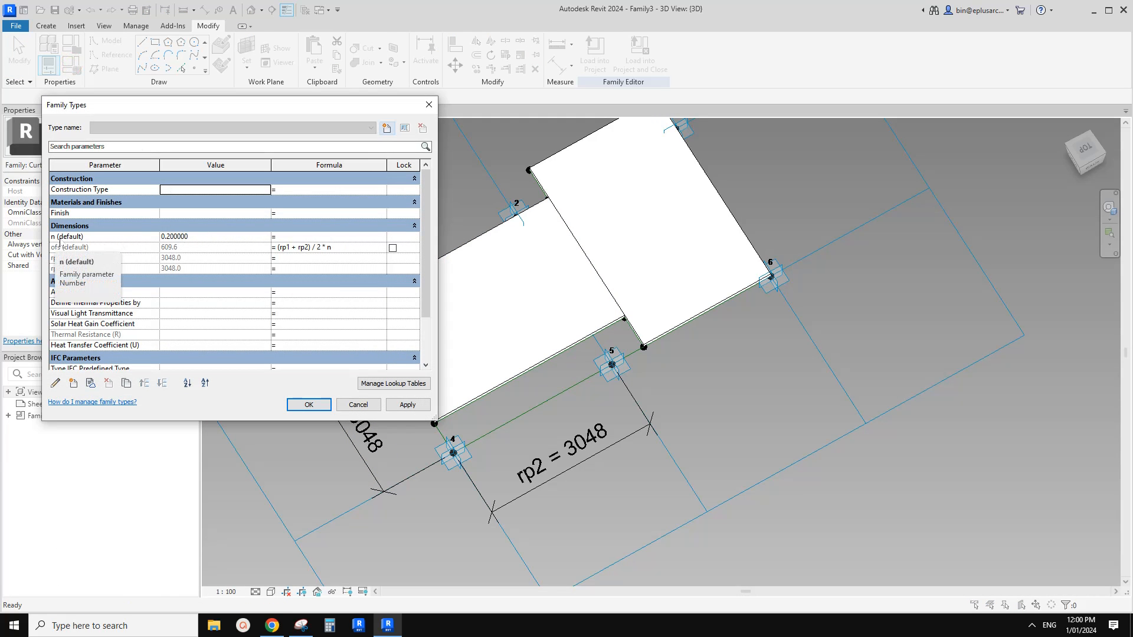
left_click(143, 236)
left_click(55, 383)
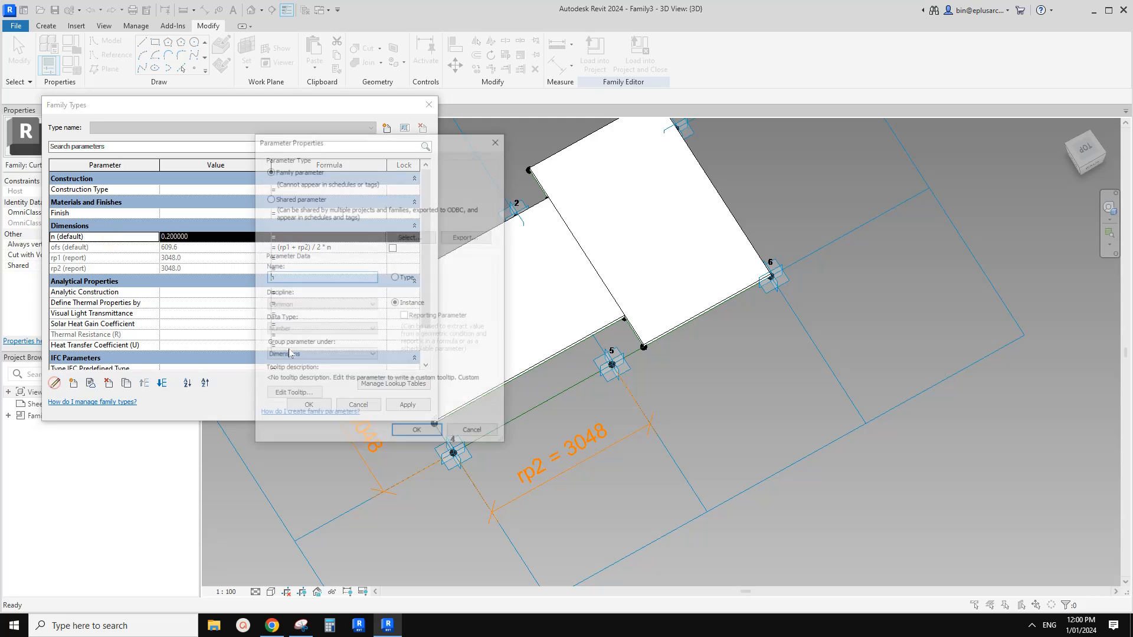
left_click(395, 278)
left_click(418, 434)
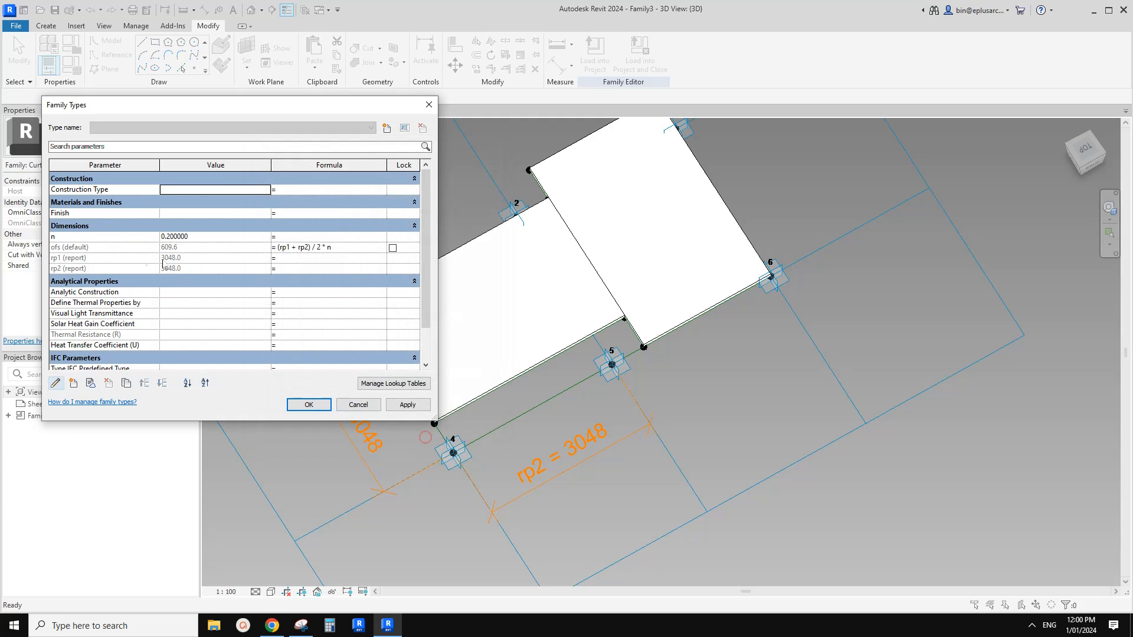
Try to change the ofs parameter to a type parameter as well, and discard the family types edits
left_click(107, 250)
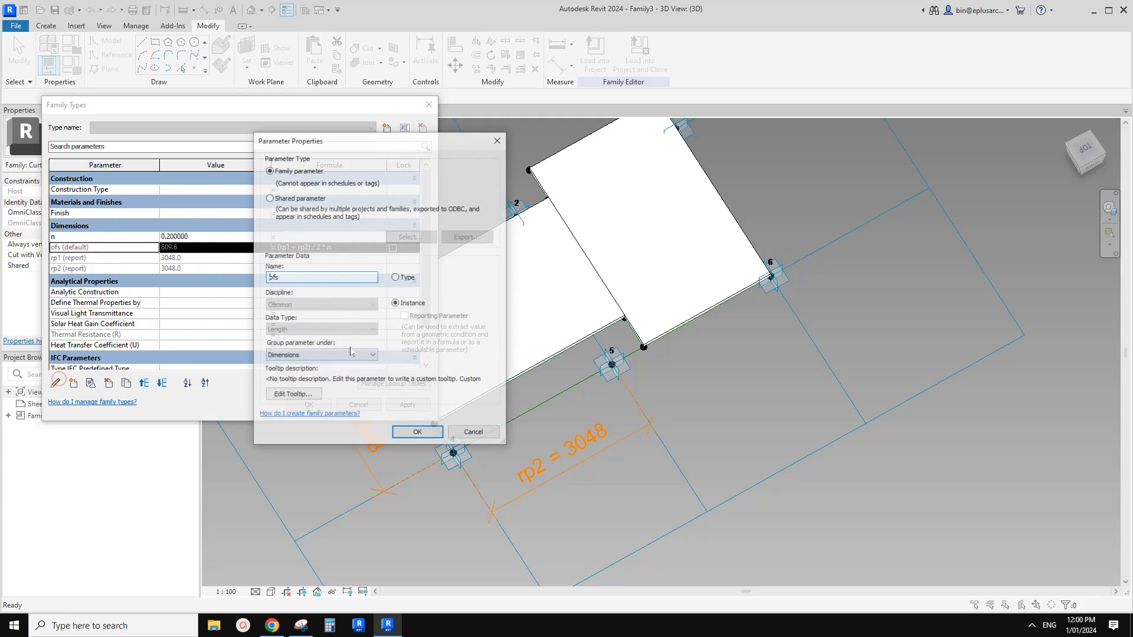
left_click(56, 383)
left_click(396, 277)
left_click(417, 434)
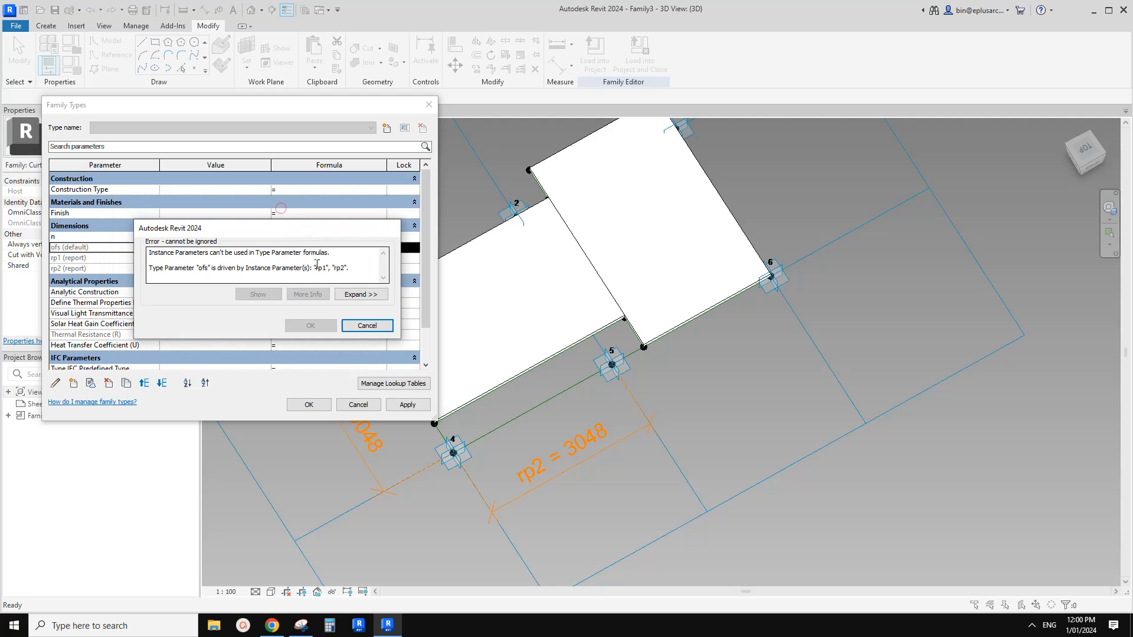
left_click_drag(285, 212, 422, 321)
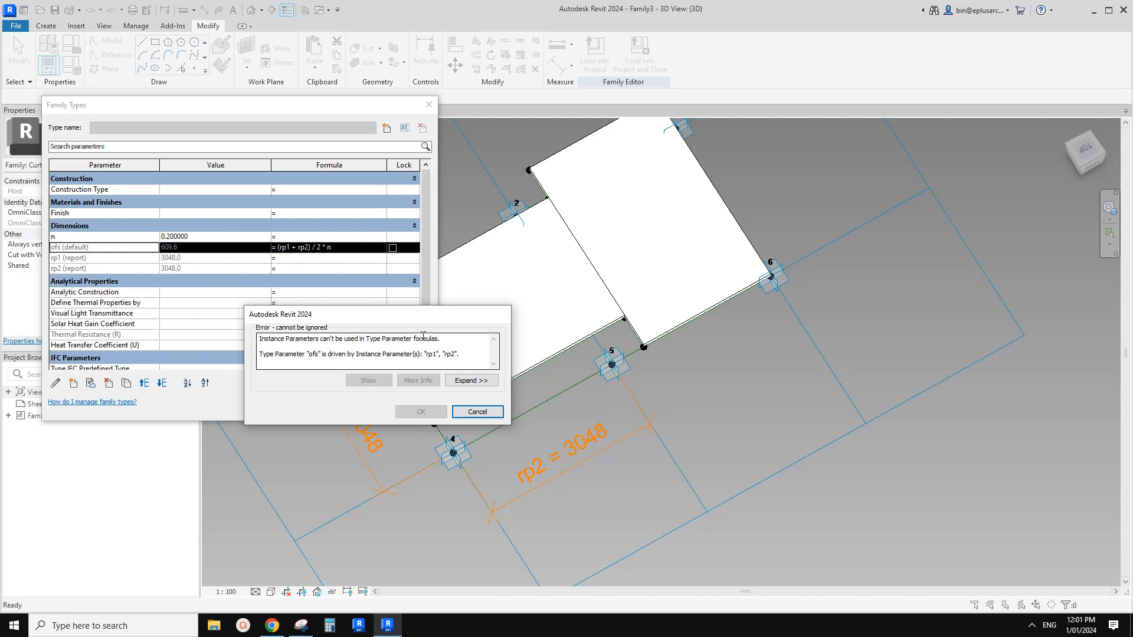
left_click(470, 412)
left_click(365, 407)
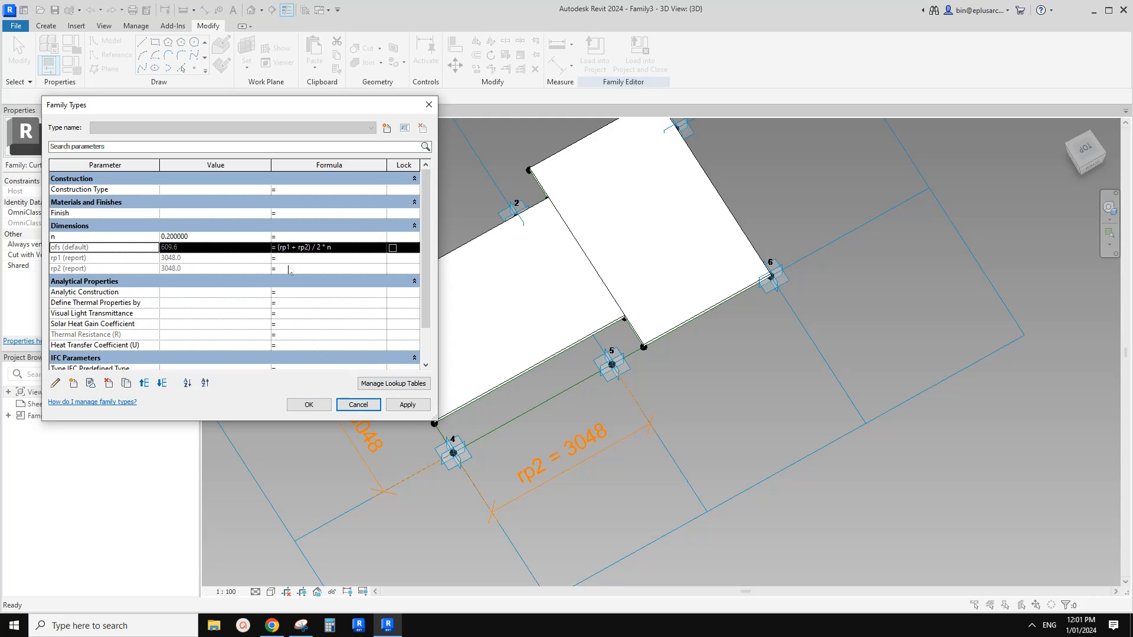
left_click(359, 405)
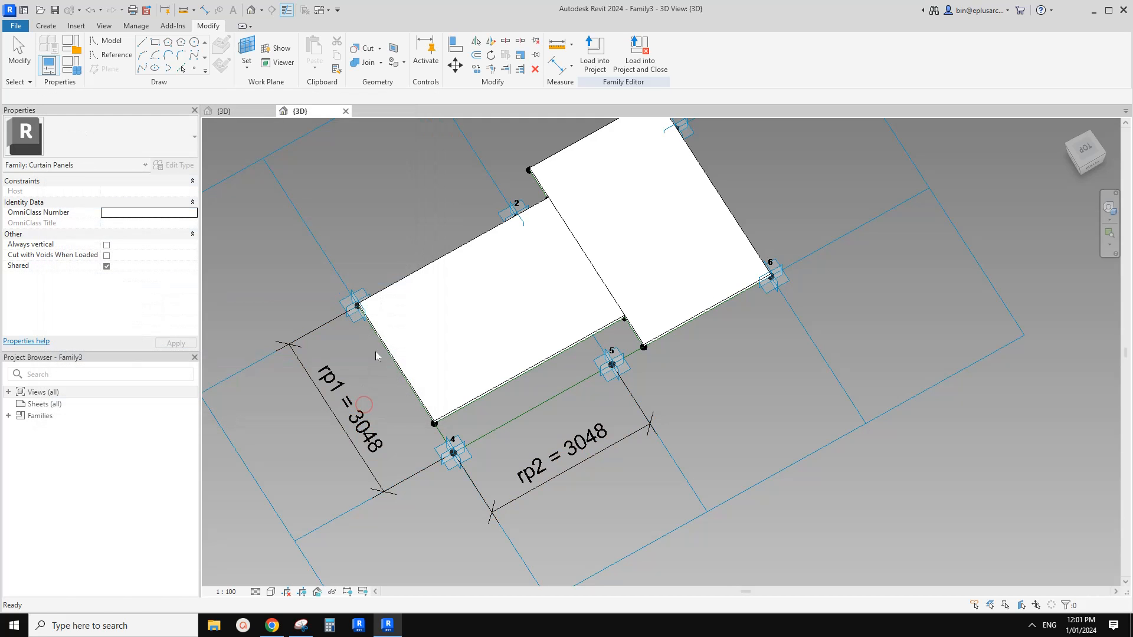
Open the recent family 20231230 c and bring up the type properties of its Family1 divided surface
left_click(242, 111)
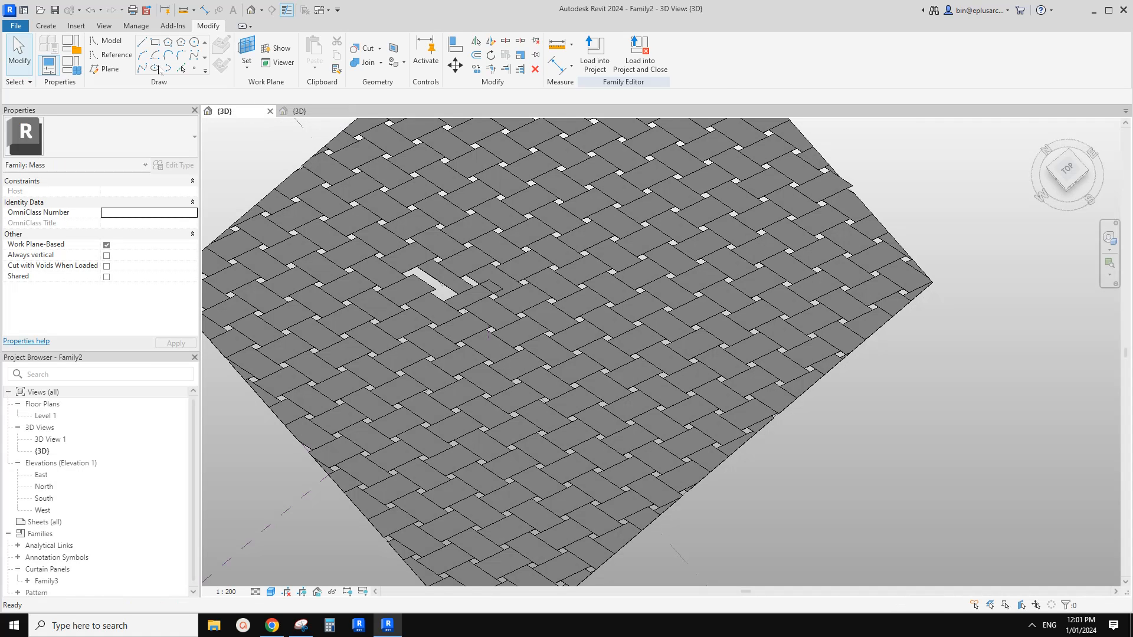
left_click(24, 10)
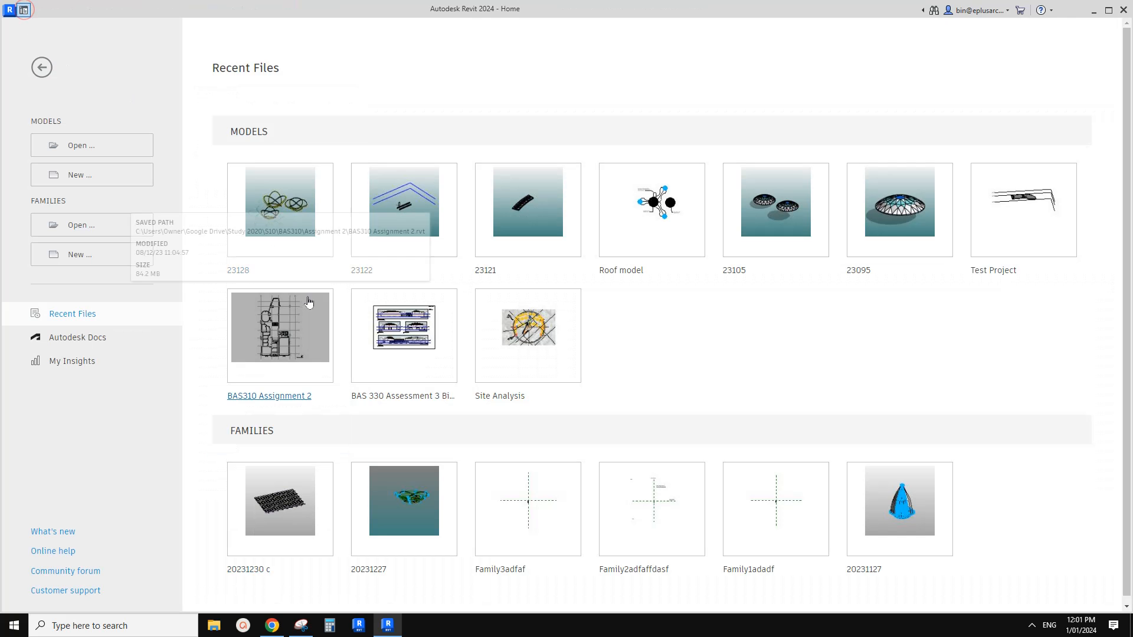
left_click(282, 502)
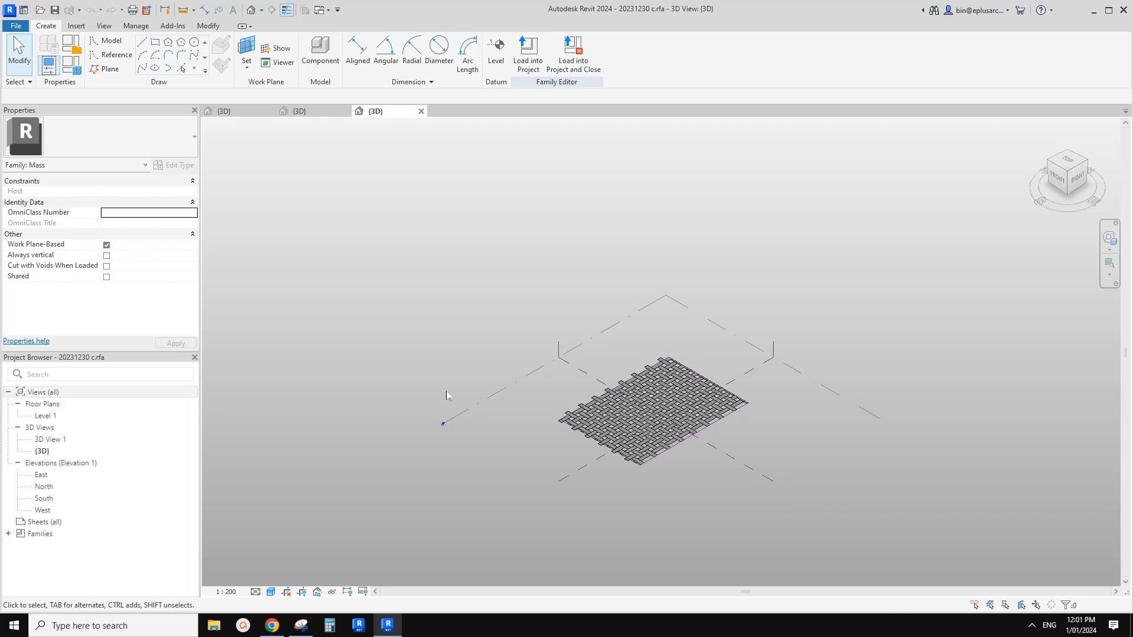
scroll(619, 409, "up", 6)
left_click(619, 409)
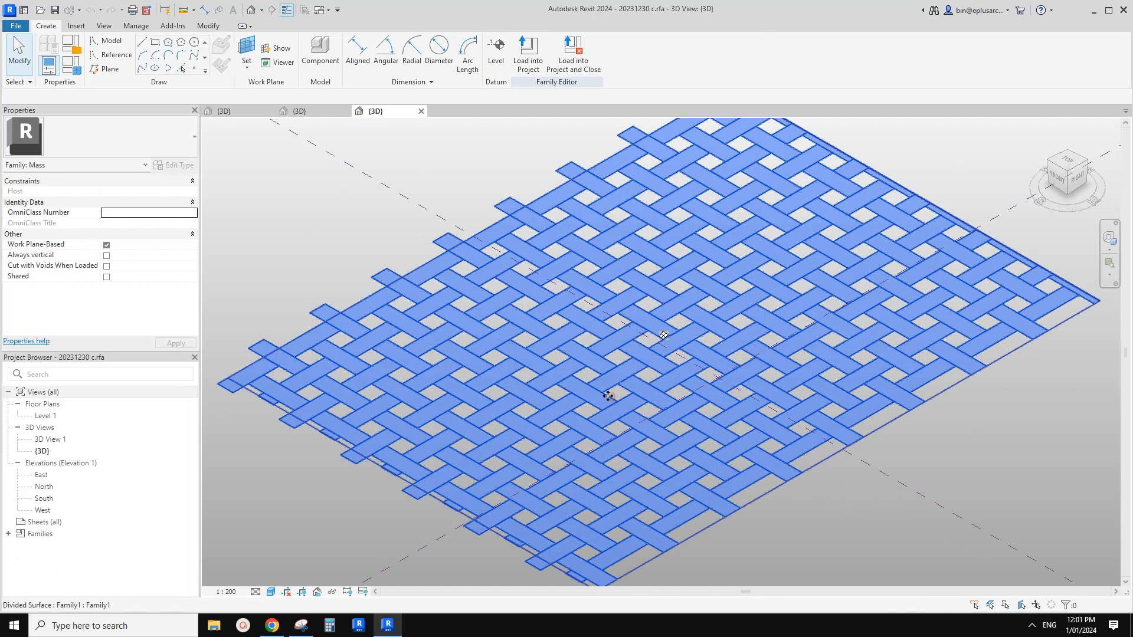
left_click(171, 165)
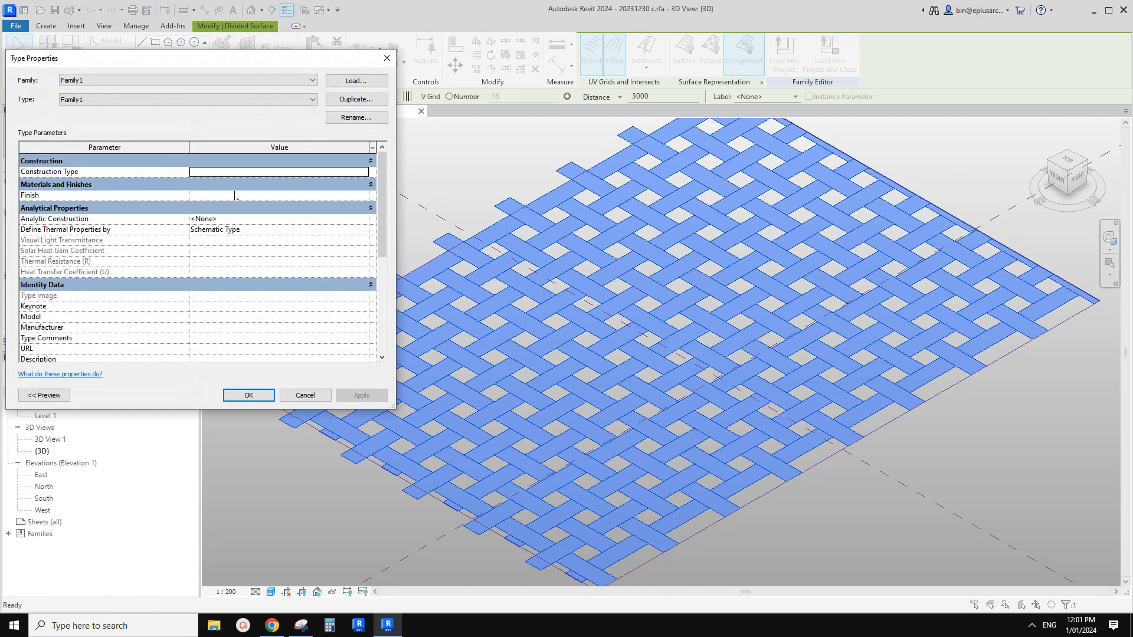
scroll(302, 308, "down", 5)
Set the type parameter n of Family1 to 1 and apply it
left_click(239, 343)
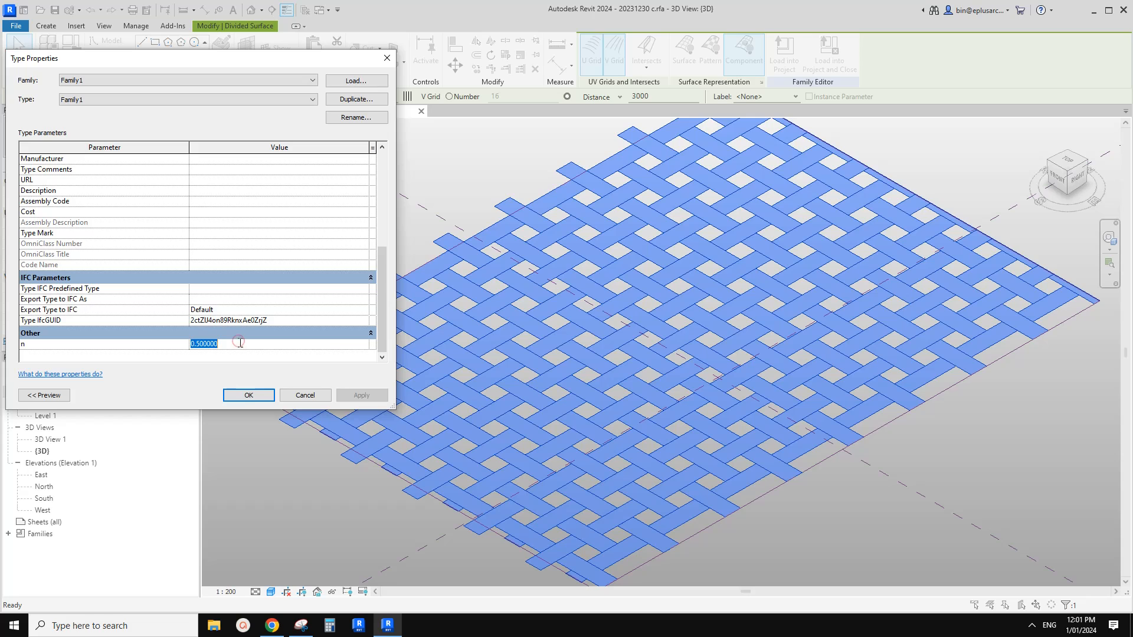
type("1")
left_click(359, 393)
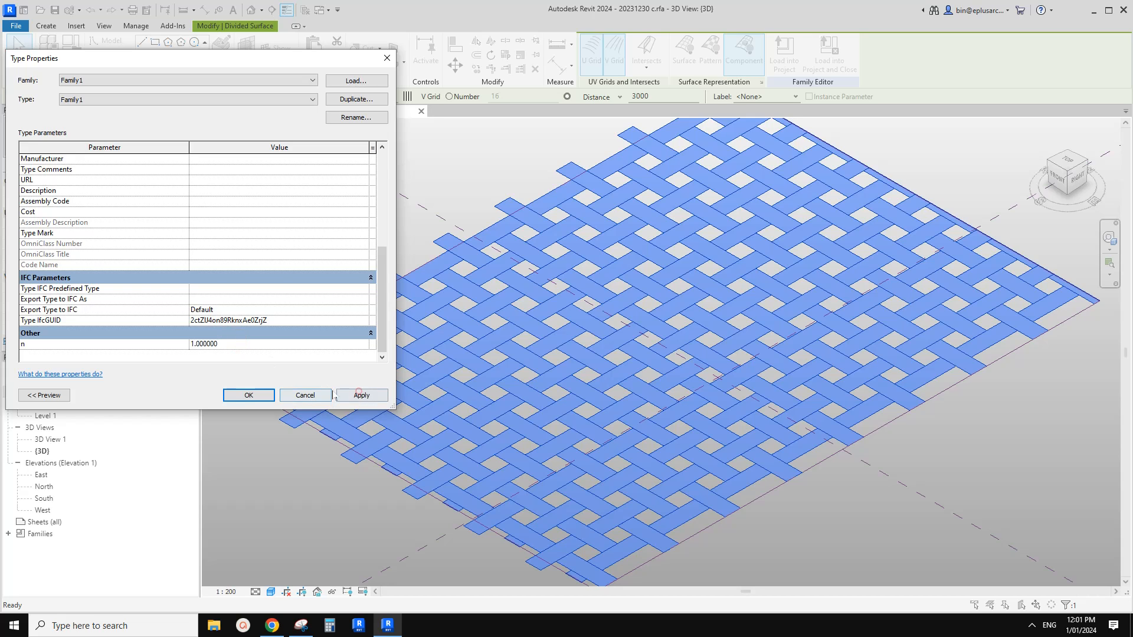
Set the type parameter n of Family1 to 0.2 and apply it
left_click(230, 343)
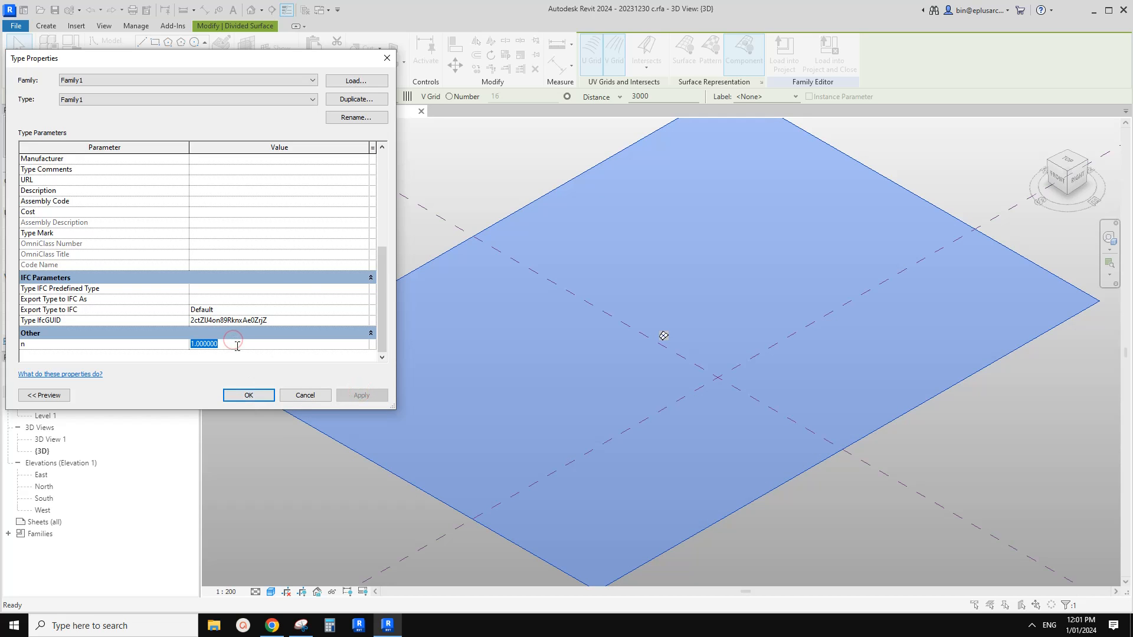
type("2")
type("0")
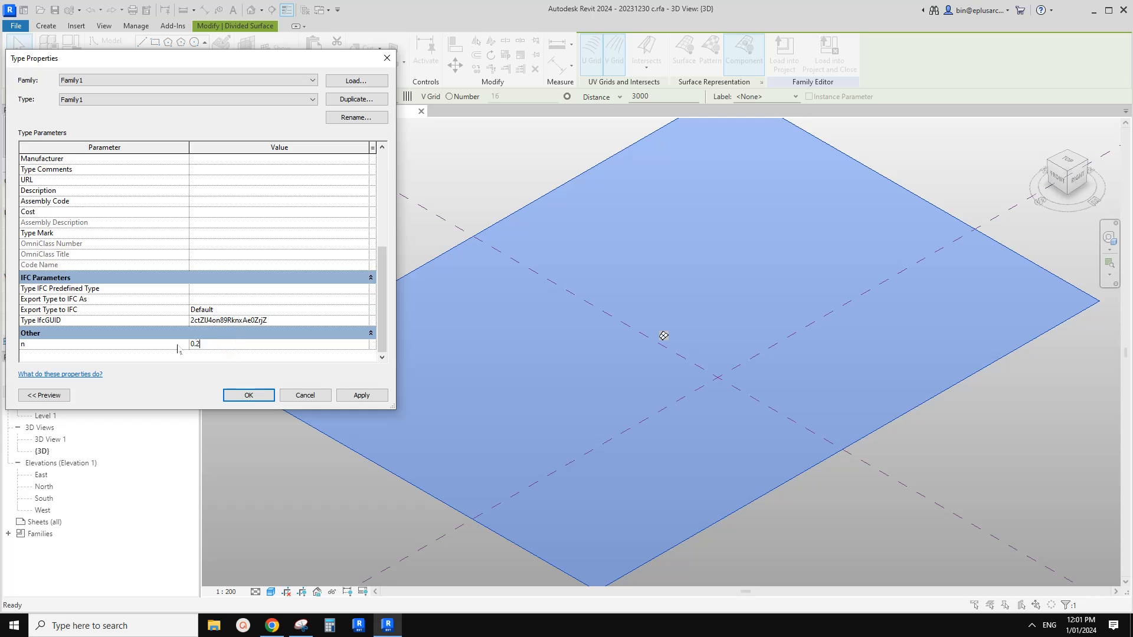
type(".2")
left_click(361, 394)
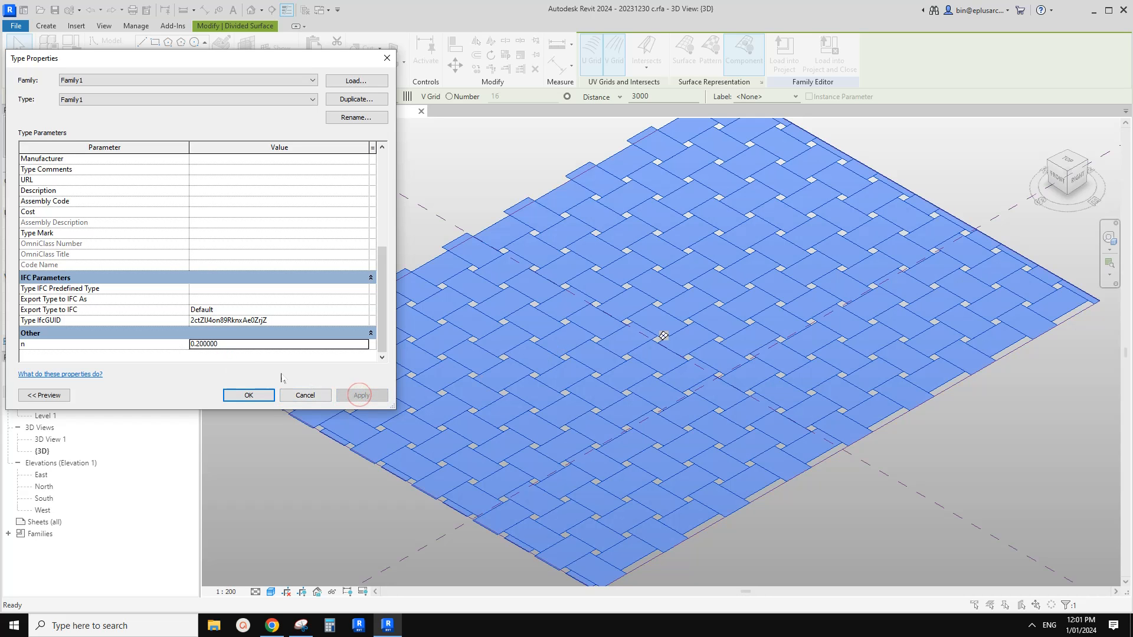
Set the type parameter n of Family1 to 0.4, apply it and close the type properties
left_click(244, 345)
type("0.4")
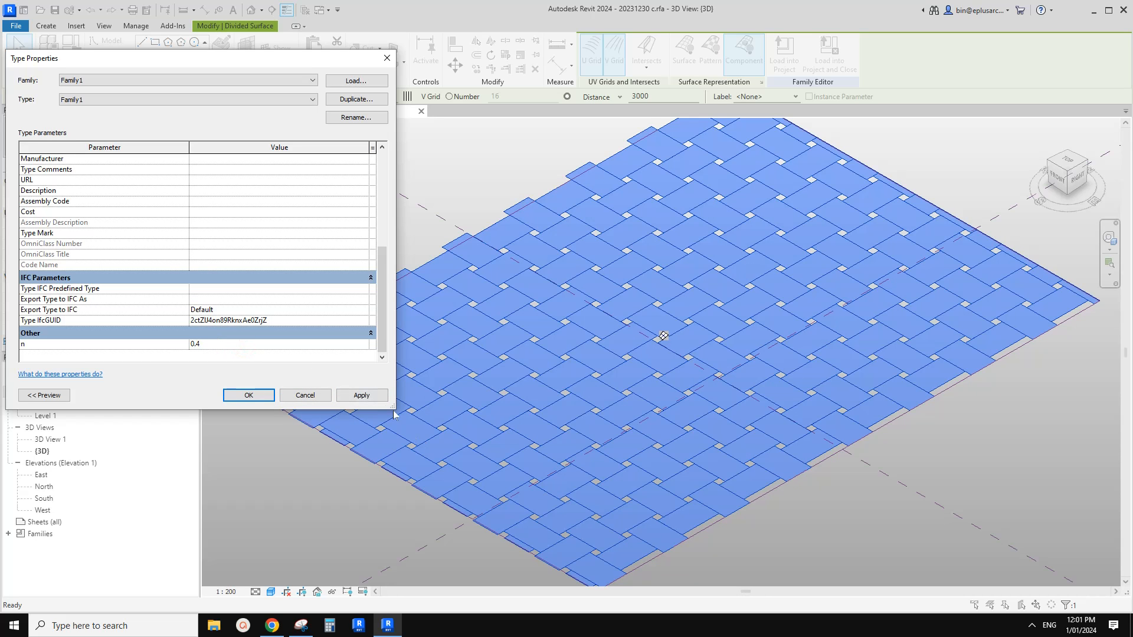
left_click(370, 397)
left_click(255, 395)
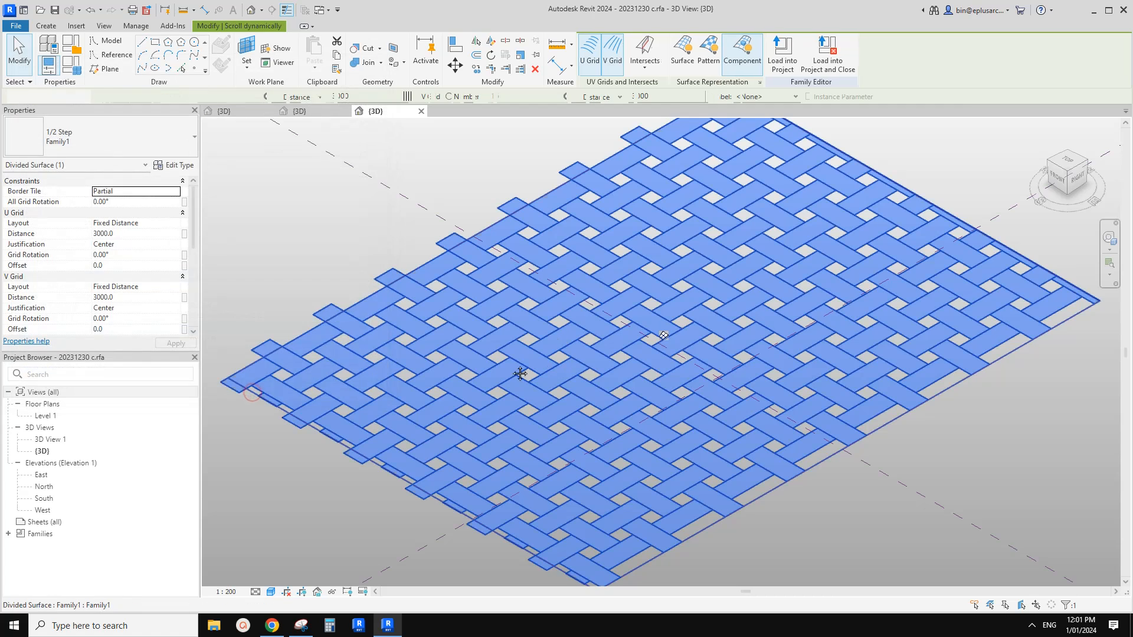
Open the Family1 curtain panel family for editing and examine its woven panel geometry with the rp1 and rp2 dimensions
key("Escape")
key("Tab")
left_click(513, 363)
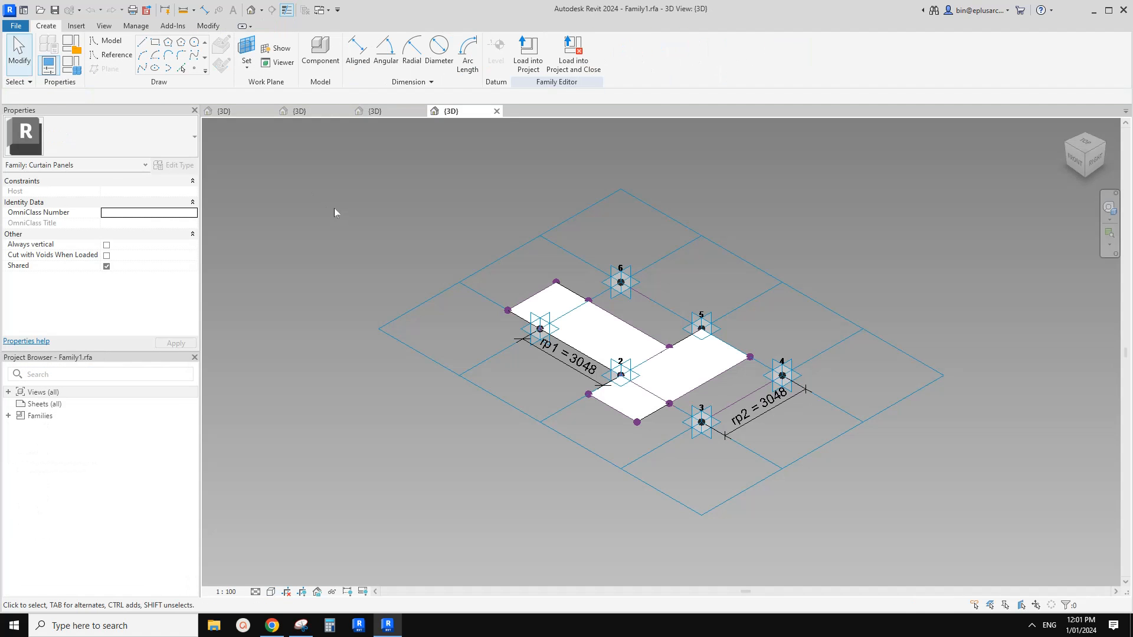
middle_click_drag(423, 220, 488, 337, "shift")
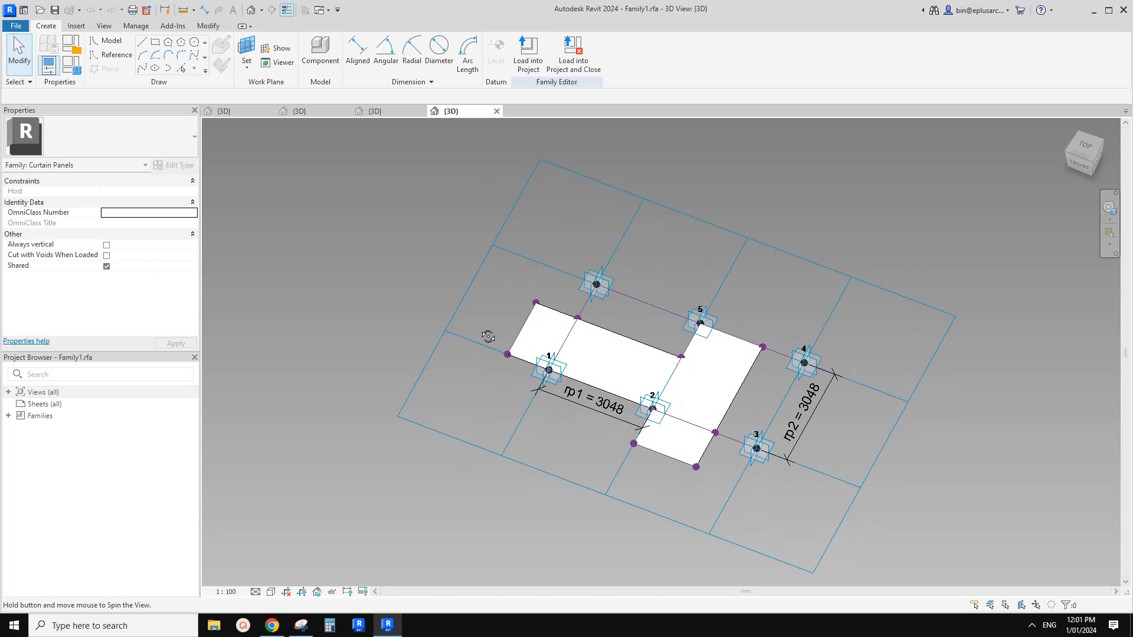
scroll(534, 332, "up", 1)
middle_click_drag(567, 327, 525, 324)
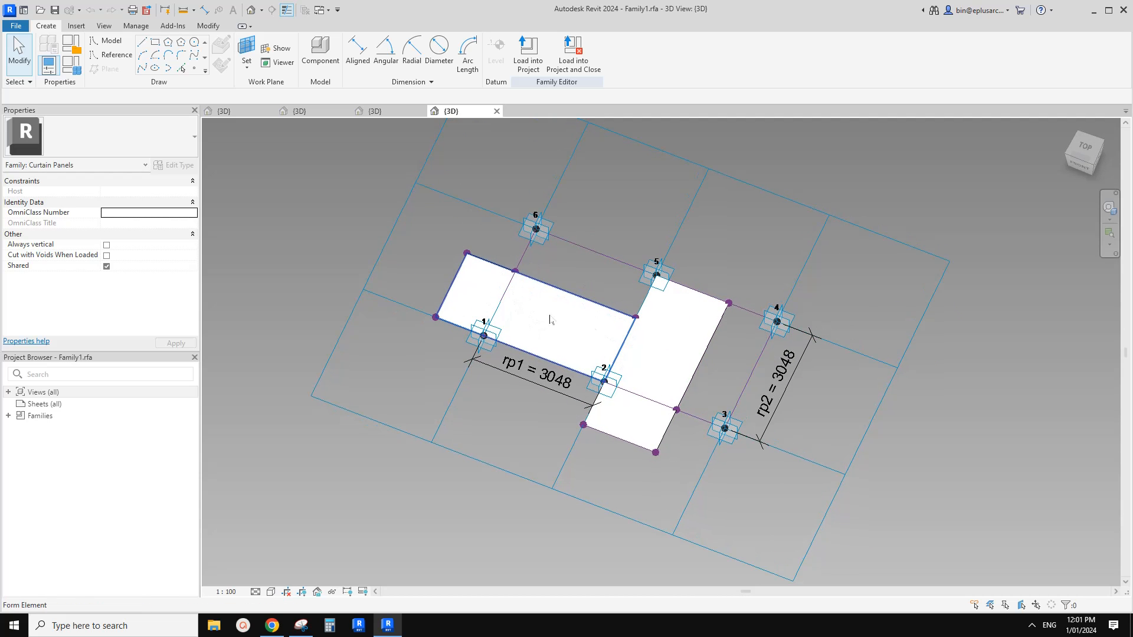
middle_click_drag(700, 326, 696, 364, "shift")
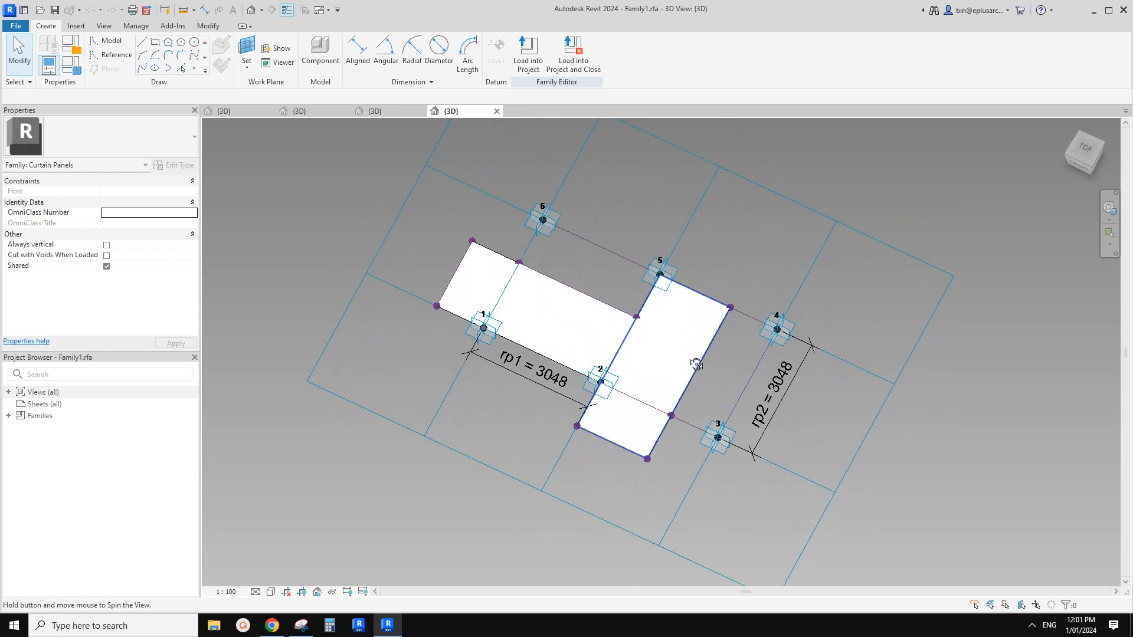
scroll(351, 195, "down", 1)
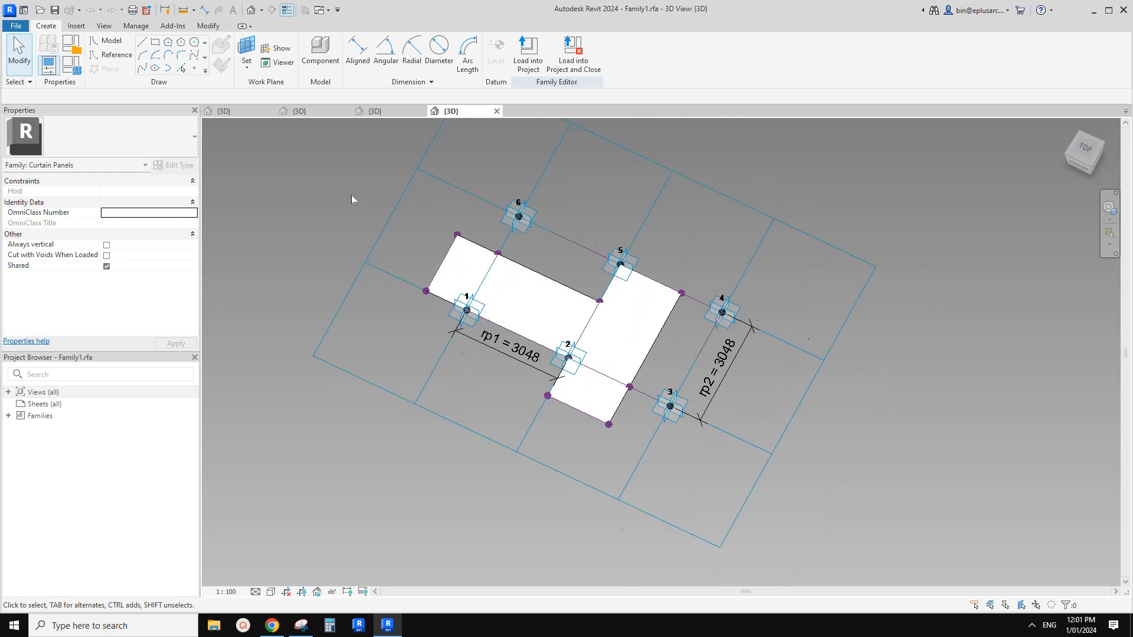
Review the ofs, ofs2, rp1, rp2 and n parameters in Family1's family types, leaving them unedited
left_click(75, 72)
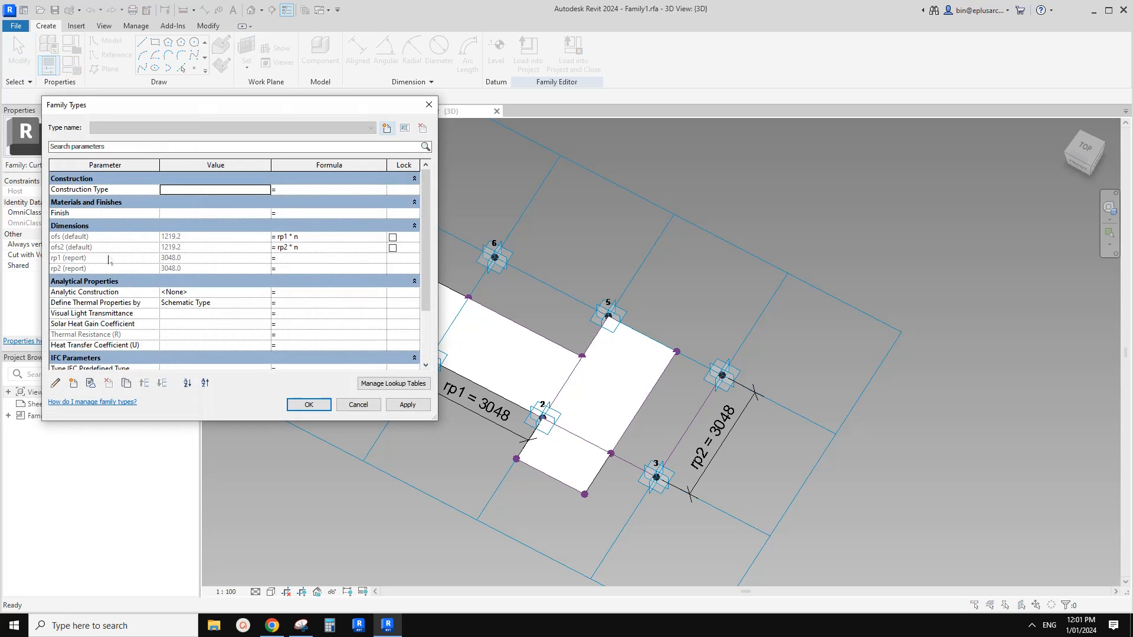
scroll(118, 277, "down", 2)
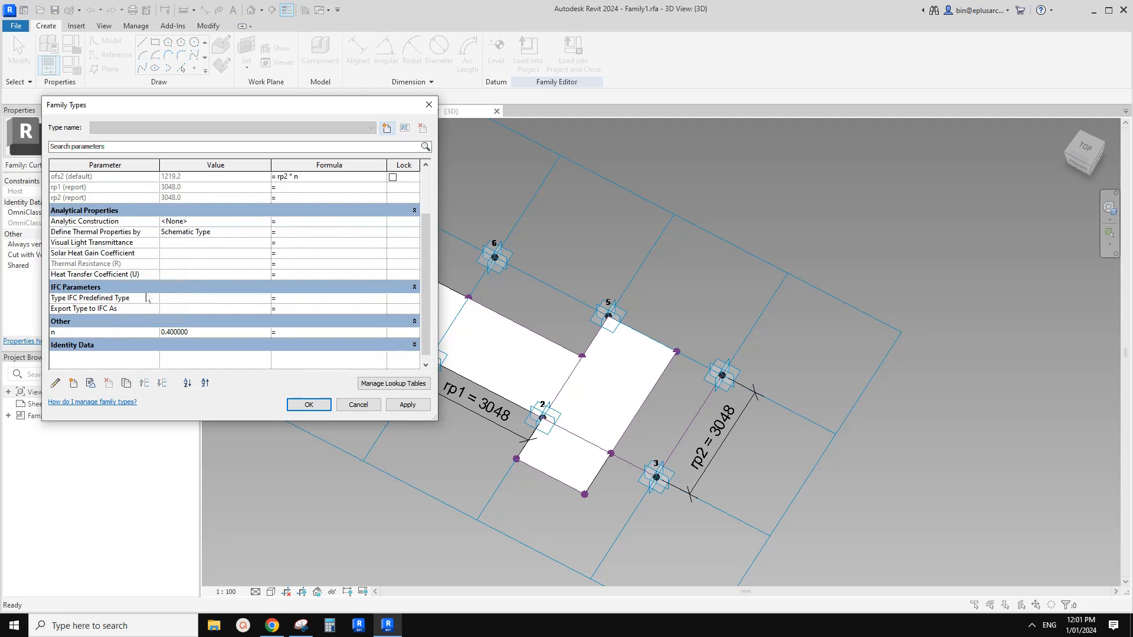
scroll(121, 337, "up", 3)
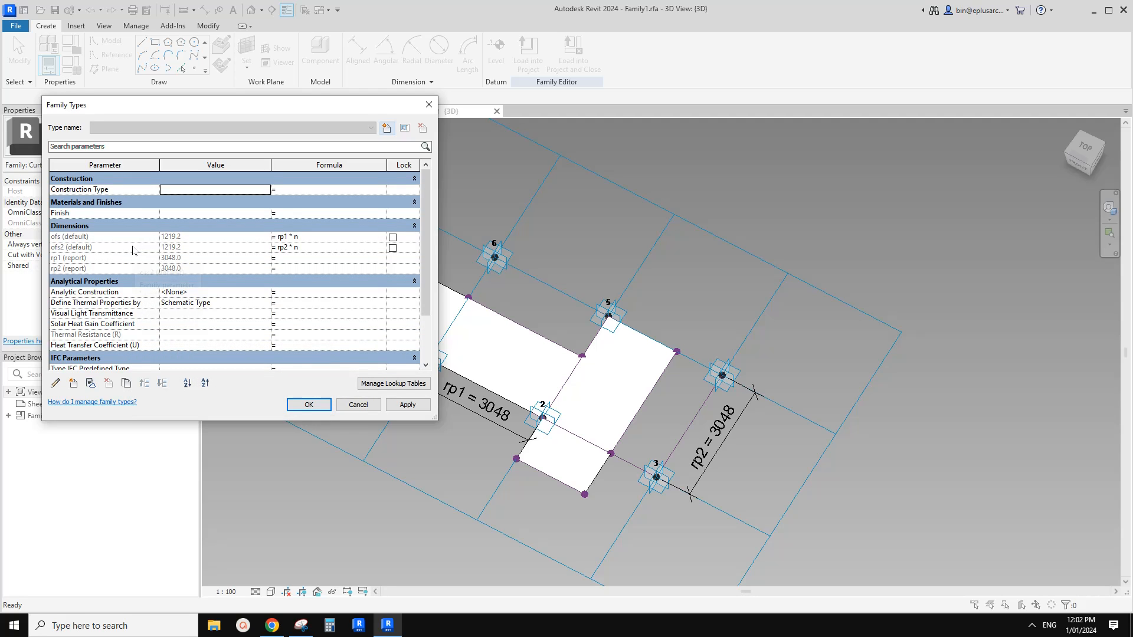
scroll(131, 259, "down", 3)
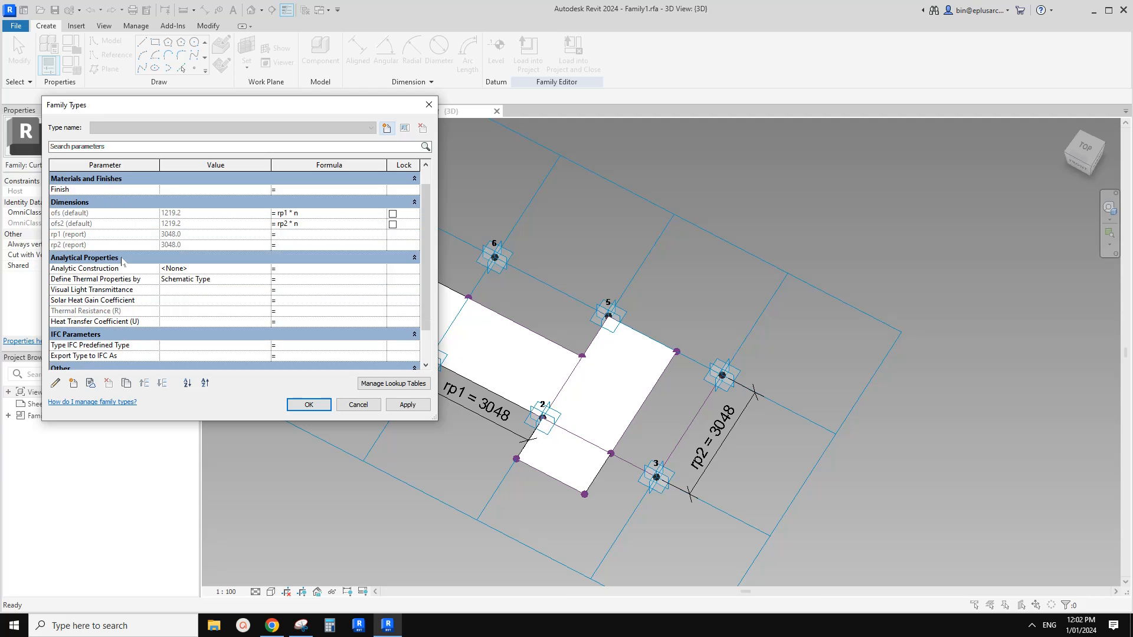
scroll(98, 347, "up", 3)
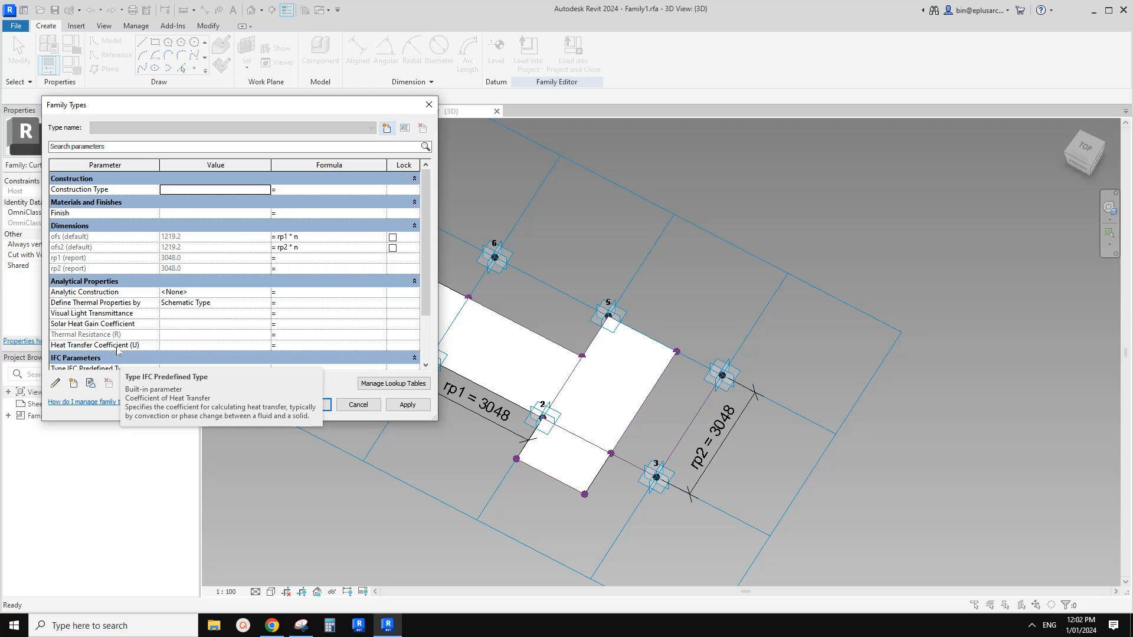
scroll(116, 351, "down", 3)
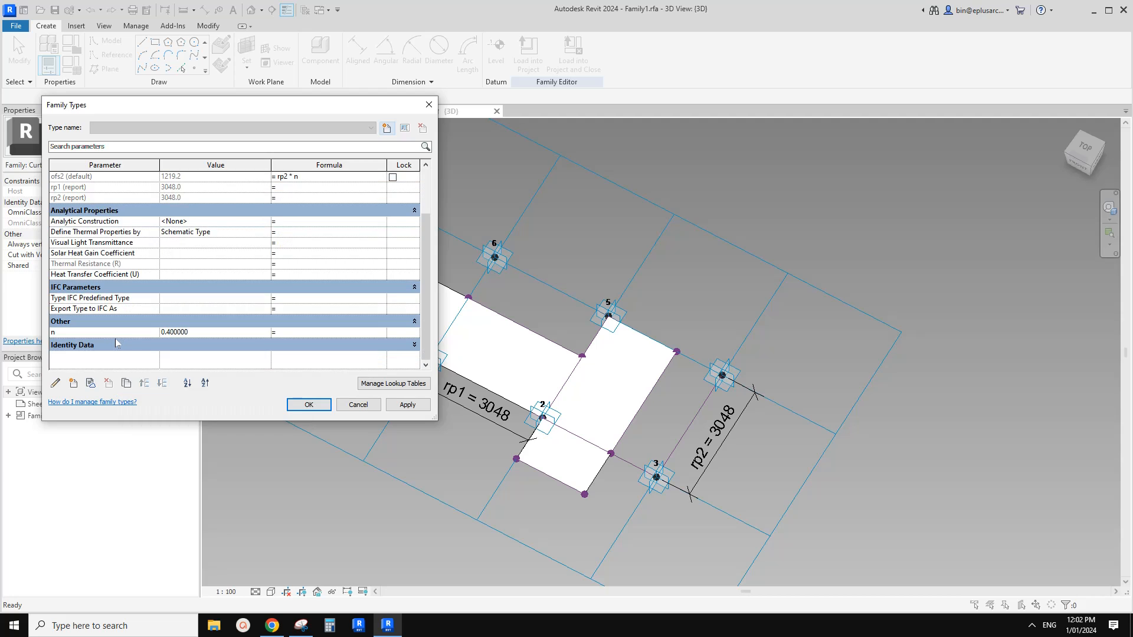
left_click(362, 407)
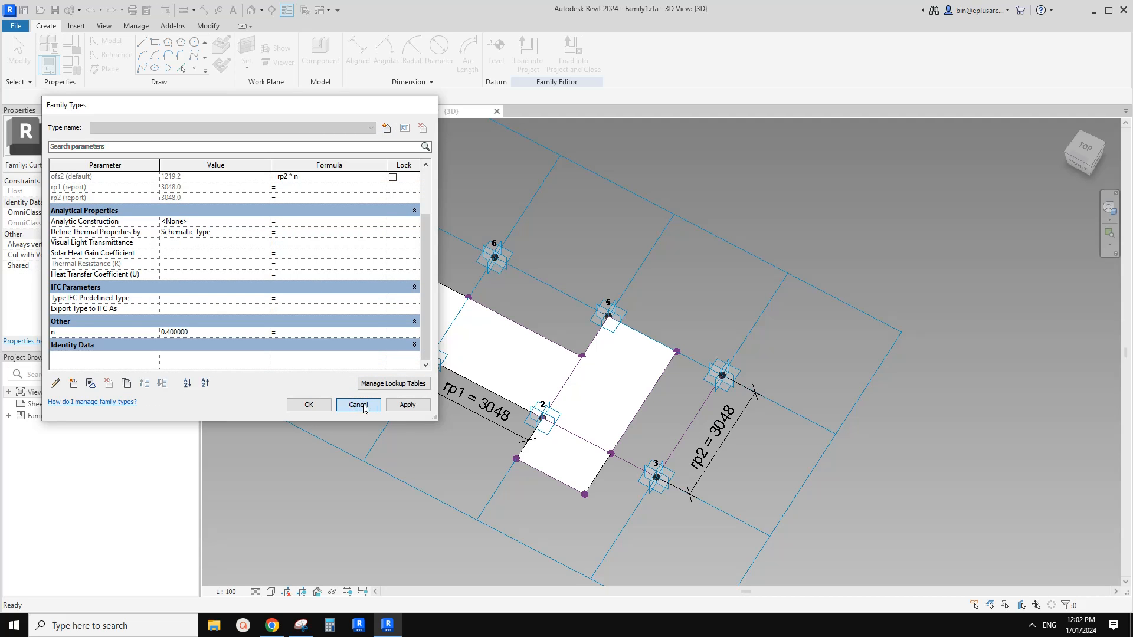
Inspect the parameter association of the offset on the panel's reference point beyond point 2, without changing it
scroll(590, 451, "up", 3)
middle_click_drag(598, 452, 568, 381)
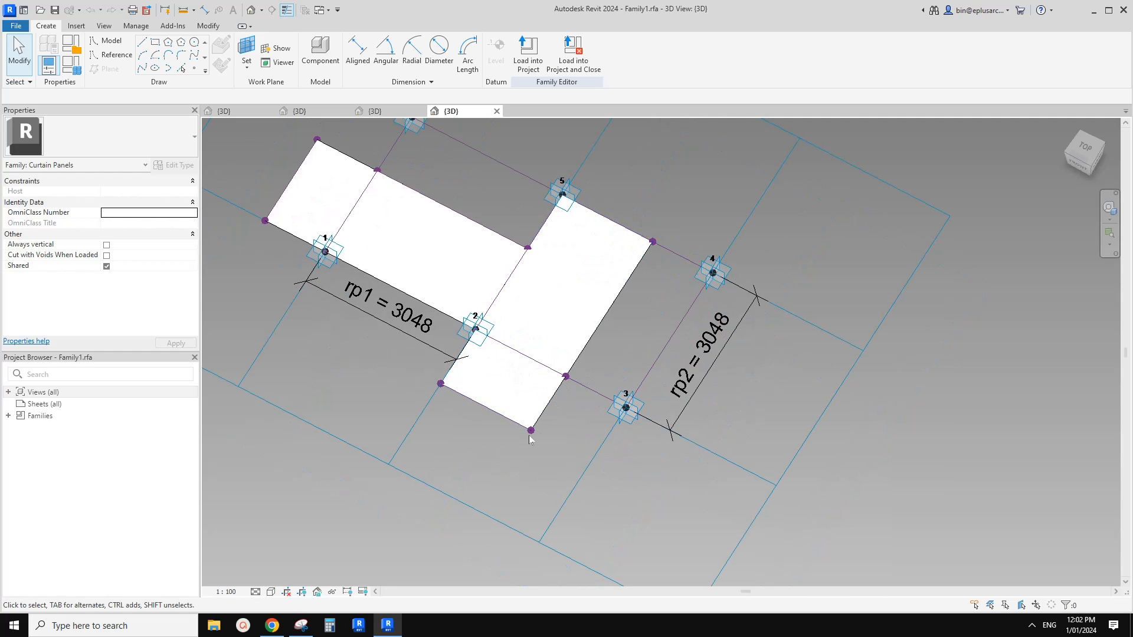
left_click(441, 384)
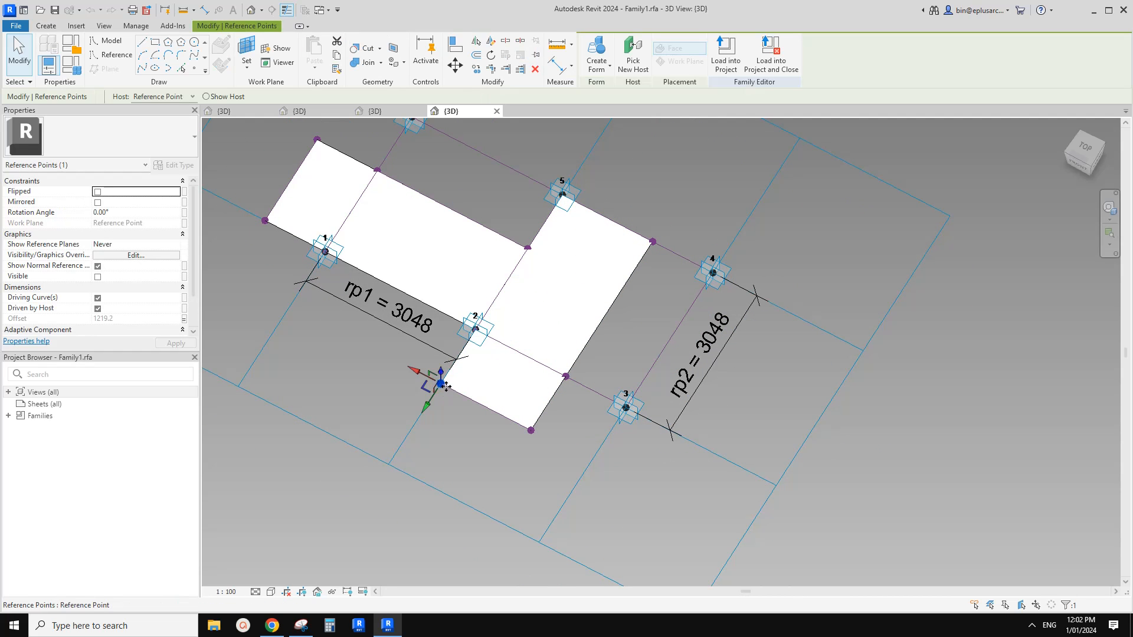
left_click(184, 319)
key("Escape")
key("Escape")
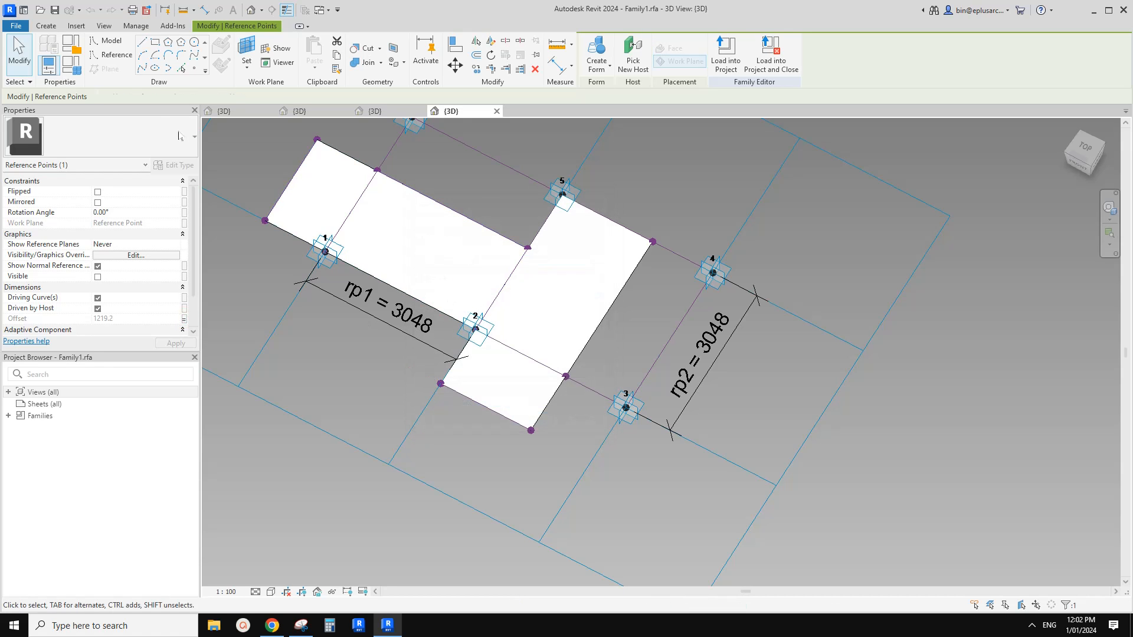
Check Family1's ofs and ofs2 formulas against the n parameter in the family types once more
left_click(68, 69)
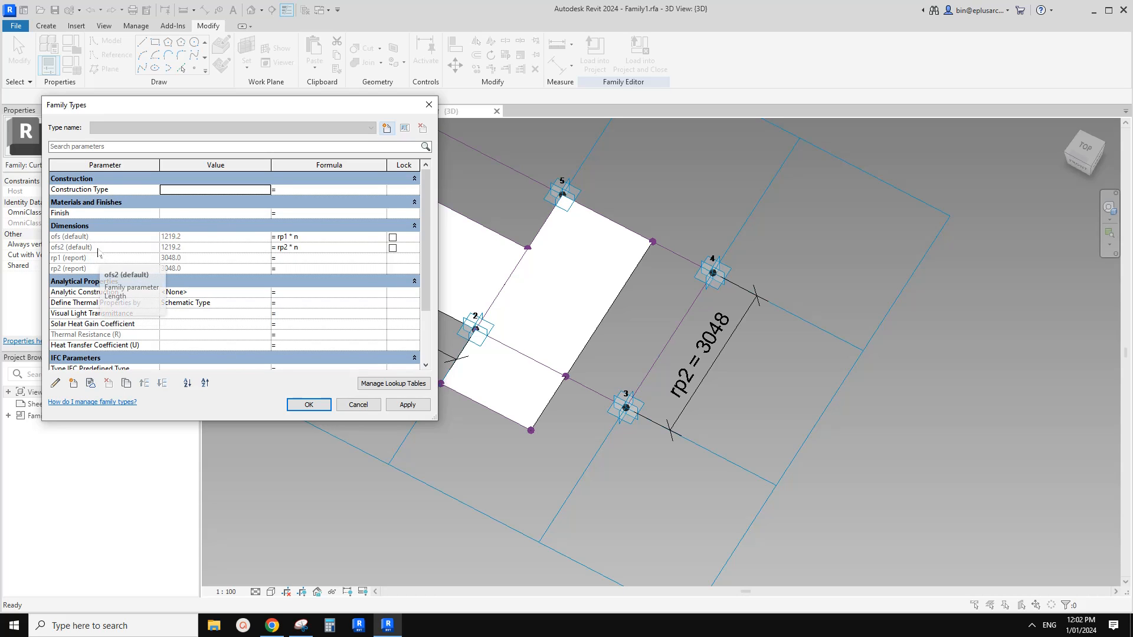
scroll(101, 260, "down", 3)
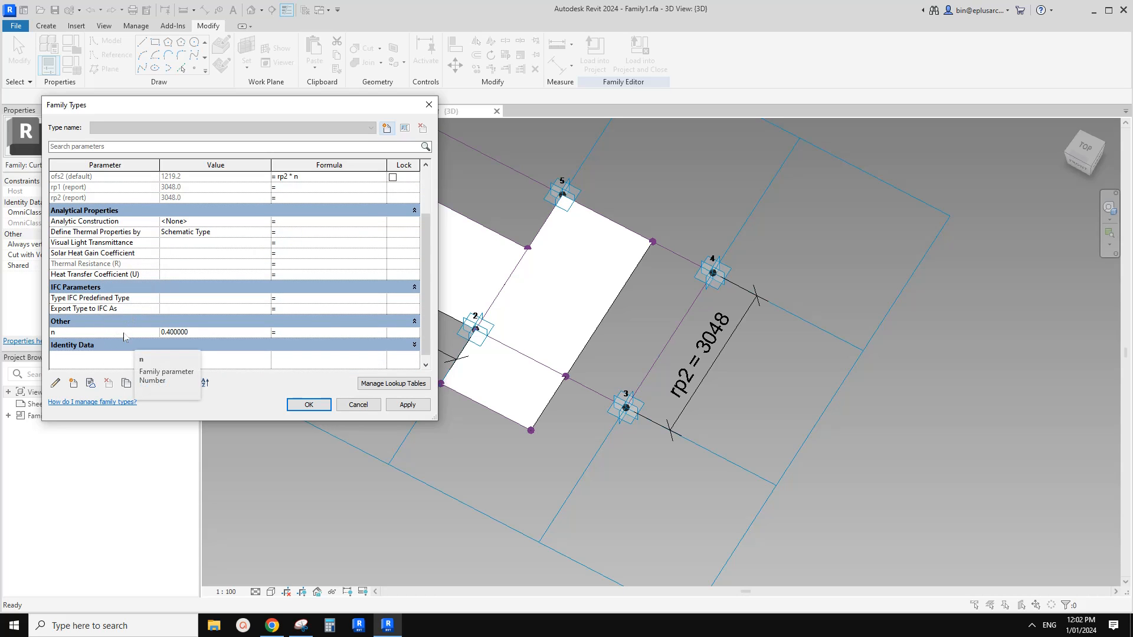
scroll(123, 337, "up", 3)
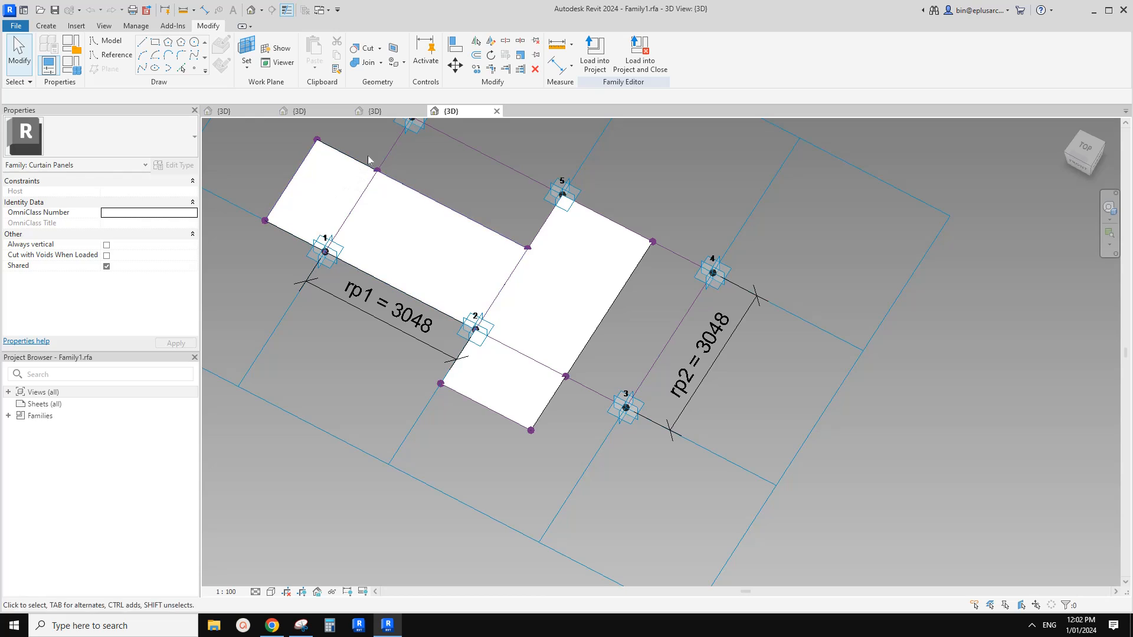
Switch to the Family3 curtain panel, bring up its family types and review the ofs formula
left_click(383, 111)
left_click(246, 111)
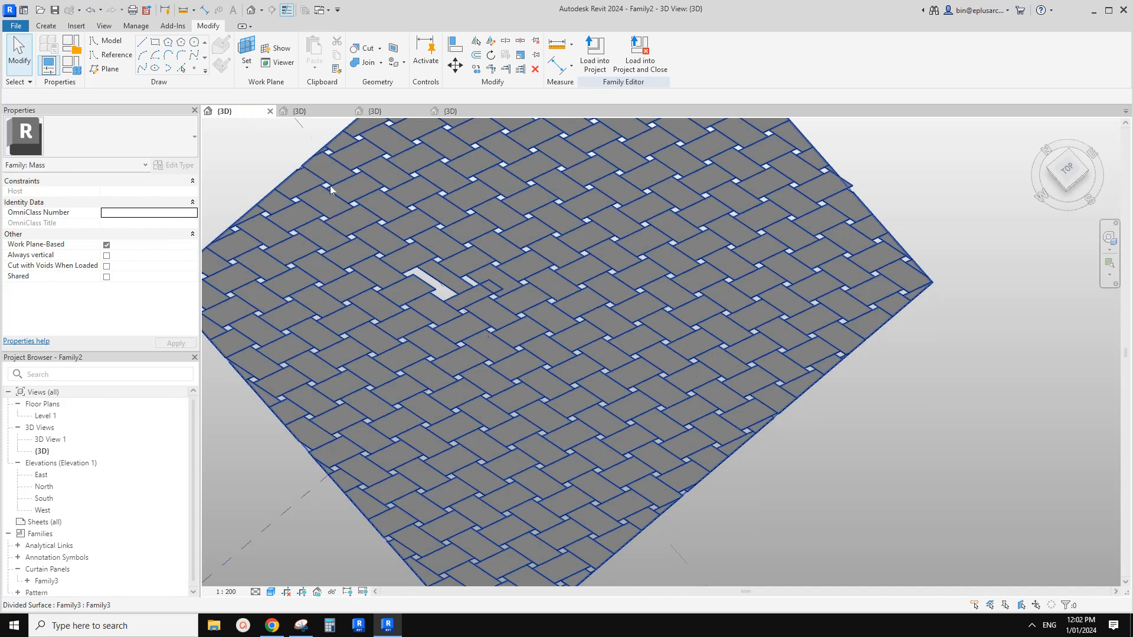
left_click(299, 111)
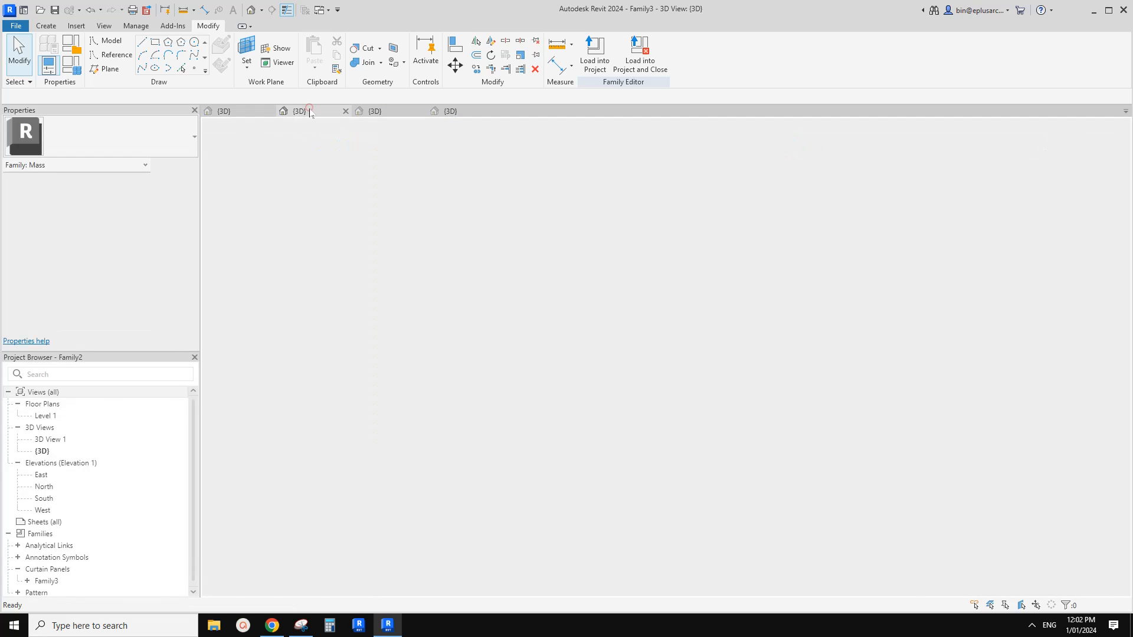
left_click(71, 65)
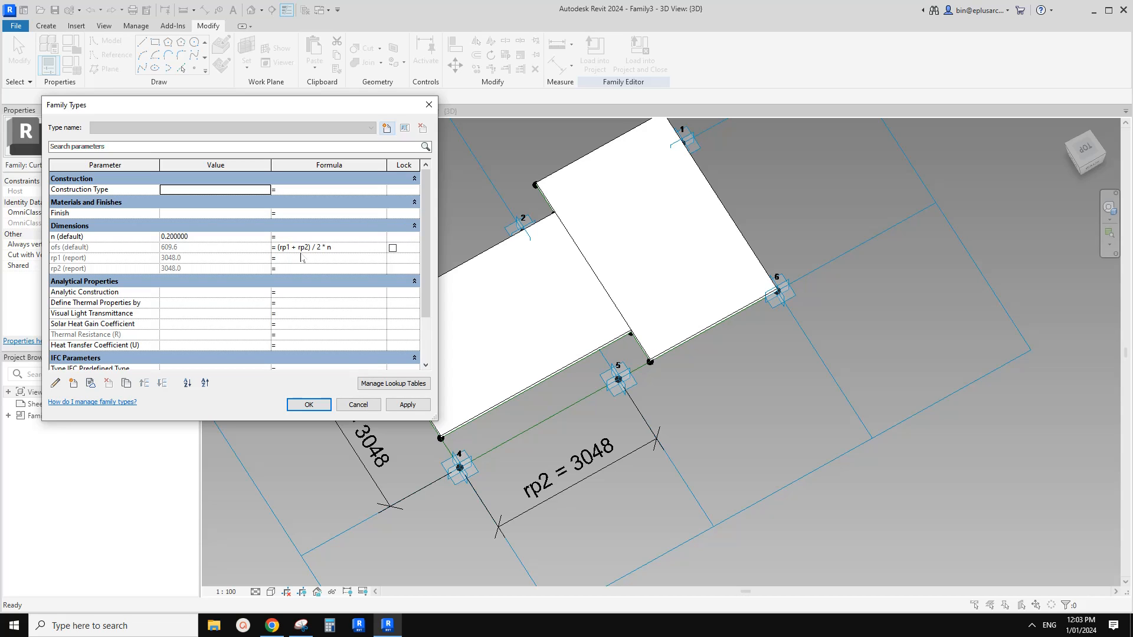
left_click(301, 254)
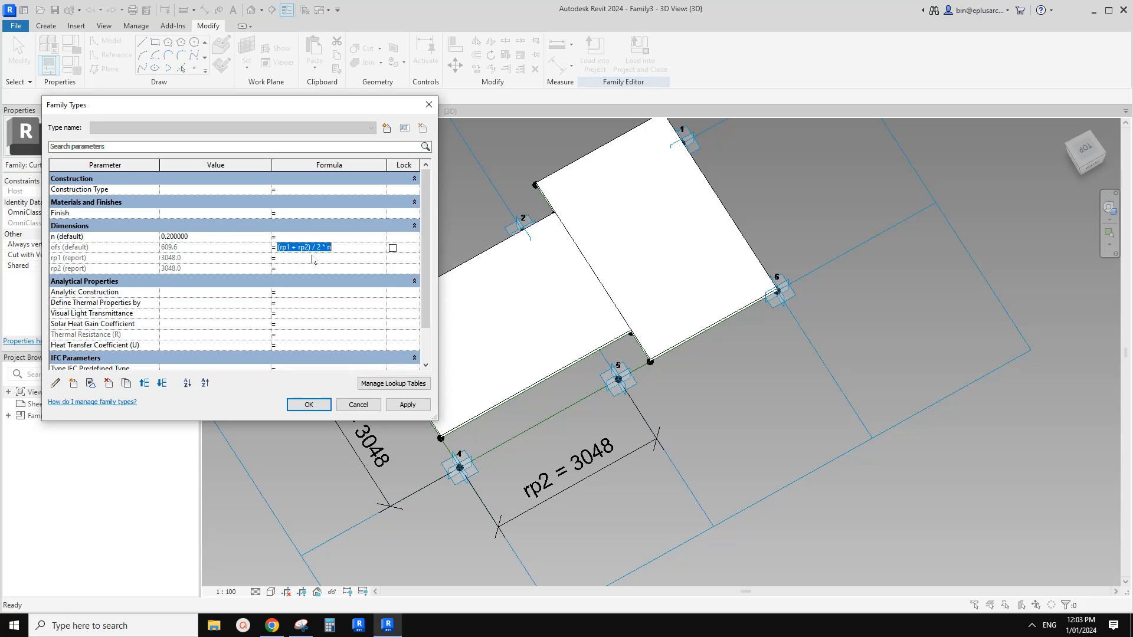
scroll(319, 266, "down", 2)
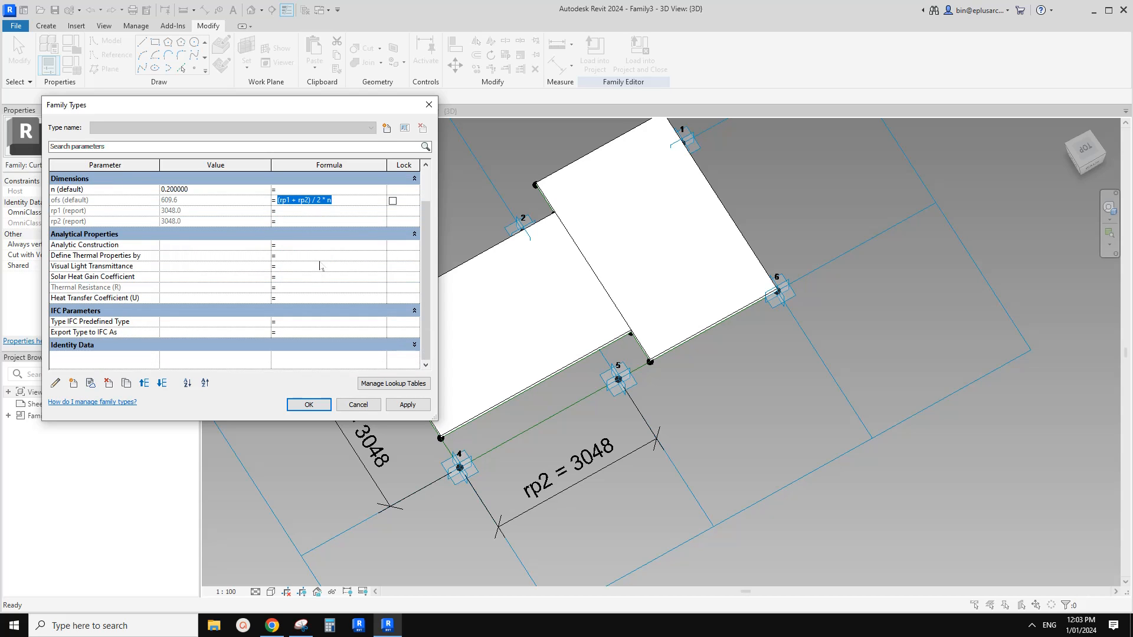
left_click(317, 344)
scroll(319, 347, "down", 1)
scroll(125, 298, "up", 5)
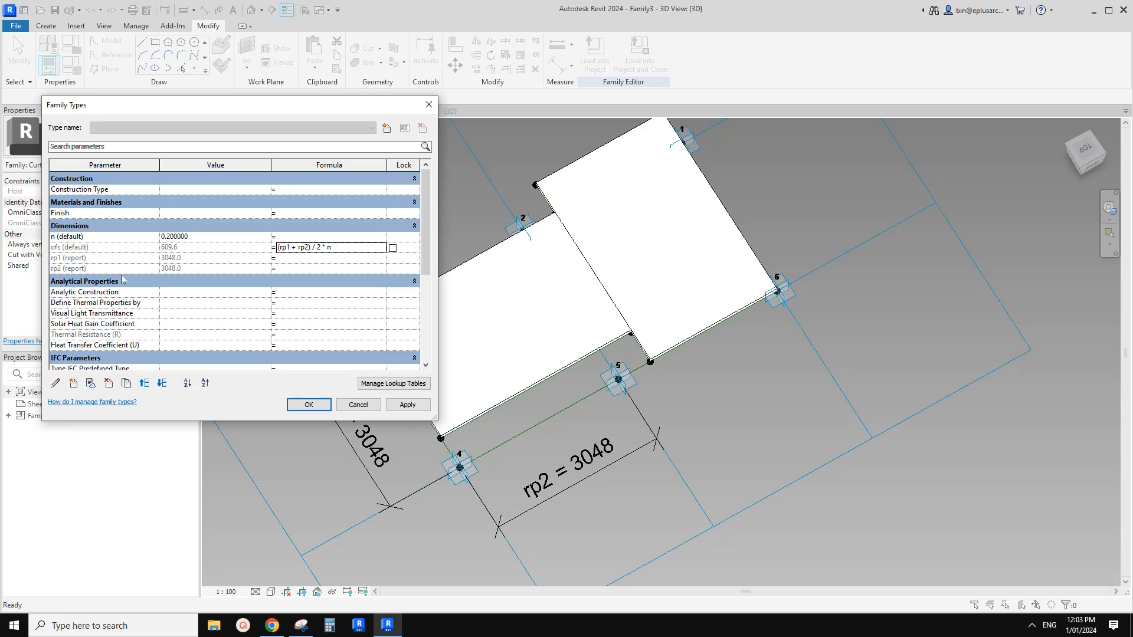
Change Family3's parameter n from an instance to a type parameter and apply the family types edit
left_click(125, 239)
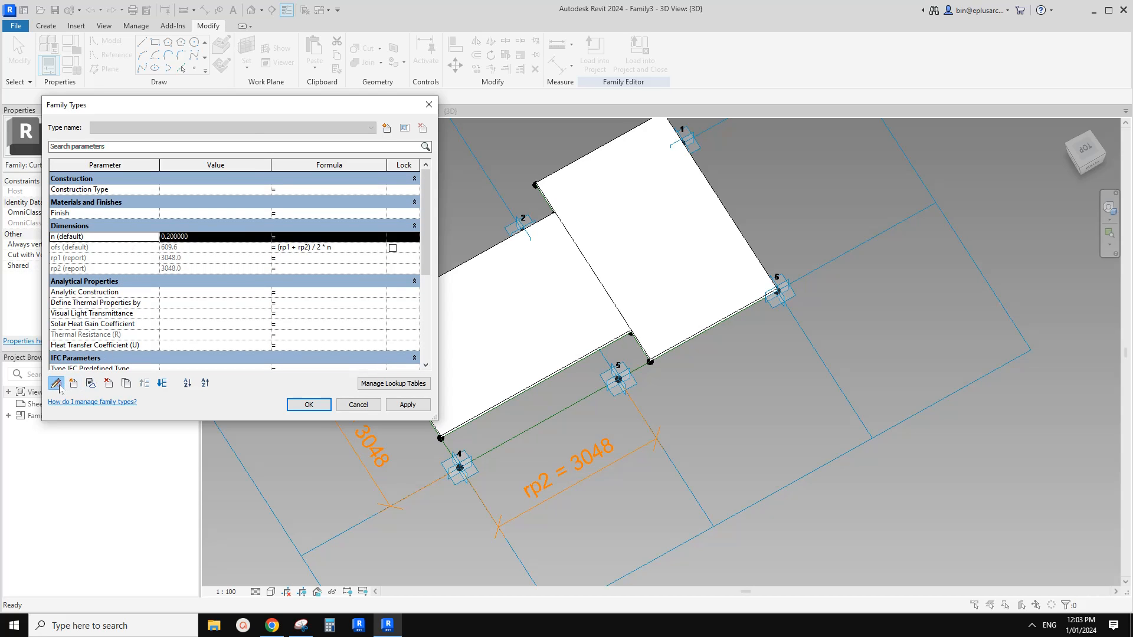
left_click(55, 383)
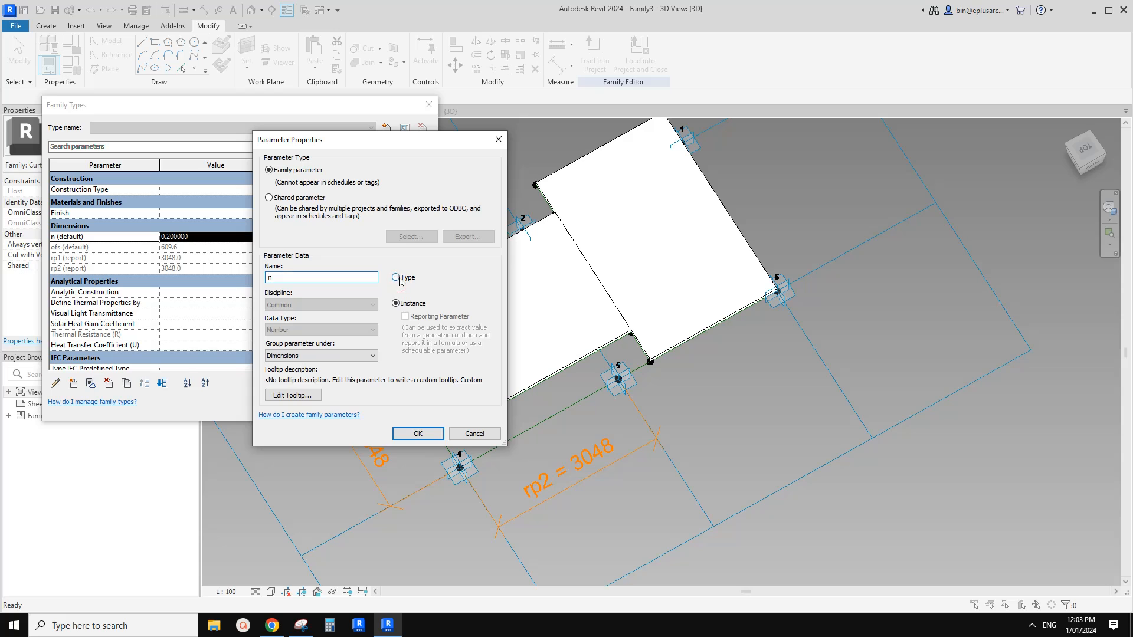
left_click(395, 278)
left_click(428, 434)
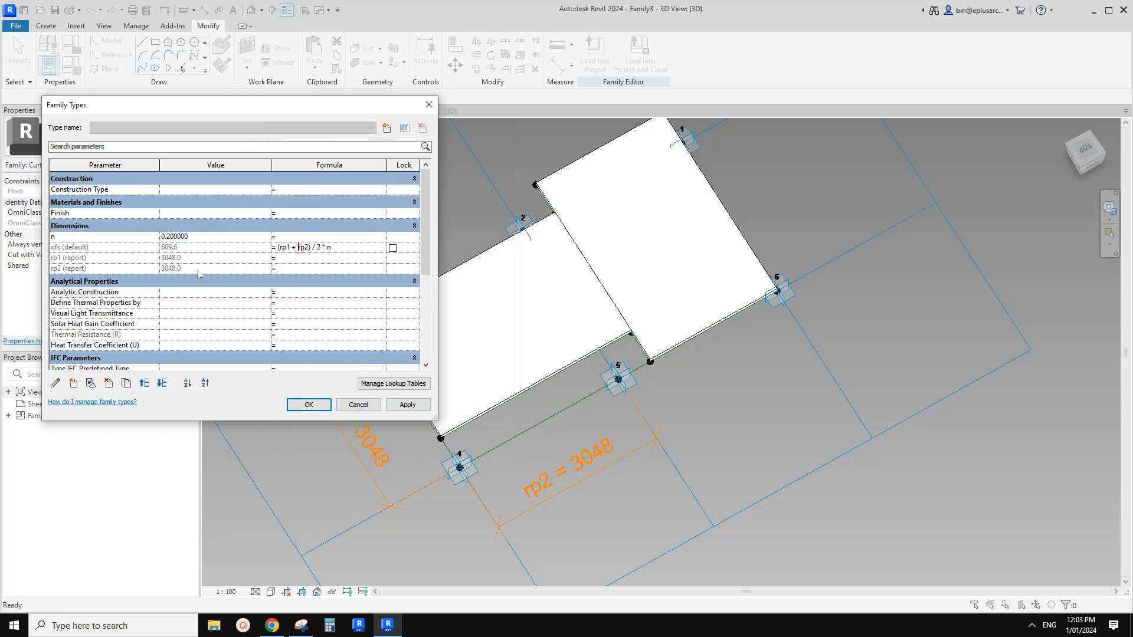
left_click(407, 405)
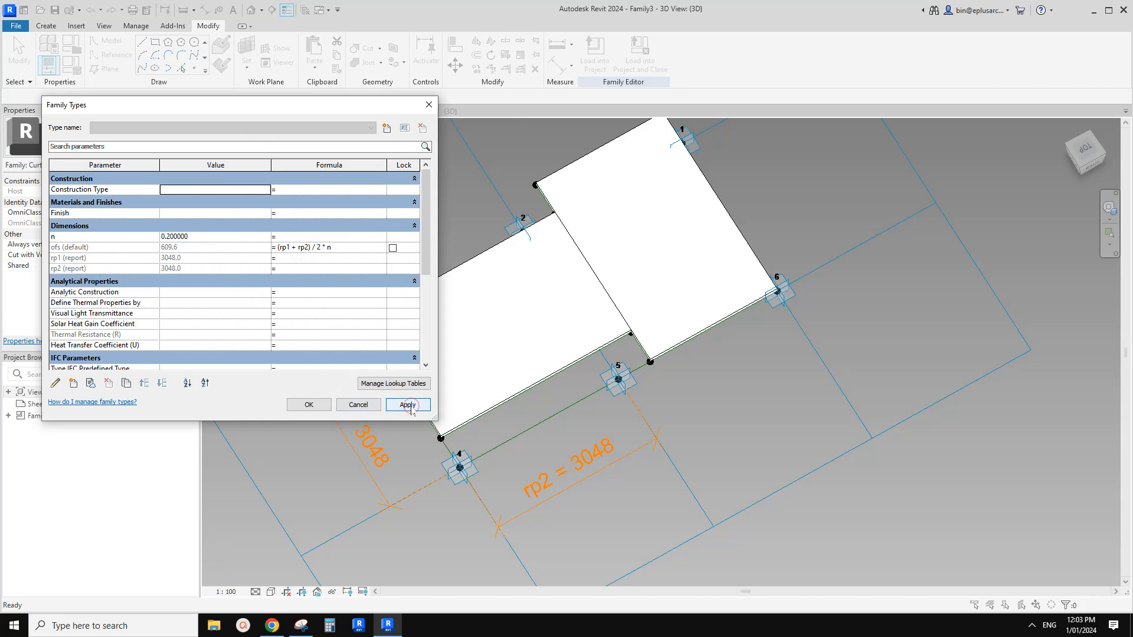
left_click(309, 404)
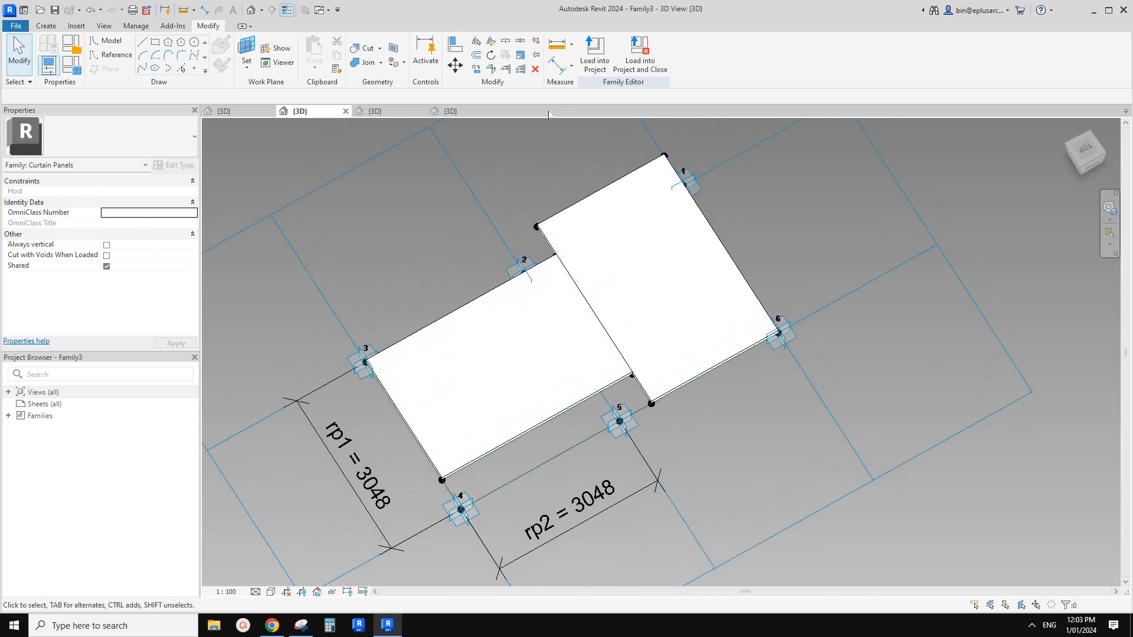
Recheck Family3's n and ofs parameters in the family types, then reload the panel into Family2, replacing the loaded version
left_click(595, 56)
key("Escape")
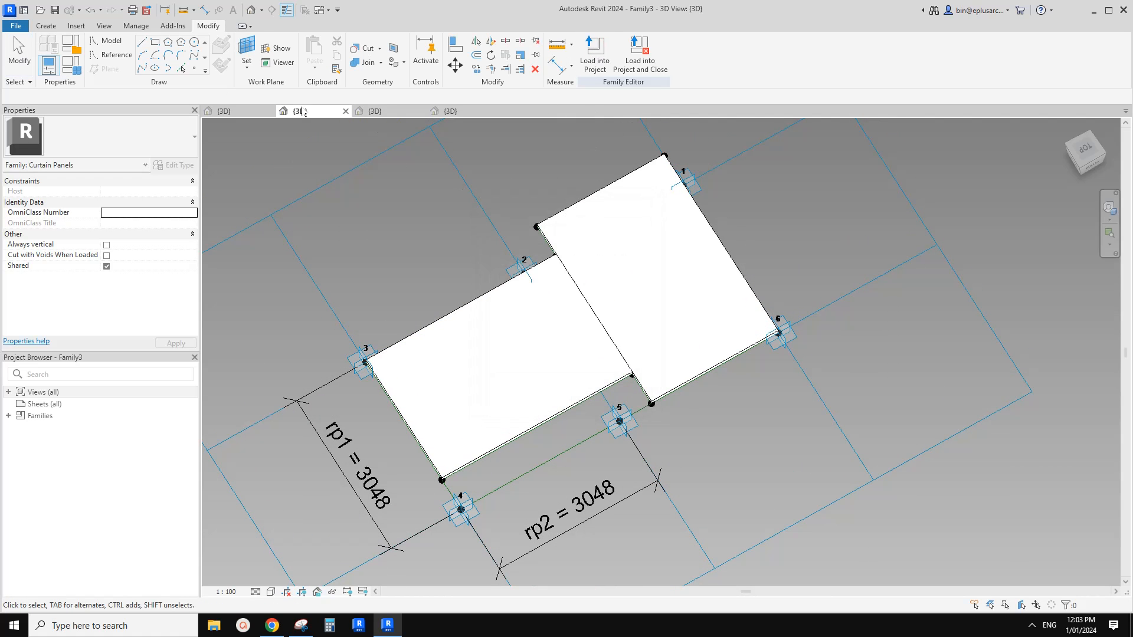
left_click(67, 64)
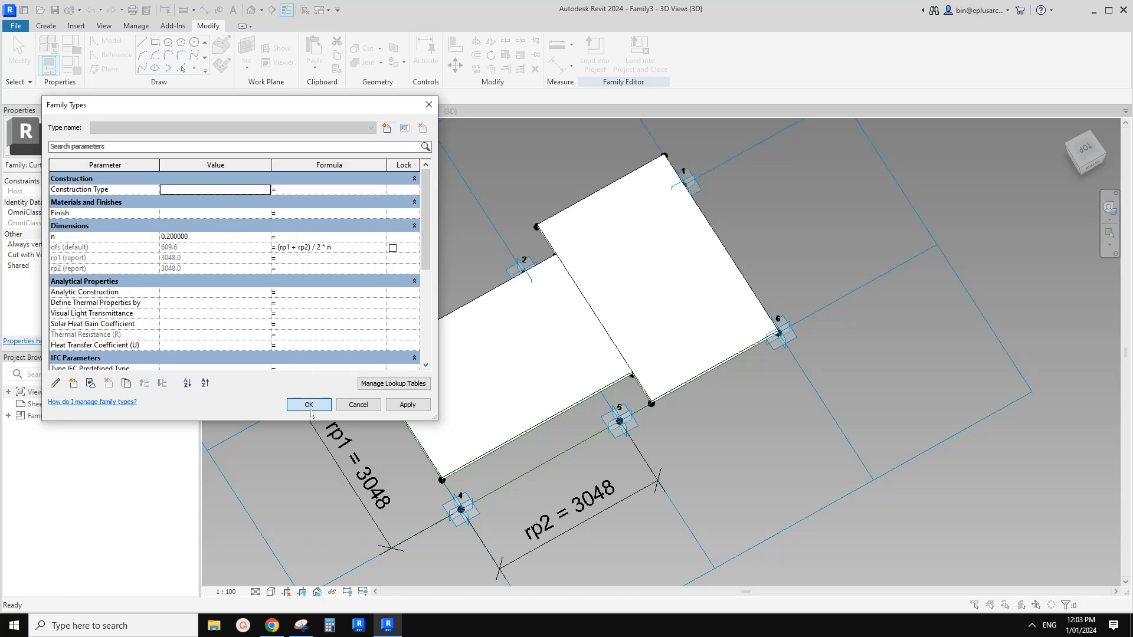
left_click(309, 405)
left_click(595, 56)
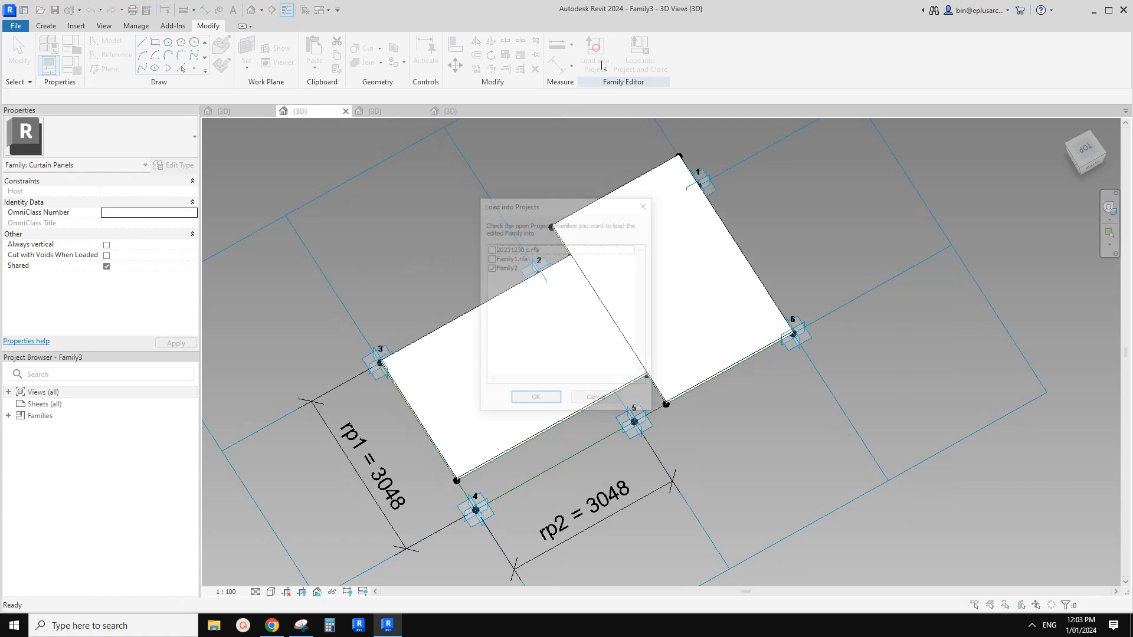
left_click(535, 402)
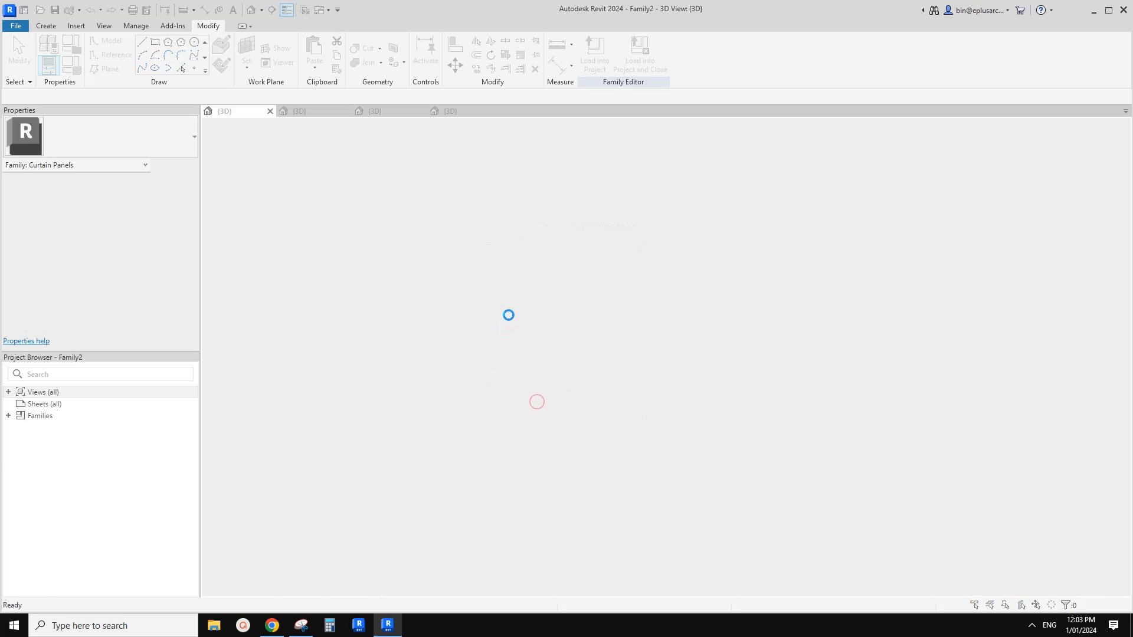
left_click(475, 274)
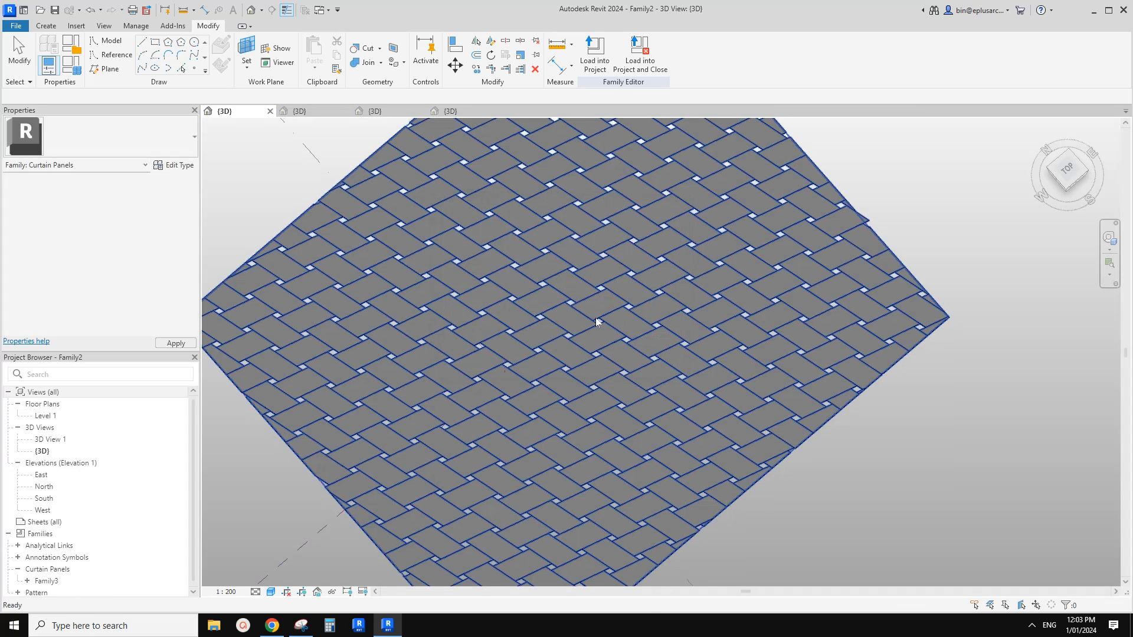
Select the woven divided surface and inspect the n parameter in its type properties, leaving it unchanged
left_click(483, 325)
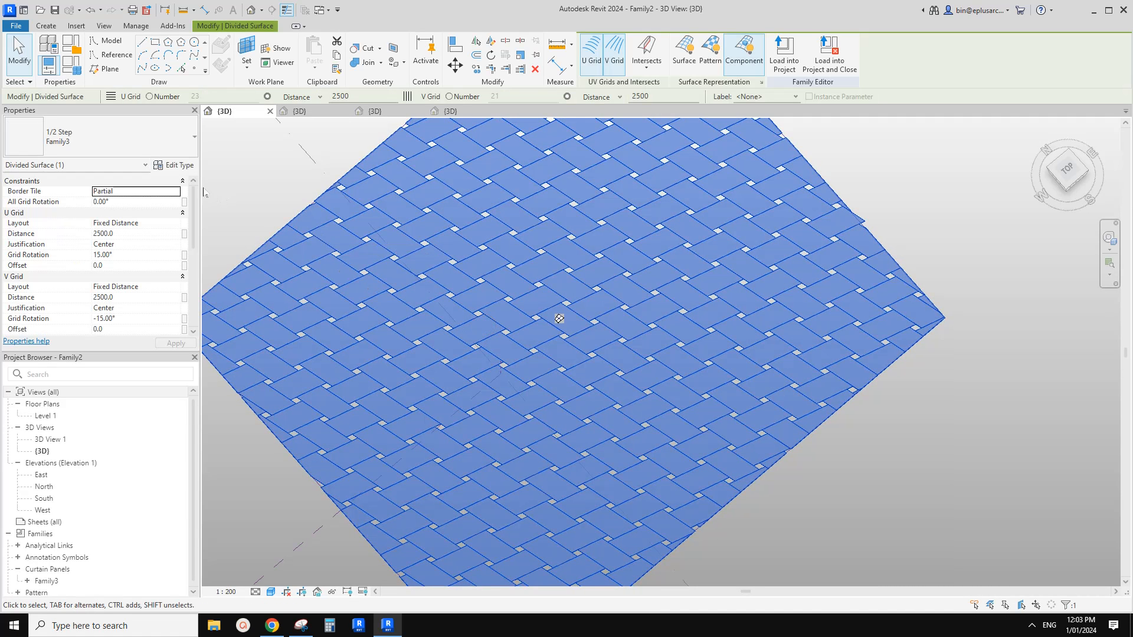
left_click(180, 167)
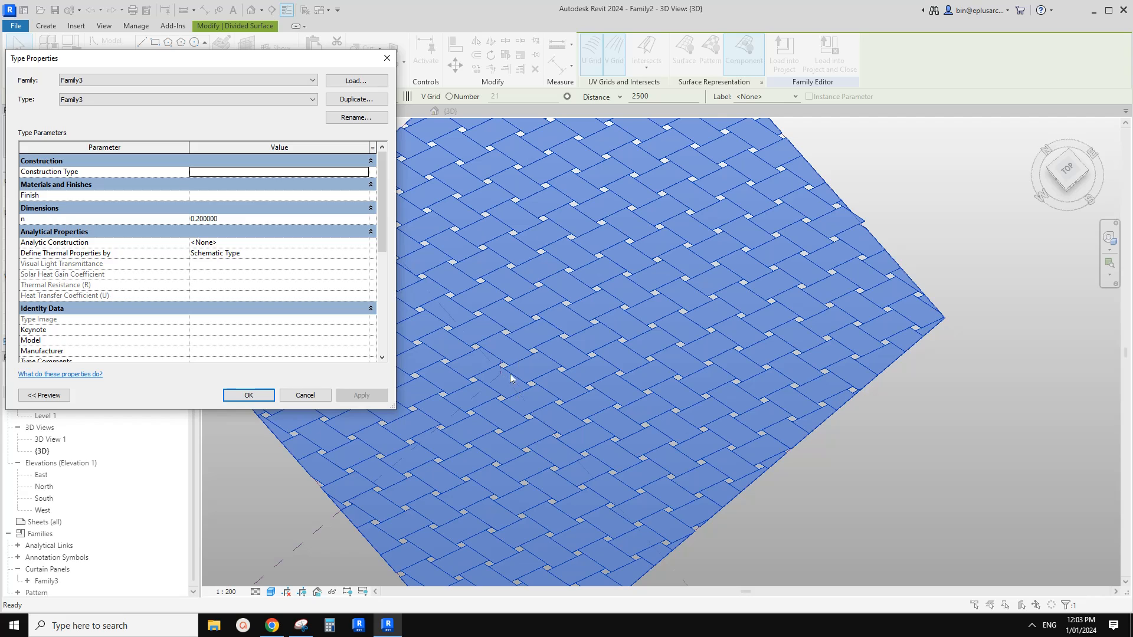
left_click(243, 219)
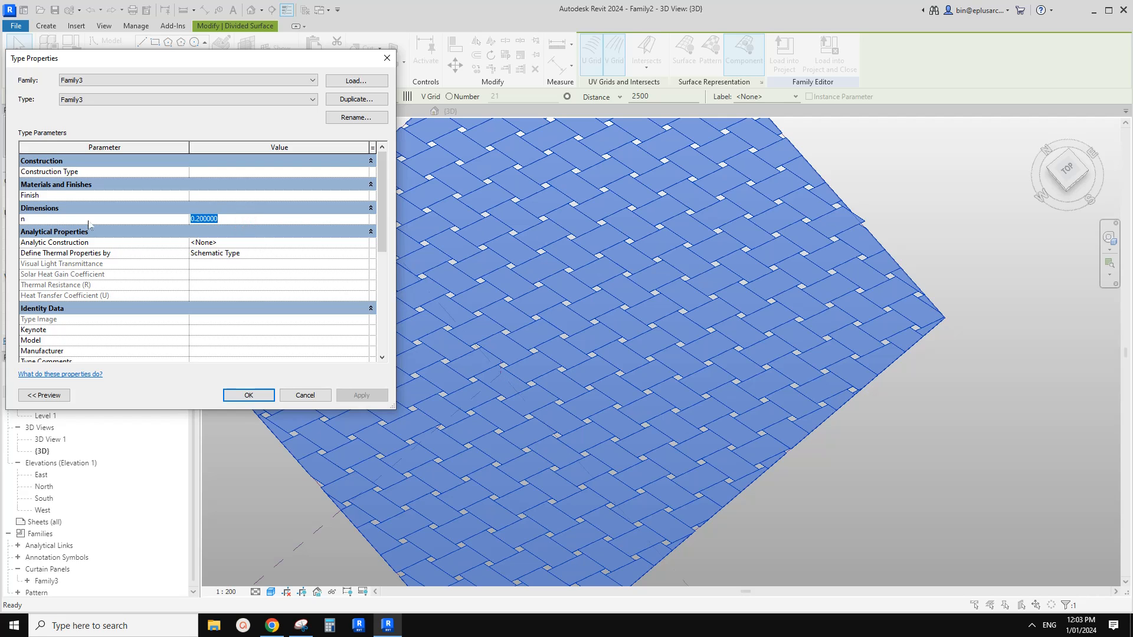
mouse_move(383, 216)
left_mouse_down()
mouse_move(383, 251)
mouse_move(394, 198)
mouse_move(388, 213)
left_mouse_up()
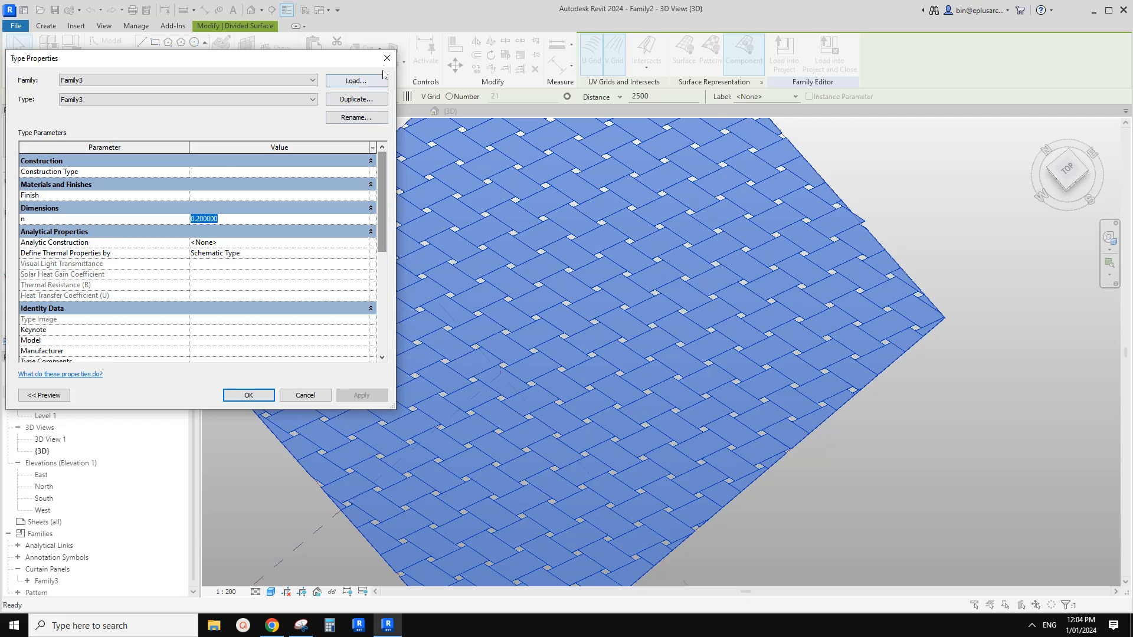
left_click(387, 58)
Set the divided surface's U grid distance to 3000 and V grid distance to 1500, and apply the spacing
left_click(132, 235)
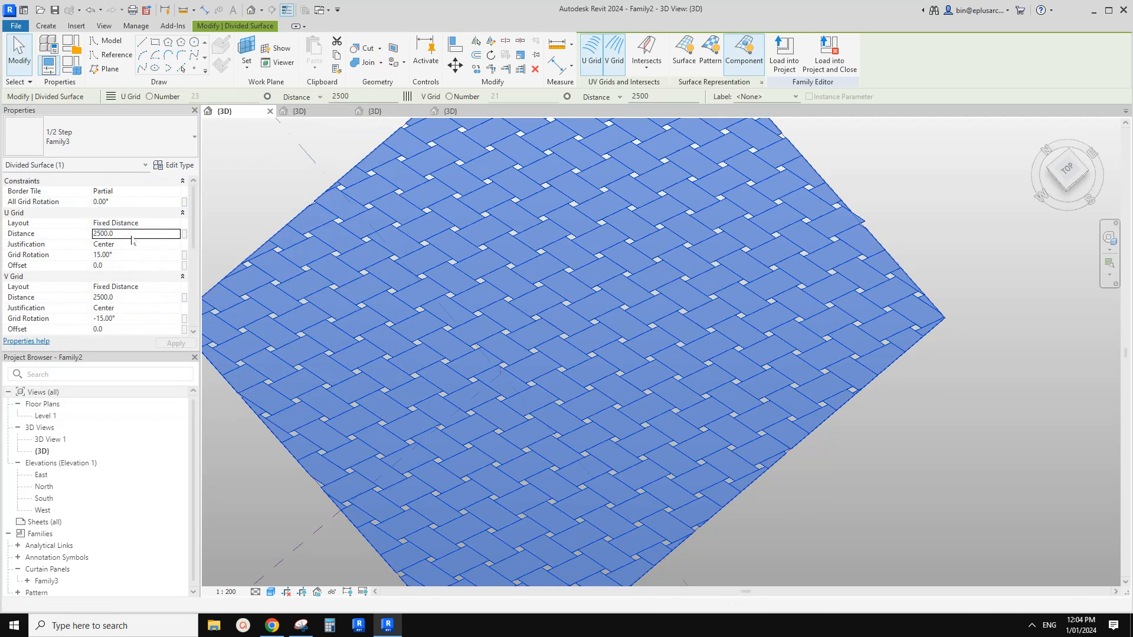
type("3")
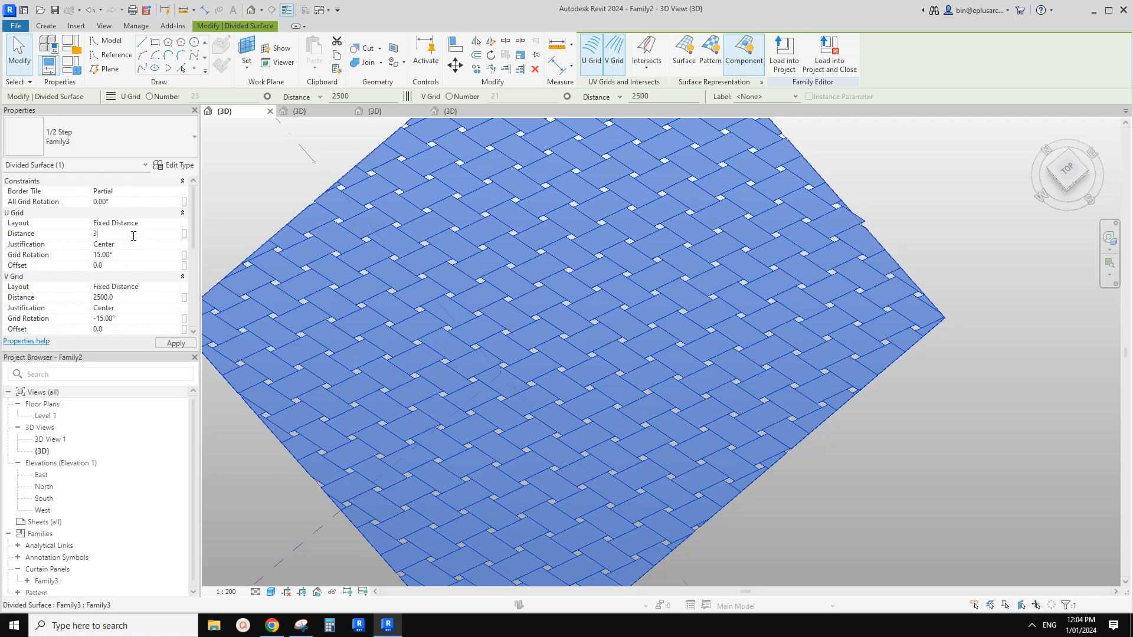
type("000")
left_click(122, 297)
type("1500")
left_click(187, 346)
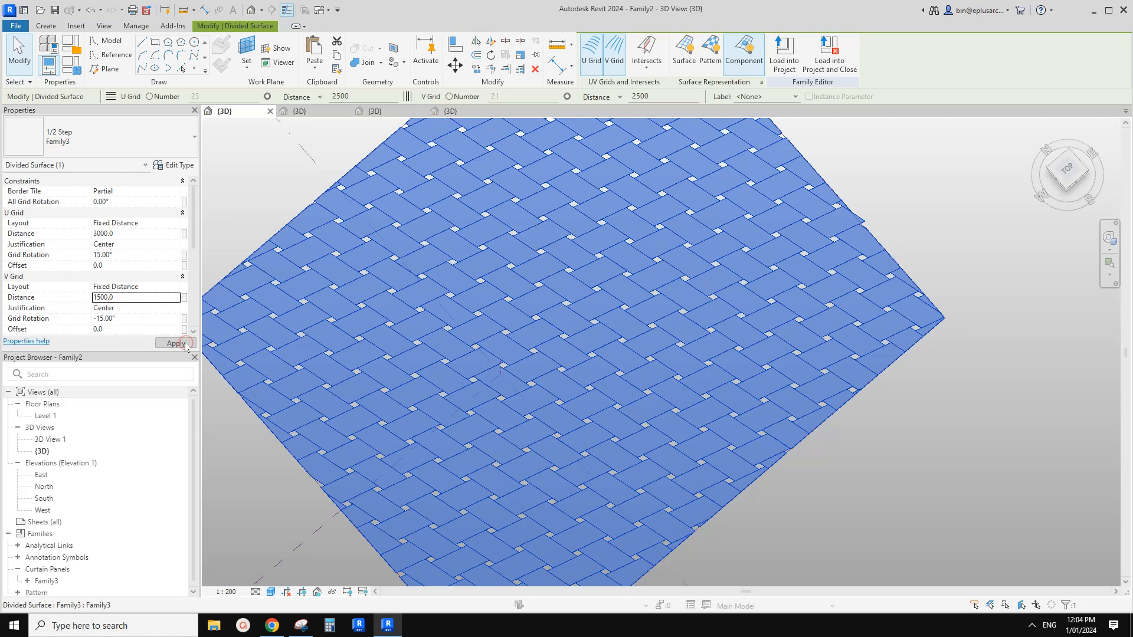
scroll(493, 332, "up", 4)
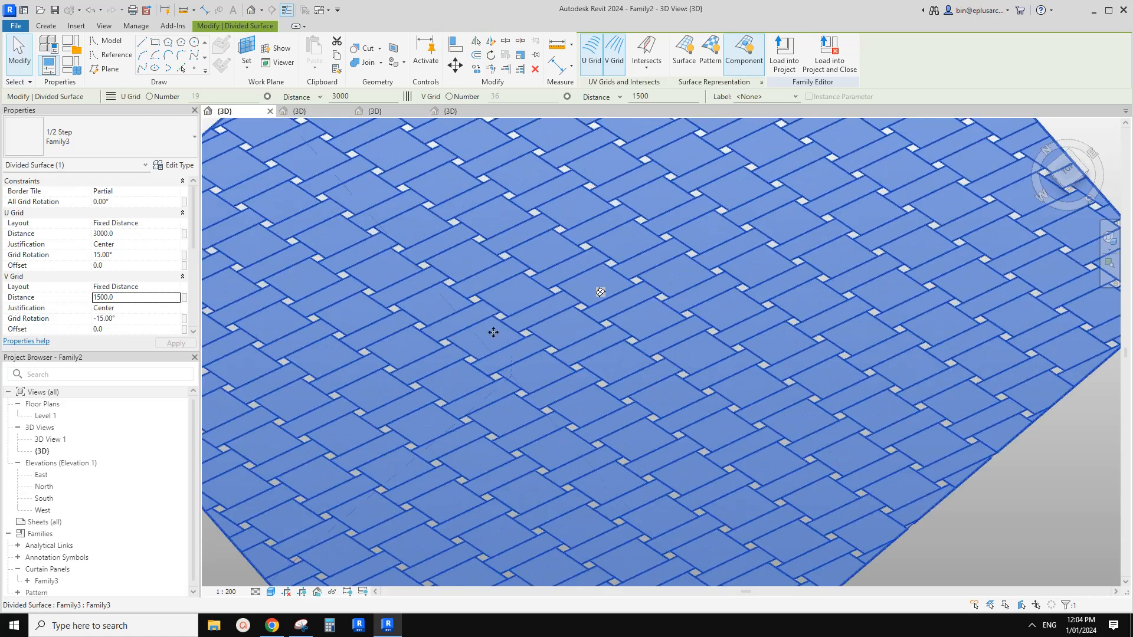
scroll(493, 332, "down", 4)
scroll(317, 277, "up", 2)
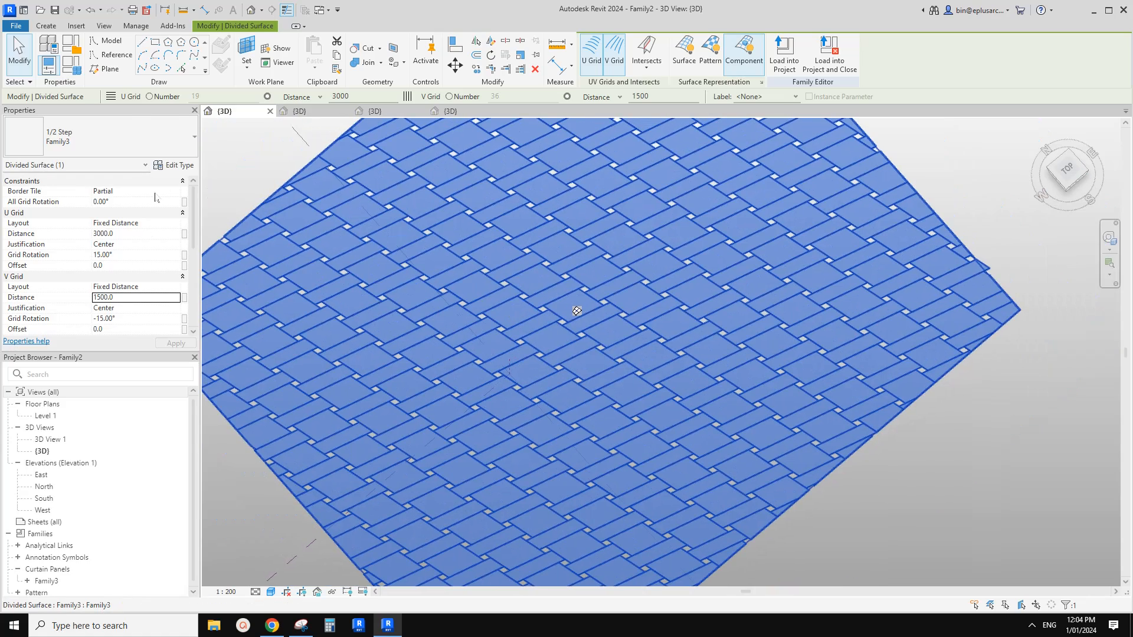
Set the type parameter n of the divided surface's Family3 panels to 0.5 and deselect the surface
left_click(182, 166)
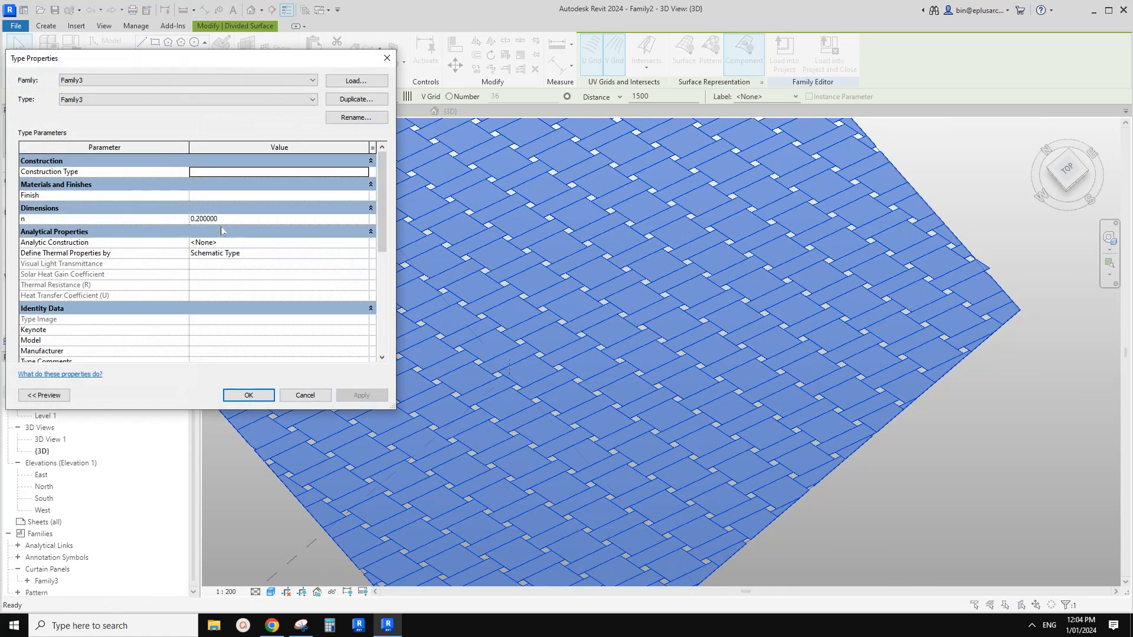
left_click(241, 220)
type("0.5")
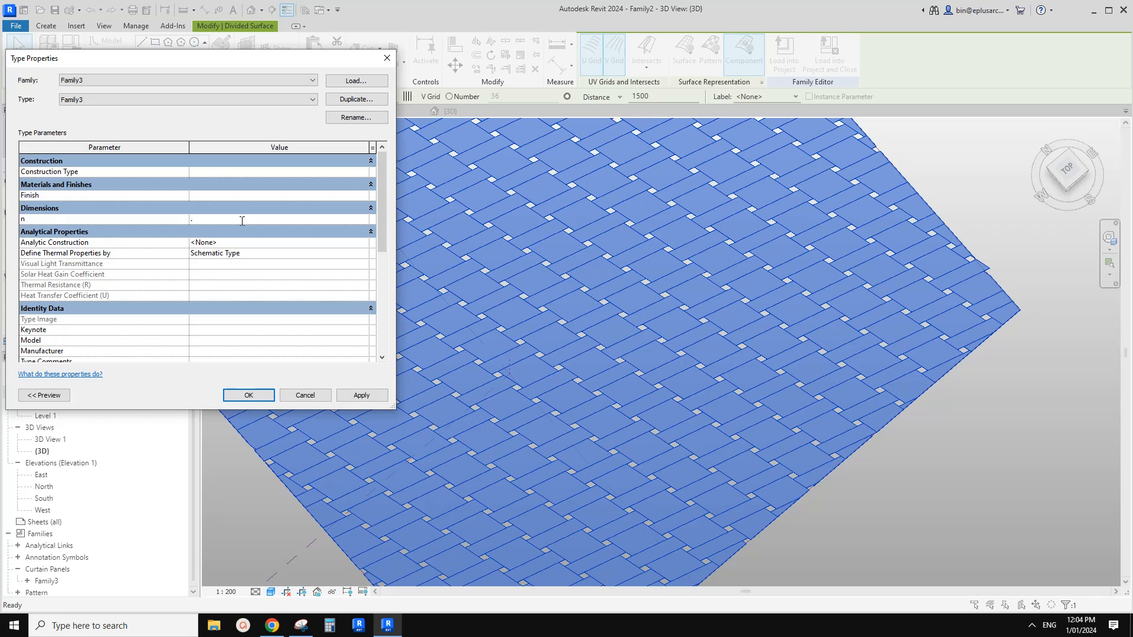
left_click(369, 400)
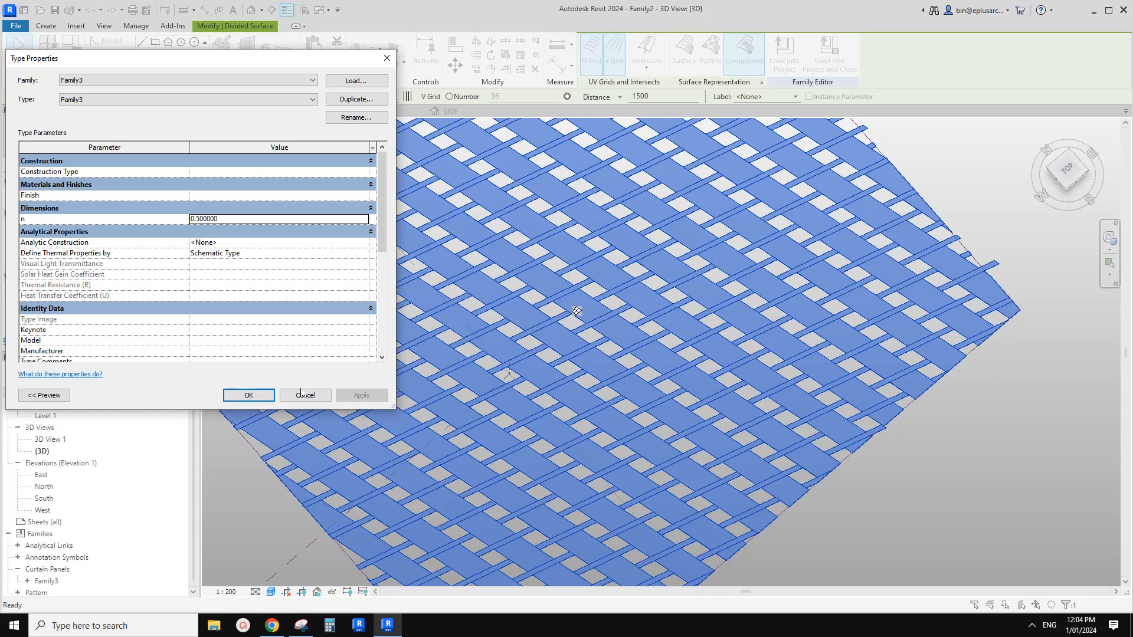
left_click(250, 396)
mouse_move(472, 306)
middle_mouse_down("shift")
mouse_move(614, 278)
mouse_move(584, 248)
mouse_move(554, 307)
mouse_move(519, 342)
mouse_move(458, 305)
middle_mouse_up("shift")
key("Escape")
scroll(554, 308, "up", 3)
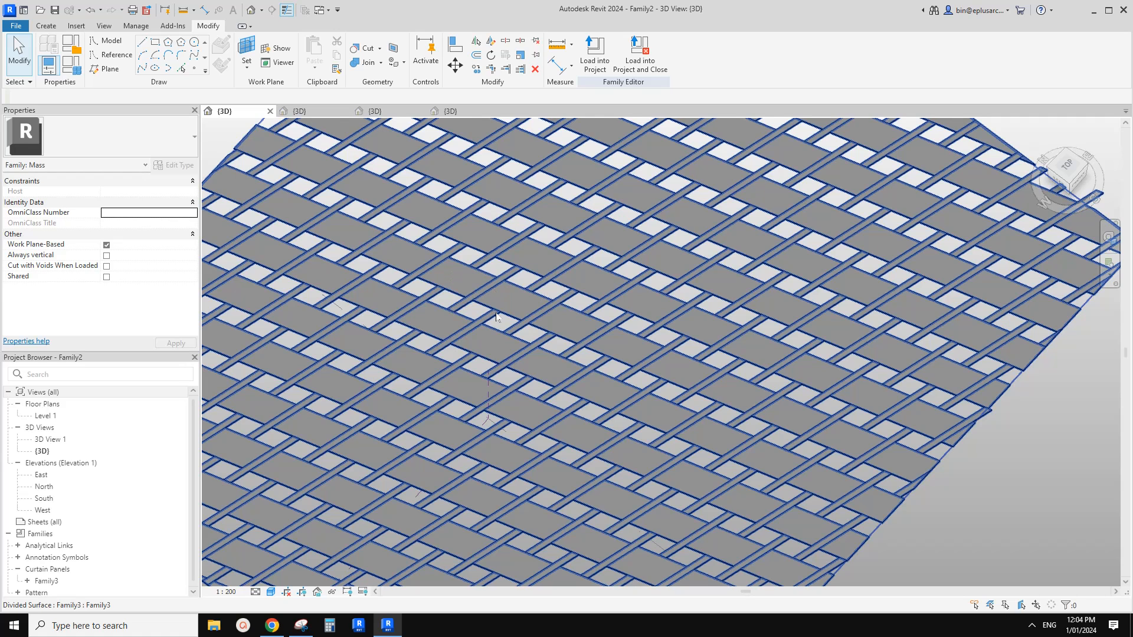
scroll(466, 309, "down", 2)
middle_click_drag(455, 307, 501, 292)
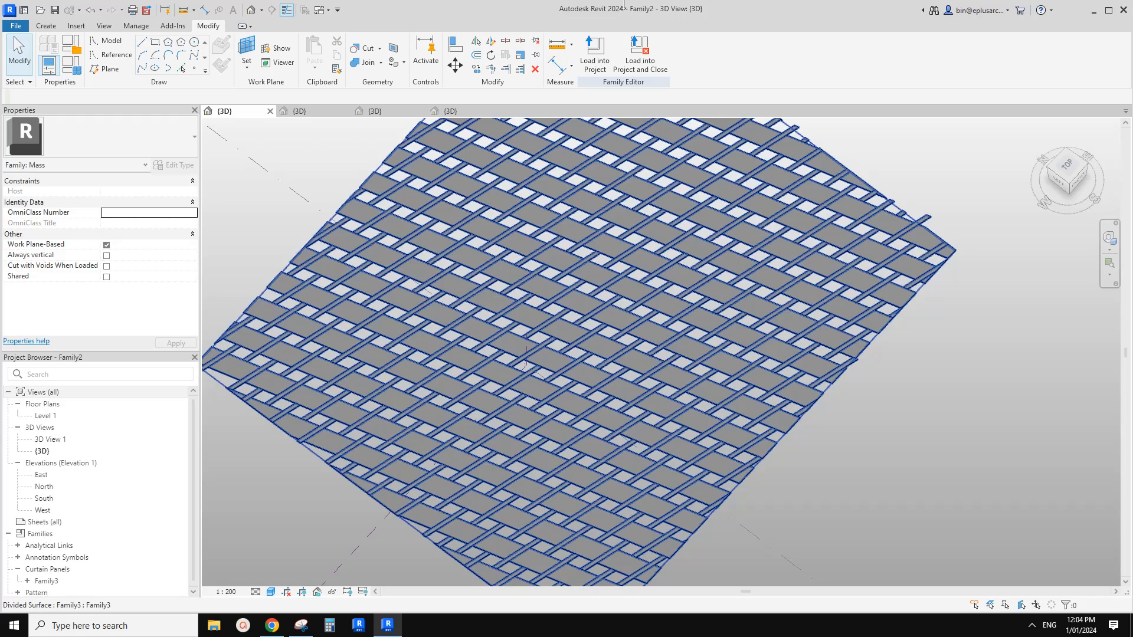
middle_click_drag(487, 183, 489, 194)
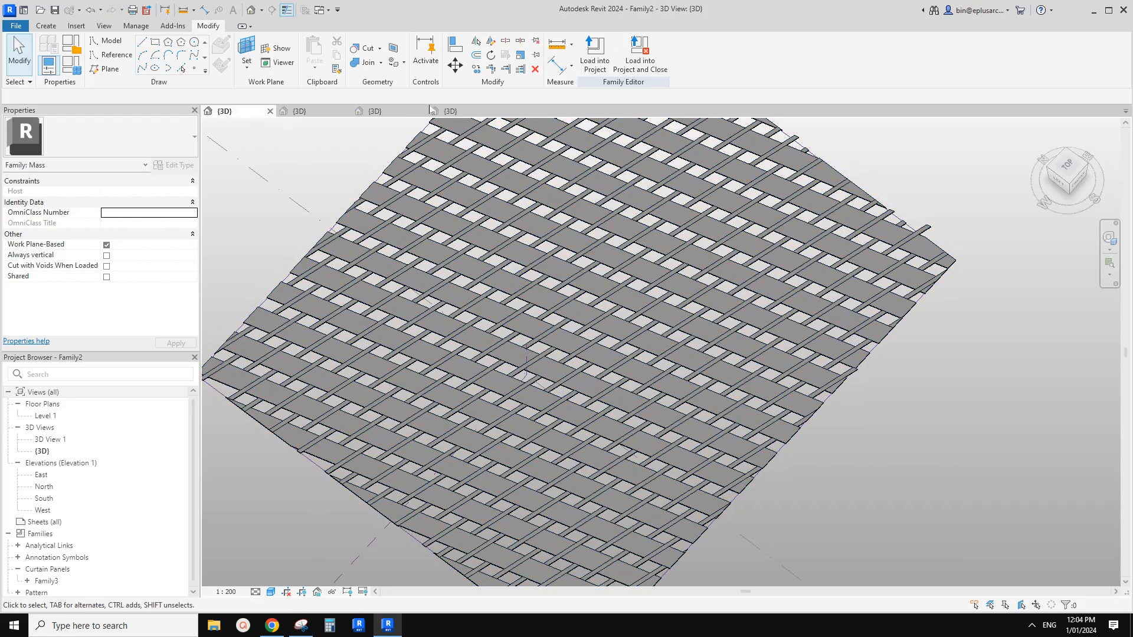
middle_click_drag(480, 128, 480, 135)
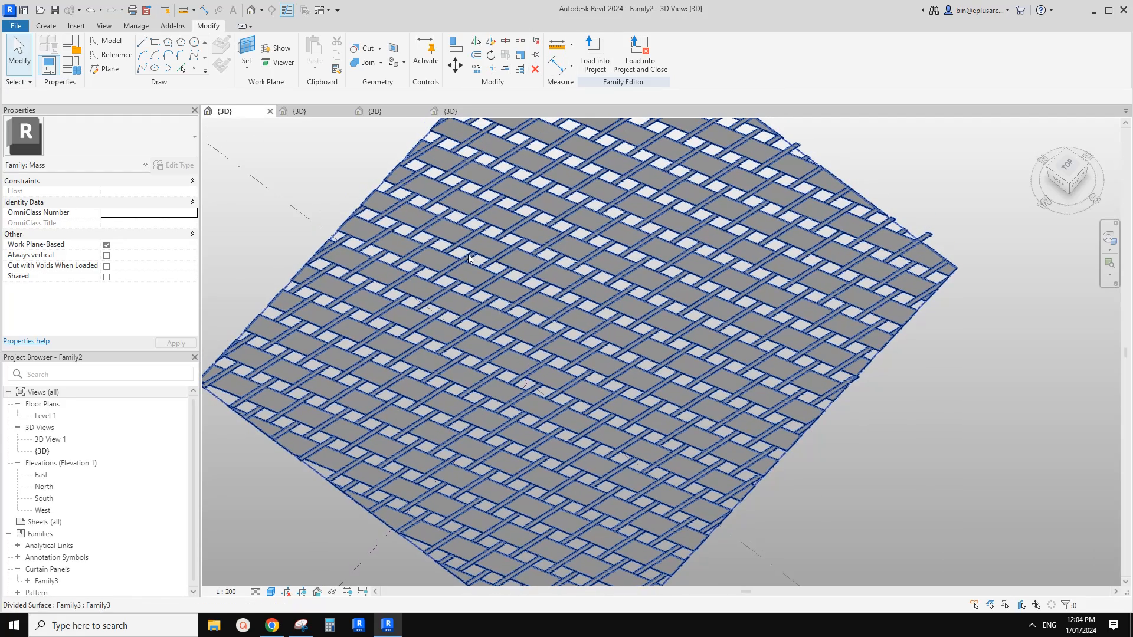
Switch to the Family3 curtain panel and save it as a new family file named Family3bbb
left_click(317, 112)
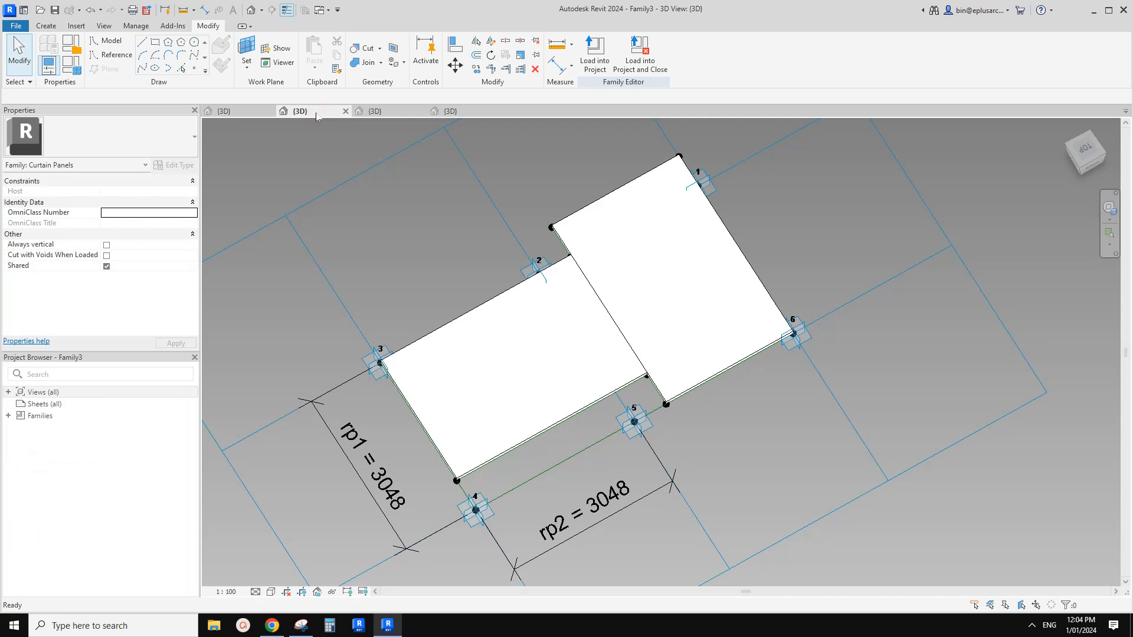
left_click(16, 26)
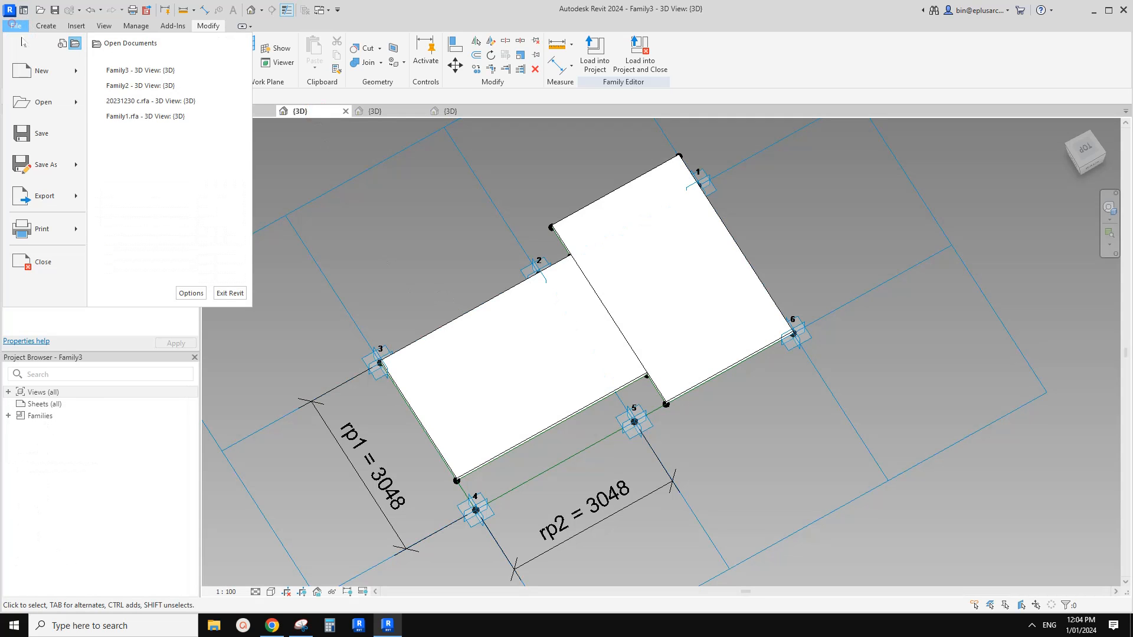
left_click(54, 164)
left_click(118, 163)
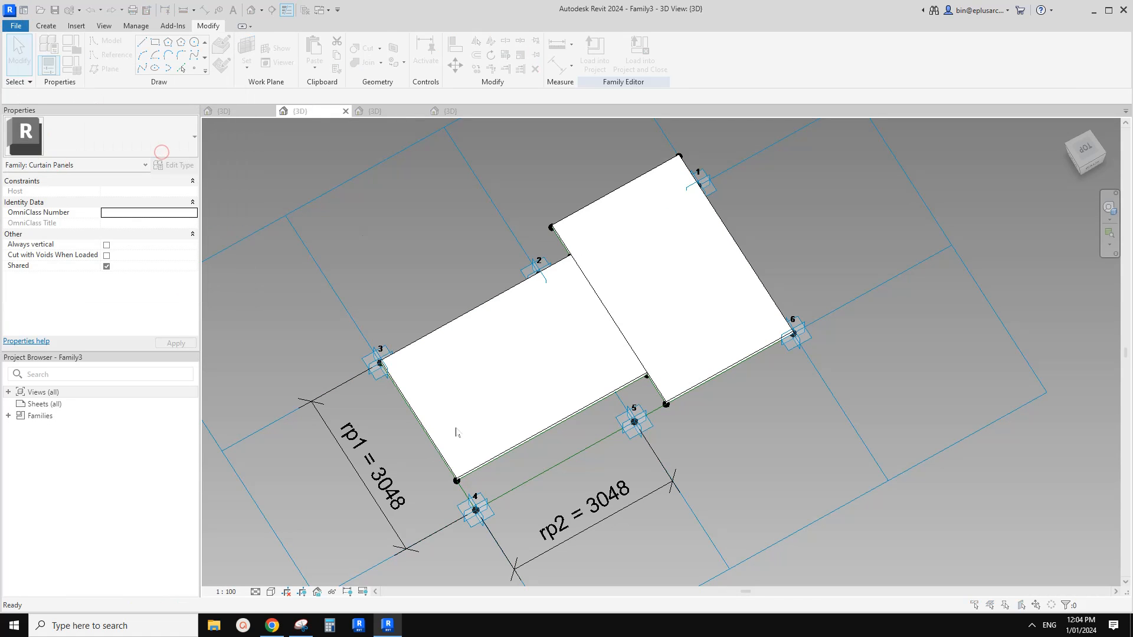
left_click(350, 397)
type("bbb")
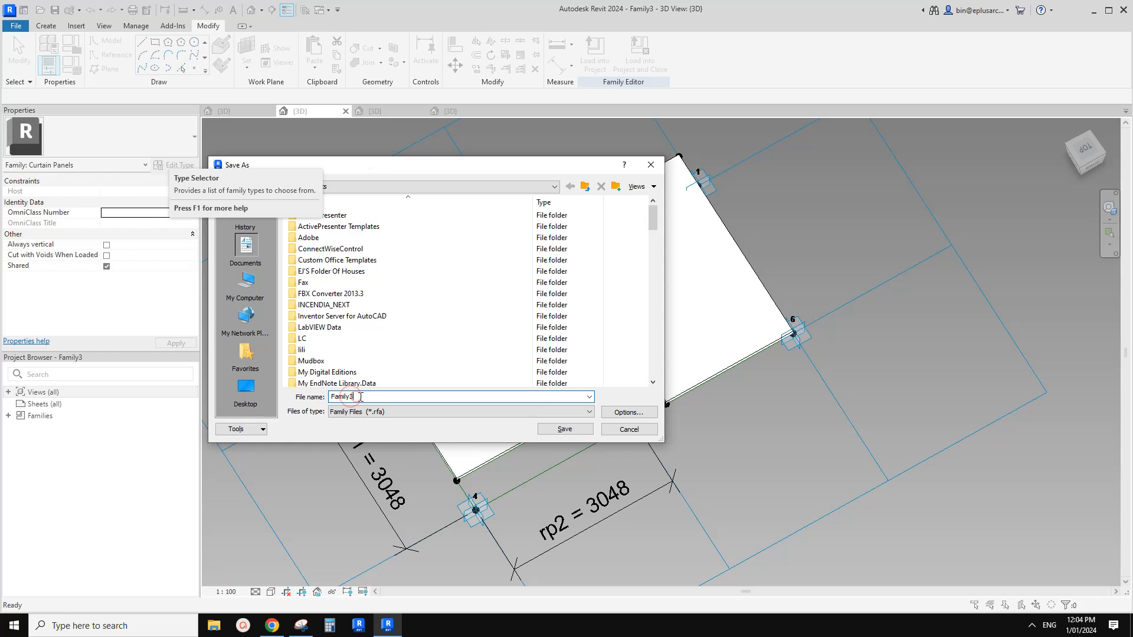
left_click(575, 430)
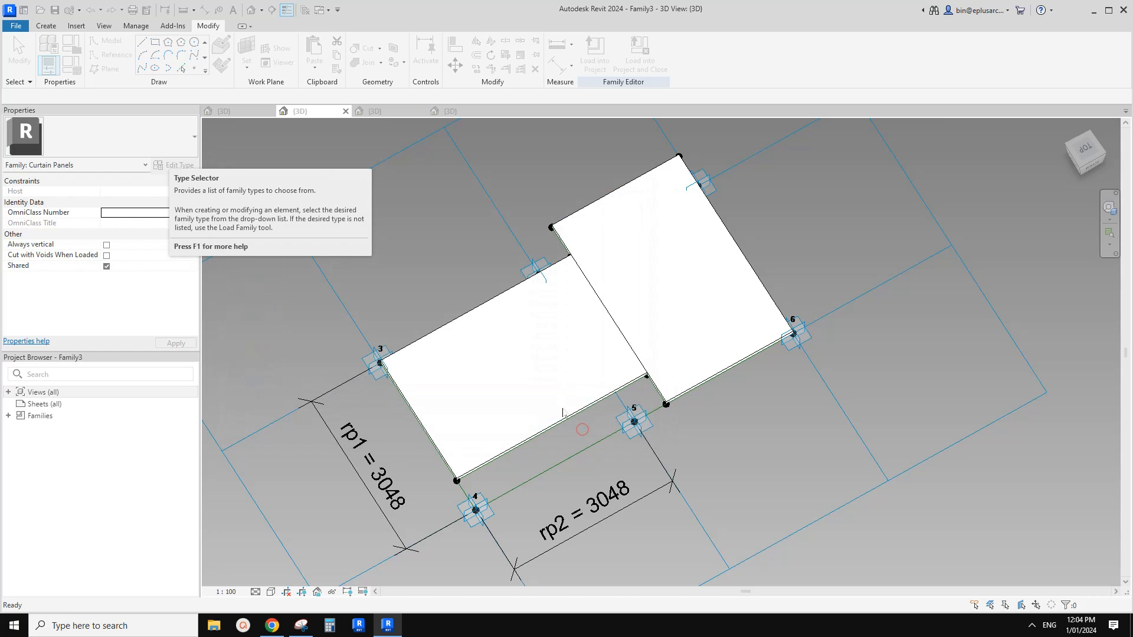
Return to Family2 and undo its changes back to the unrotated 2500 grid with the original ofs version of Family3
left_click(246, 113)
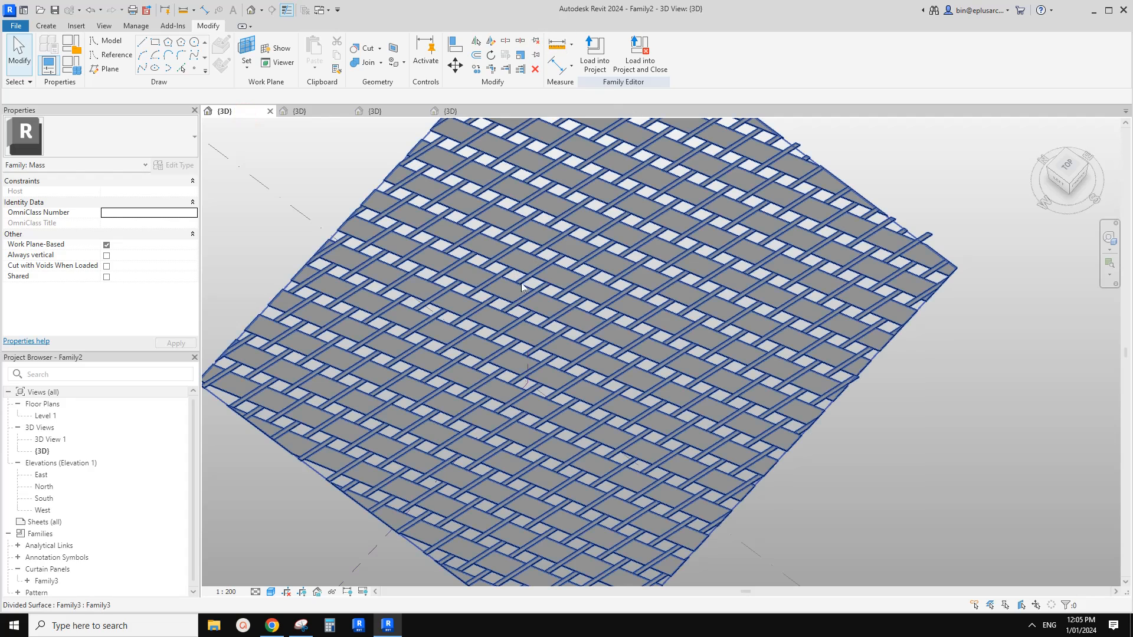
left_click(90, 10)
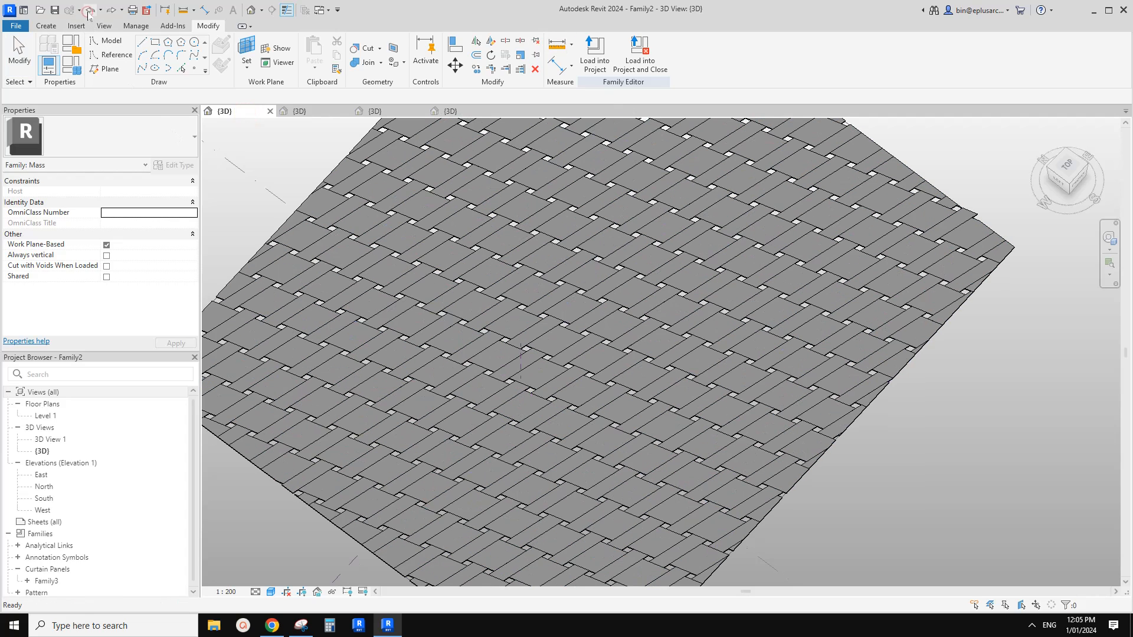
left_click(89, 10)
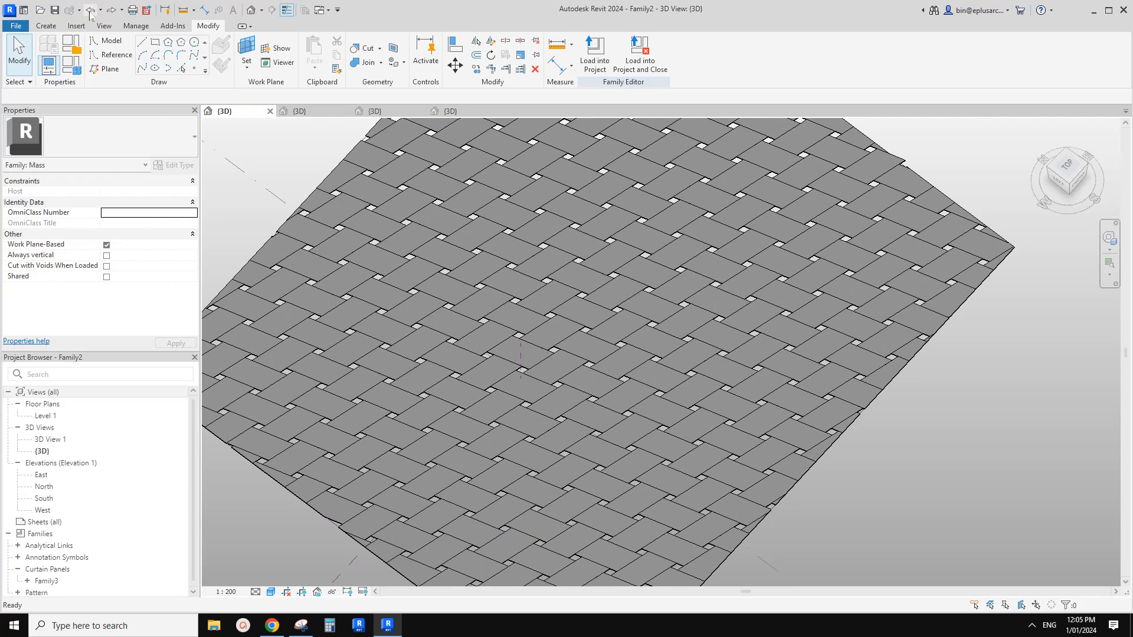
left_click(90, 14)
left_click(90, 14)
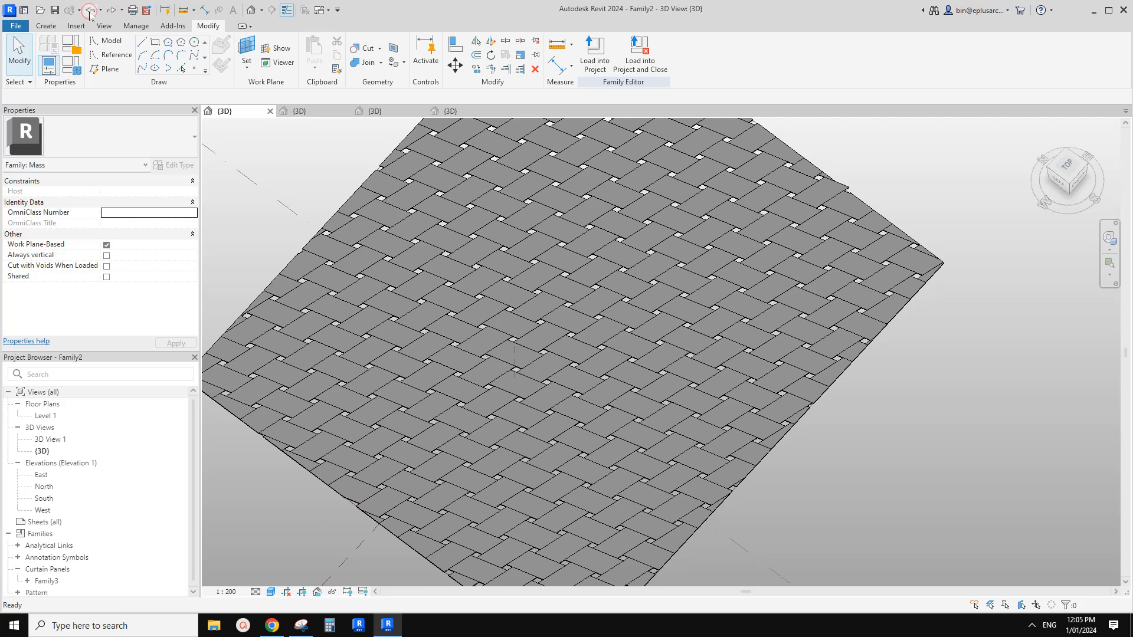
left_click(89, 14)
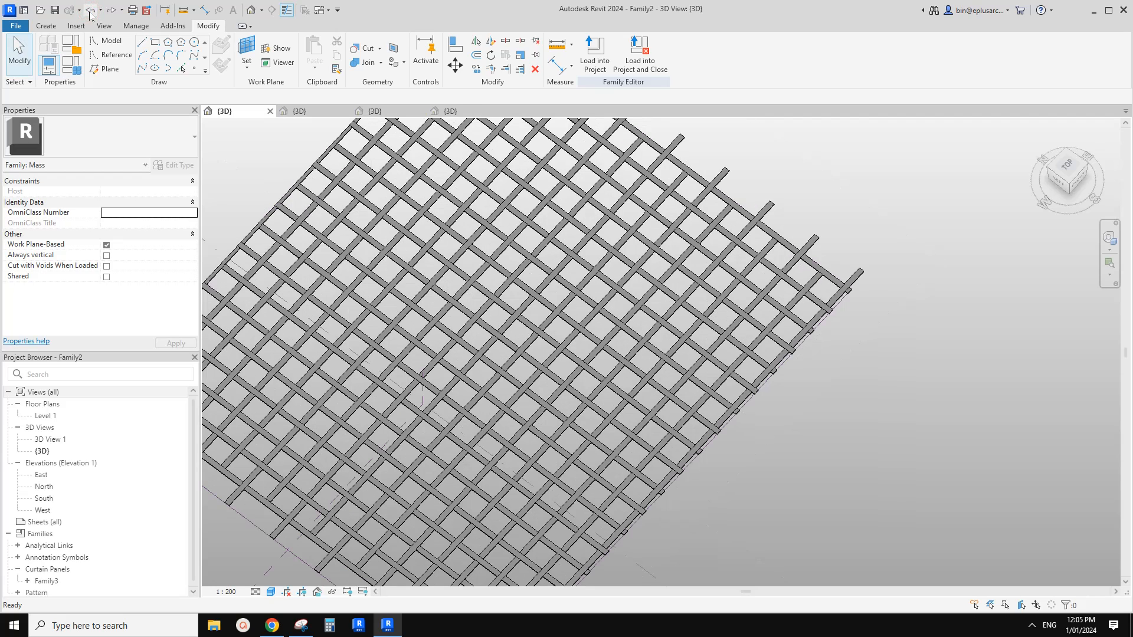
Check the ofs parameter in the type properties of the divided surface's Family3 panel, then deselect the surface
left_click(399, 254)
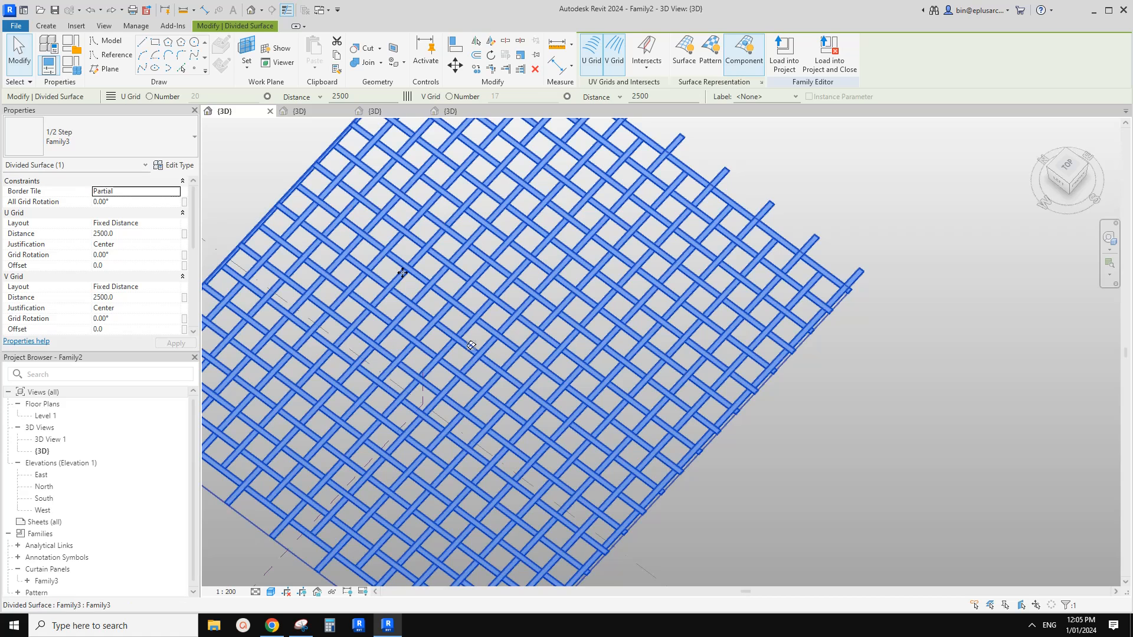
left_click(176, 166)
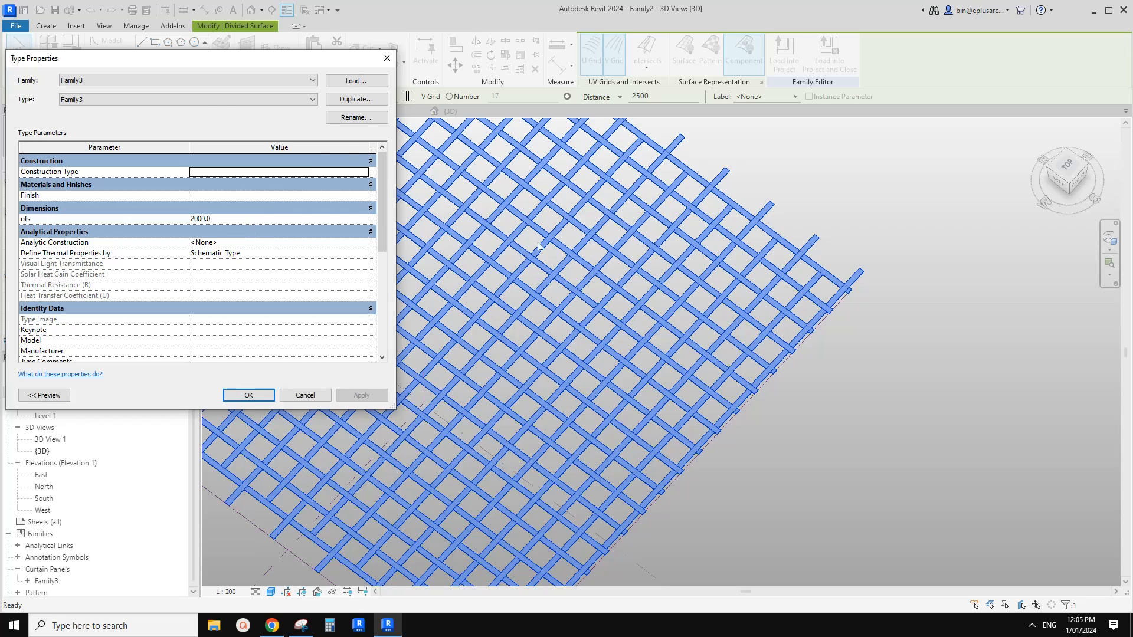
key("Escape")
key("Escape")
Load the Family3bbb curtain panel into Family2 alongside the existing Family3
left_click(311, 113)
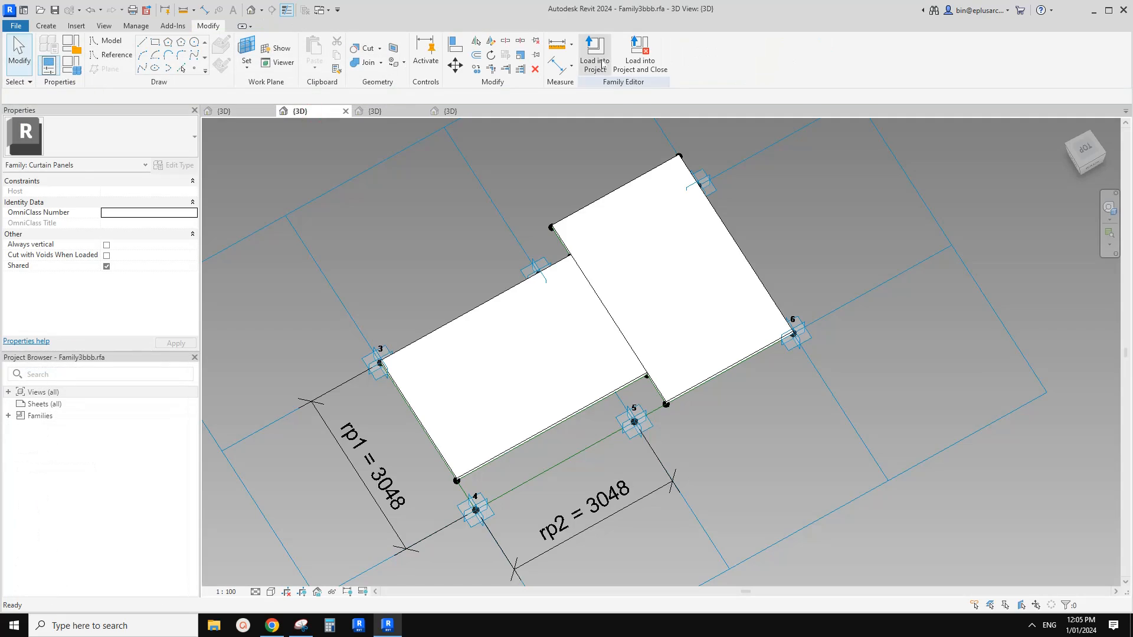
left_click(602, 66)
left_click(535, 400)
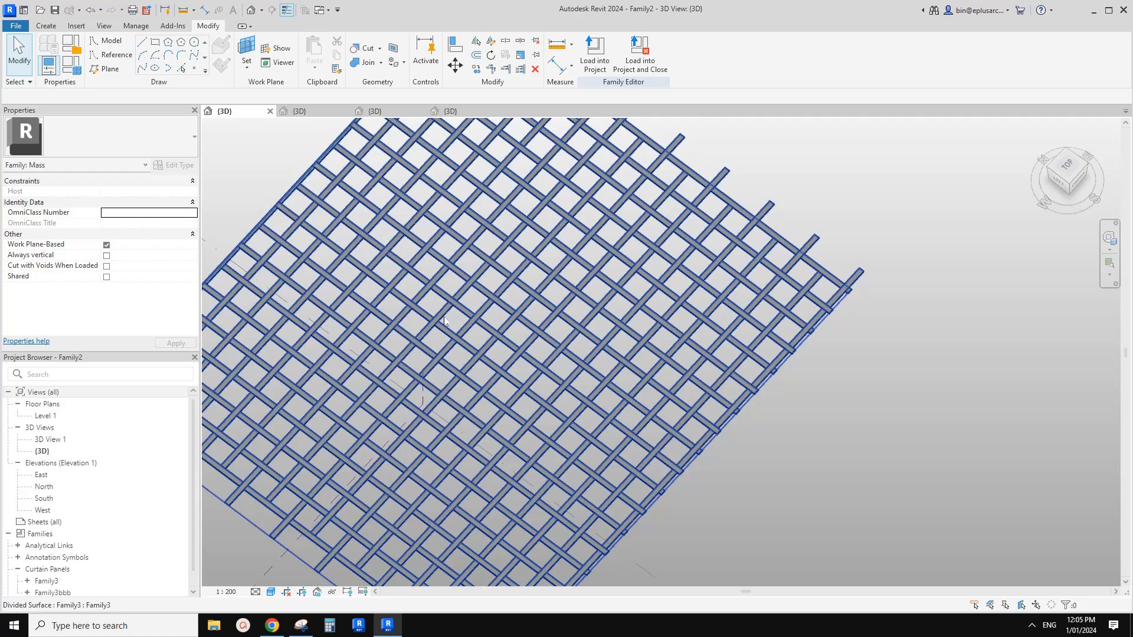
Copy the divided surface together with its surrounding reference planes, placing the duplicate about 94000 away from the original
middle_click_drag(443, 321, 499, 301)
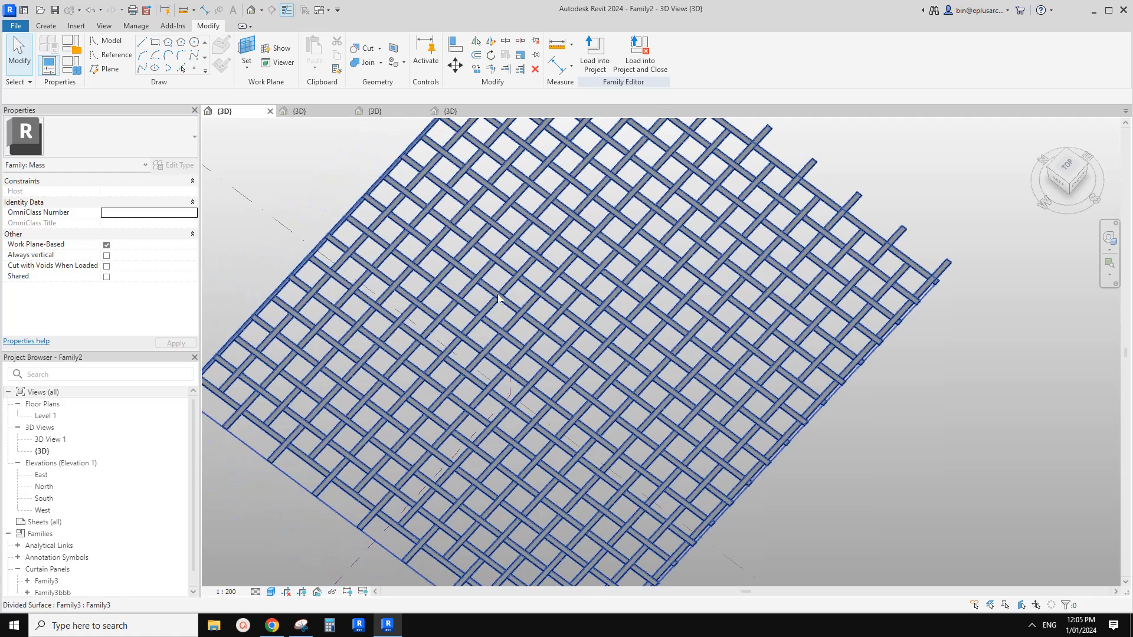
left_click(499, 301)
scroll(467, 310, "down", 6)
left_click(315, 201)
left_click_drag(316, 201, 632, 432)
key("m")
key("v")
left_click(515, 277)
left_click(754, 283)
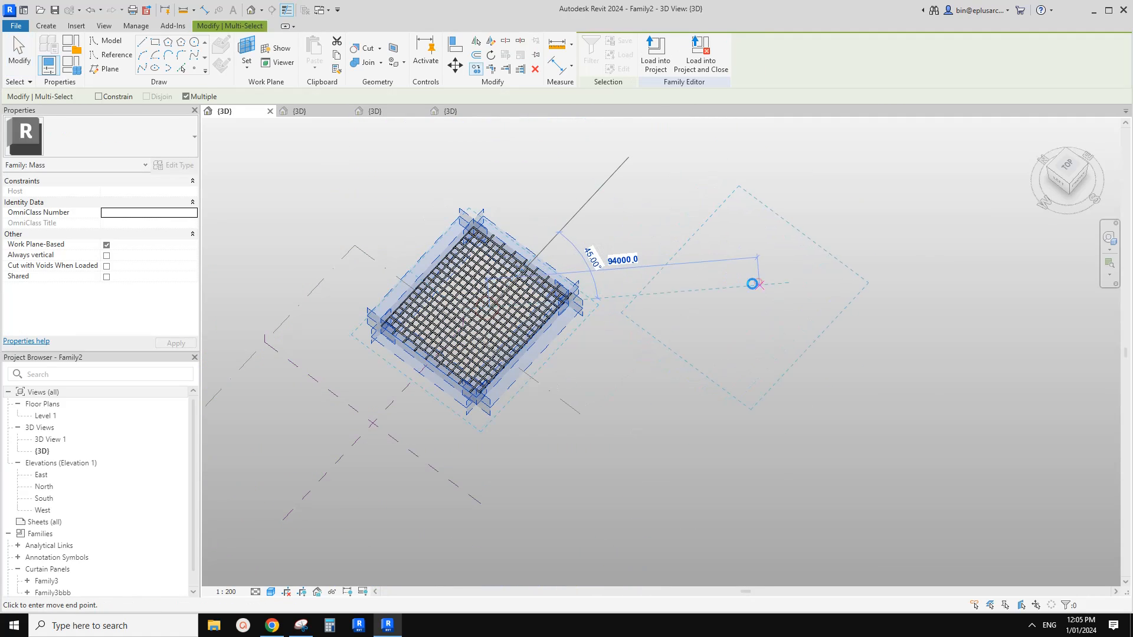
scroll(736, 305, "up", 2)
key("Escape")
key("Escape")
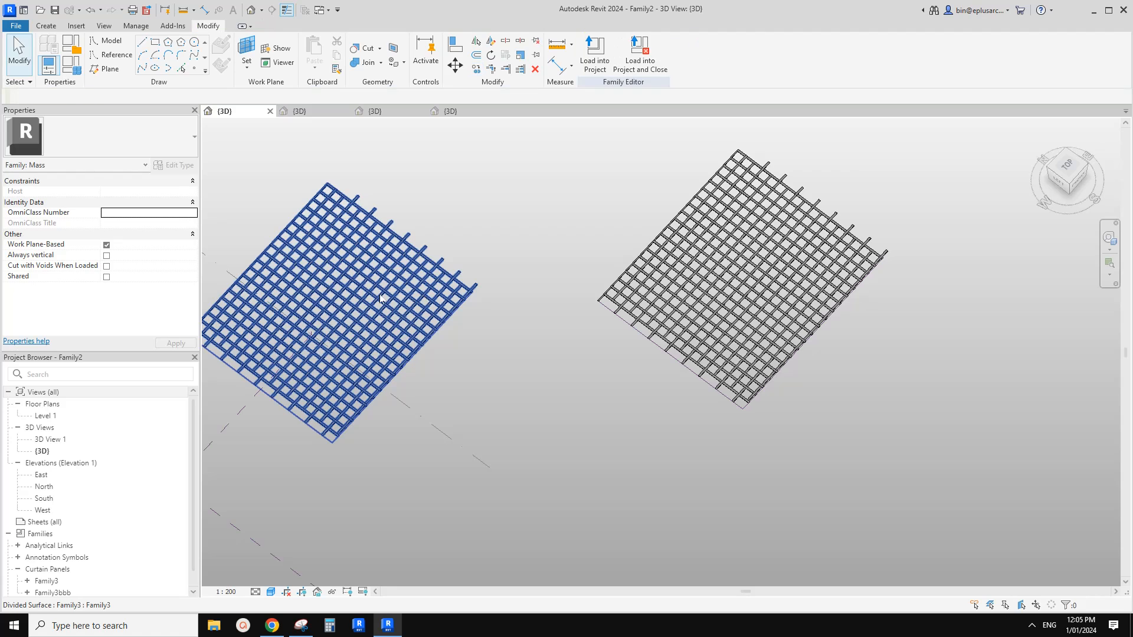
Set the original divided surface's grid rotation to 15° for the U grid and -15° for the V grid
left_click(383, 300)
left_click(124, 199)
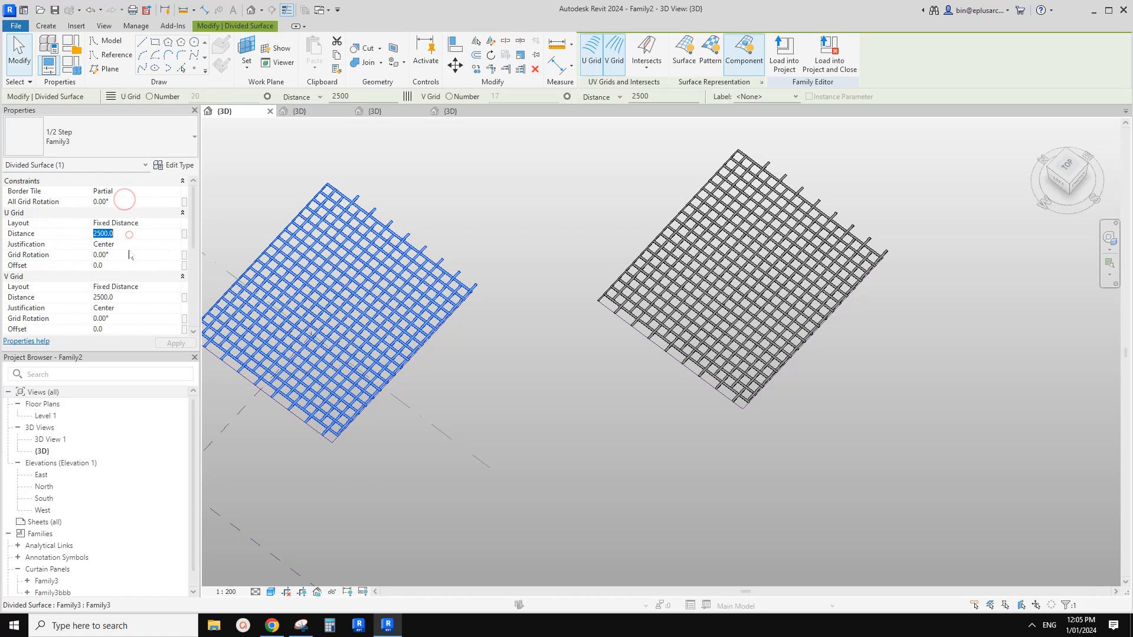
left_click(129, 234)
left_click(130, 255)
type("15")
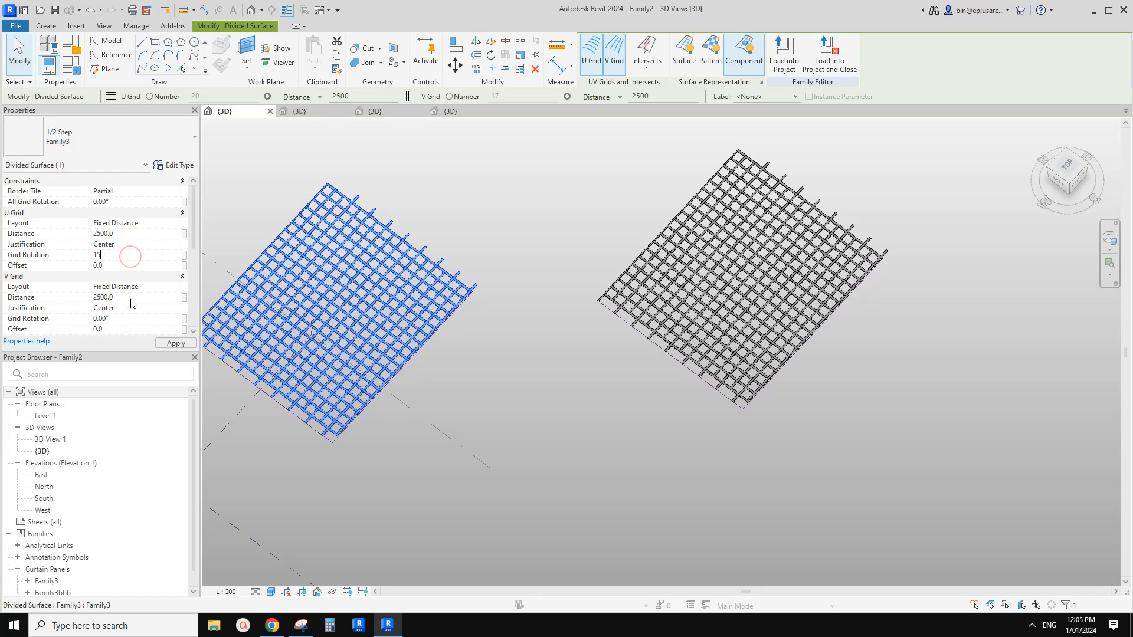
left_click(129, 319)
type("-1")
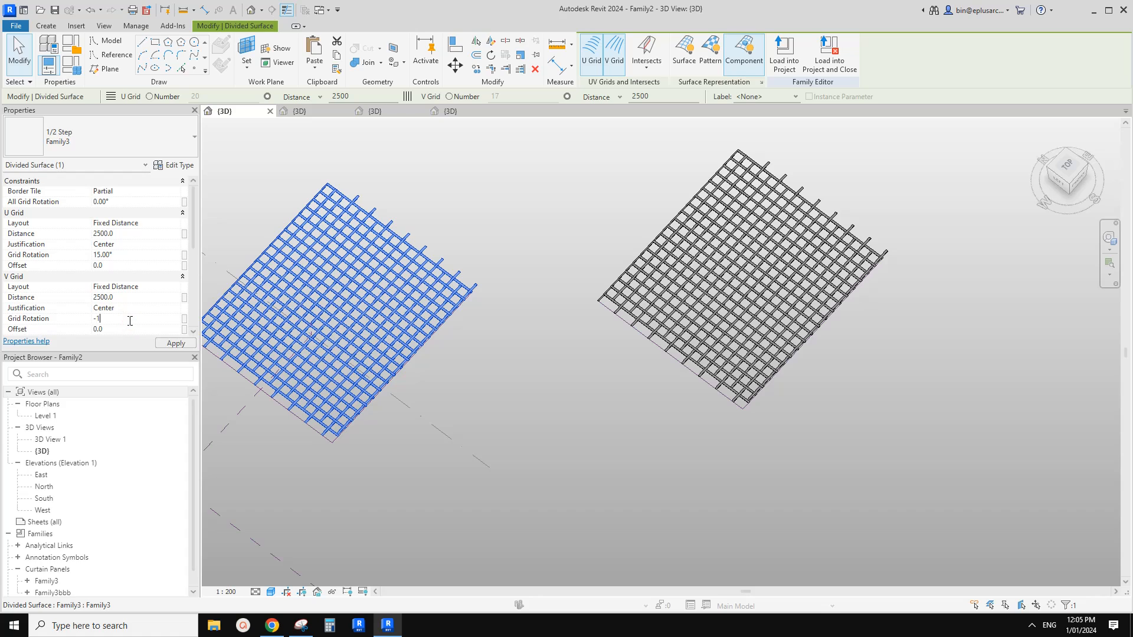
type("5")
Change the copied divided surface's panel type from Family3 to Family3bbb
left_click(738, 278)
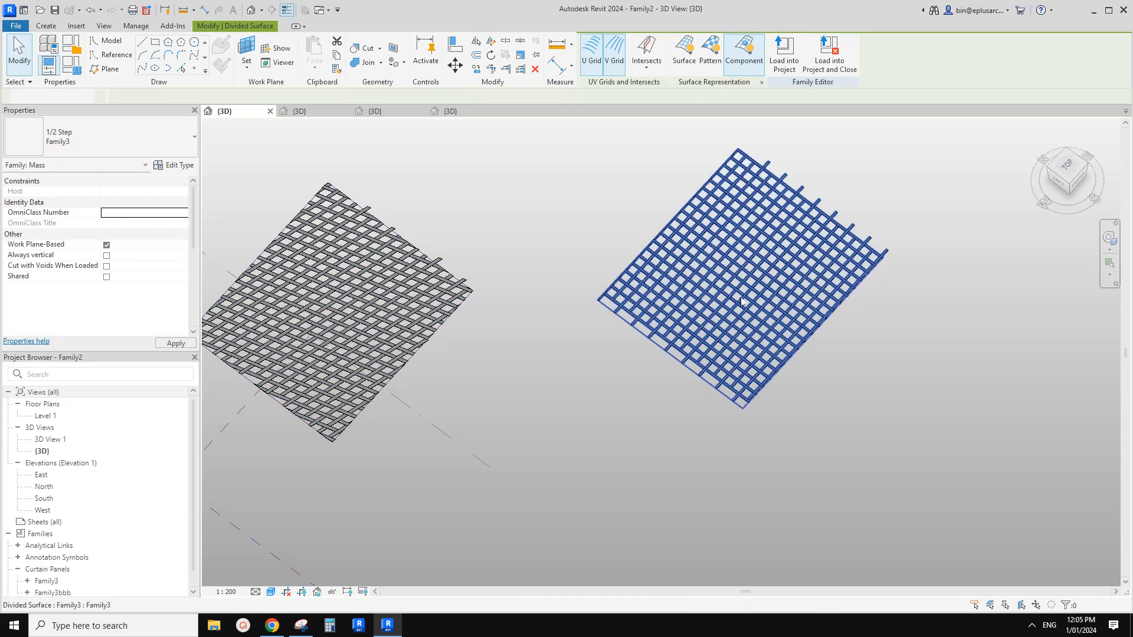
scroll(740, 278, "up", 3)
middle_click_drag(738, 279, 703, 268)
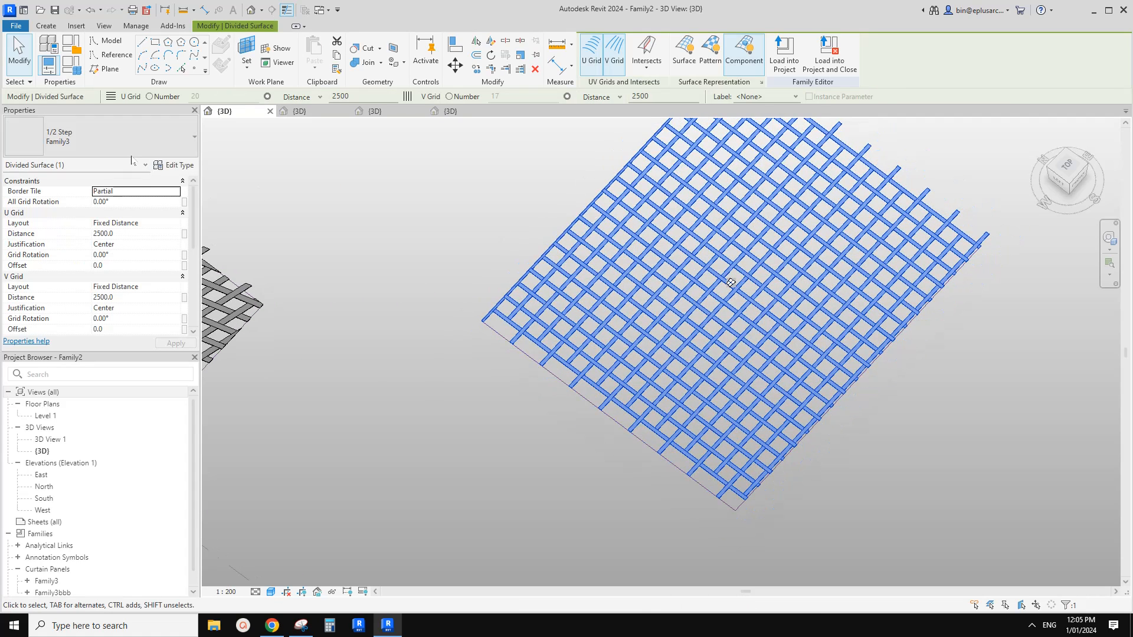
left_click(127, 138)
left_click(58, 198)
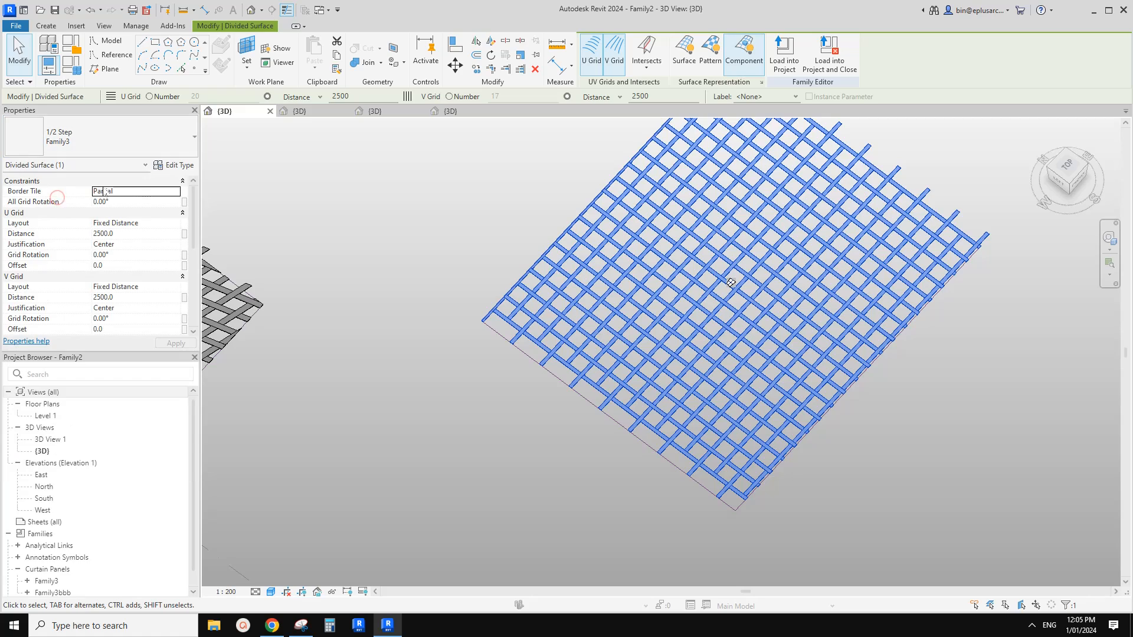
scroll(435, 224, "down", 2)
middle_click_drag(508, 256, 503, 256)
key("Escape")
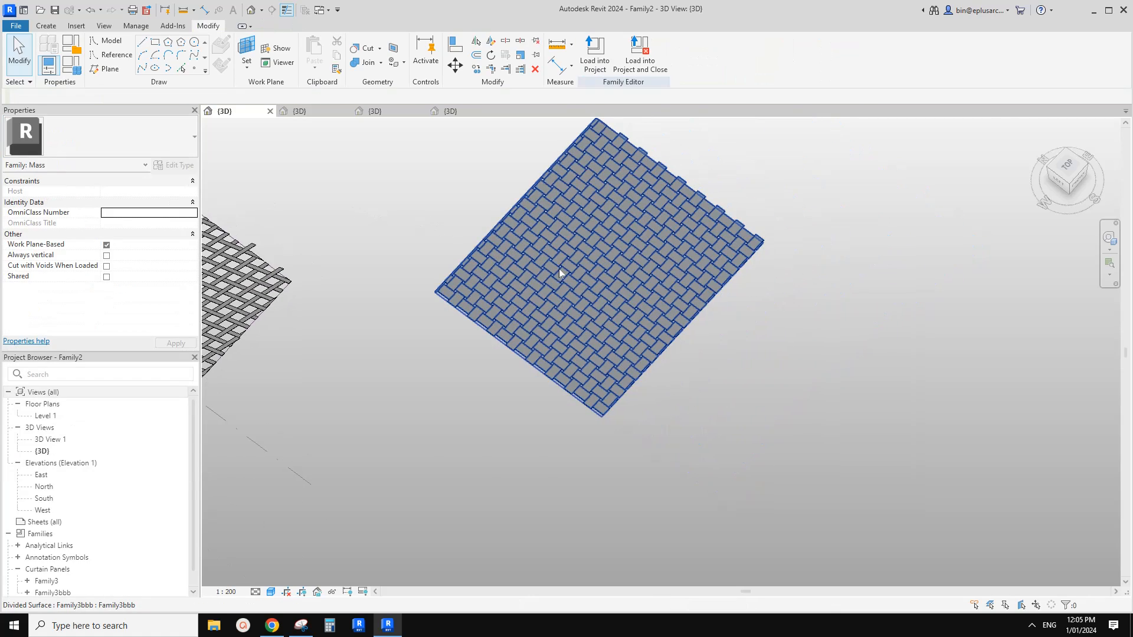
Check the ofs parameter in the type properties of the rotated Family3 surface, leaving them unchanged
left_click(557, 269)
scroll(298, 235, "up", 1)
middle_click_drag(298, 235, 456, 220)
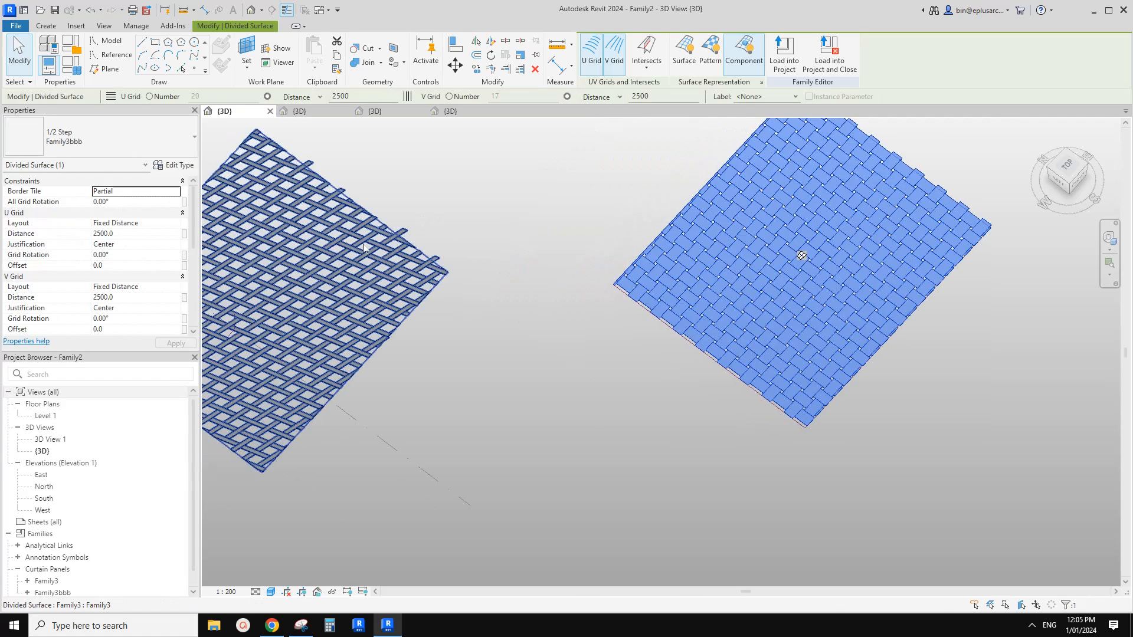
middle_click_drag(322, 274, 323, 284)
left_click(322, 284)
left_click(183, 166)
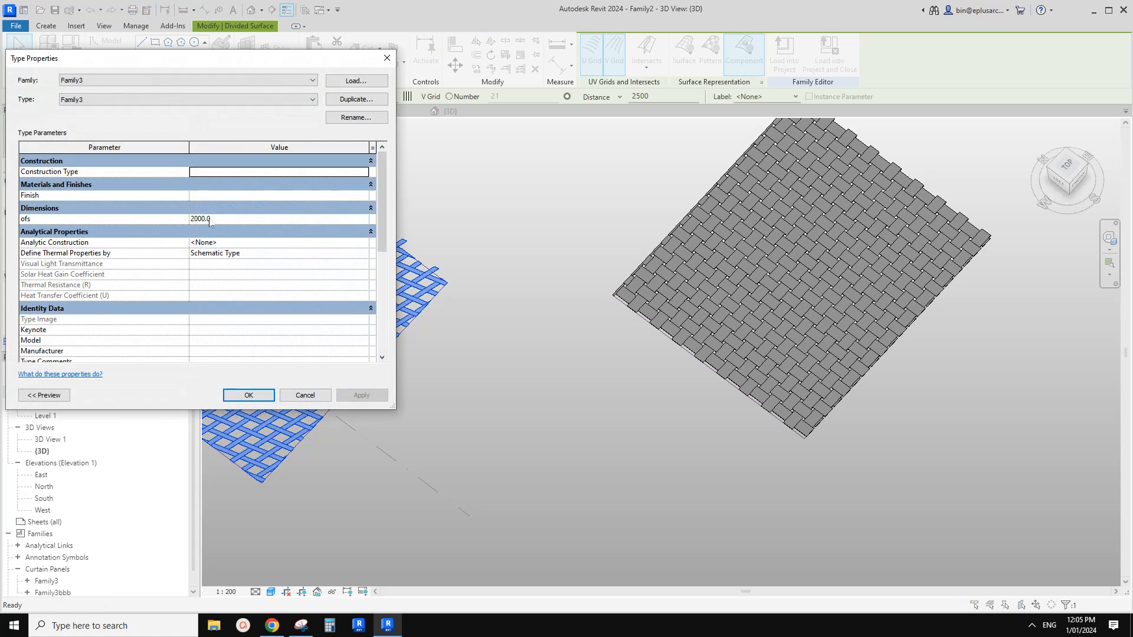
key("Escape")
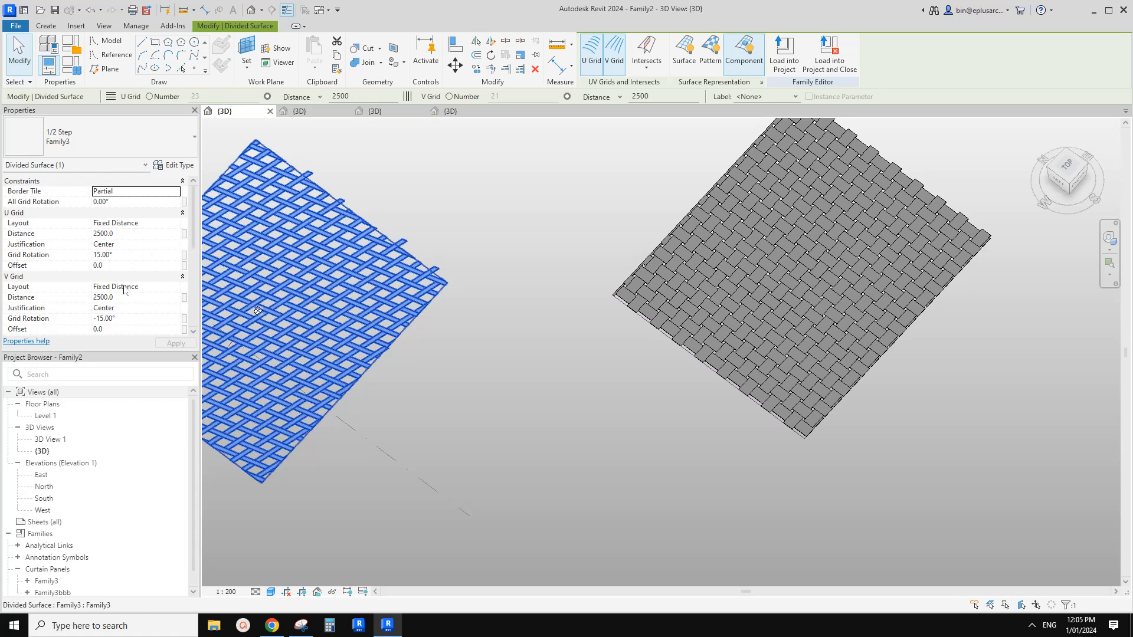
Set type parameter n of the Family3bbb panels on the copied surface to 0.5
left_click(721, 243)
middle_click_drag(618, 250, 531, 252)
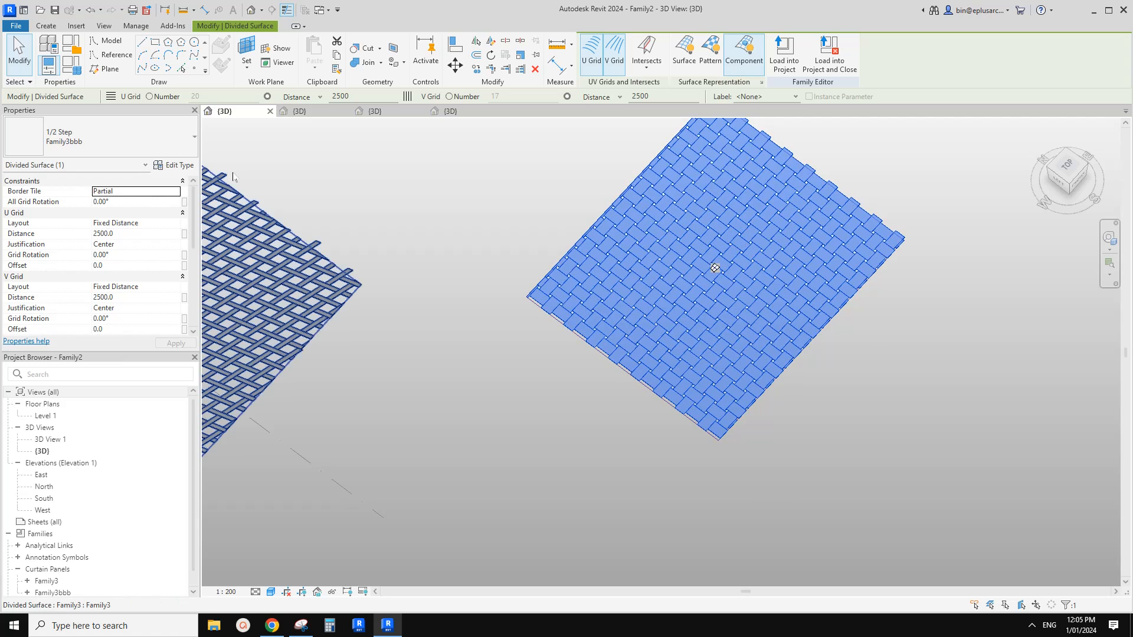
left_click(173, 165)
left_click(242, 219)
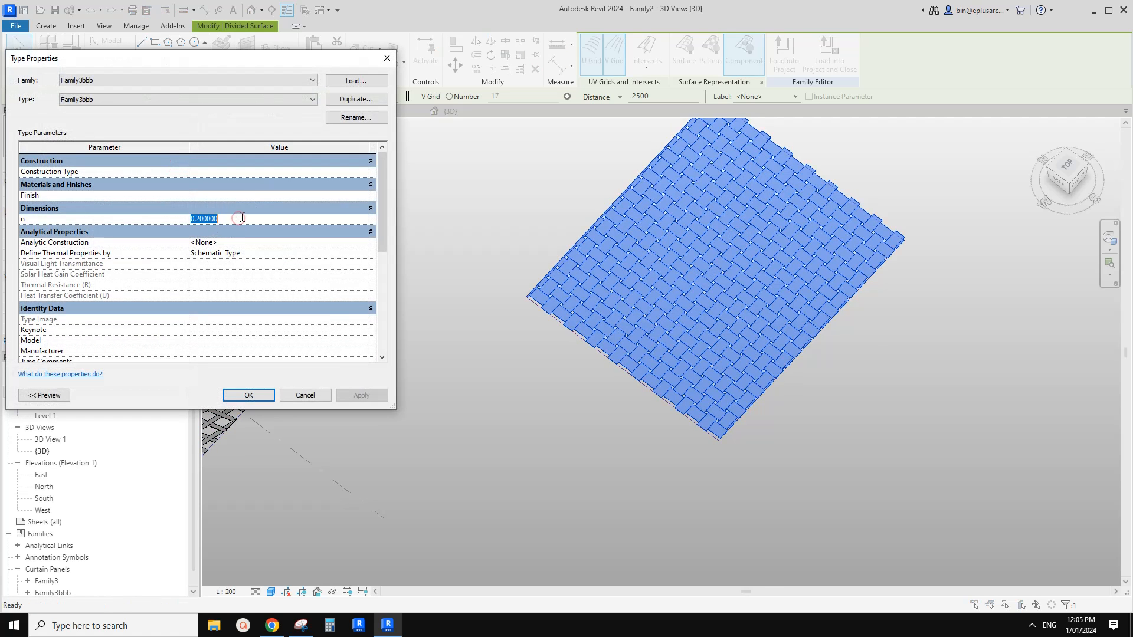
type("0.5")
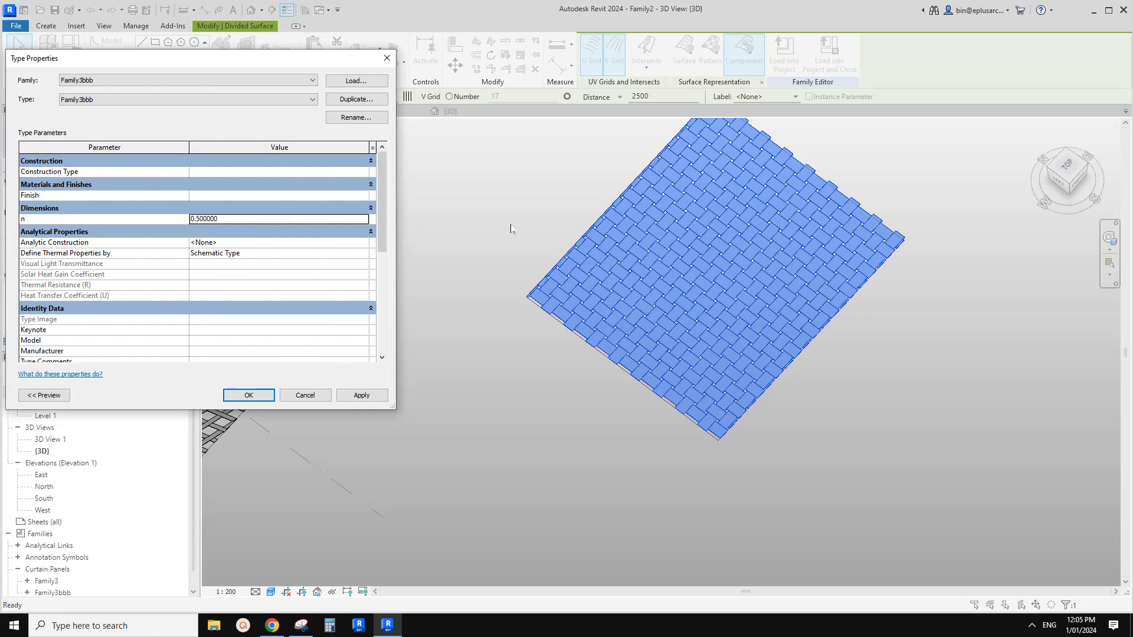
left_click(350, 394)
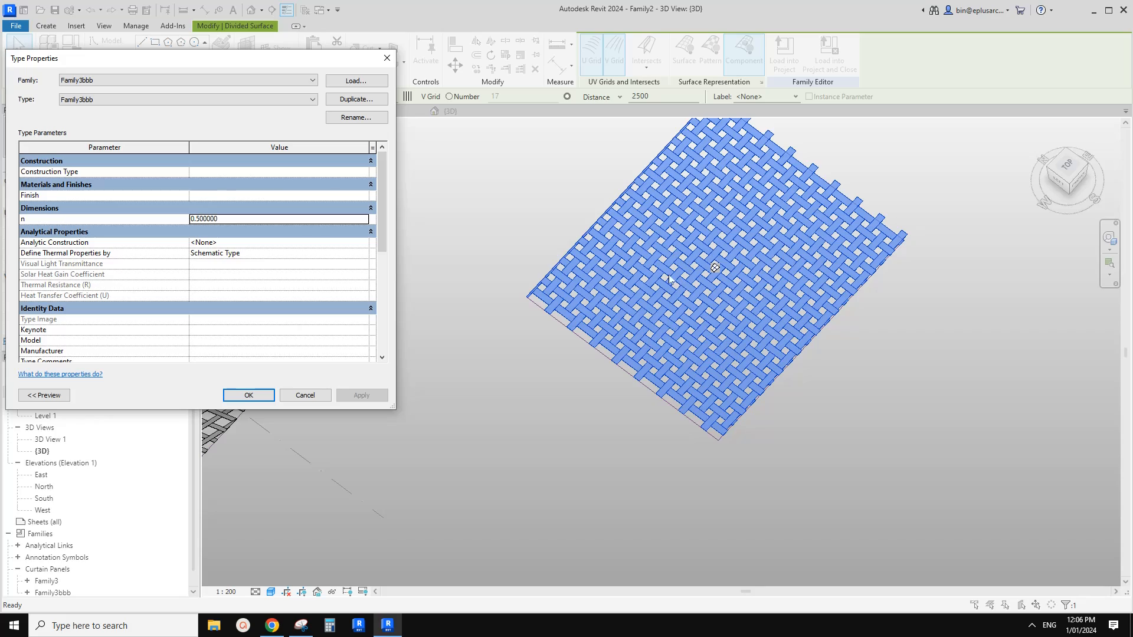
left_click(249, 395)
scroll(612, 259, "up", 5)
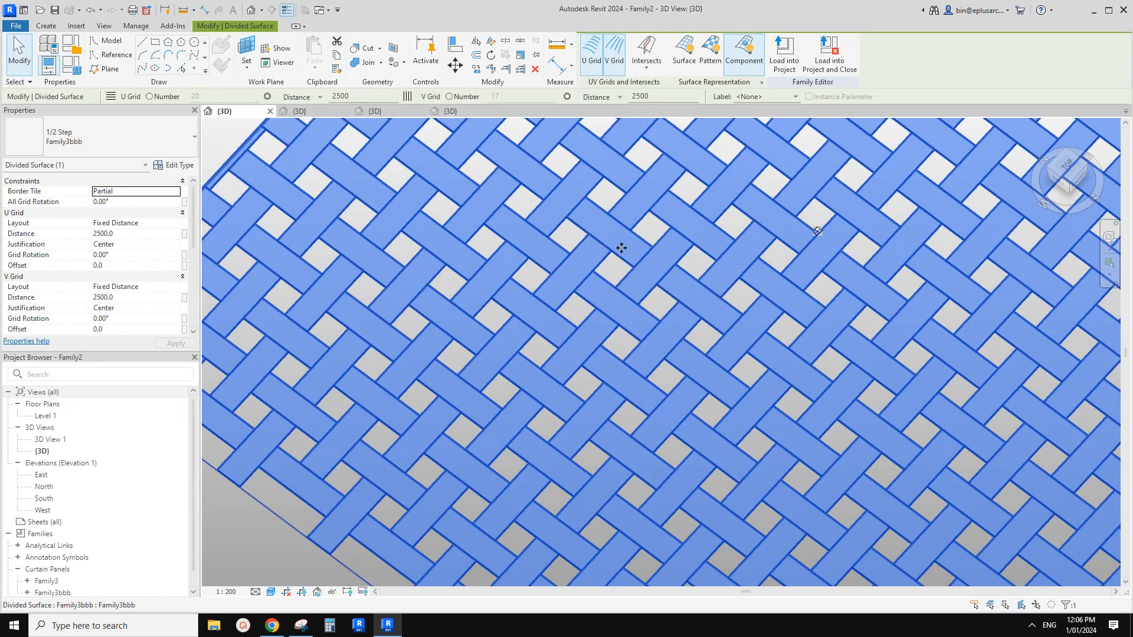
scroll(621, 249, "down", 5)
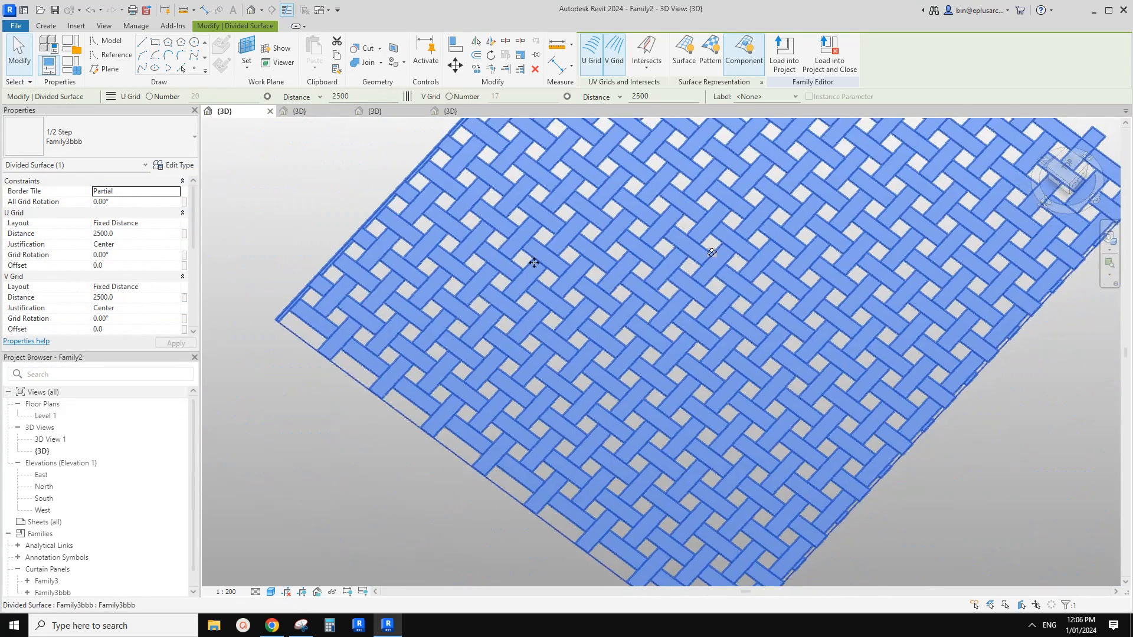
Set both the U and V grid distances of the Family3bbb surface to 1000, then deselect it
left_click(179, 166)
middle_click_drag(647, 268, 495, 271)
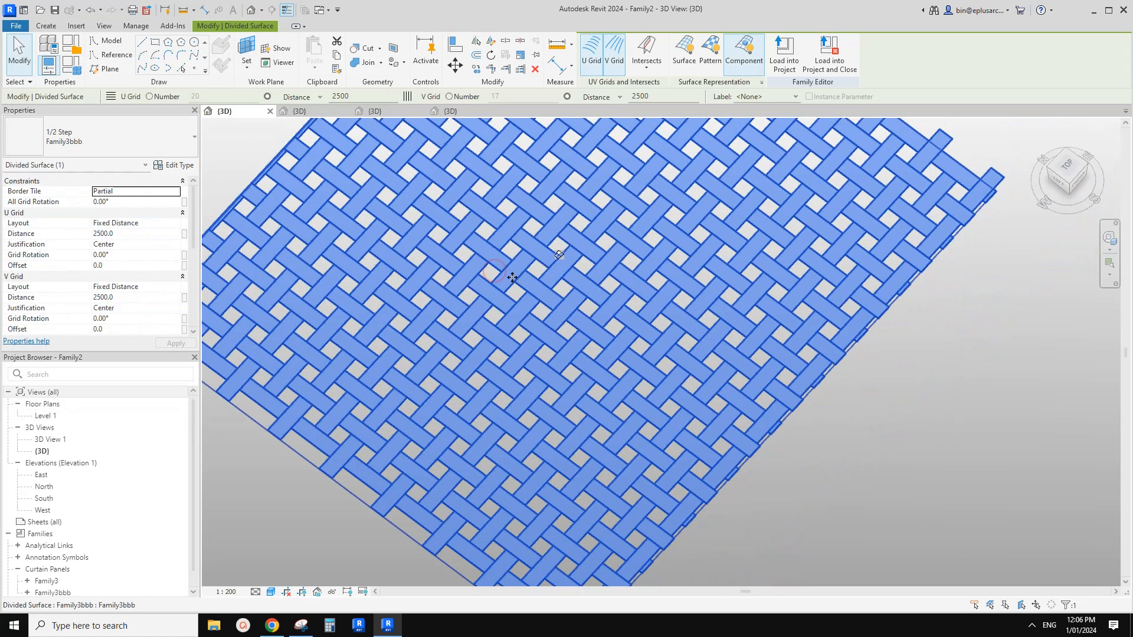
left_click(136, 235)
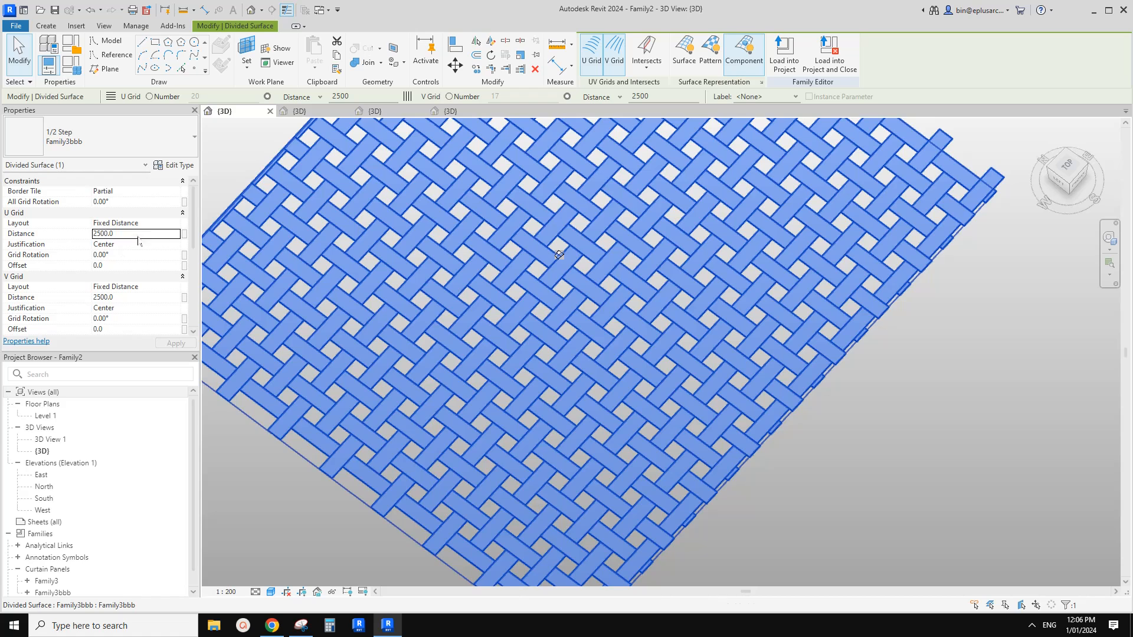
type("1")
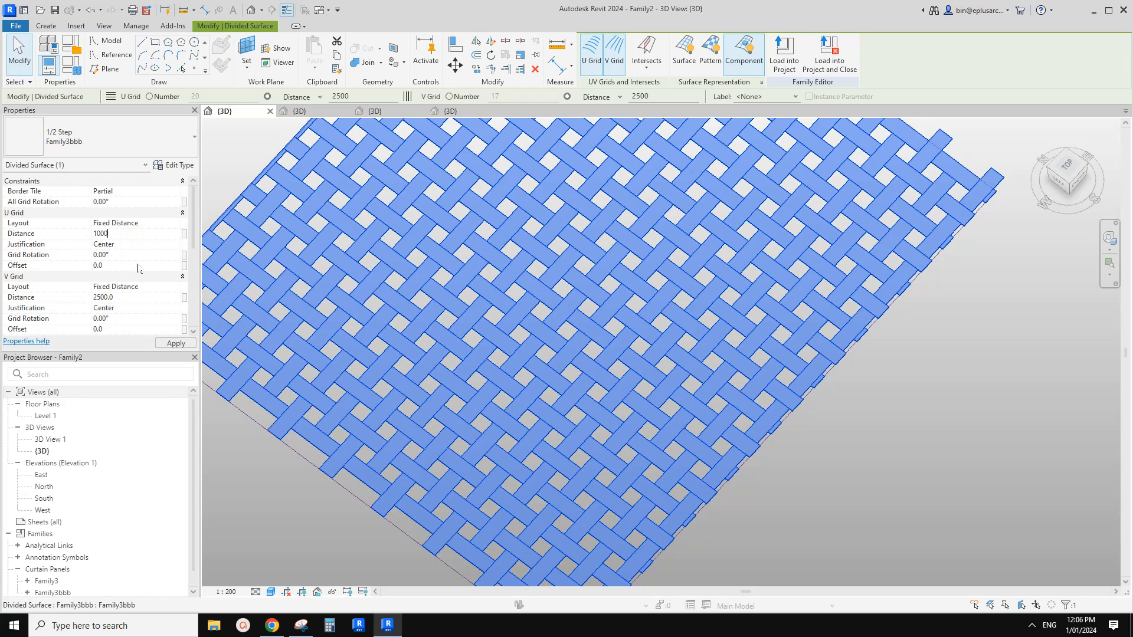
left_click(132, 298)
type("1000")
left_click(166, 341)
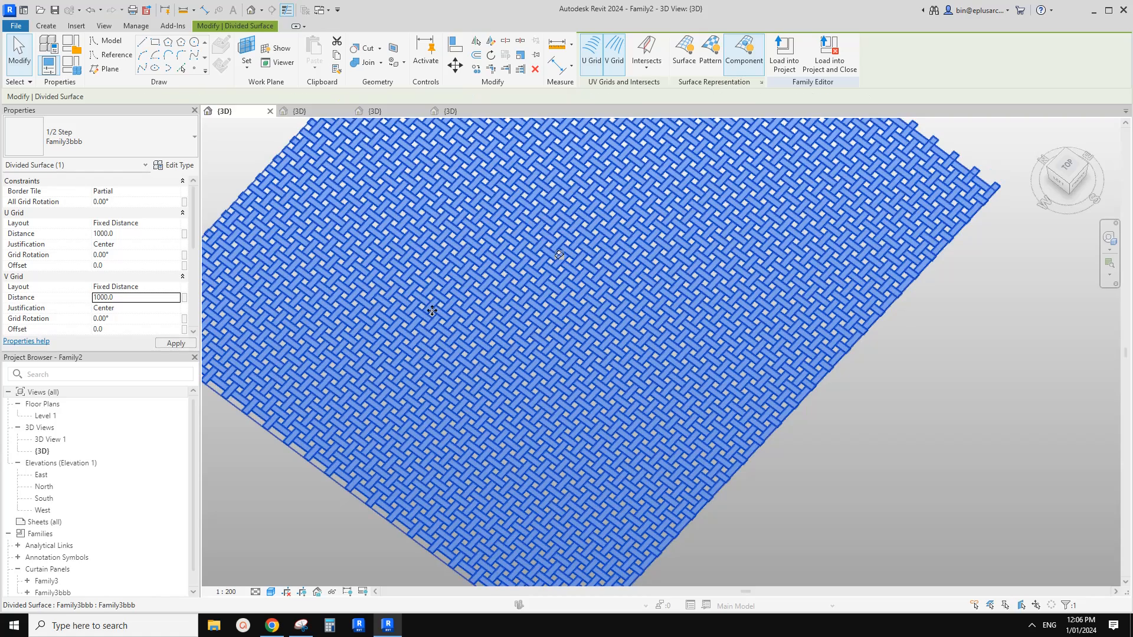
scroll(460, 313, "down", 3)
left_click(760, 406)
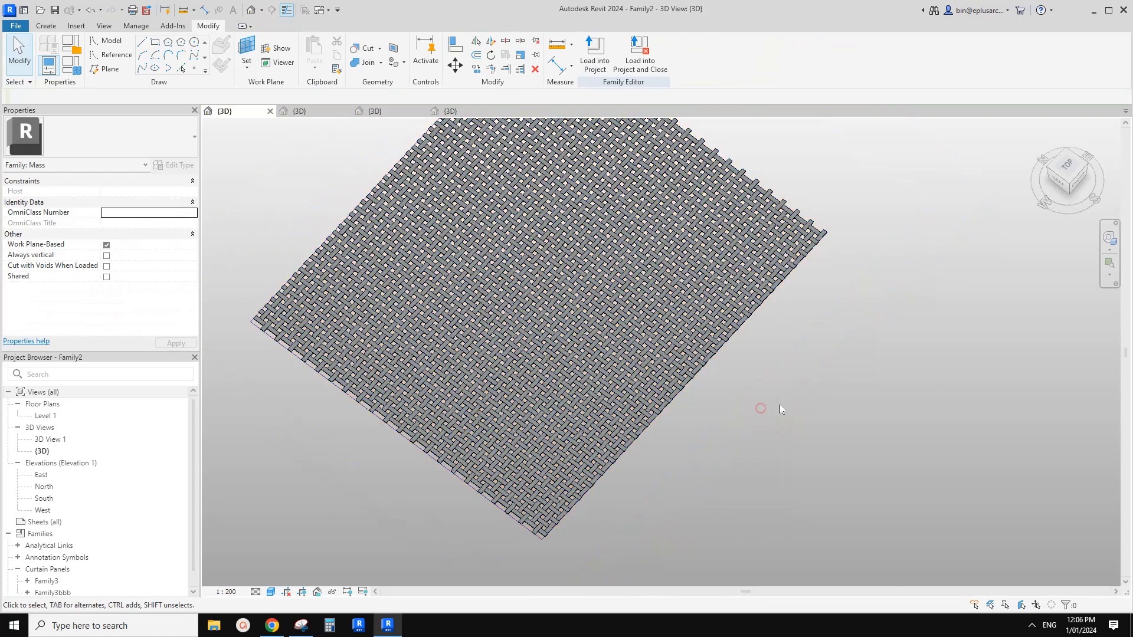
Move the Family3bbb surface with its reference planes closer to the rotated Family3 surface
scroll(797, 395, "down", 3)
middle_click_drag(812, 381, 961, 357)
scroll(643, 381, "down", 1)
middle_click_drag(639, 380, 669, 380)
scroll(669, 379, "down", 3)
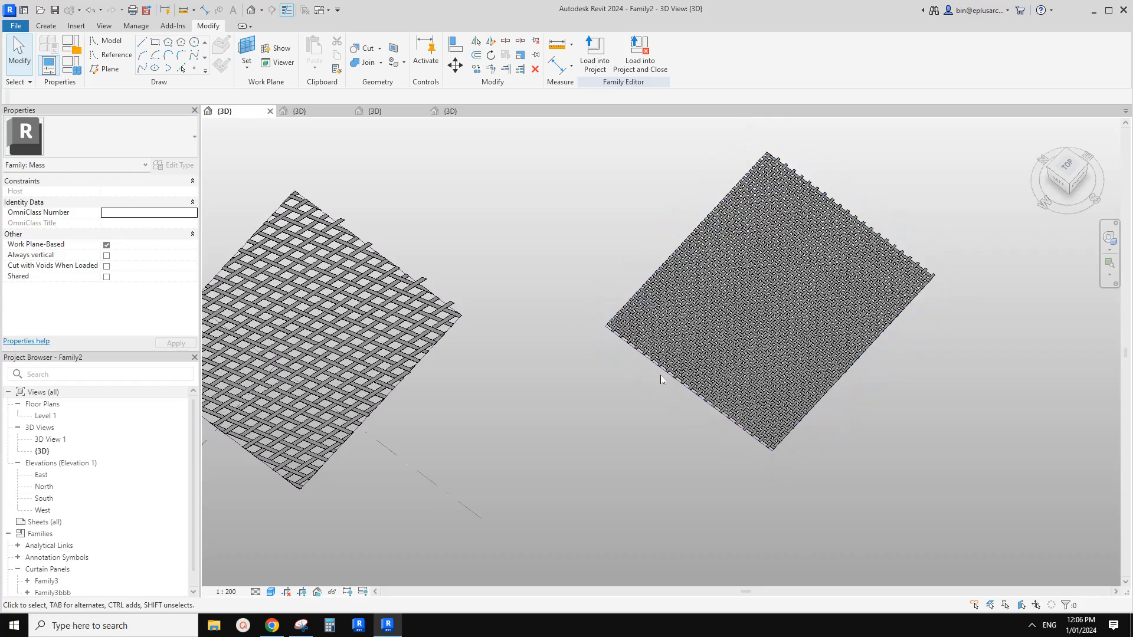
scroll(614, 380, "up", 2)
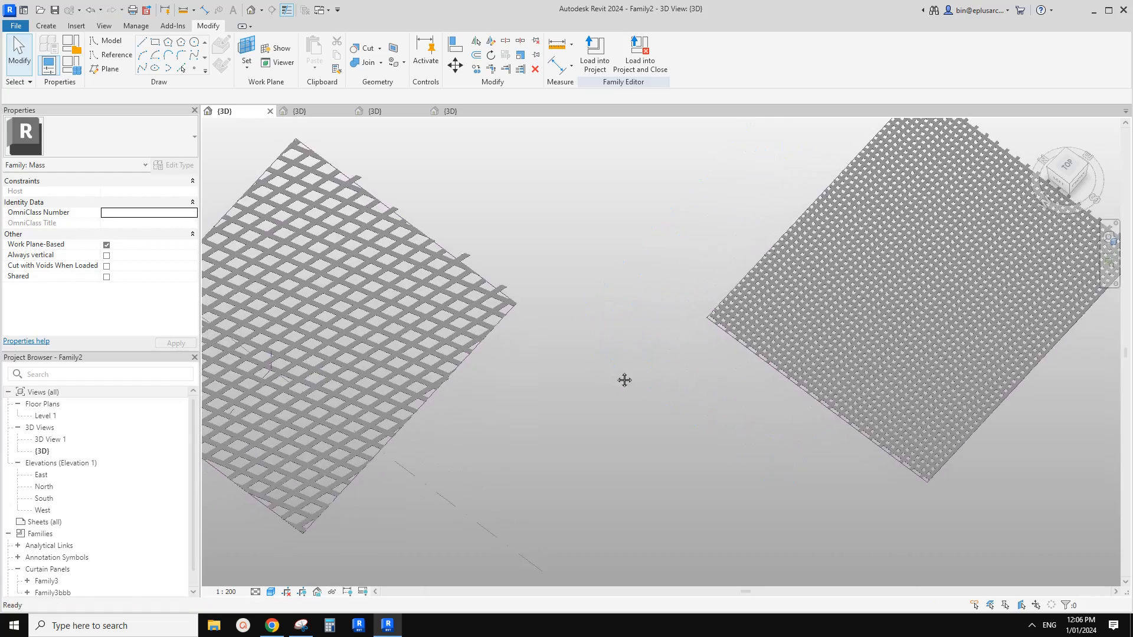
scroll(621, 380, "down", 1)
left_click_drag(944, 462, 742, 279)
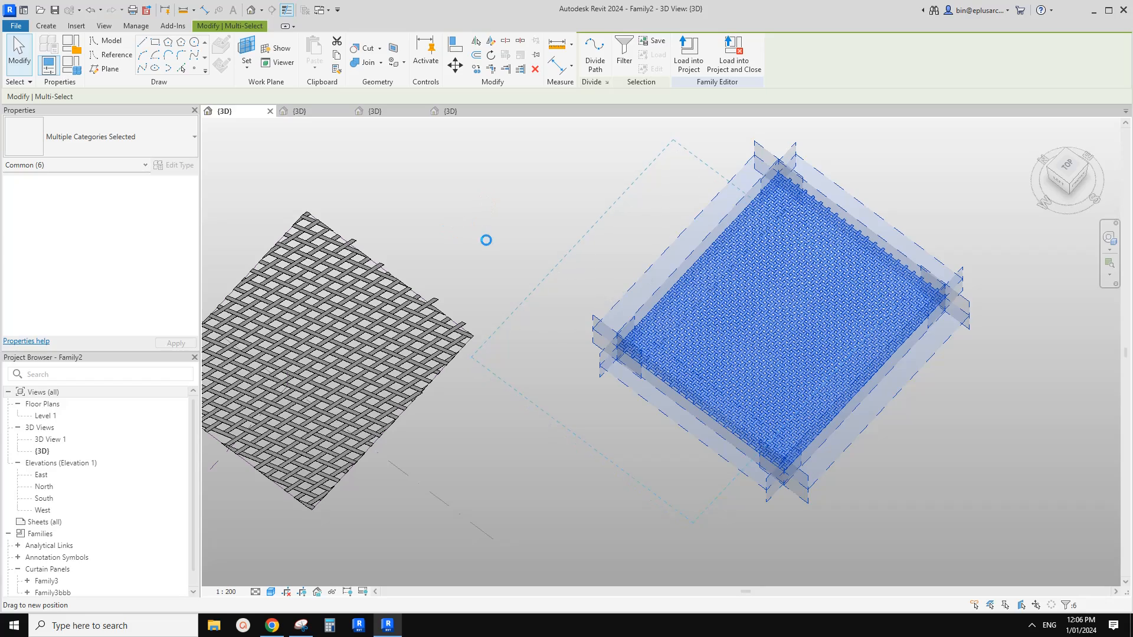
left_click(491, 219)
scroll(513, 307, "up", 3)
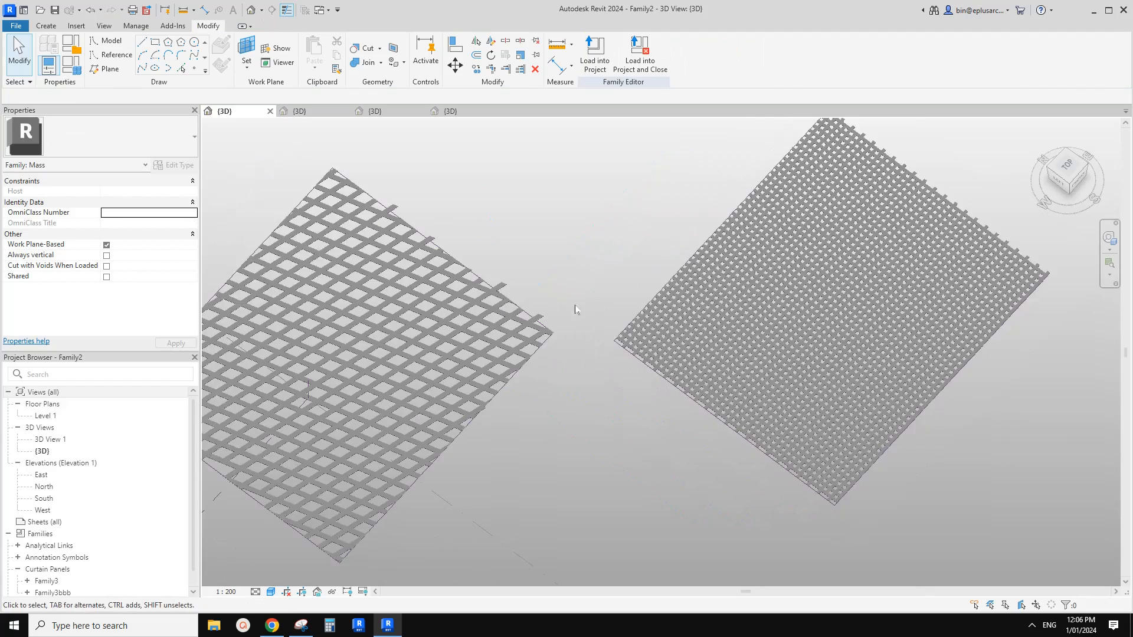
Review the available panel types and the type properties of the rotated Family3 surface, then deselect it to compare both surfaces
left_click(473, 332)
left_click(160, 139)
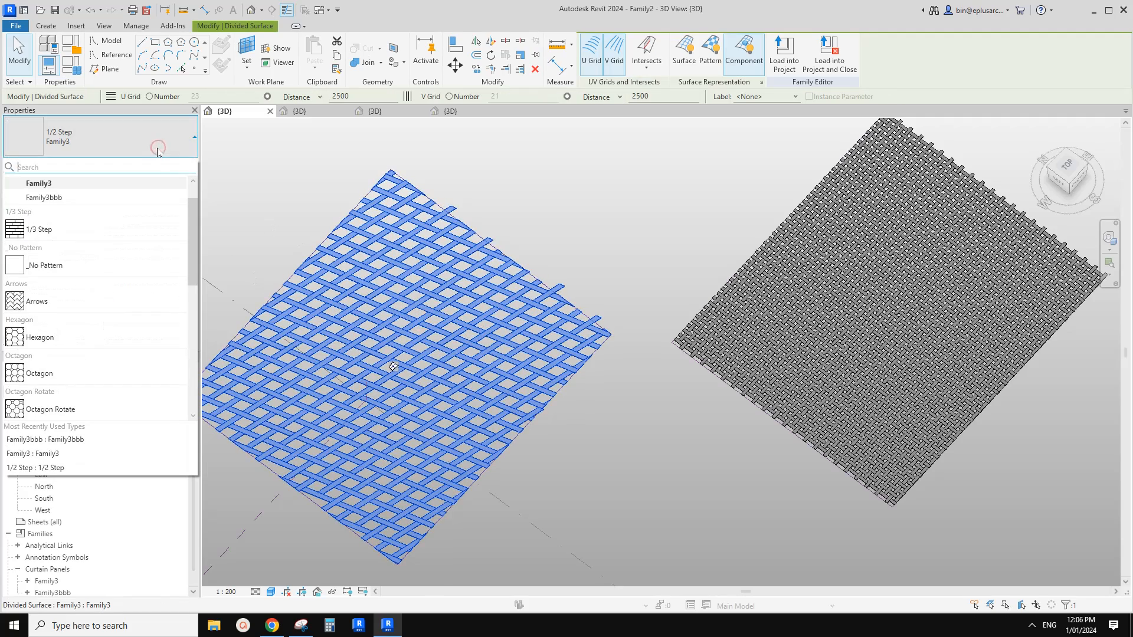
left_click(585, 220)
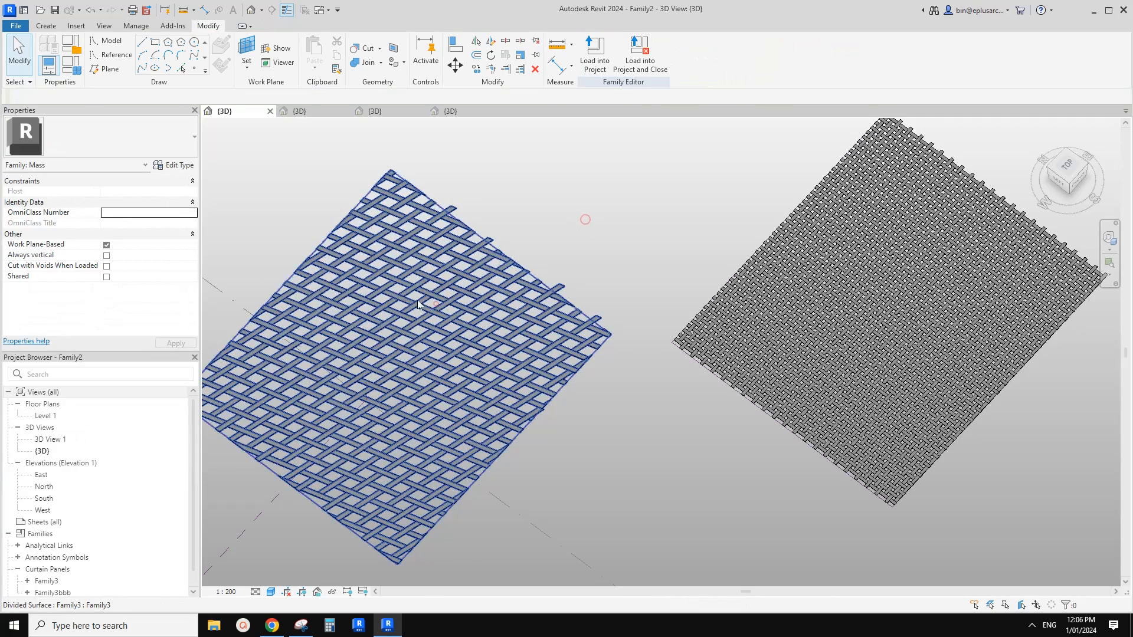
left_click(171, 166)
key("Escape")
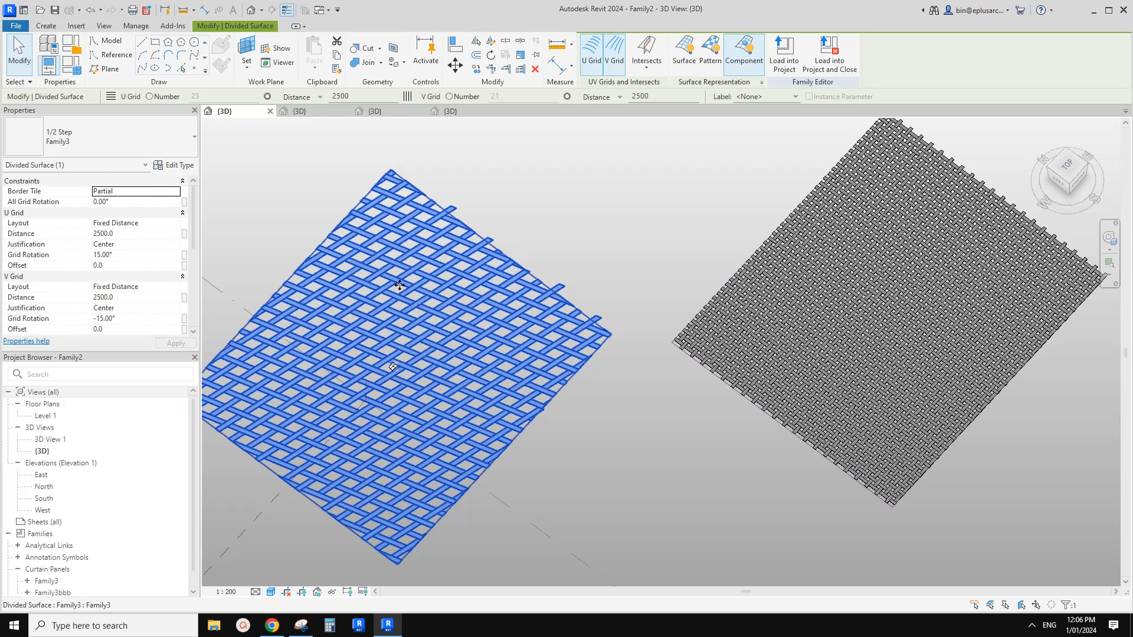
scroll(549, 334, "up", 1)
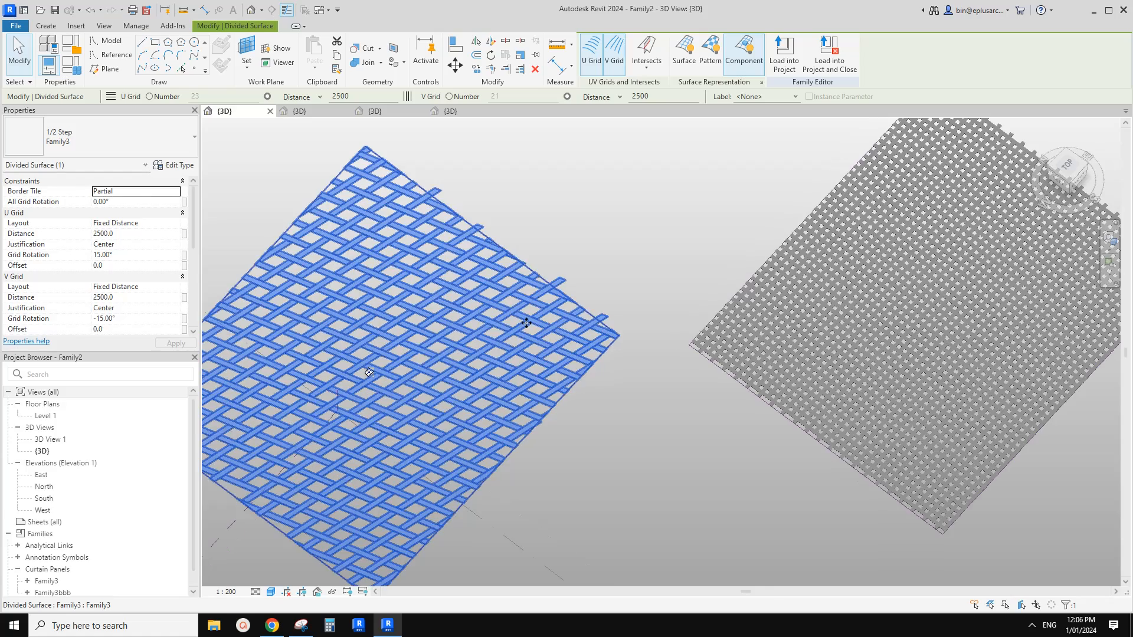
mouse_move(496, 359)
middle_mouse_down()
mouse_move(467, 362)
mouse_move(494, 359)
middle_mouse_up()
scroll(501, 395, "down", 1)
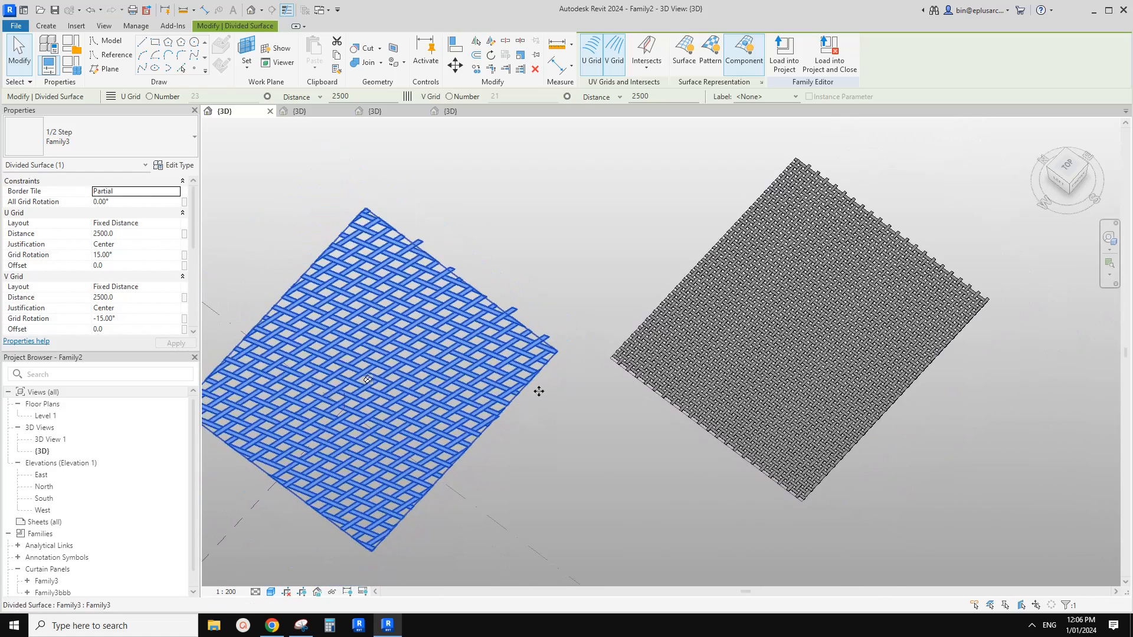
left_click(589, 423)
middle_click_drag(588, 421, 621, 413)
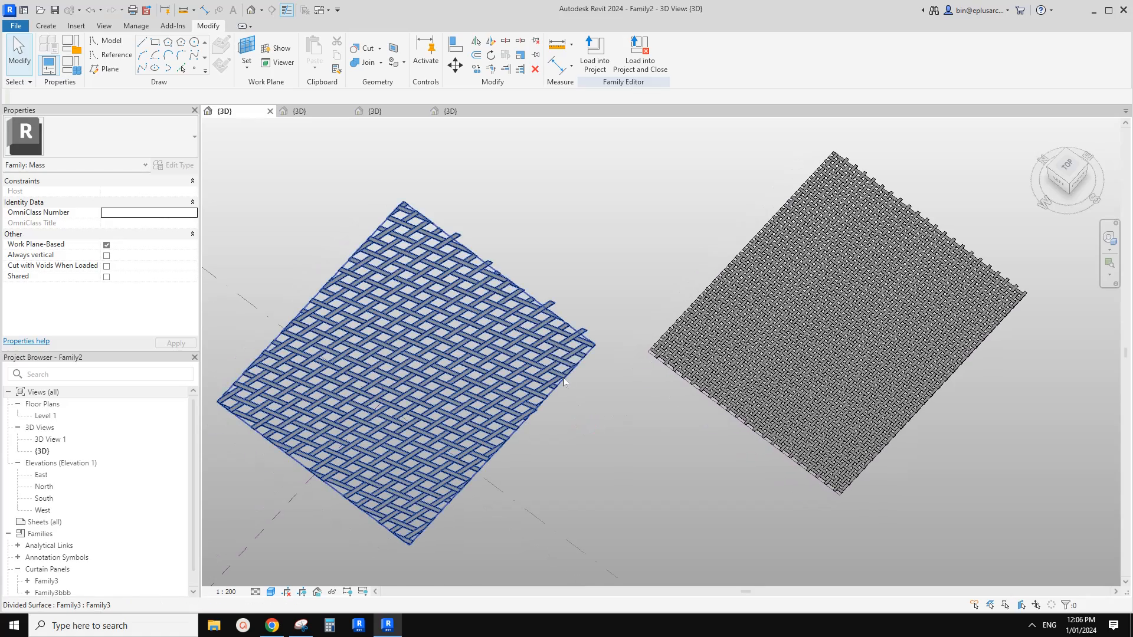